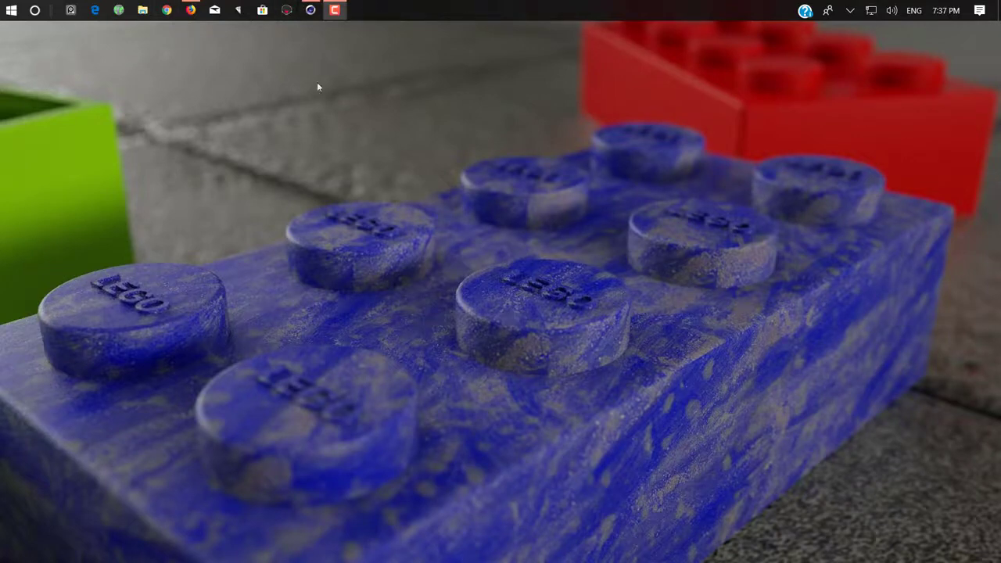
Switch to Cinema 4D and examine the robed character's head and headscarf from several sides
click(312, 10)
alt+right_drag(527, 362, 368, 306)
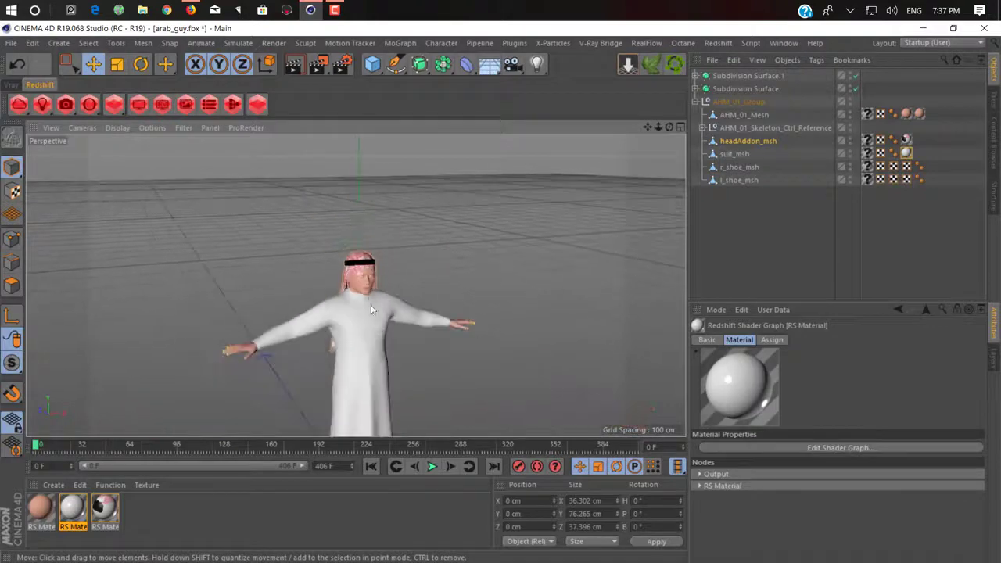
alt+middle_drag(368, 306, 331, 208)
alt+drag(278, 301, 243, 252)
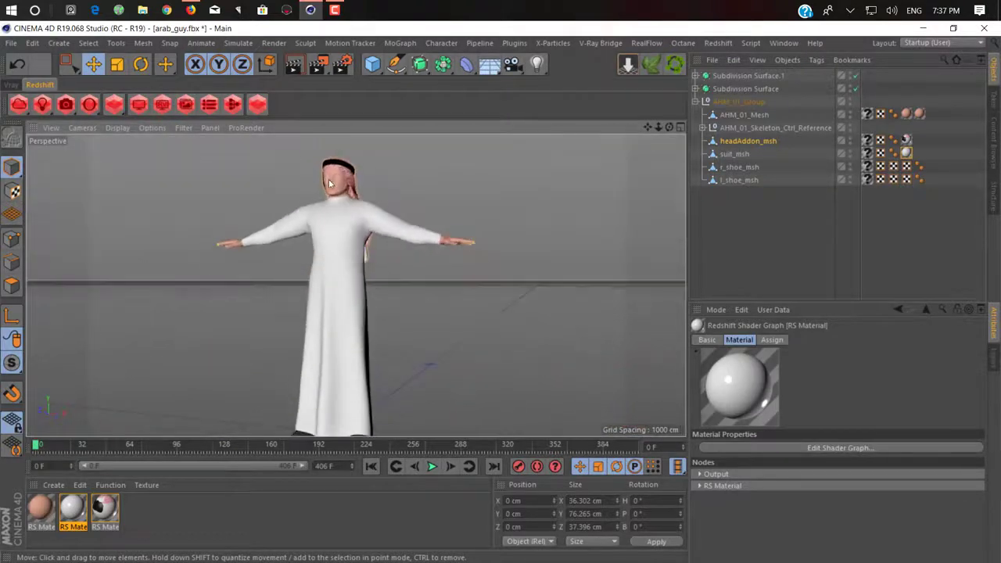
scroll(332, 144, up, 7)
alt+drag(344, 194, 311, 287)
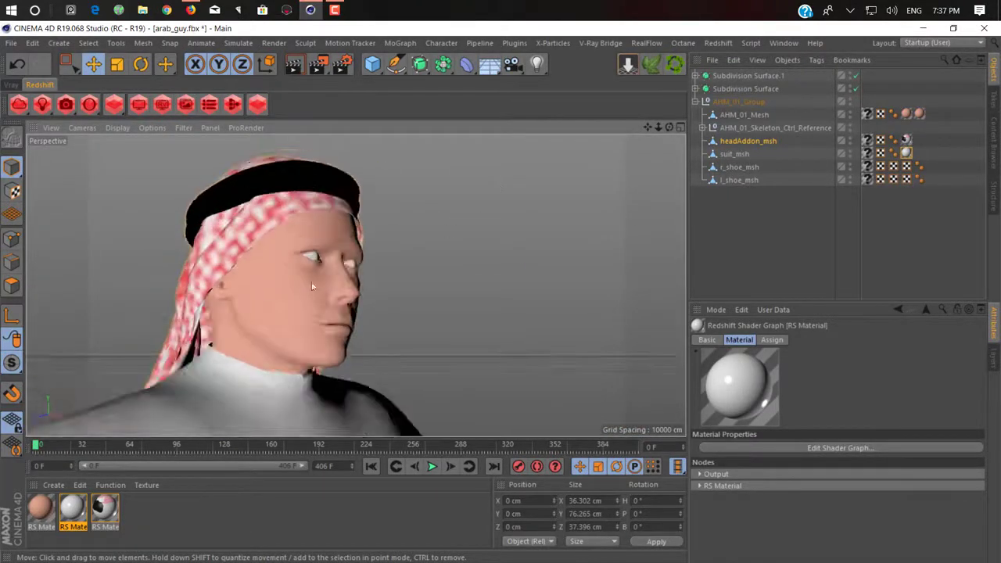
alt+middle_drag(359, 257, 392, 249)
alt+drag(317, 224, 333, 112)
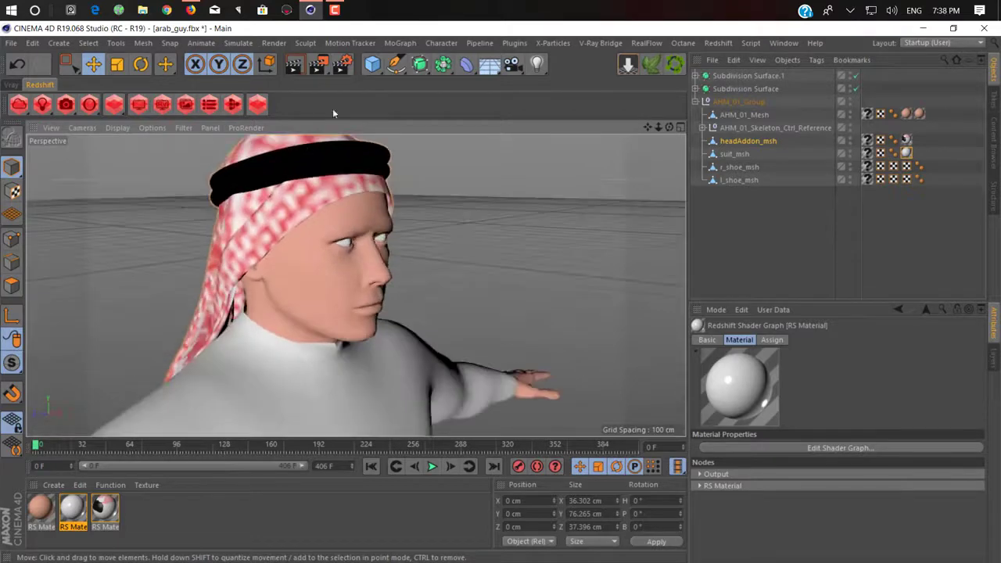
alt+drag(383, 220, 252, 334)
Select the headscarf mesh, headAddon_msh, and hide it in both the editor and the renderer
click(394, 250)
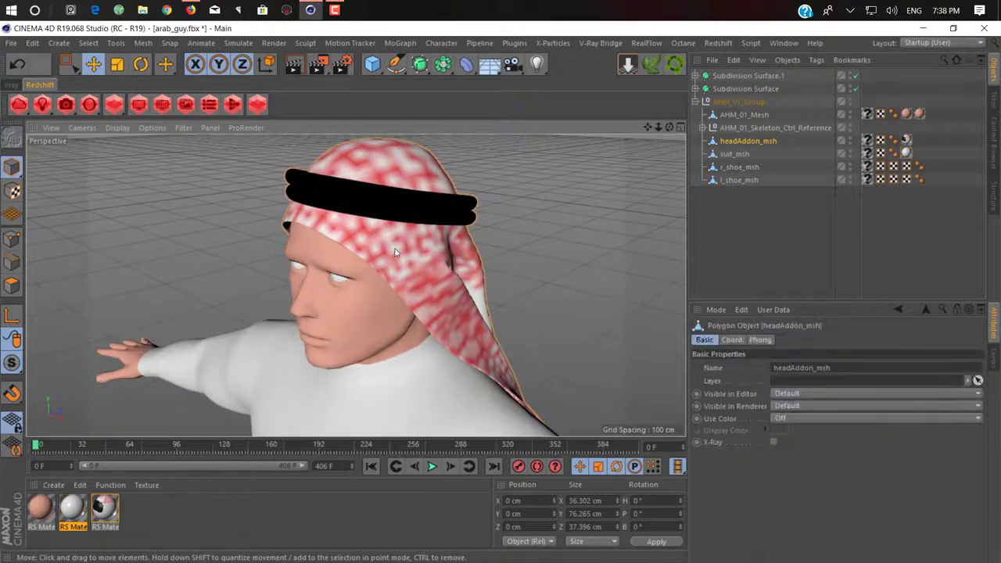
alt+drag(608, 209, 276, 246)
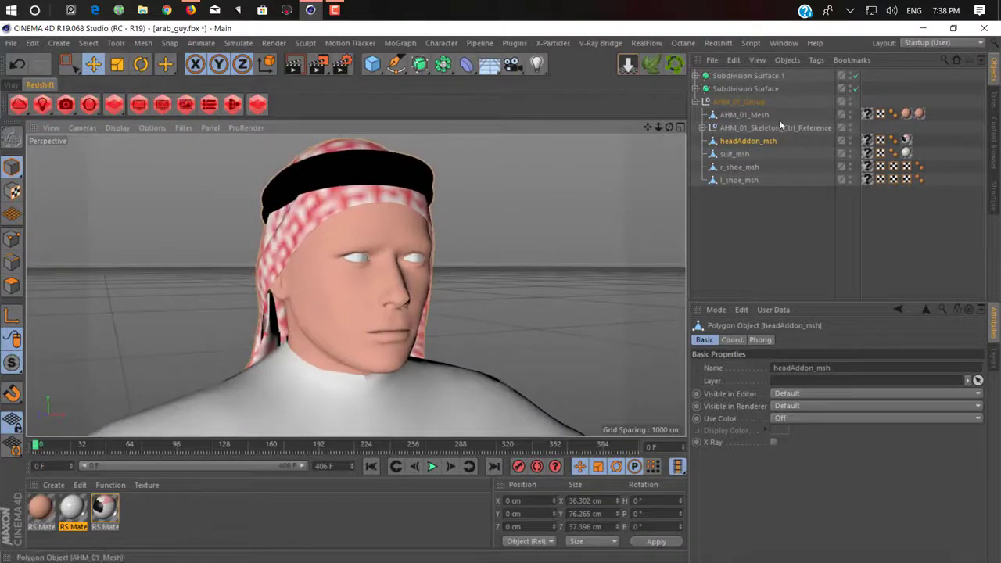
ctrl+click(850, 144)
alt+drag(577, 212, 294, 270)
alt+middle_drag(355, 318, 289, 316)
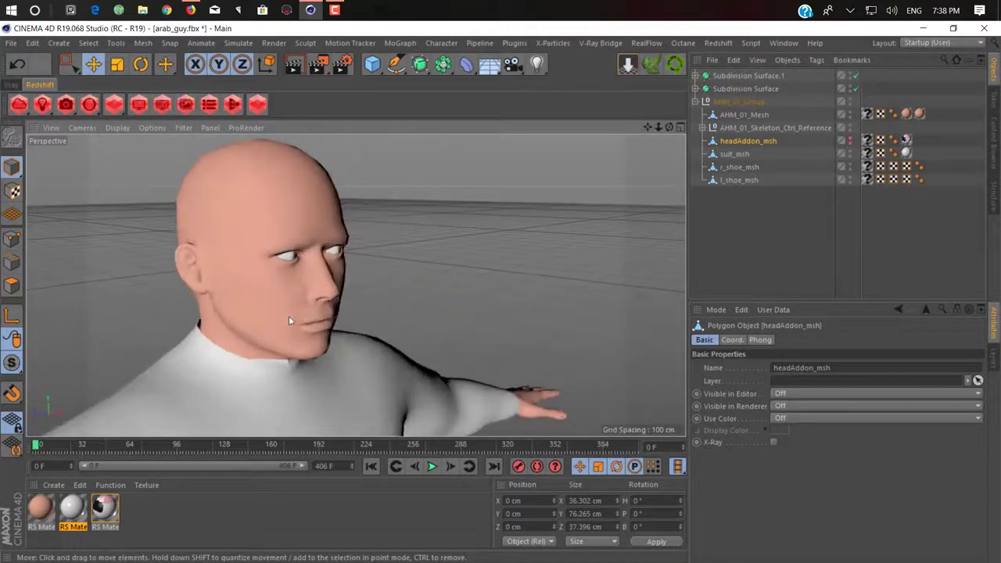
Select the character's skin mesh, AHM_01_Mesh, in the viewport
alt+drag(288, 316, 279, 306)
scroll(313, 325, up, 3)
alt+middle_drag(380, 320, 398, 319)
alt+drag(398, 319, 378, 340)
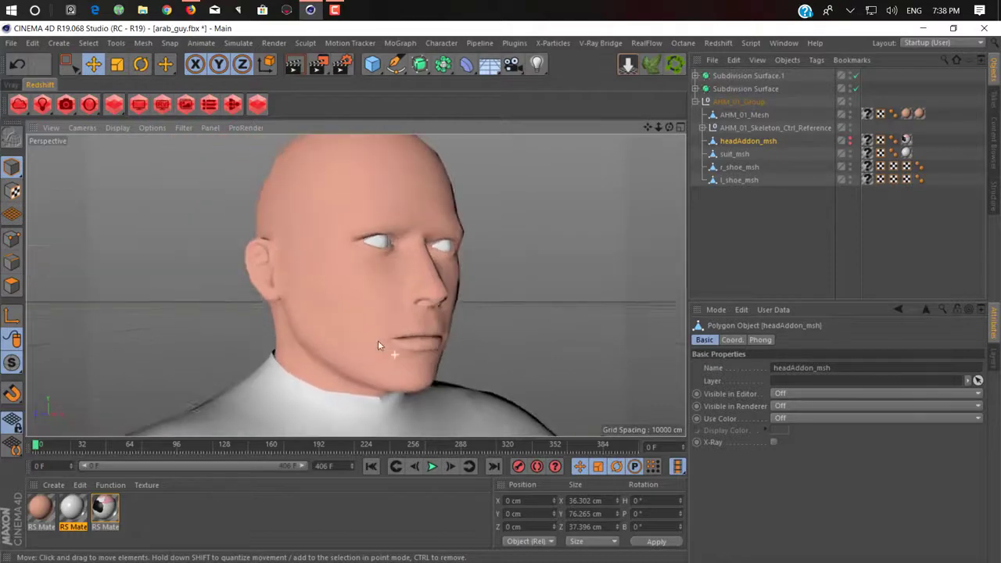
alt+middle_drag(401, 342, 404, 389)
click(367, 384)
Examine the jaw, chin and cheeks of the bare head from the front and both sides
alt+middle_drag(395, 338, 364, 301)
alt+drag(363, 300, 178, 201)
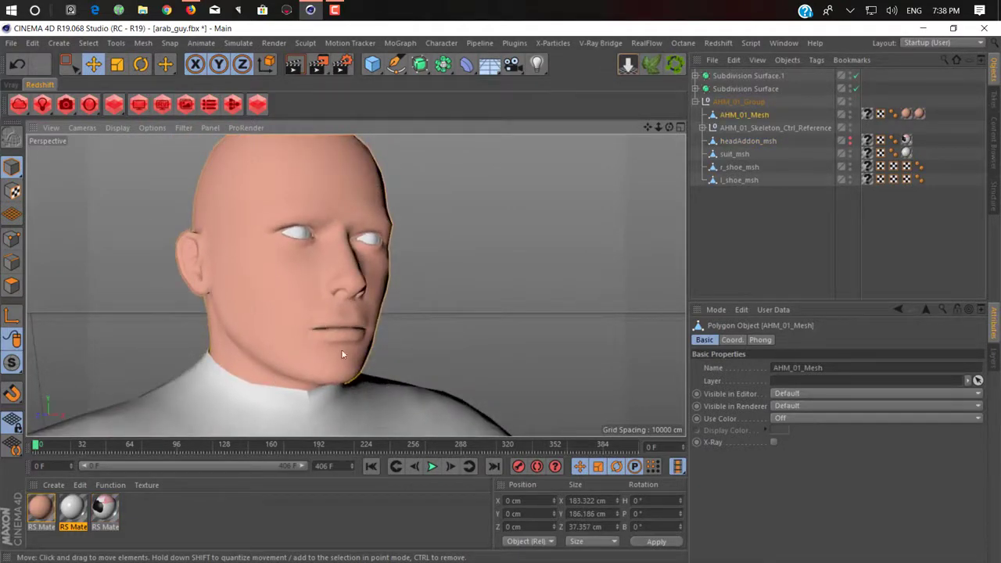
alt+drag(341, 354, 221, 358)
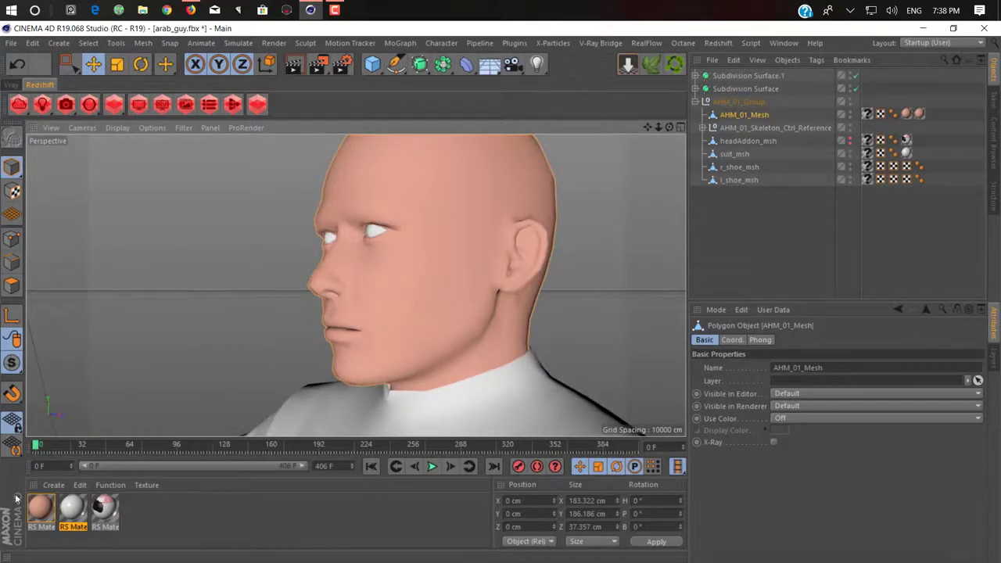
alt+drag(351, 313, 341, 338)
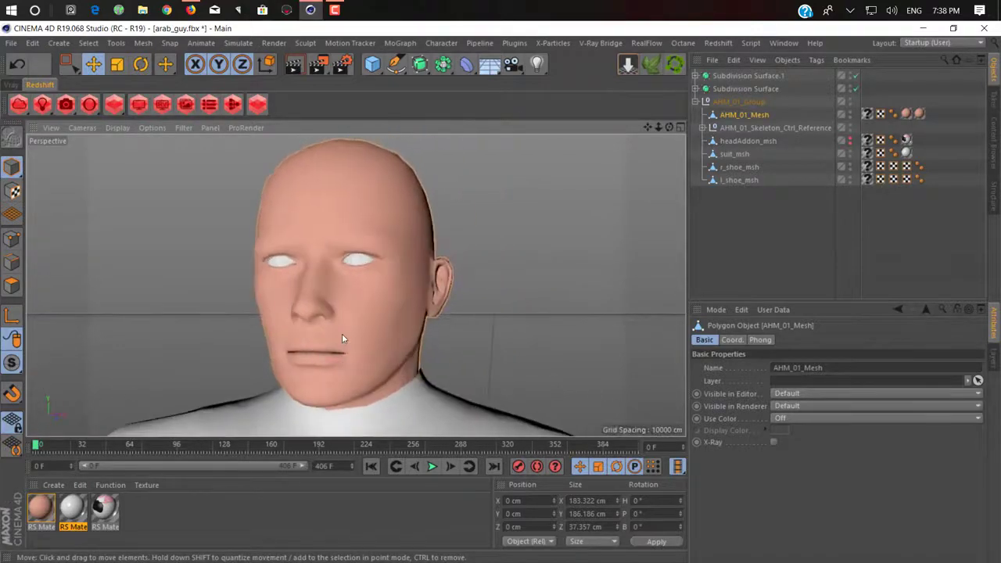
alt+drag(250, 334, 342, 391)
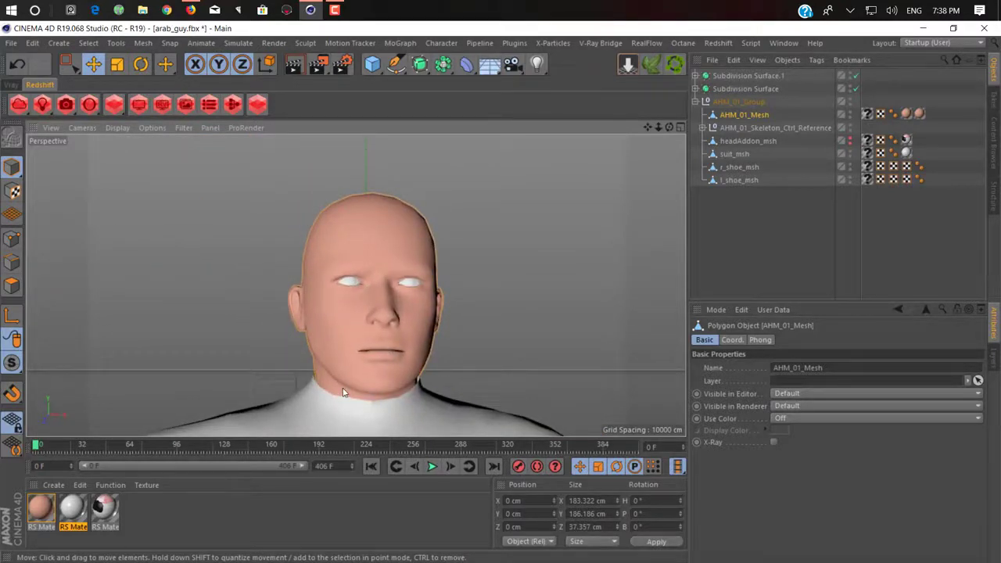
alt+drag(326, 374, 447, 353)
alt+drag(152, 383, 289, 321)
alt+drag(409, 357, 366, 364)
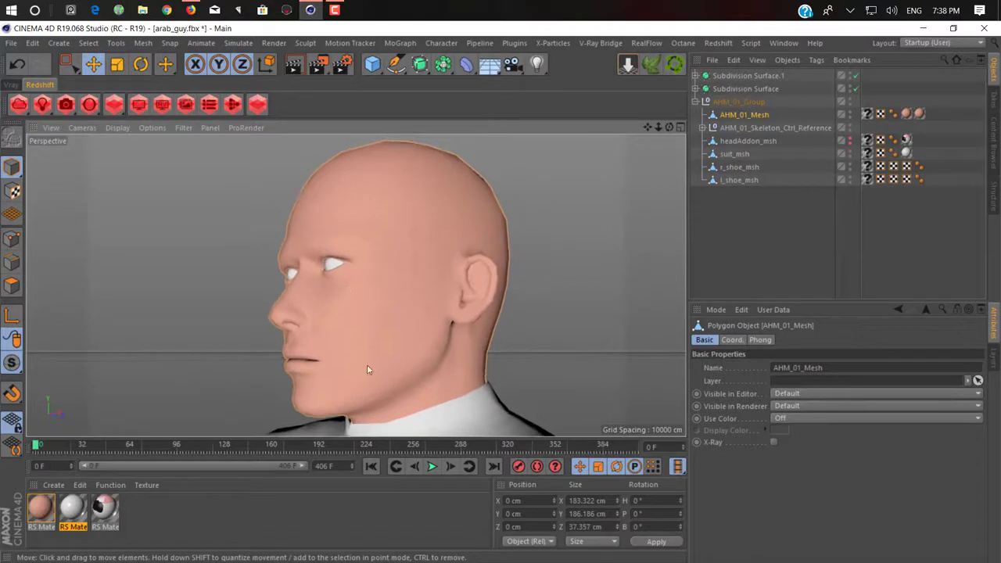
mouse_move(320, 402)
alt+mouse_down()
mouse_move(349, 396)
mouse_move(336, 391)
alt+mouse_up()
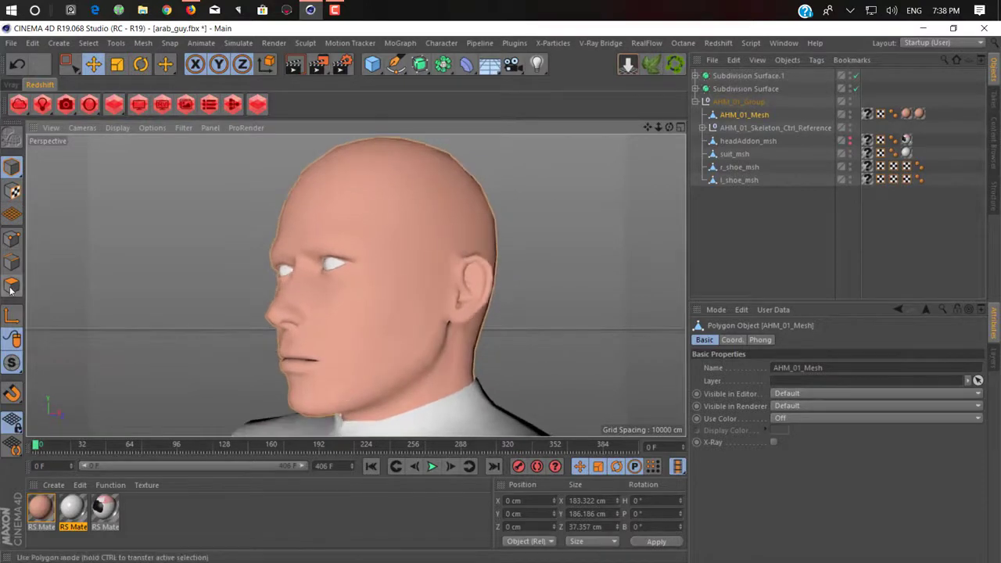
Switch the skin mesh to polygon editing and clear any existing polygon selection
click(10, 287)
alt+drag(381, 349, 414, 291)
alt+drag(367, 270, 376, 333)
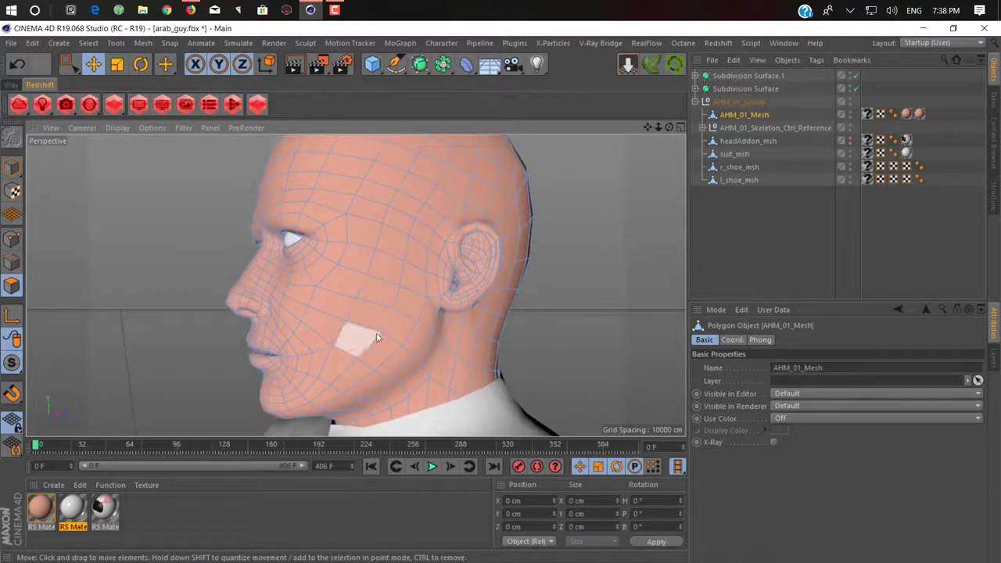
click(413, 280)
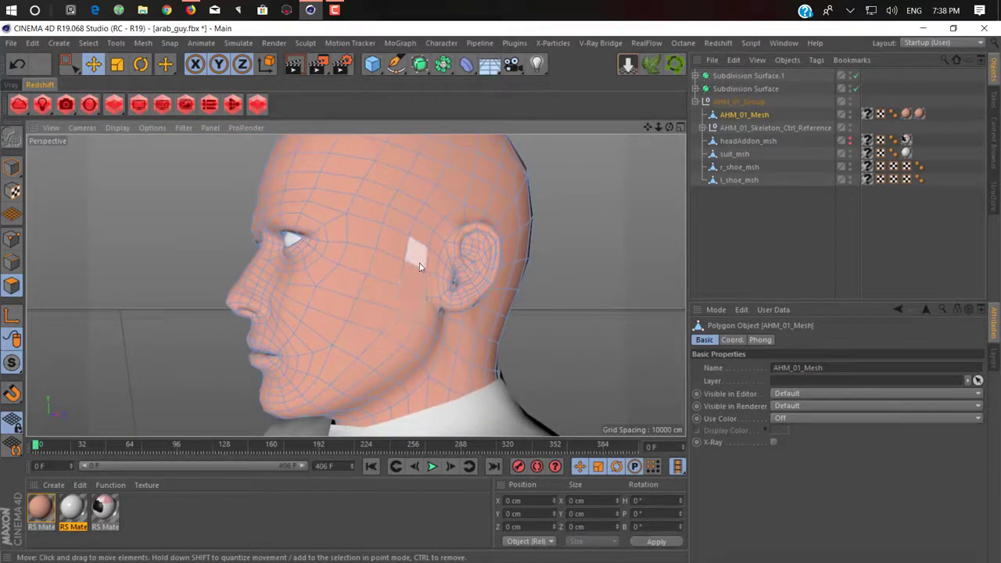
key(ctrl+shift+a)
Use Live Selection to select the beard polygons on the character's left side, from the sideburn along the jaw to the chin
drag(70, 67, 93, 80)
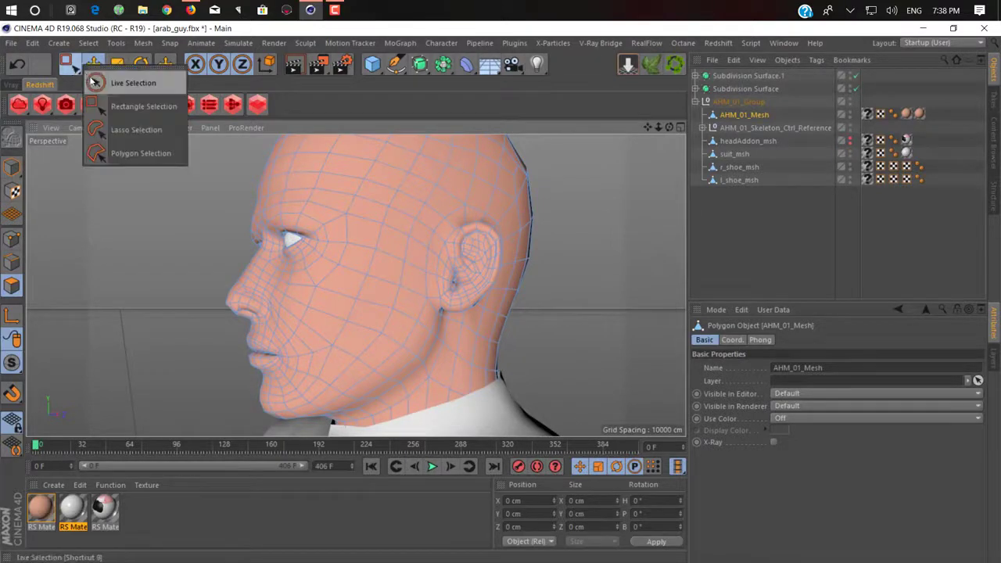
click(102, 85)
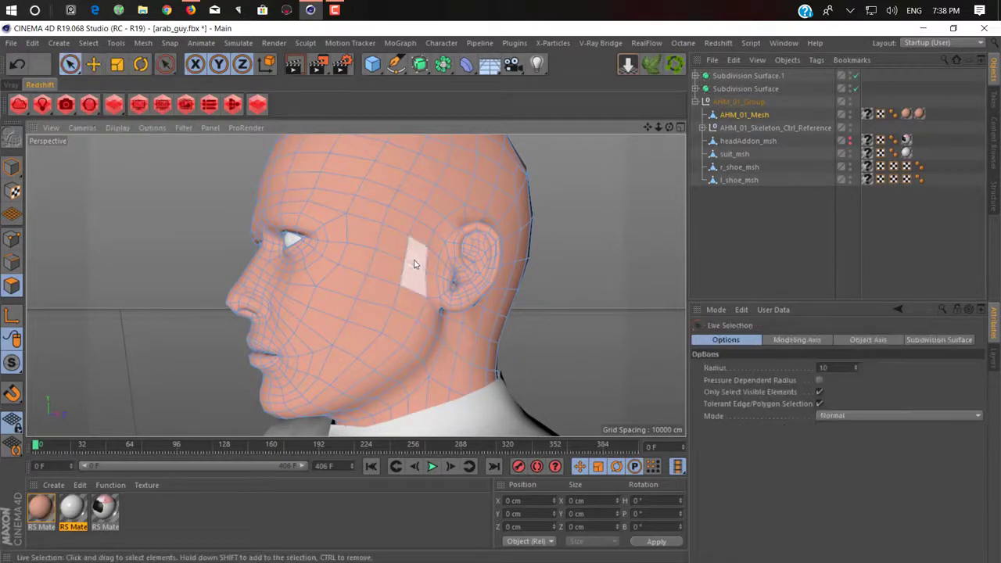
mouse_move(415, 264)
mouse_down()
mouse_move(426, 309)
mouse_move(411, 346)
mouse_up()
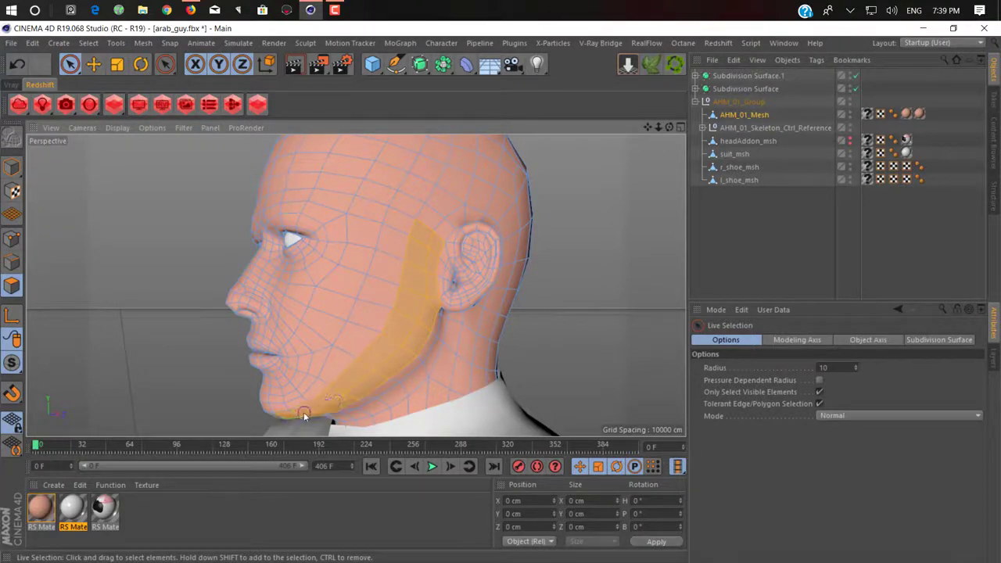
drag(305, 416, 310, 393)
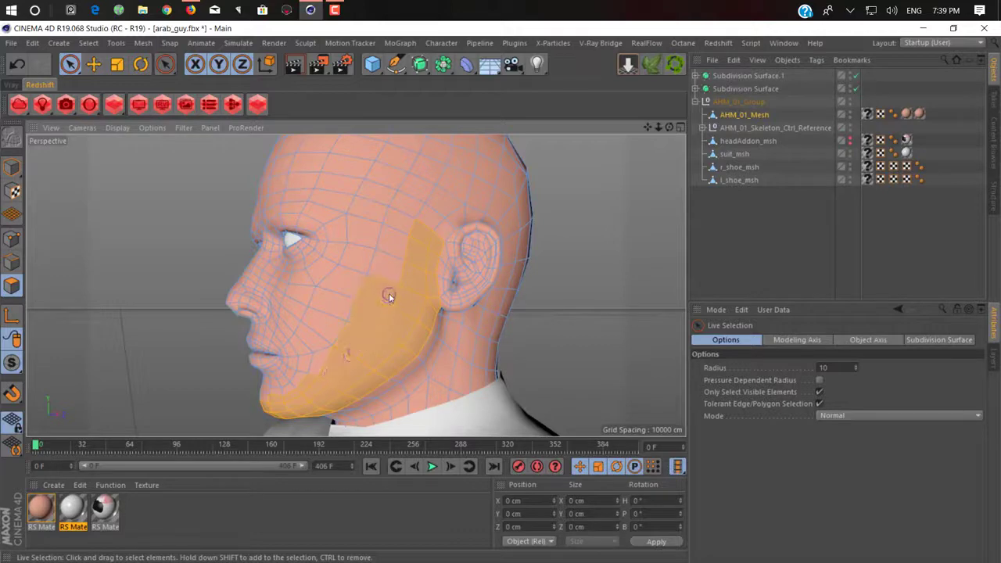
drag(388, 295, 393, 284)
Extend the beard selection along the character's right jaw up to the sideburn, trimming the extra polygons near the ear
alt+middle_drag(370, 346, 474, 314)
alt+drag(473, 314, 603, 273)
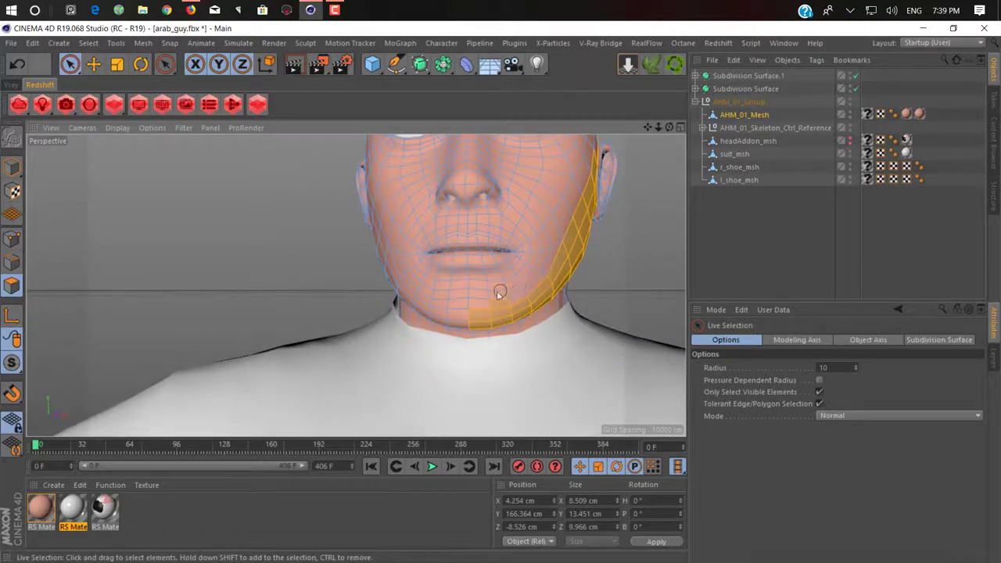
mouse_move(447, 291)
alt+mouse_down()
mouse_move(461, 322)
mouse_move(435, 309)
alt+mouse_up()
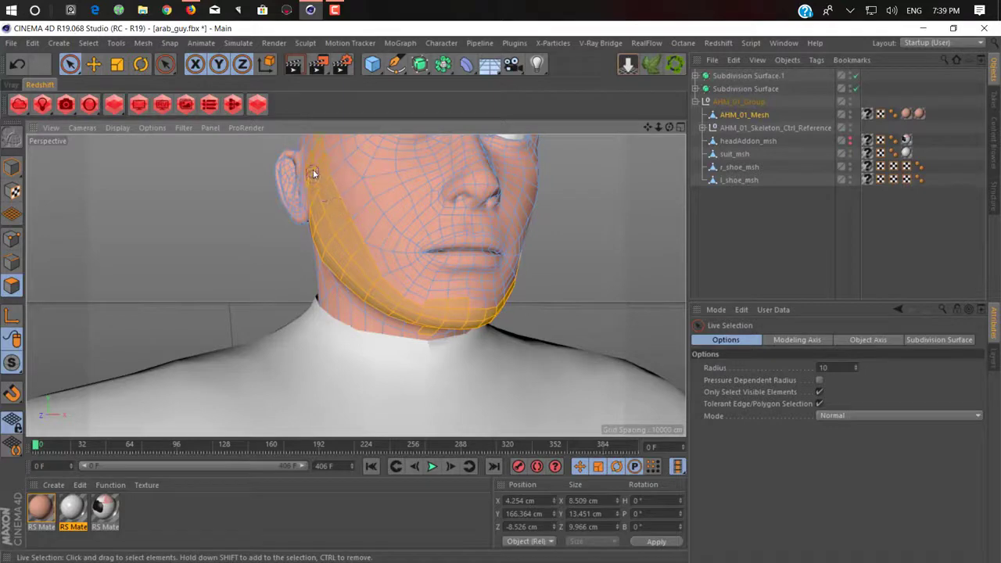
shift+drag(313, 174, 323, 199)
alt+middle_drag(374, 216, 420, 298)
alt+drag(422, 297, 407, 347)
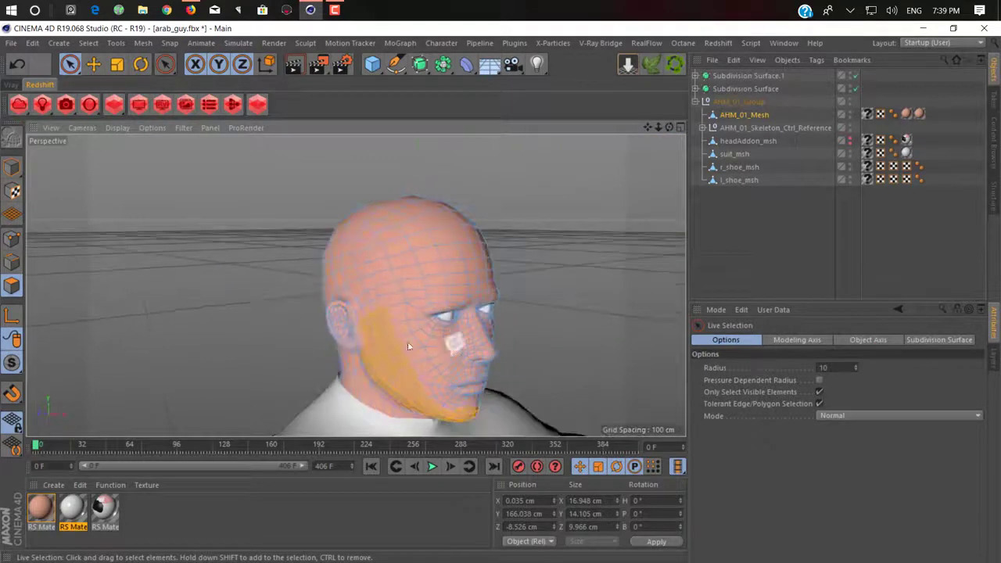
shift+click(365, 311)
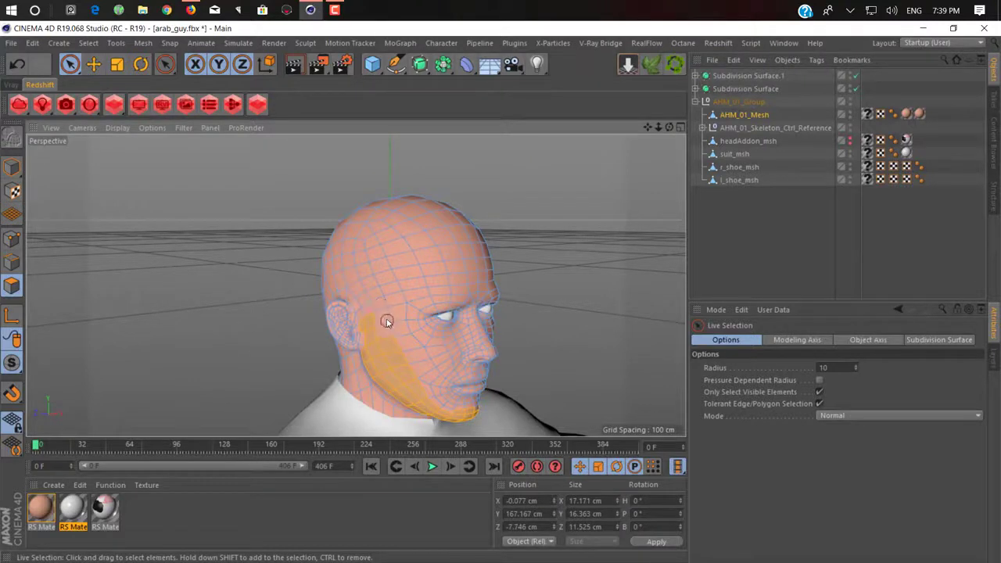
mouse_move(387, 322)
ctrl+mouse_down()
mouse_move(354, 329)
mouse_move(363, 342)
ctrl+mouse_up()
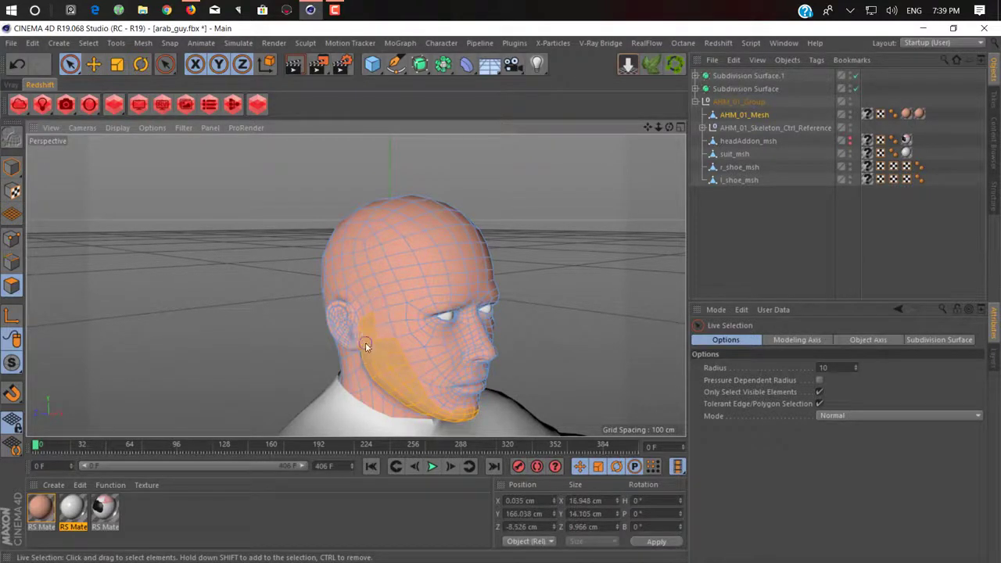
Deselect the stray polygons under the chin and on the front of the neck to even out the beard's edge
alt+drag(477, 350, 321, 319)
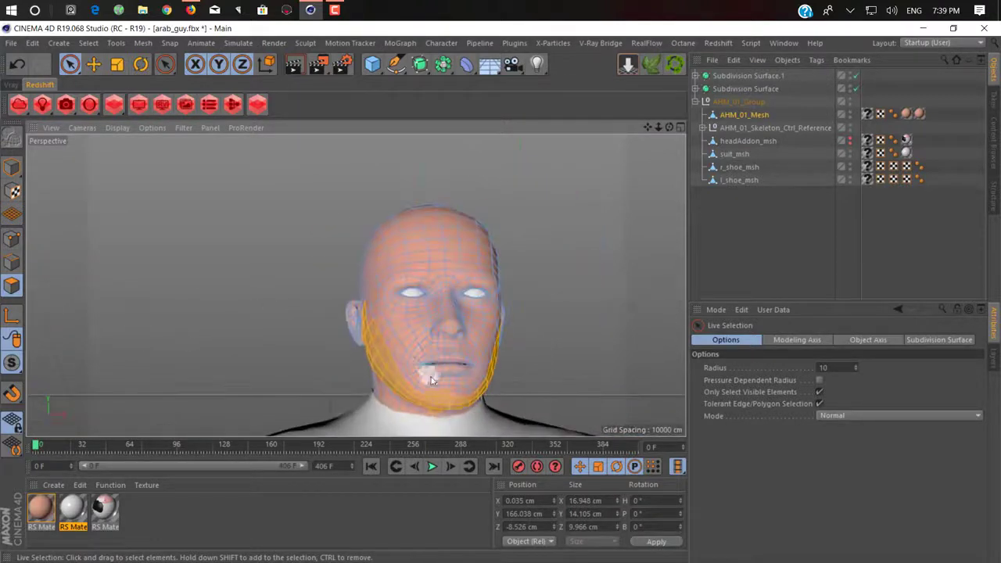
alt+middle_drag(464, 405, 448, 345)
scroll(454, 367, up, 4)
alt+drag(431, 336, 380, 301)
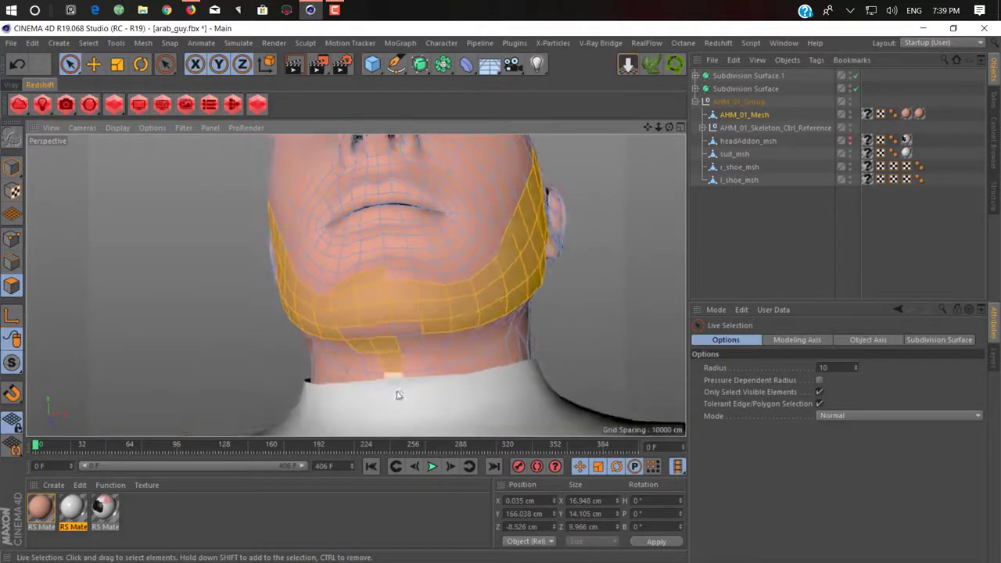
ctrl+drag(409, 362, 361, 344)
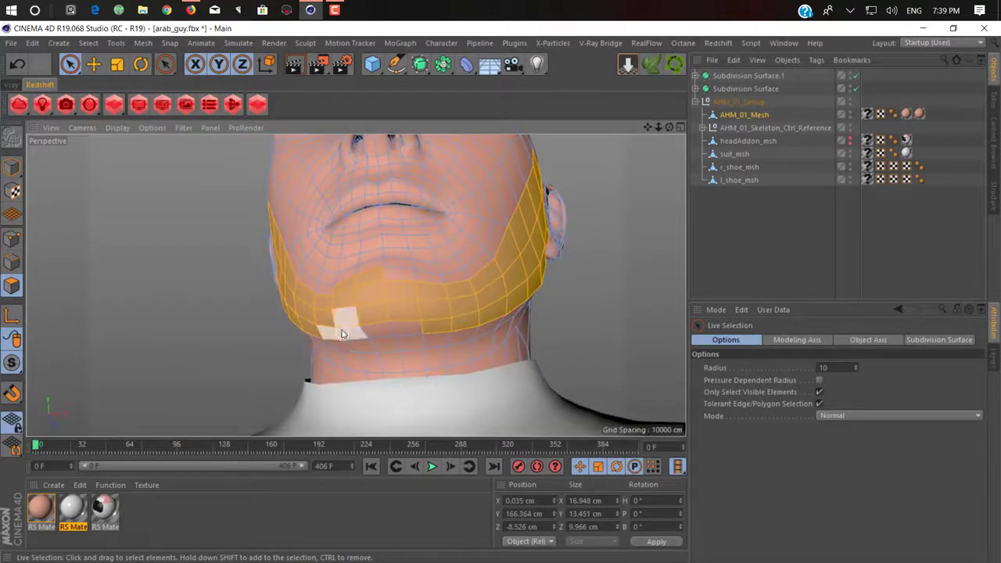
alt+drag(409, 307, 433, 352)
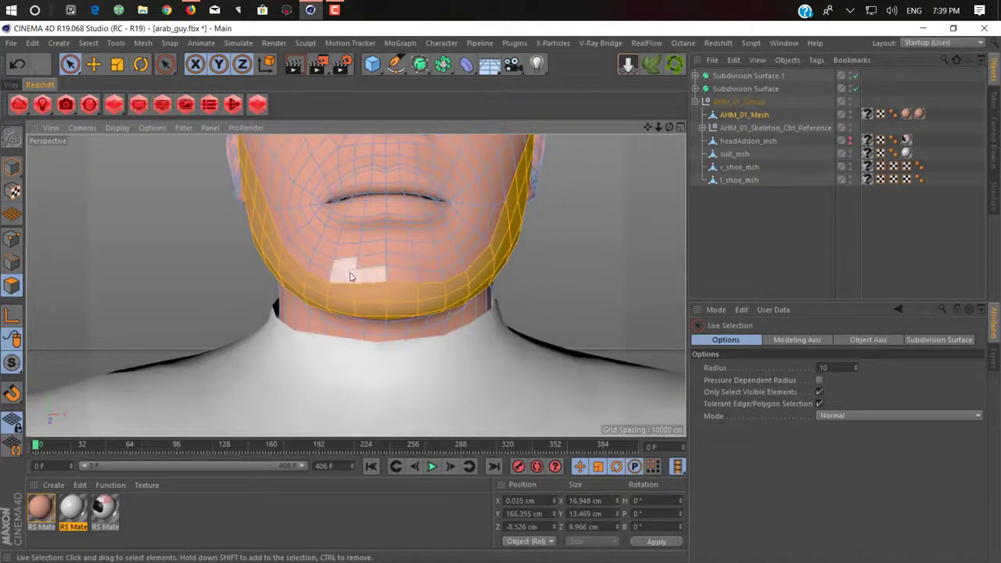
Add the strip below the lower lip and a moustache joined to the beard at both mouth corners to the polygon selection
mouse_move(401, 278)
alt+mouse_down()
mouse_move(407, 341)
mouse_move(412, 328)
mouse_move(393, 379)
mouse_move(377, 375)
mouse_move(380, 348)
alt+mouse_up()
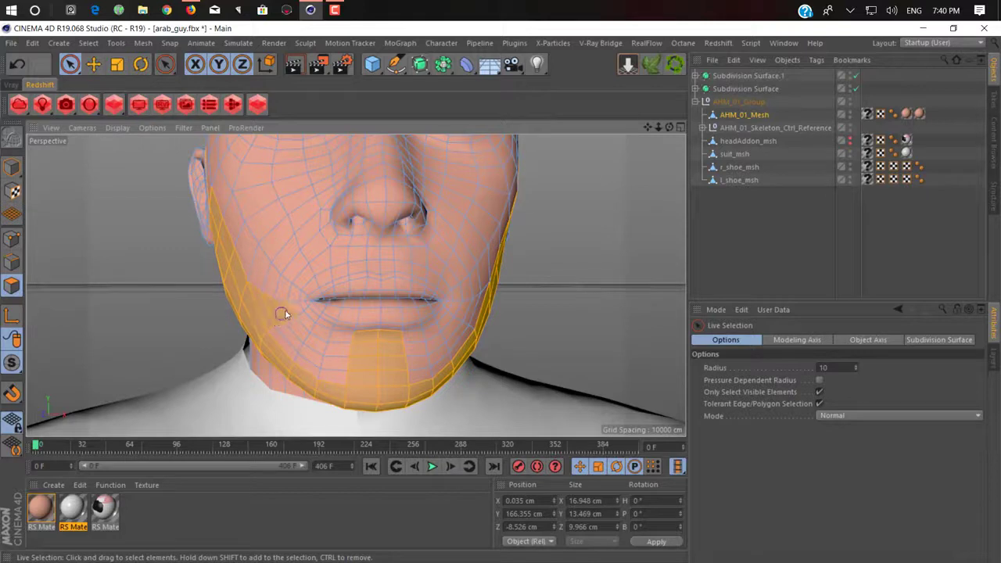
drag(356, 258, 401, 260)
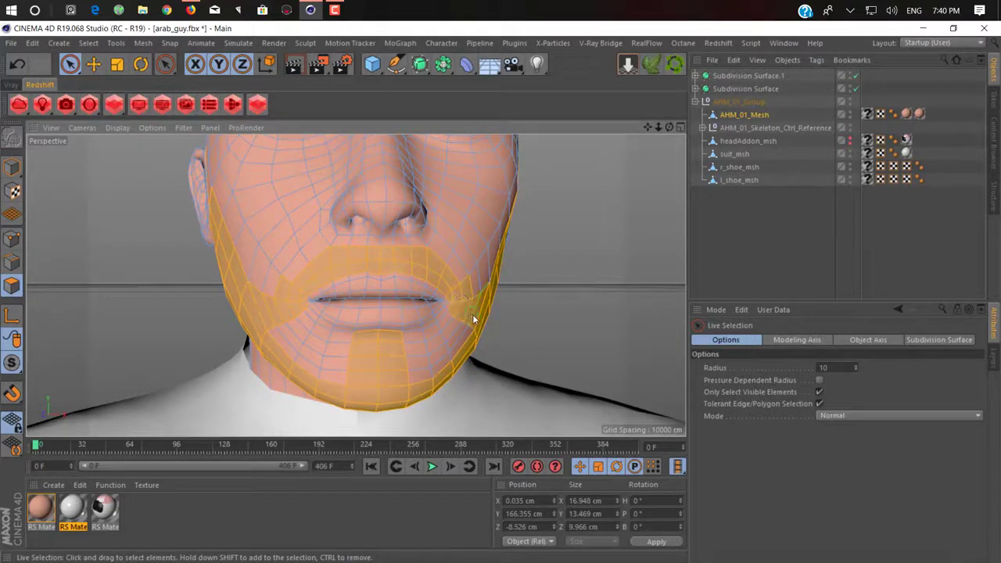
drag(464, 321, 391, 258)
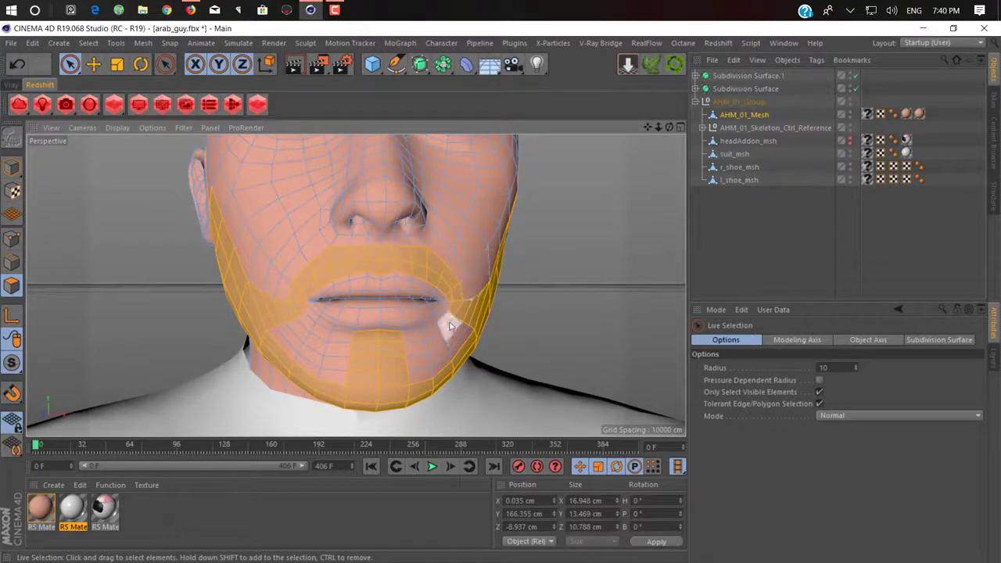
scroll(449, 330, down, 3)
alt+drag(454, 332, 387, 344)
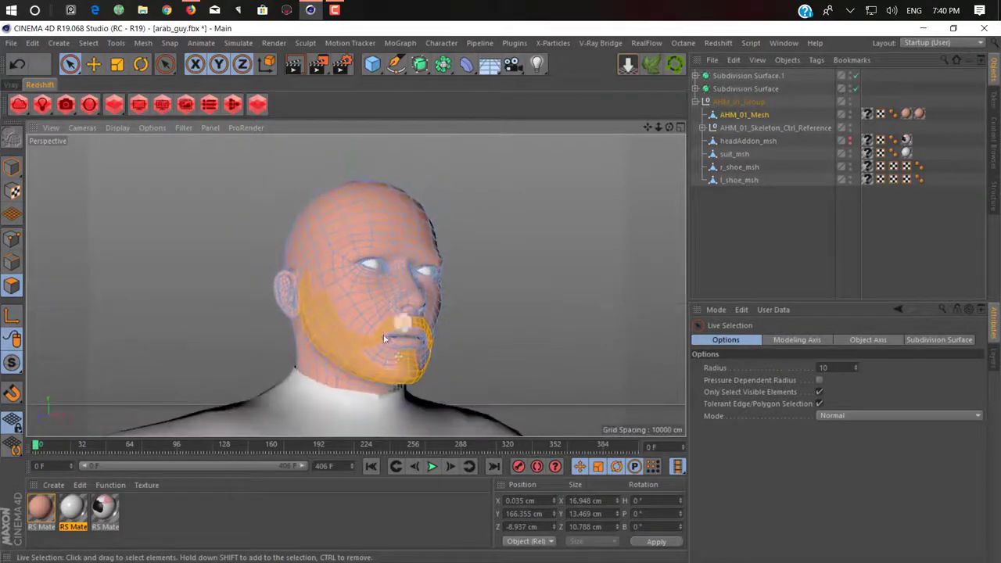
scroll(387, 340, up, 6)
scroll(389, 334, down, 5)
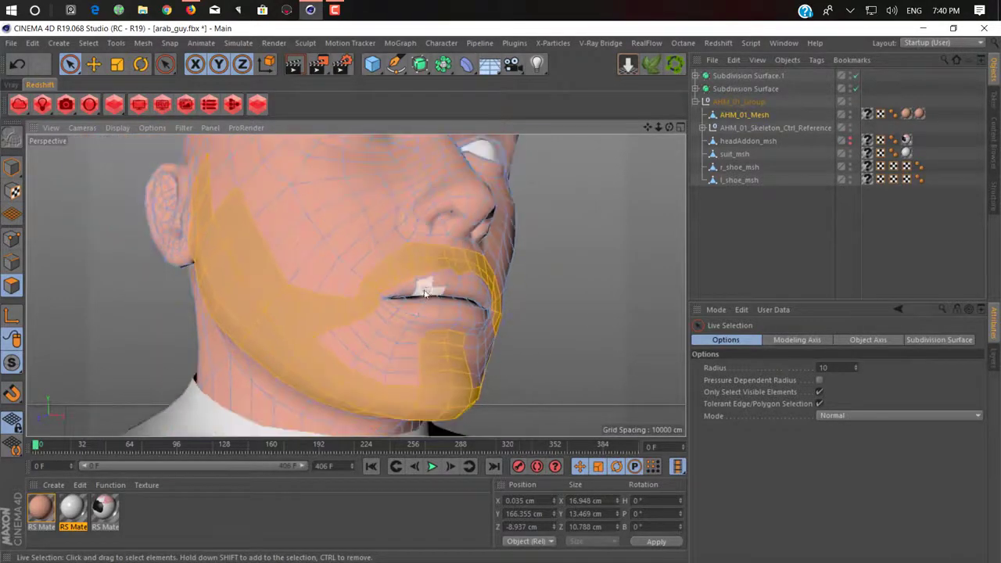
alt+drag(420, 286, 211, 276)
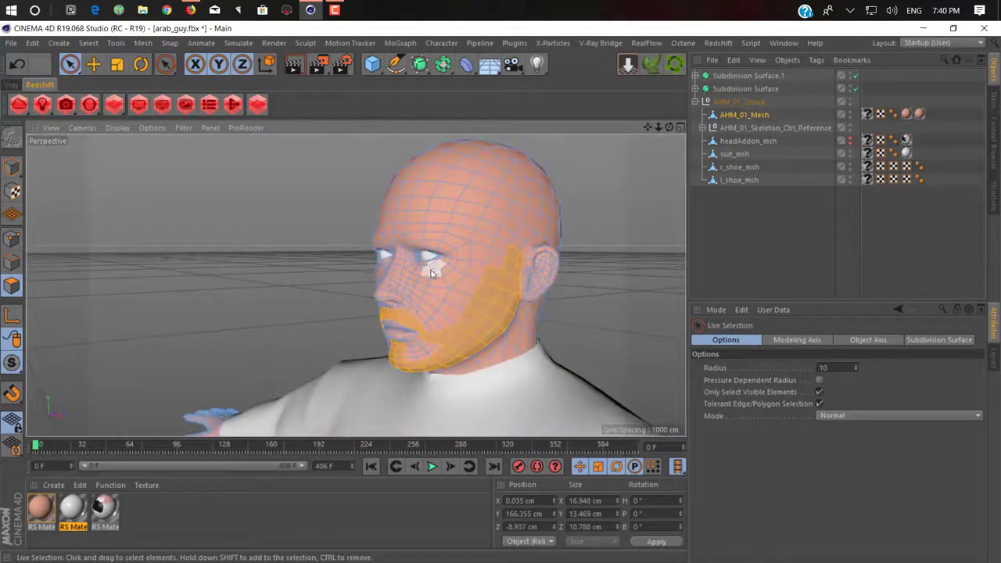
Add a Hair object grown from the selected beard and moustache polygons on the character's face
alt+middle_drag(432, 268, 383, 269)
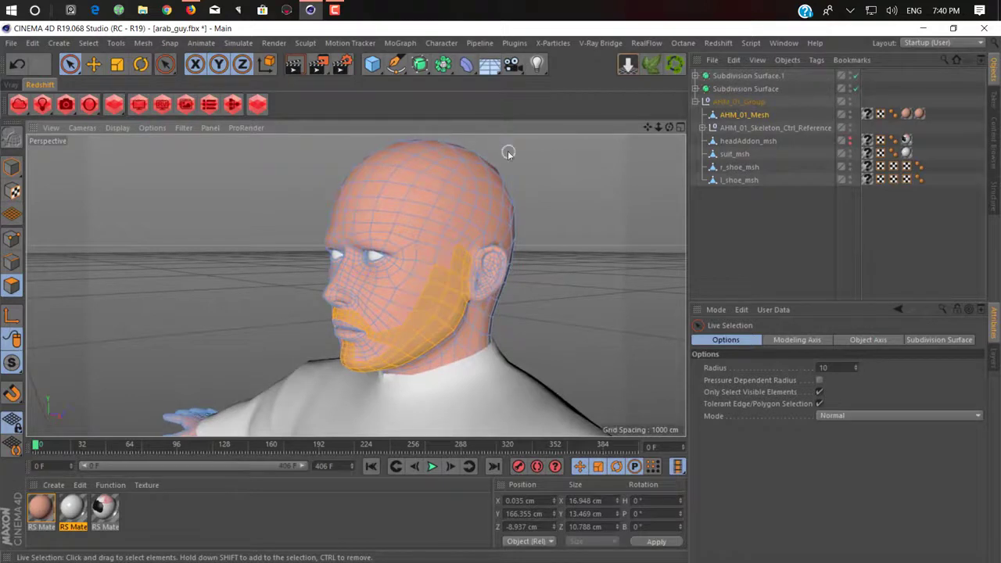
click(239, 43)
mouse_move(239, 138)
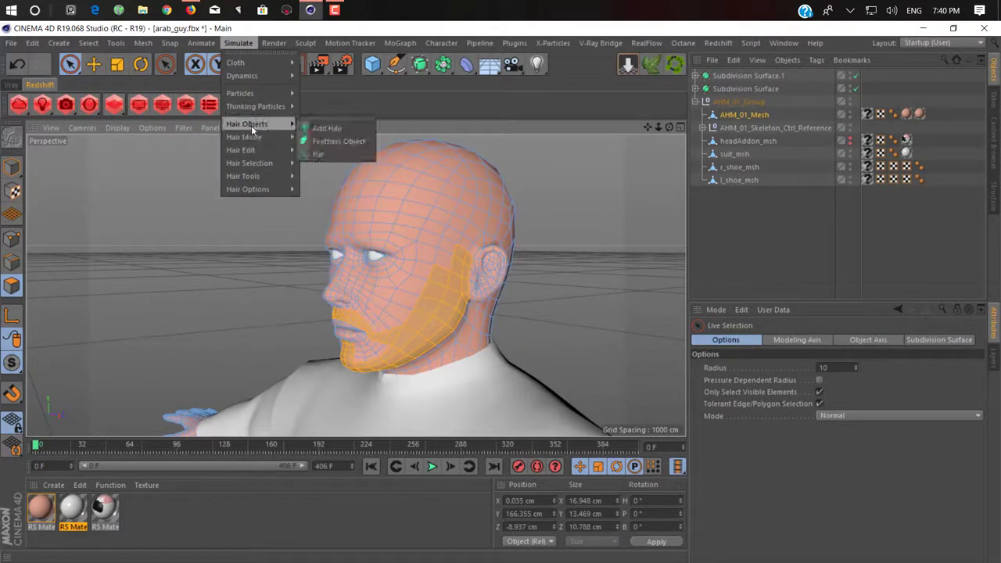
click(326, 128)
Dock the Simulate commands as a palette below the viewport and restore the viewport's height
click(237, 44)
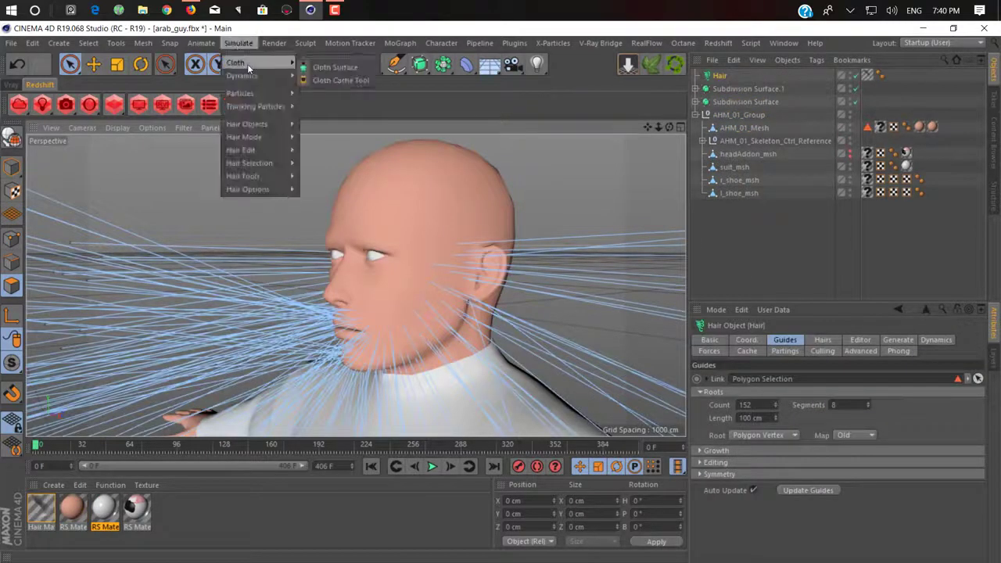
click(253, 55)
drag(269, 43, 419, 424)
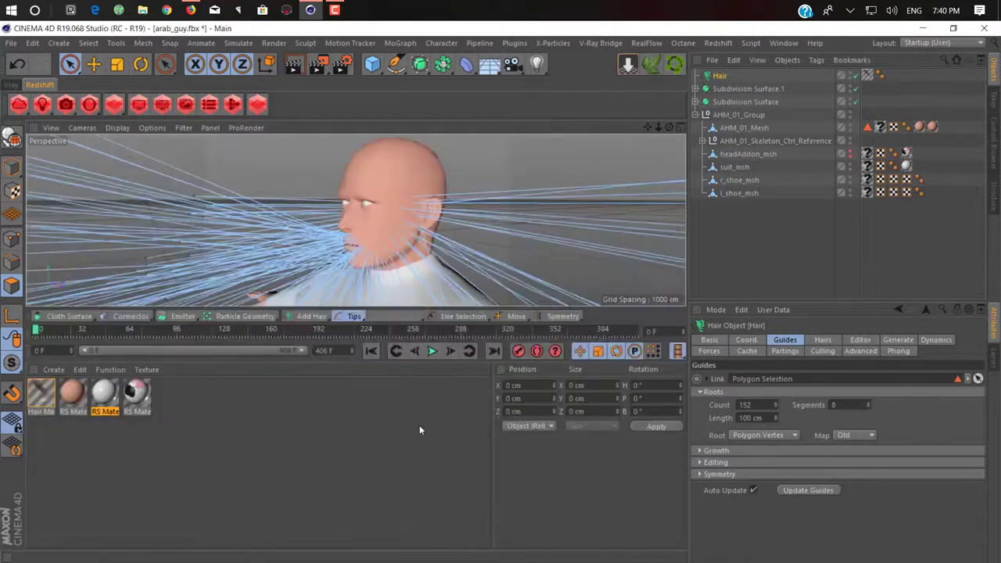
click(519, 316)
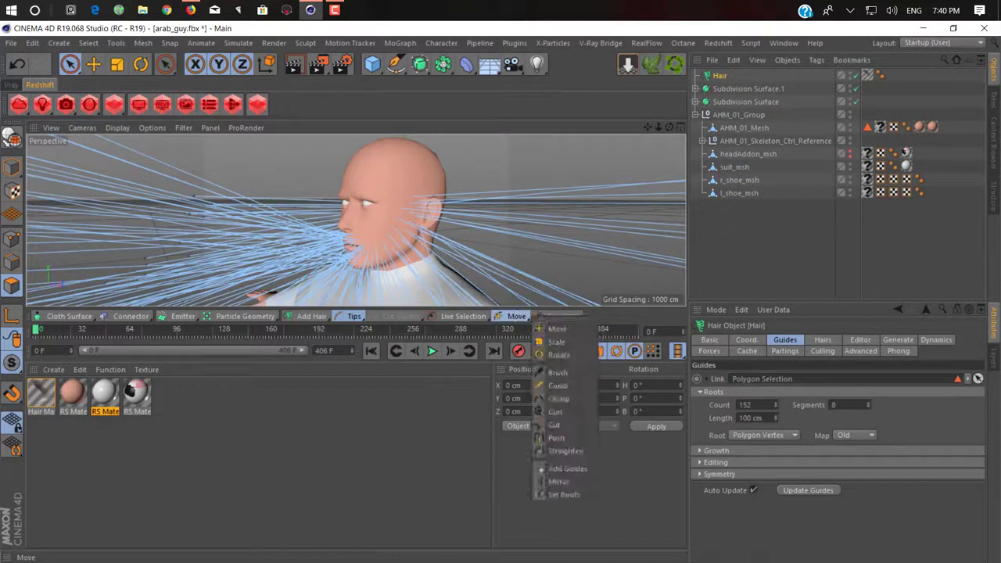
click(383, 447)
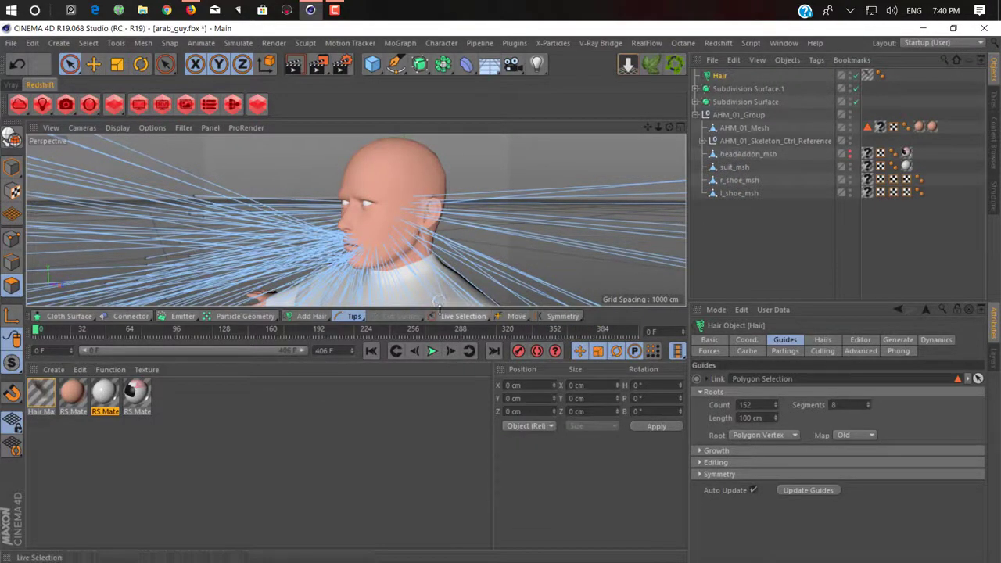
drag(440, 307, 418, 425)
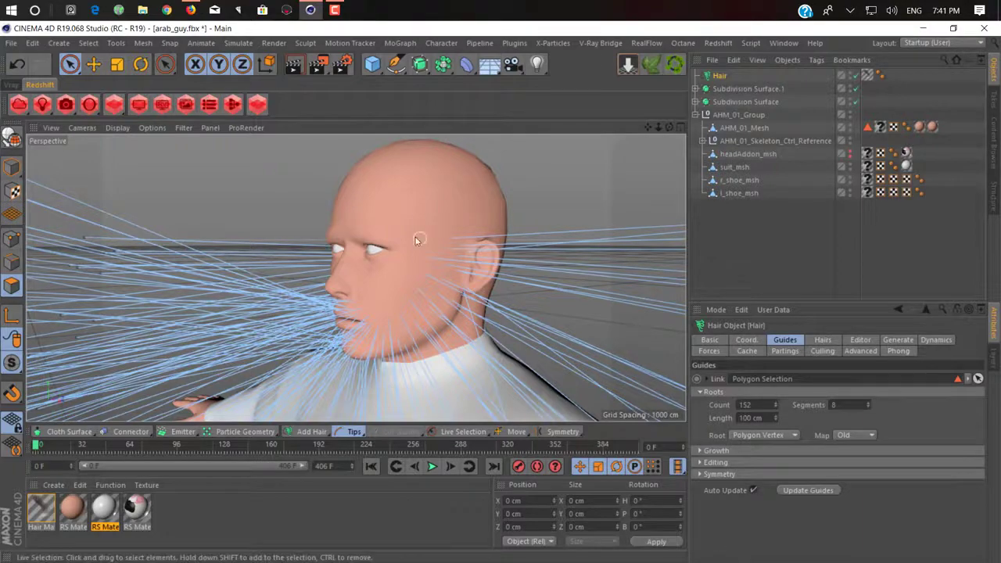
Preview the hair around the face with an interactive render region, switch the region off and view the whole head
click(93, 64)
alt+drag(235, 262, 422, 317)
scroll(329, 244, up, 4)
alt+drag(342, 254, 333, 234)
key(alt+r)
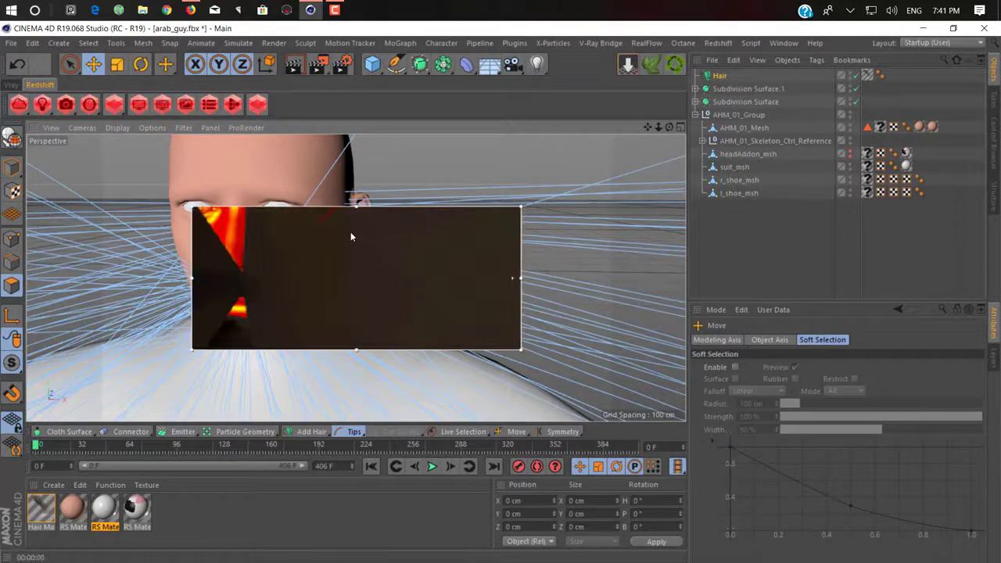
key(alt+r)
alt+drag(353, 250, 373, 304)
scroll(324, 258, down, 6)
scroll(372, 304, up, 3)
scroll(405, 265, up, 3)
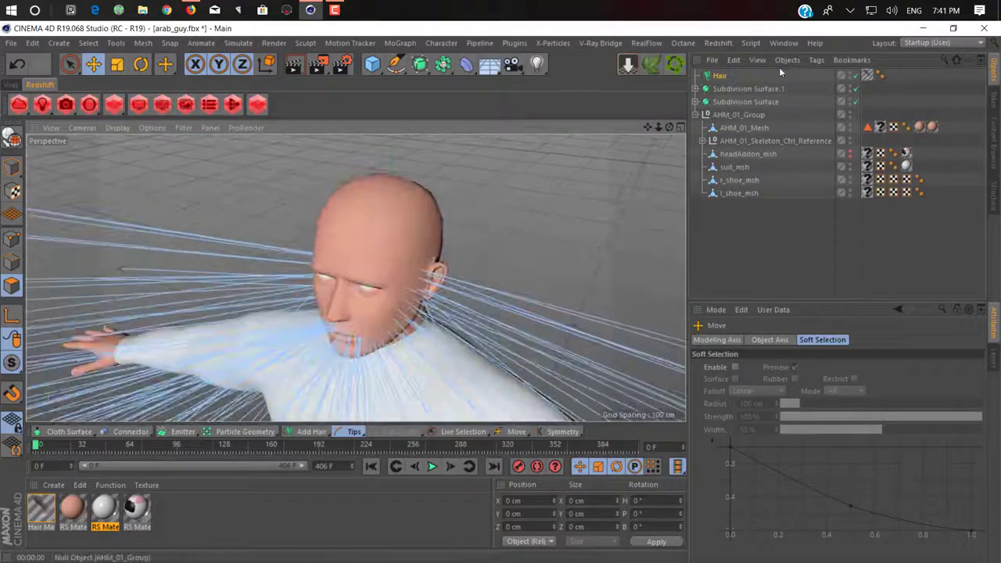
Set the Hair object's guide length to 0.5 cm
click(716, 76)
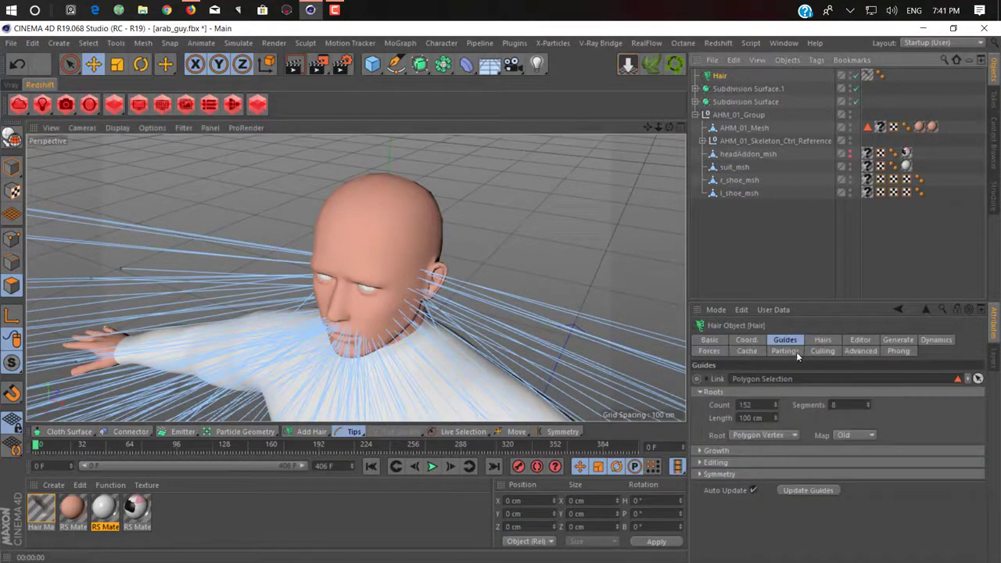
click(788, 350)
click(781, 339)
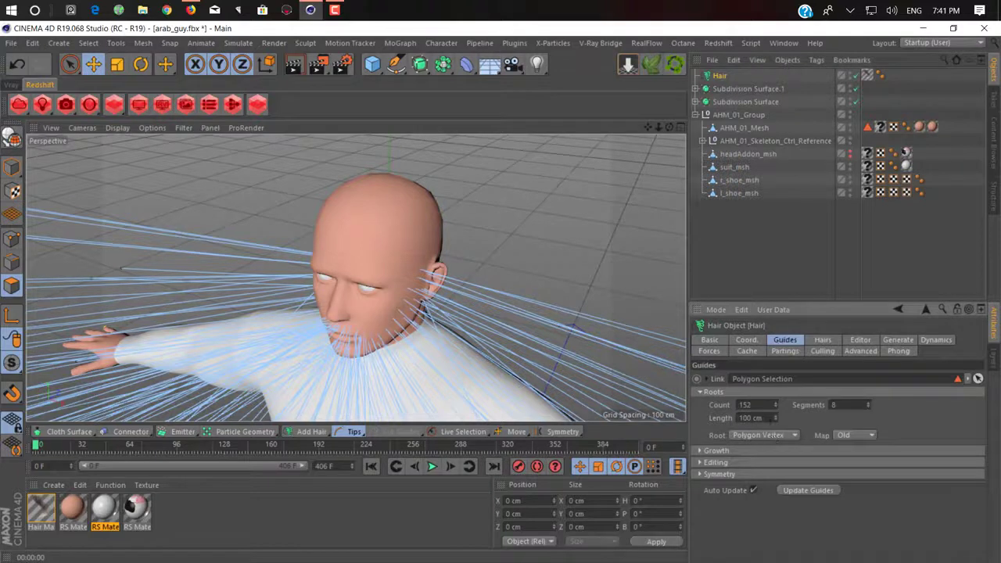
drag(775, 418, 775, 492)
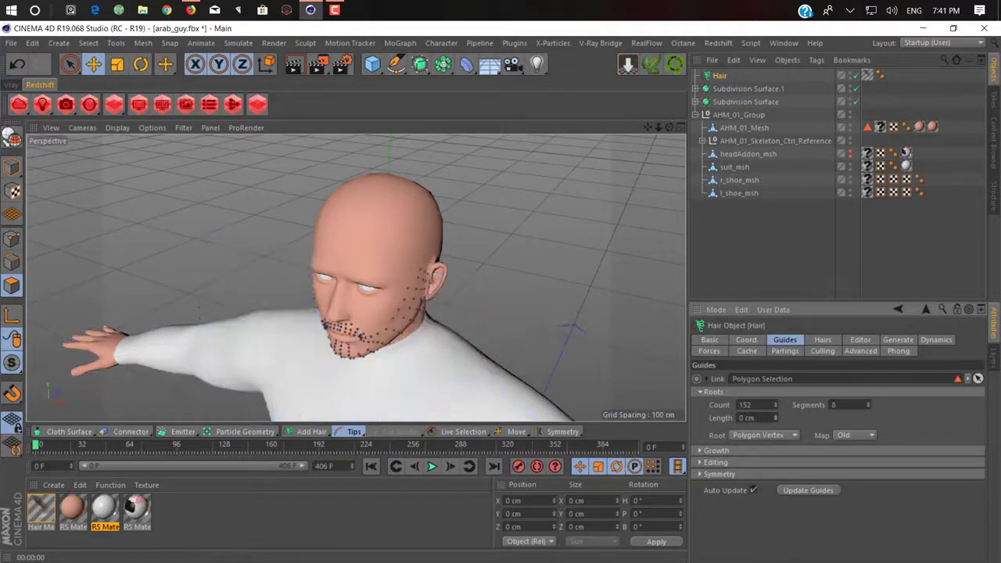
drag(771, 419, 704, 418)
text(1)
key(Return)
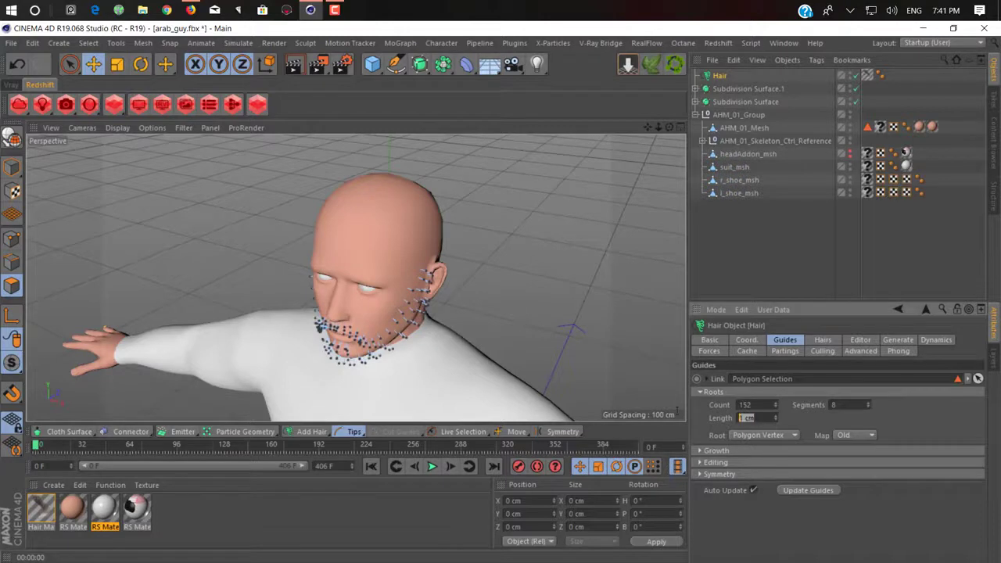
text(0.5)
key(Return)
Examine the shortened guides on the jaw and render the viewport from both sides of the face to check the beard
alt+drag(366, 357, 461, 324)
alt+right_drag(367, 357, 379, 334)
alt+drag(379, 334, 338, 249)
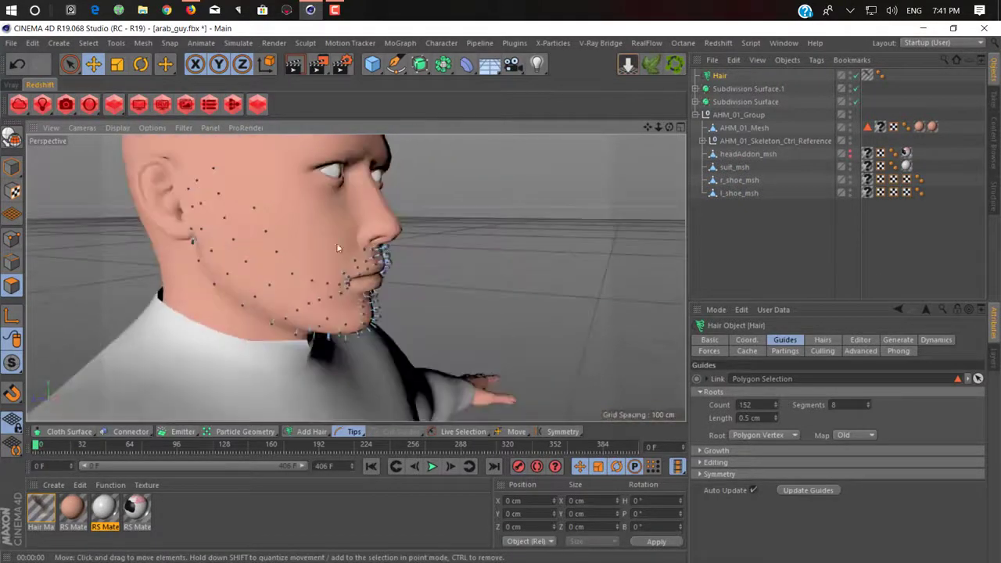
alt+drag(425, 313, 491, 224)
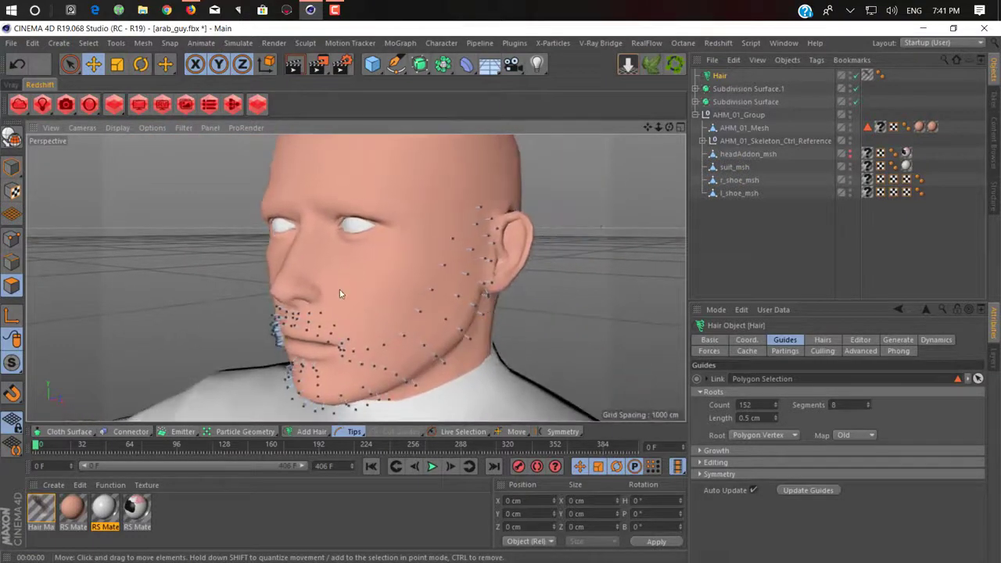
alt+drag(339, 293, 424, 279)
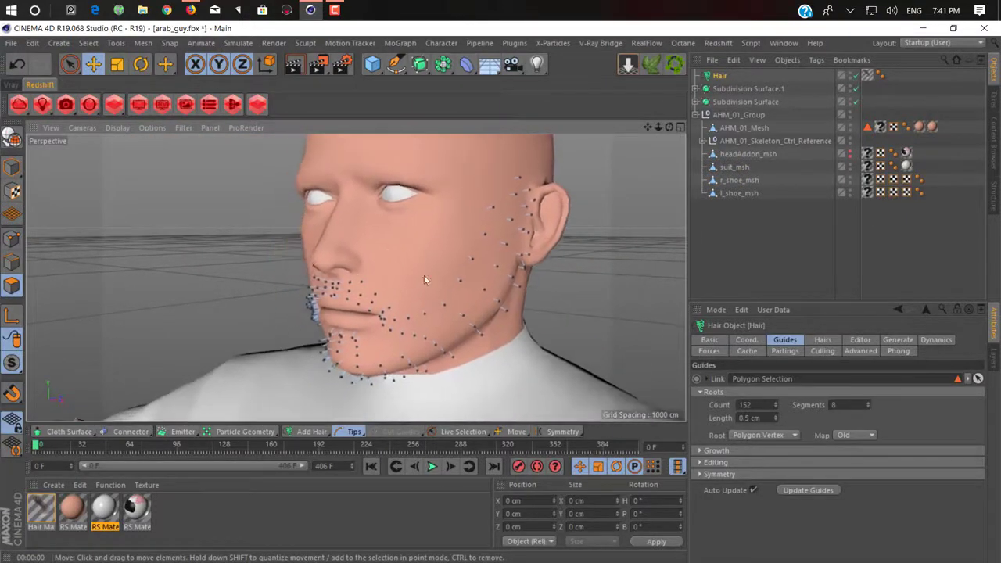
click(824, 340)
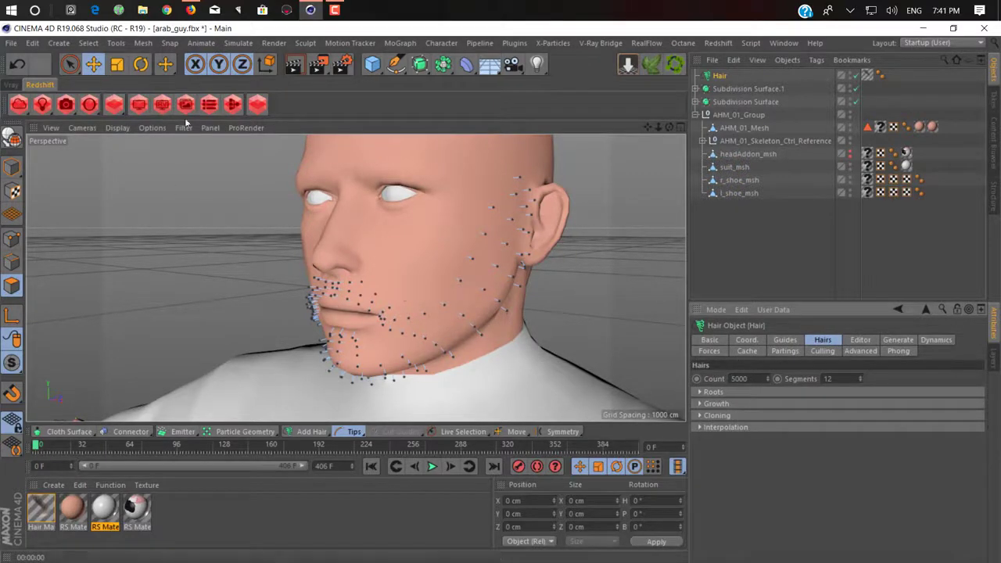
click(294, 64)
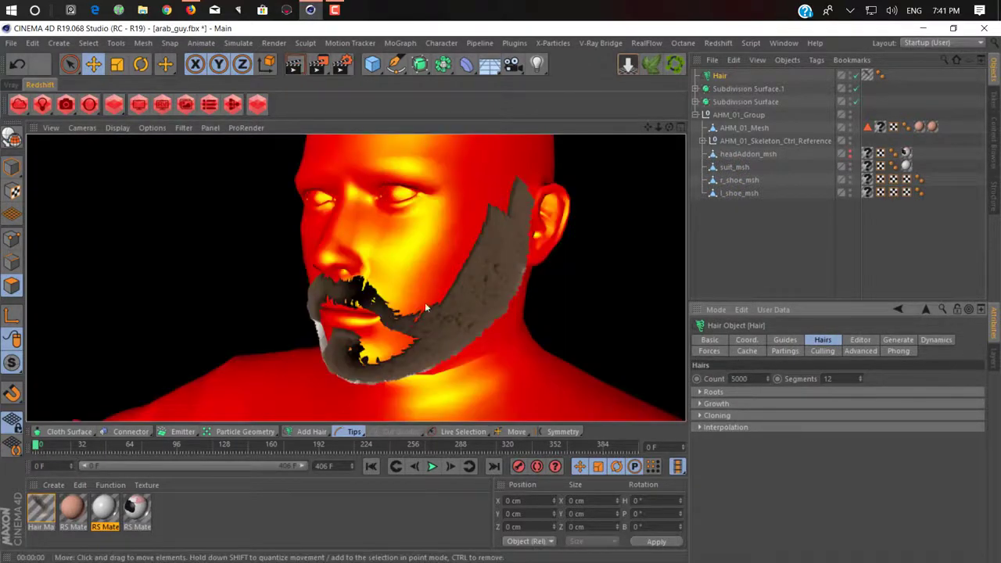
mouse_move(317, 278)
alt+mouse_down()
mouse_move(475, 288)
mouse_move(326, 186)
alt+mouse_up()
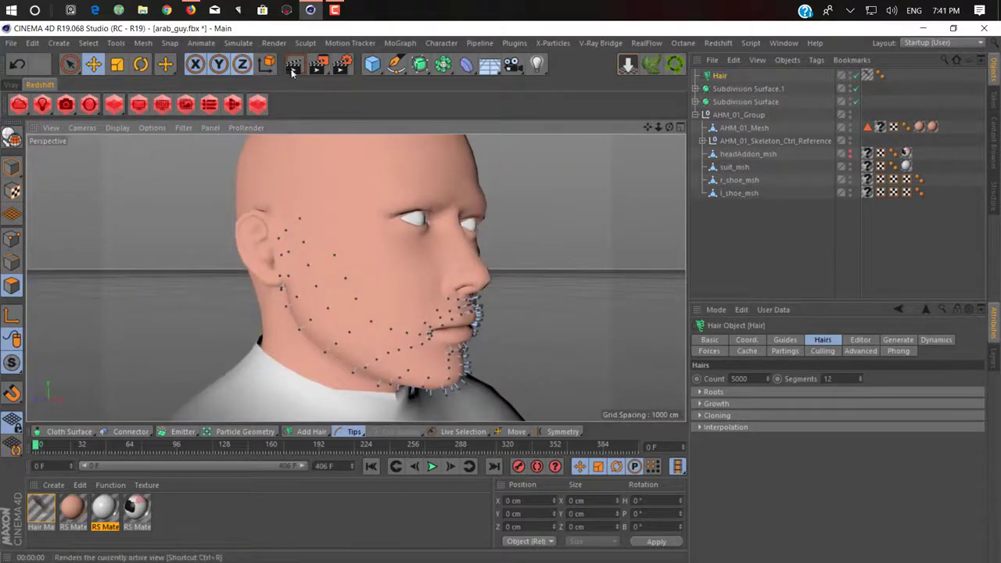
key(ctrl+r)
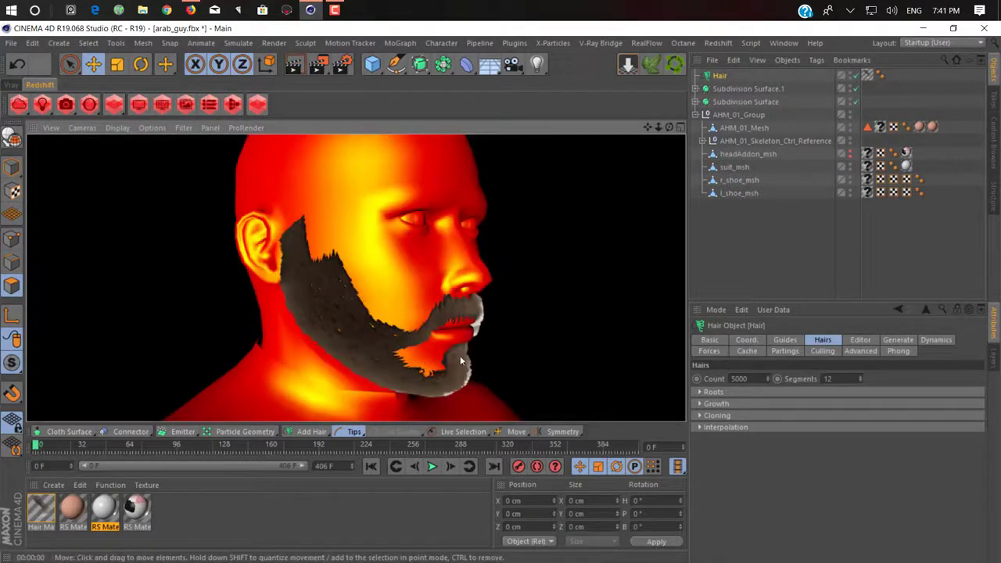
alt+drag(462, 361, 271, 362)
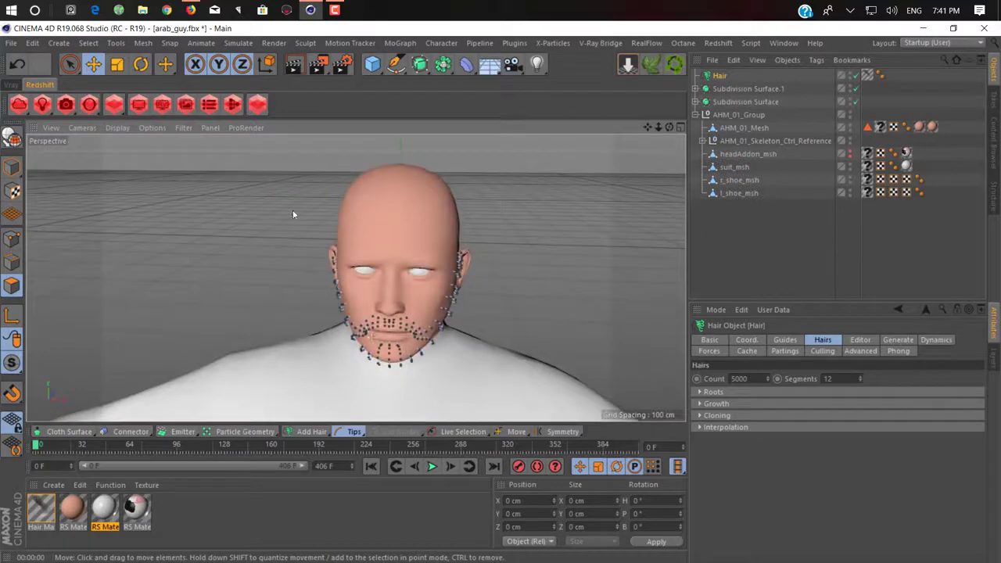
Open the Redshift RenderView, shrink it beside the character's head and start a progressive render
click(162, 104)
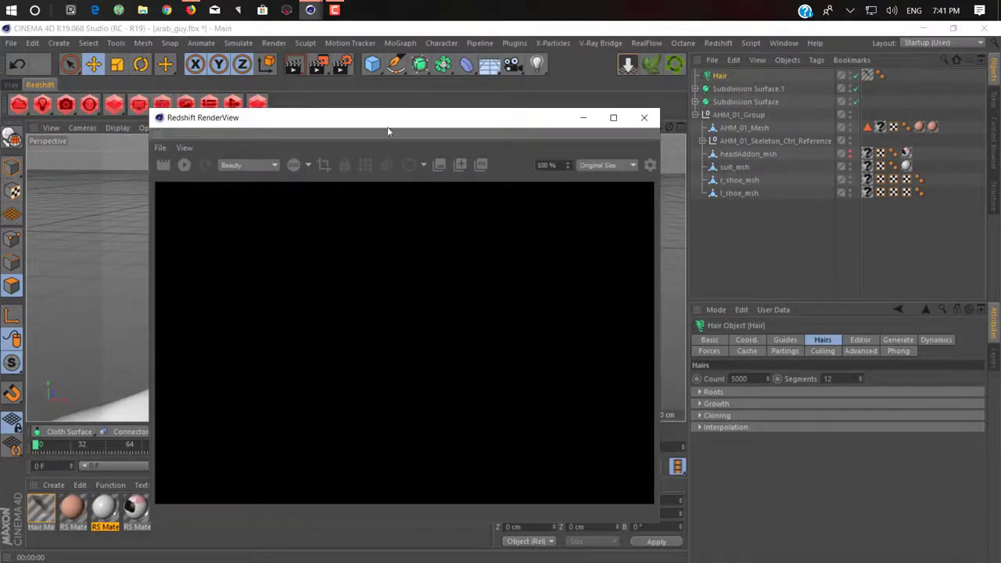
drag(387, 132, 768, 177)
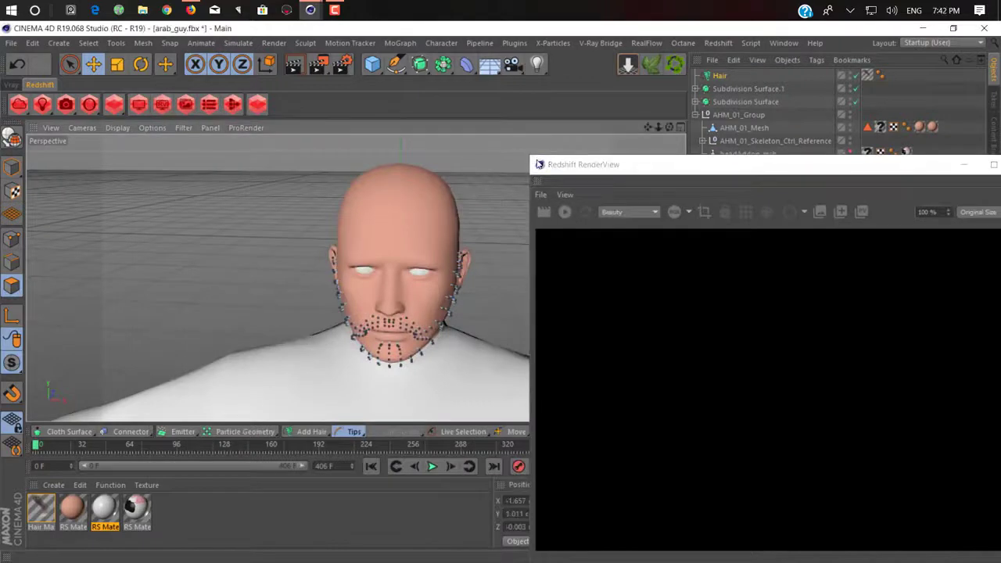
drag(533, 159, 716, 268)
drag(852, 283, 606, 213)
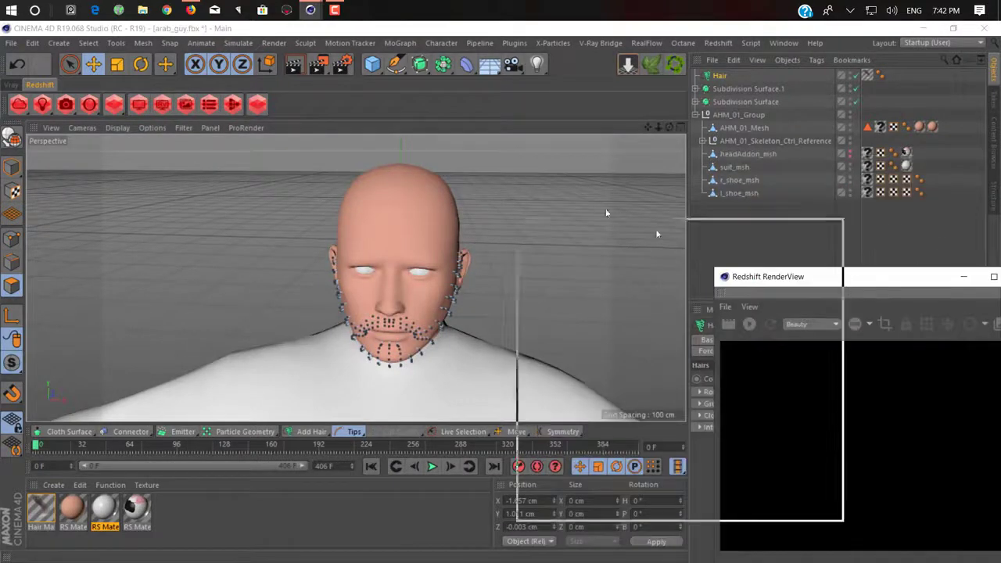
mouse_move(657, 234)
mouse_down()
mouse_move(715, 212)
mouse_move(643, 243)
mouse_up()
click(653, 269)
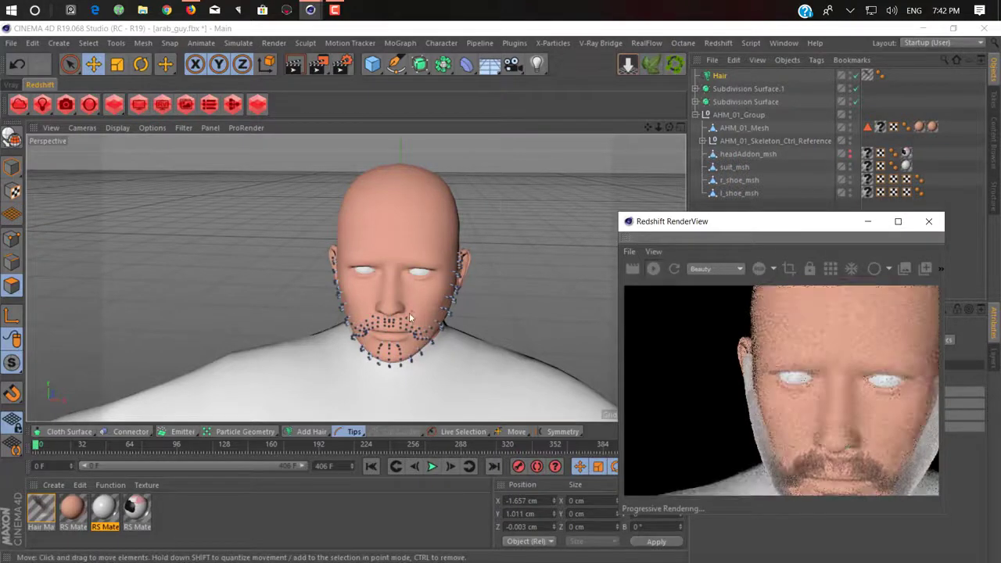
Examine the rendered beard's density, colour and edges in profile, close up, from the front and at three-quarter angles
alt+drag(371, 236, 581, 274)
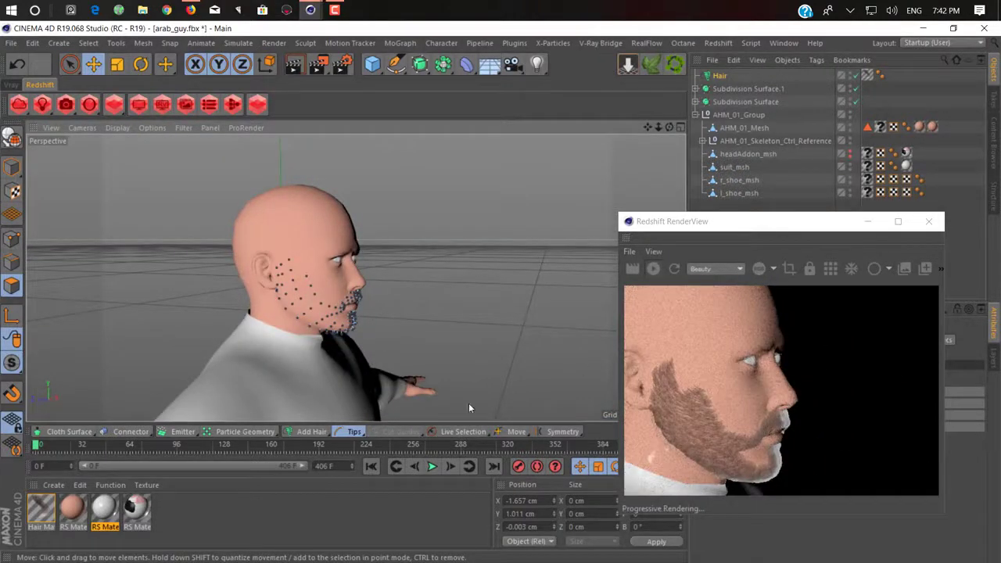
scroll(331, 319, up, 5)
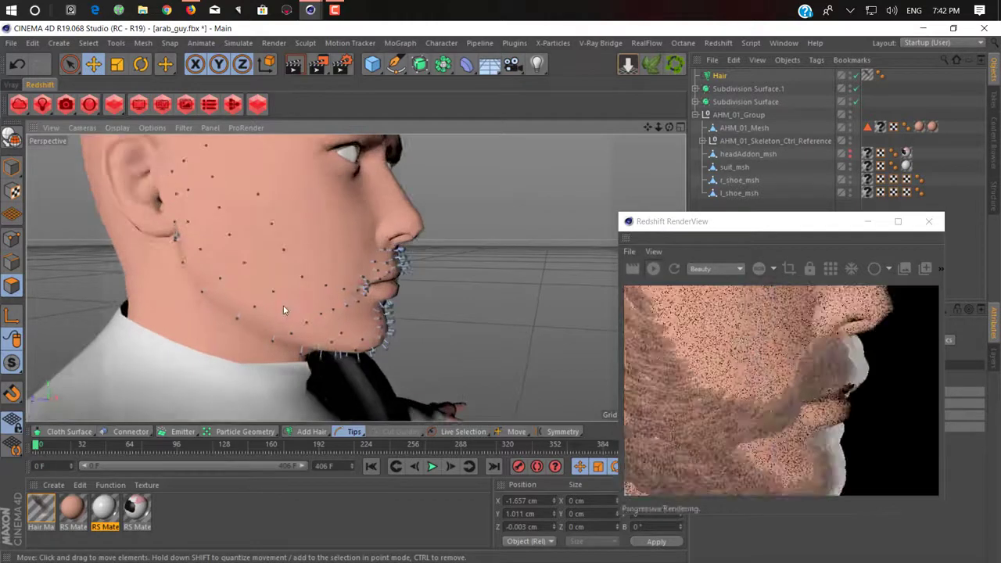
scroll(294, 317, up, 3)
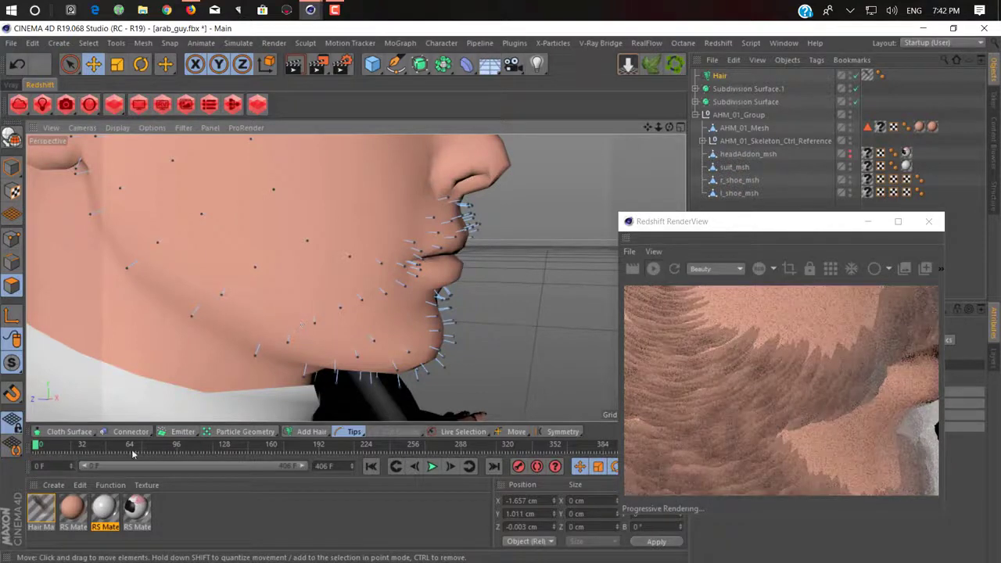
scroll(382, 323, down, 4)
scroll(381, 323, down, 6)
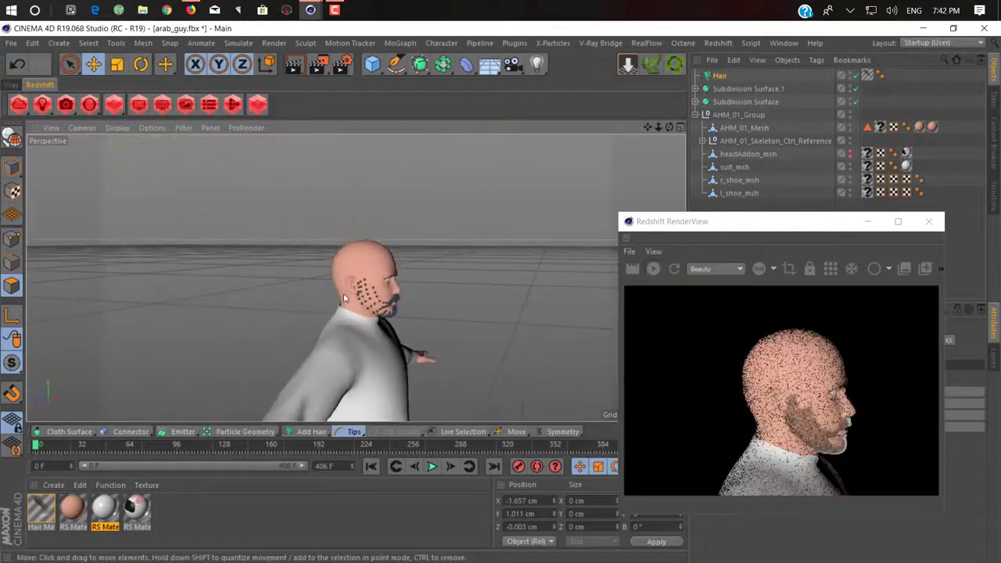
alt+drag(376, 290, 252, 305)
scroll(375, 291, up, 5)
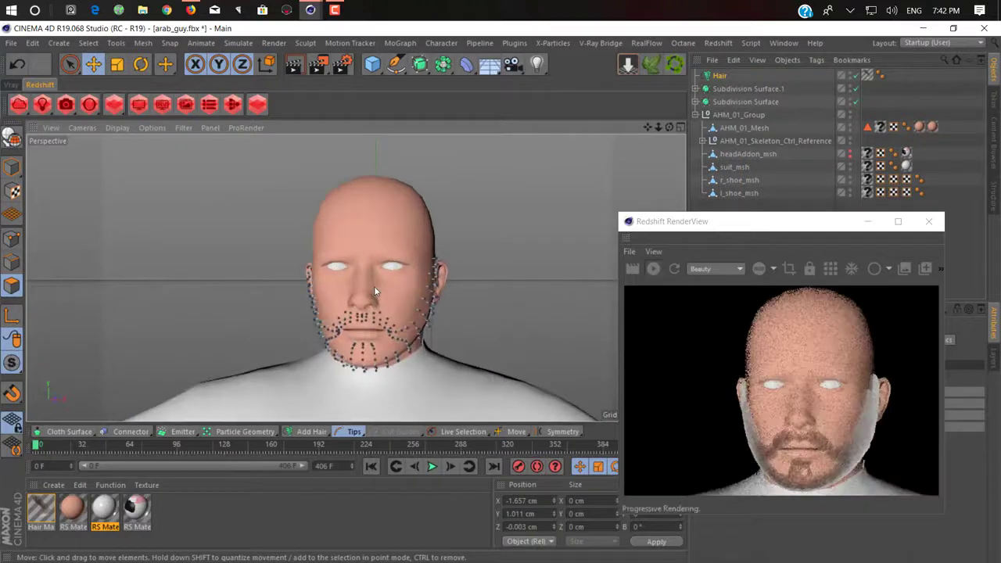
alt+drag(376, 292, 341, 338)
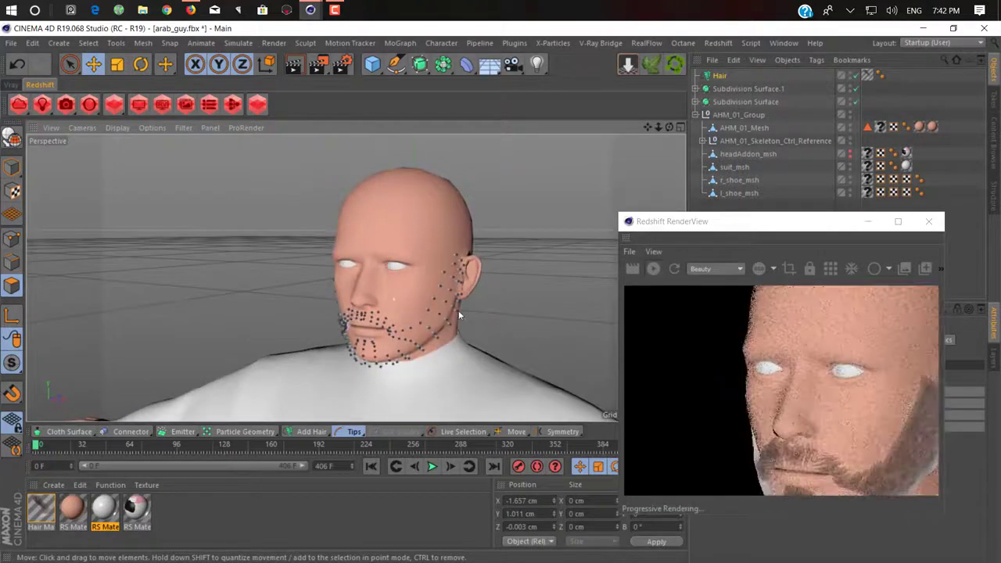
alt+drag(460, 315, 383, 313)
Create a standard Redshift material and assign it to the Hair object
click(53, 485)
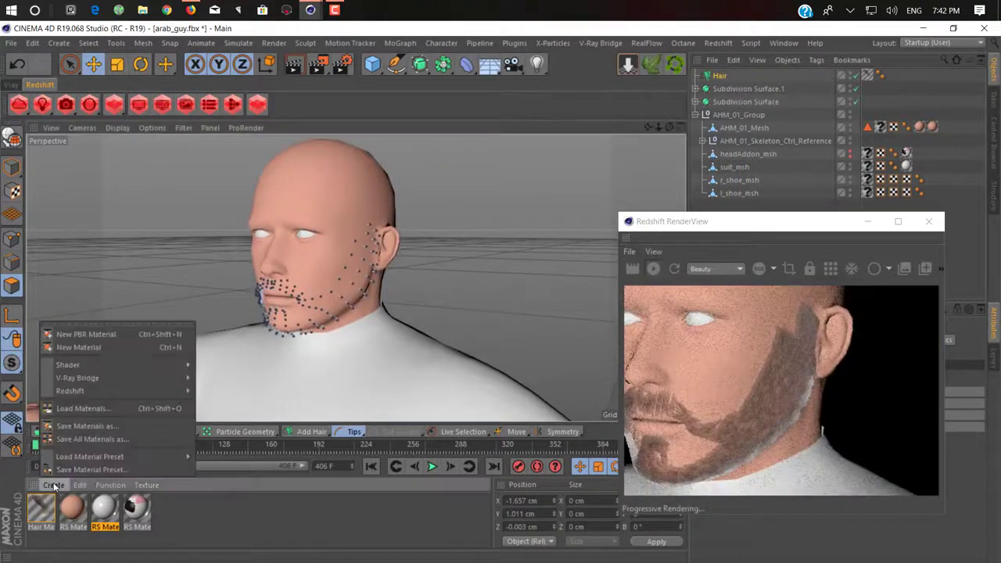
mouse_move(156, 392)
mouse_move(217, 391)
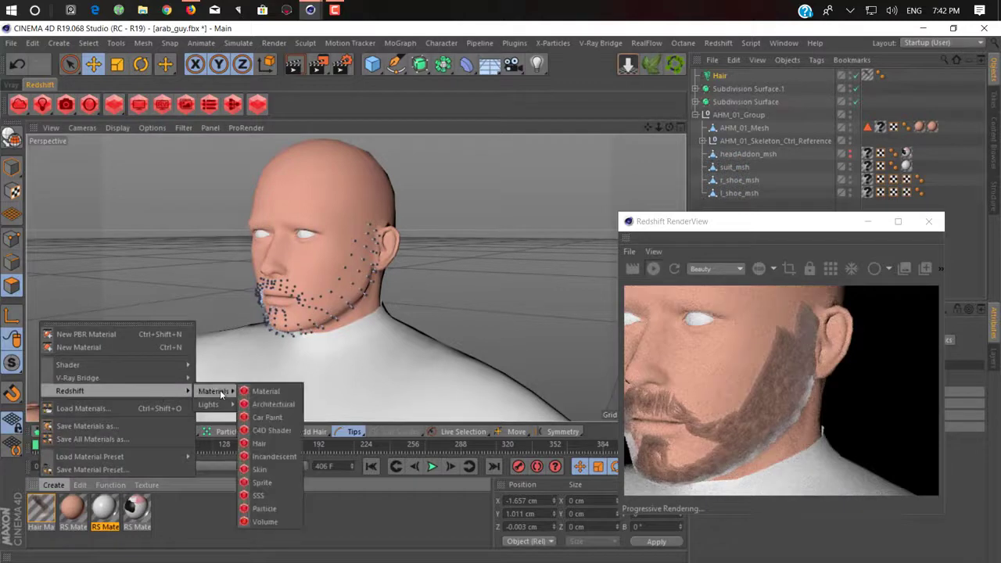
click(292, 391)
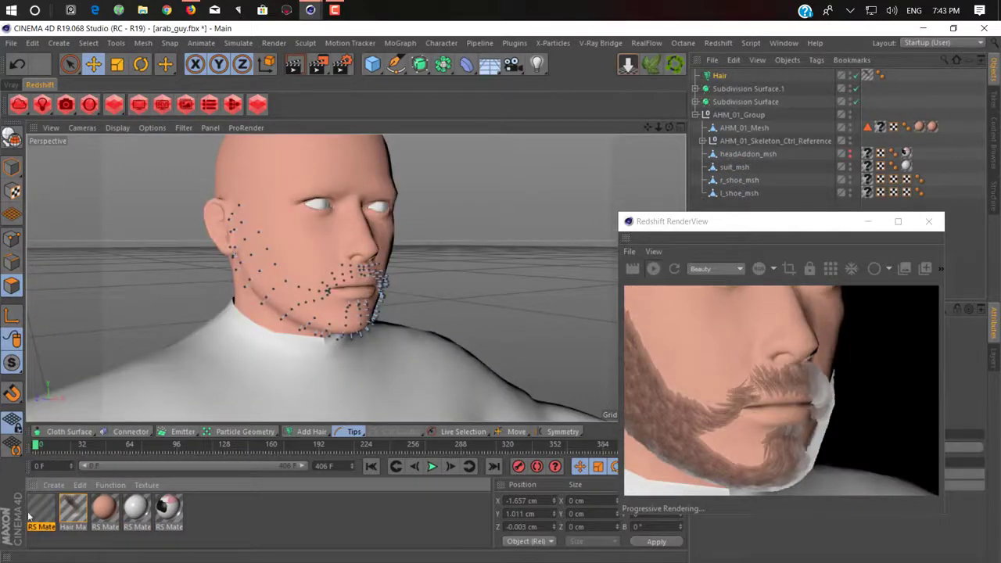
click(721, 76)
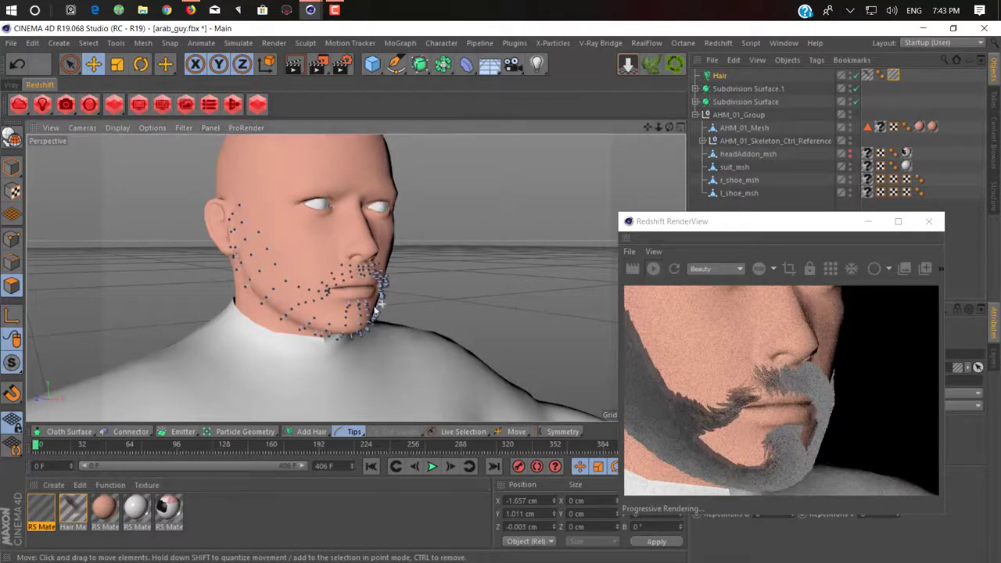
Darken the beard's Redshift material by setting its diffuse colour to 11% value and lowering its reflection weight
alt+drag(536, 300, 338, 320)
alt+middle_drag(412, 267, 412, 281)
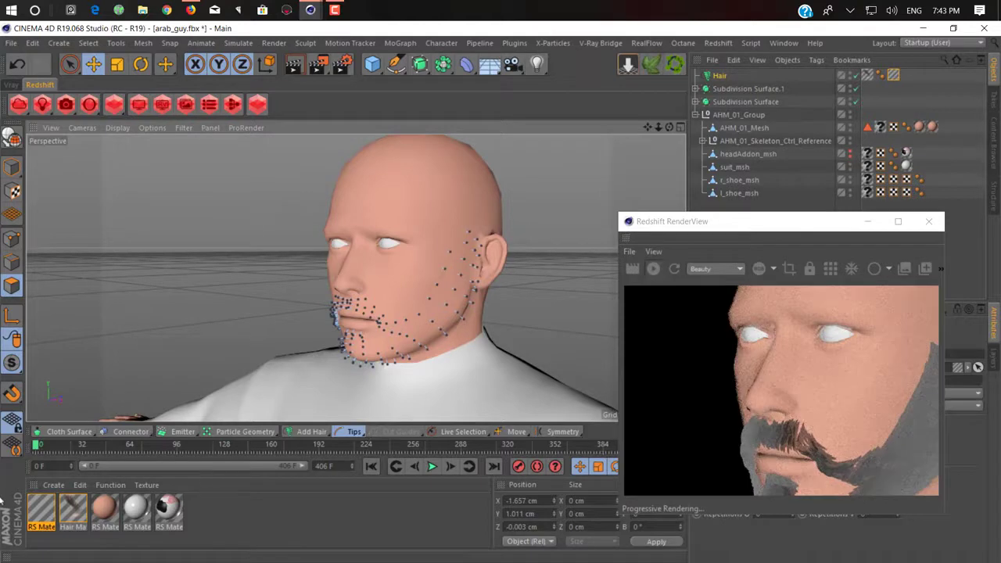
double_click(41, 509)
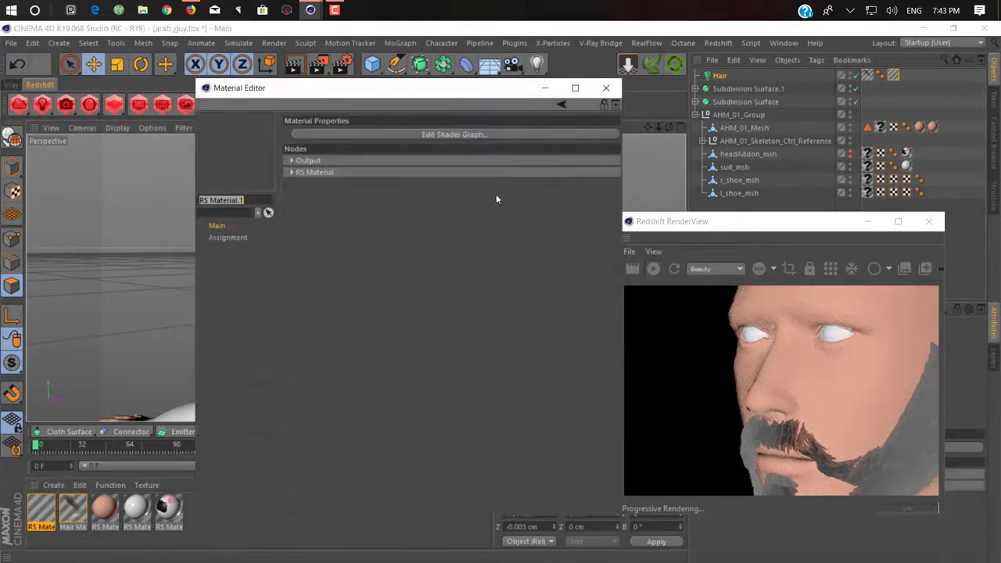
click(442, 173)
click(362, 248)
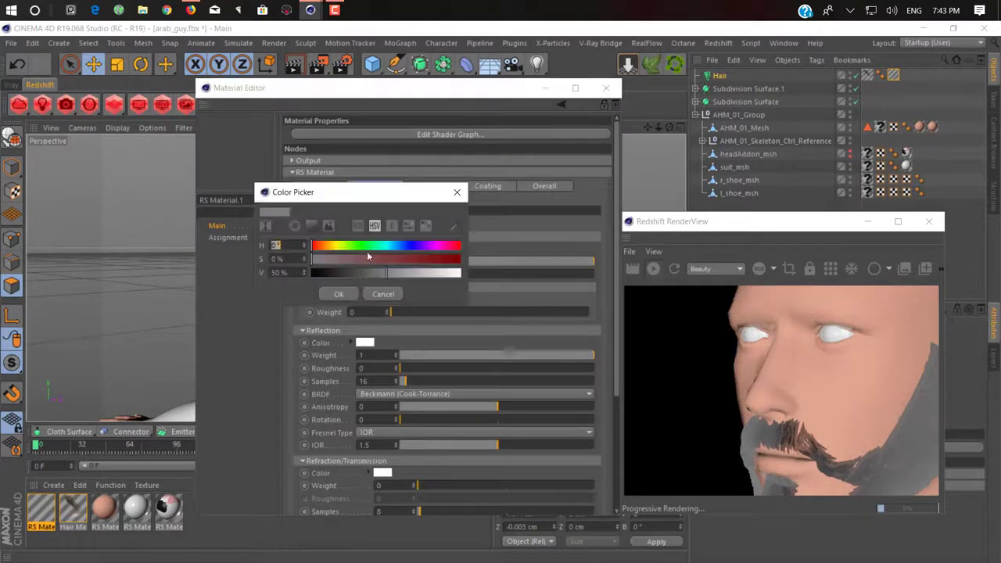
drag(338, 285, 332, 288)
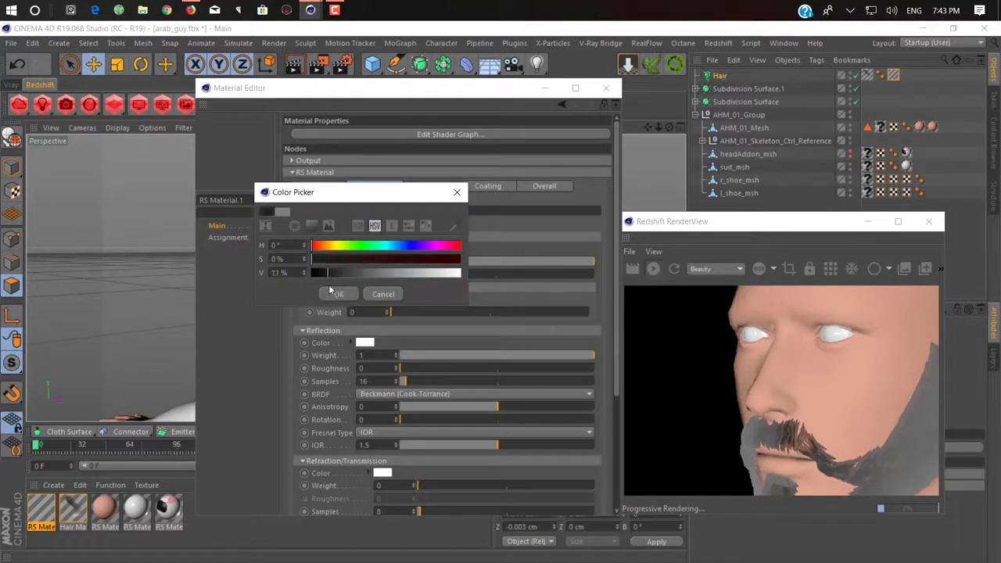
click(338, 294)
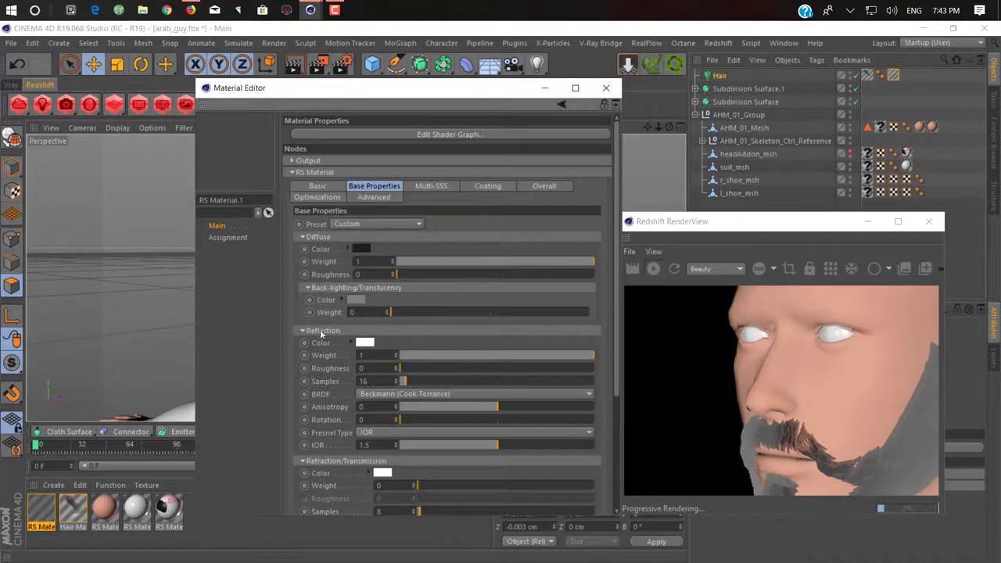
drag(563, 356, 443, 370)
click(606, 87)
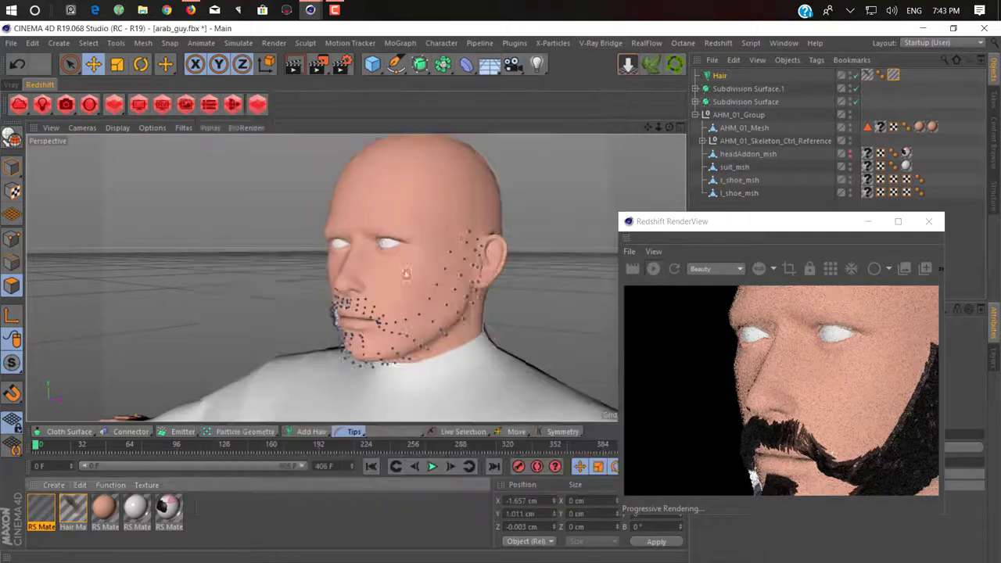
Darken the Hair Material's primary specular colour to 23% value
alt+drag(607, 258, 332, 259)
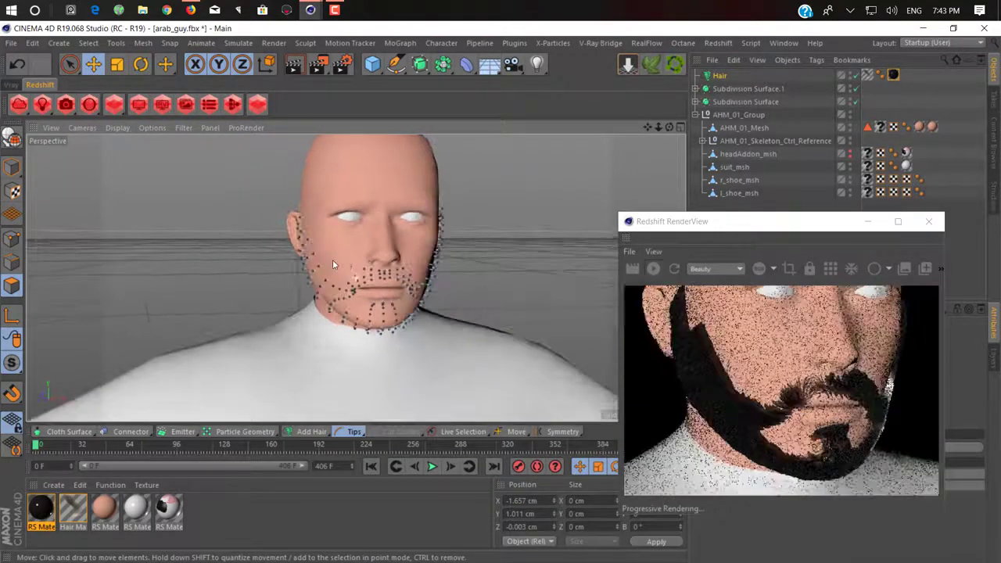
double_click(72, 510)
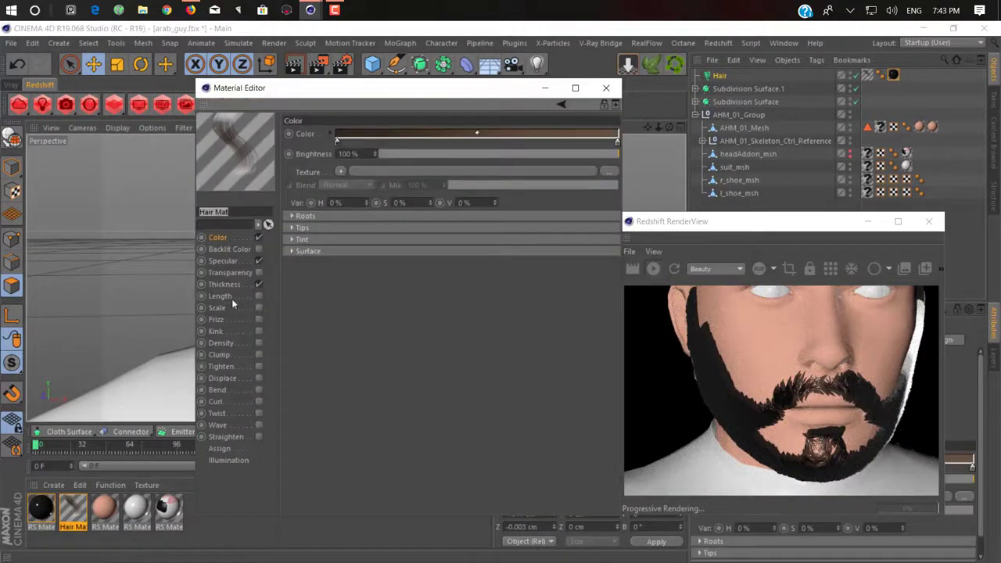
click(224, 261)
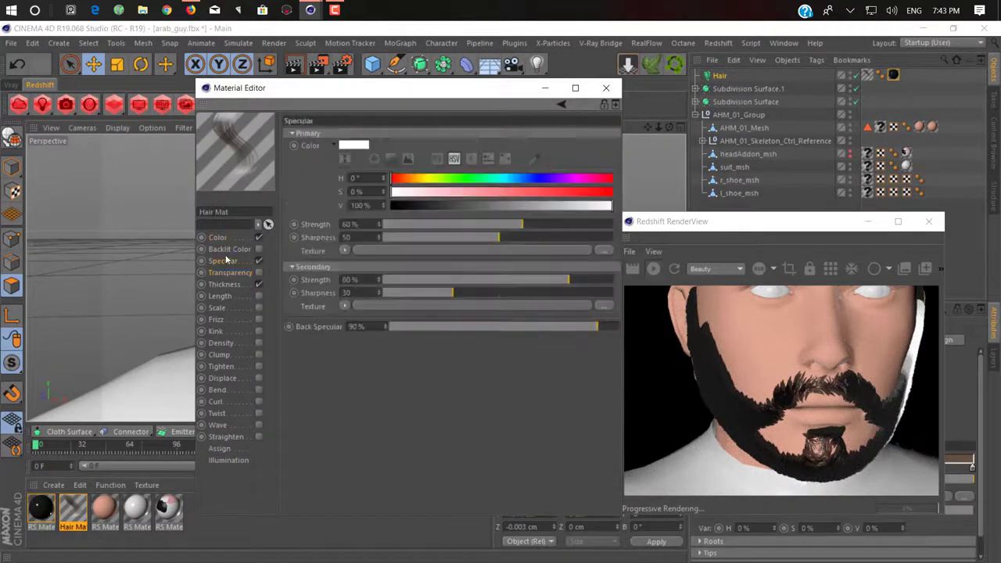
click(354, 146)
drag(363, 177, 344, 171)
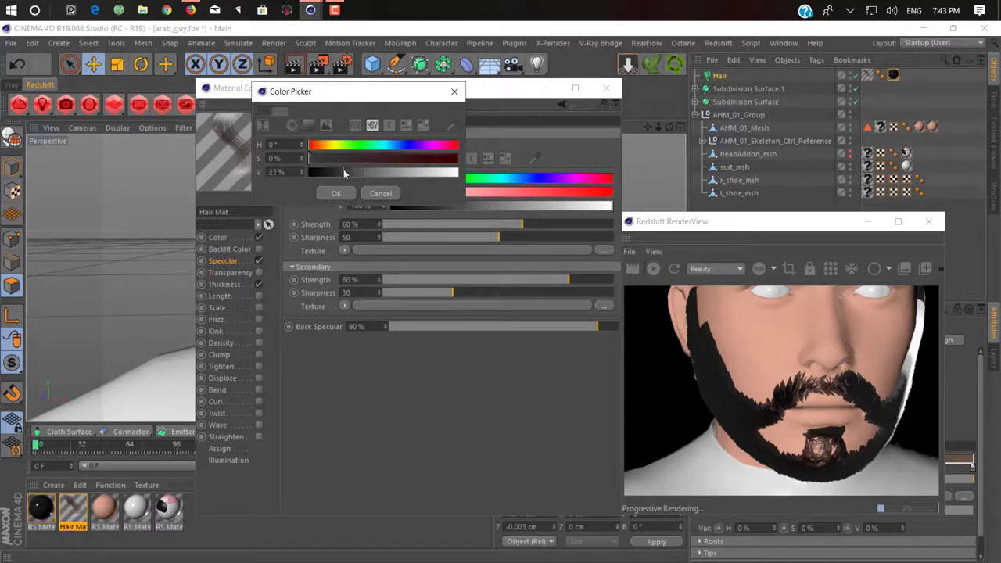
click(336, 193)
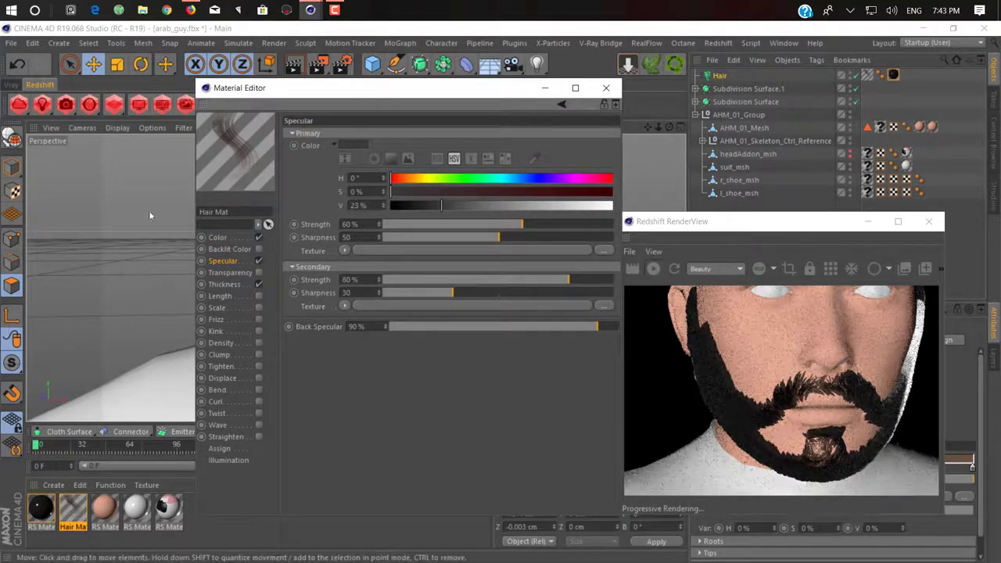
Darken and desaturate the end knot of the Hair Material's colour gradient, and minimise the Material Editor
click(218, 238)
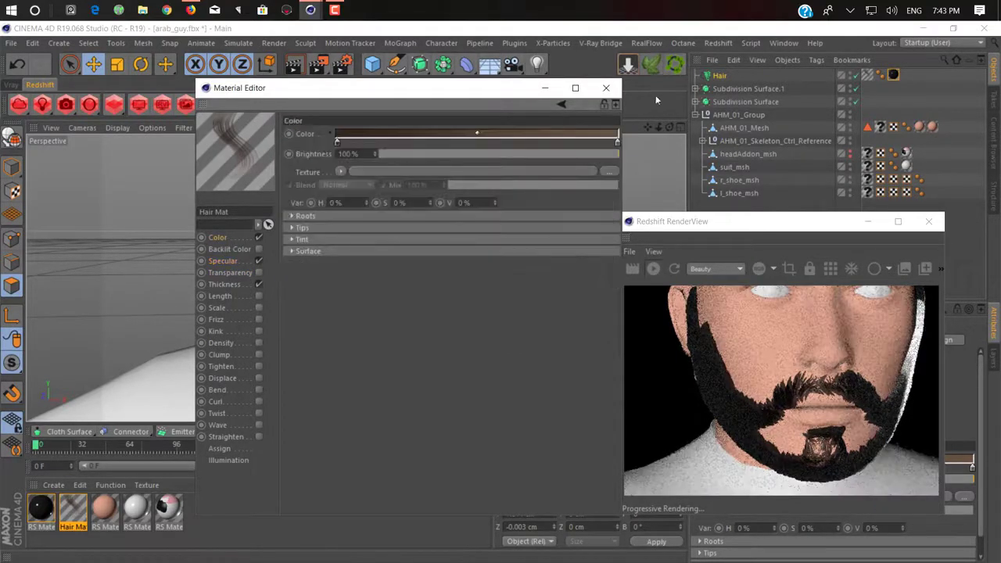
click(616, 142)
double_click(617, 140)
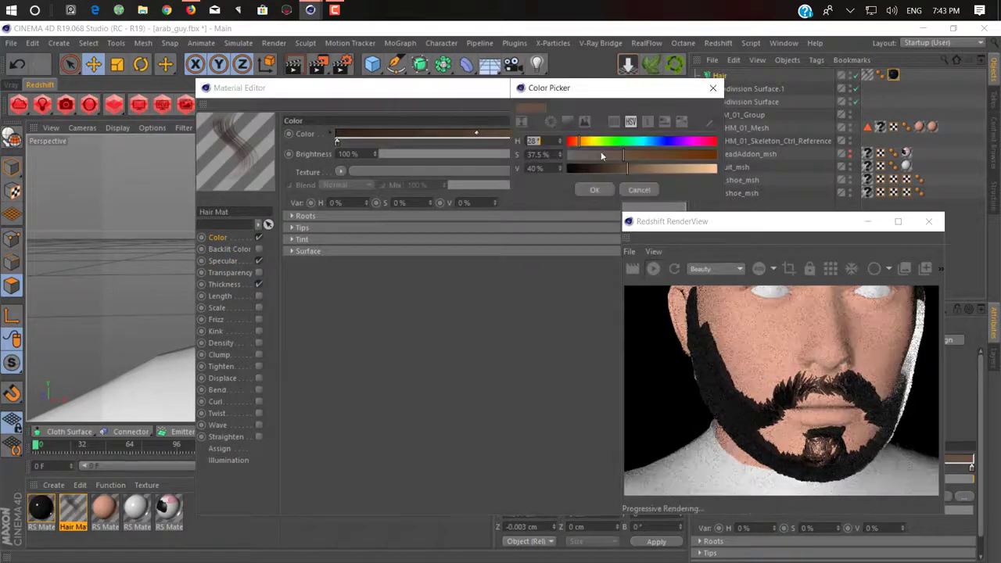
drag(622, 171, 591, 154)
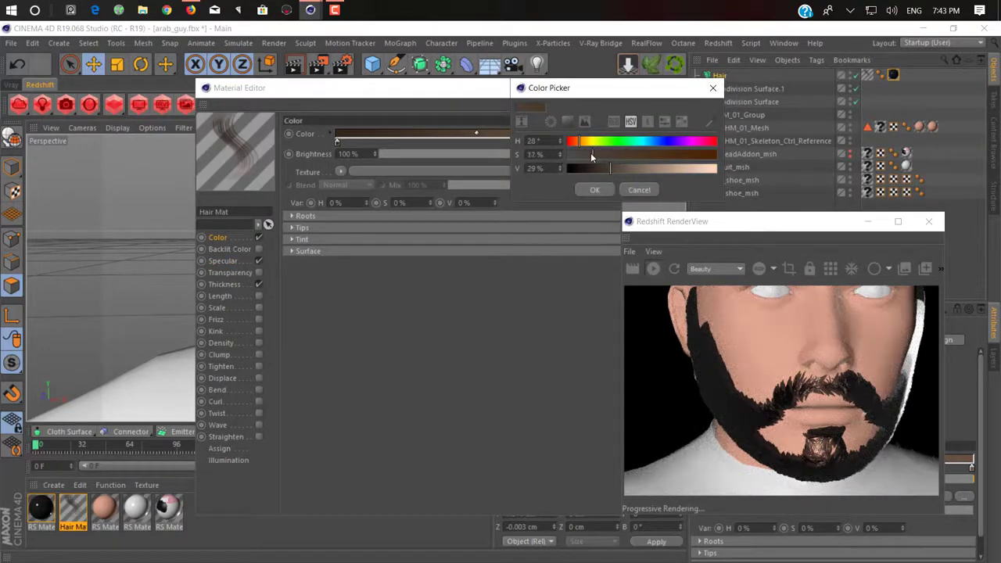
click(602, 169)
click(596, 189)
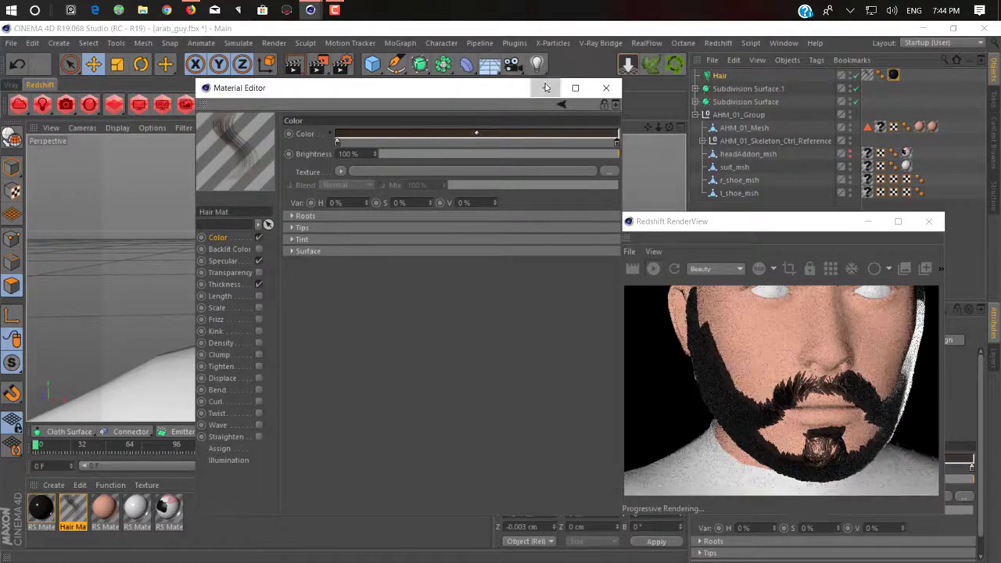
click(545, 87)
Add a Redshift Dome Light and check the beard's render from a side angle
click(42, 104)
click(103, 169)
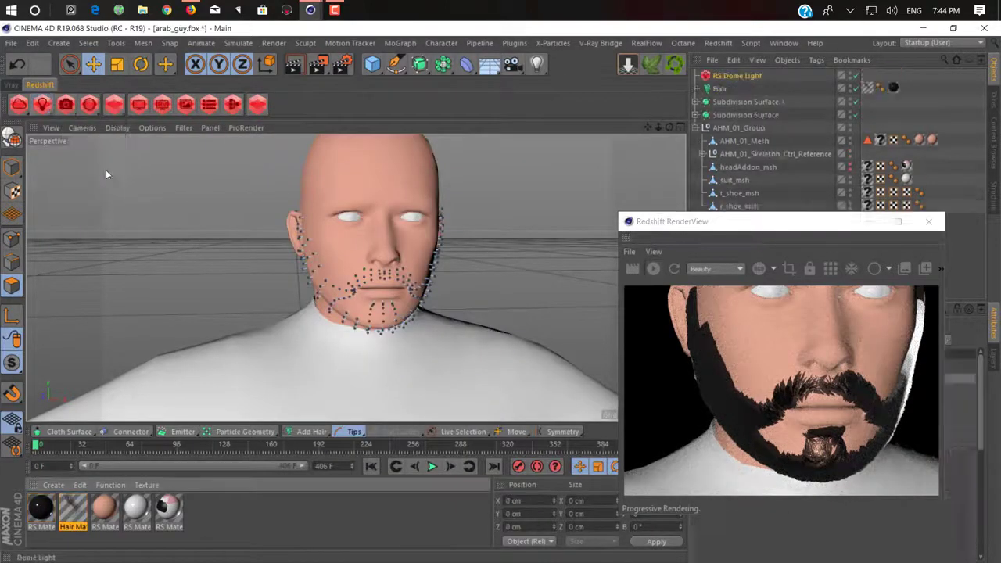
alt+drag(425, 297, 391, 289)
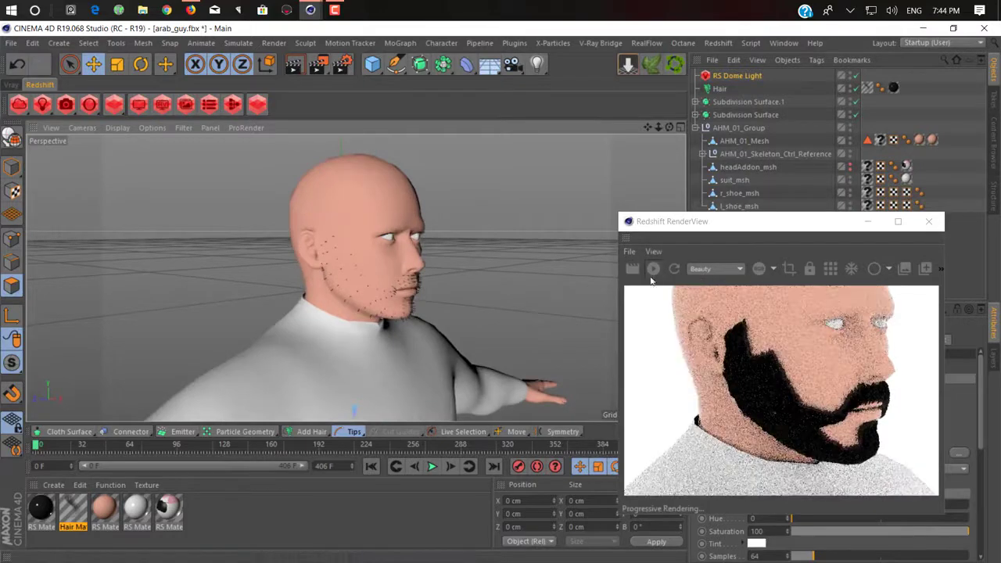
Minimise the RenderView and set the Hair object's editor display to Hair Lines
click(867, 222)
scroll(388, 285, up, 5)
alt+drag(402, 294, 336, 291)
click(731, 89)
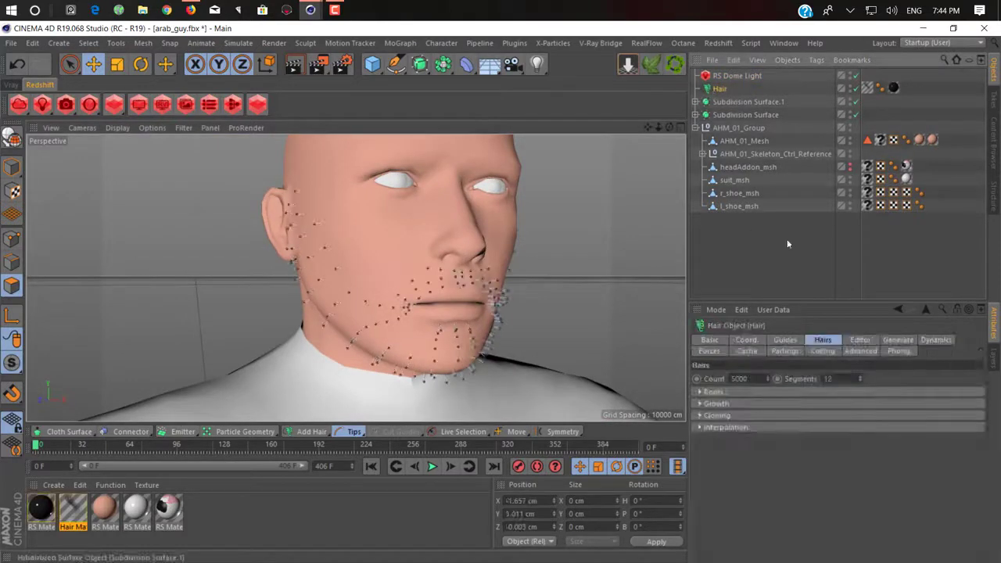
click(860, 341)
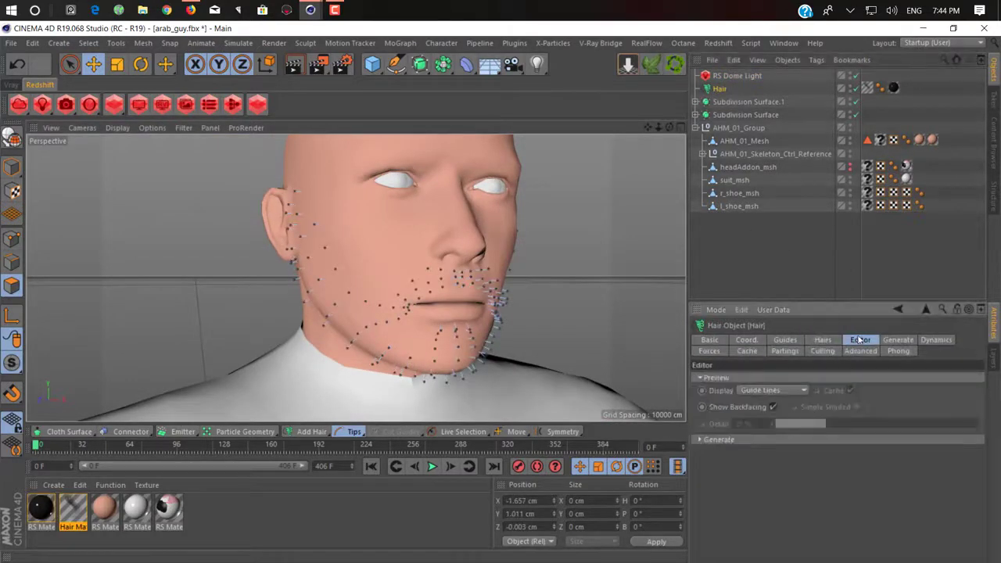
click(764, 389)
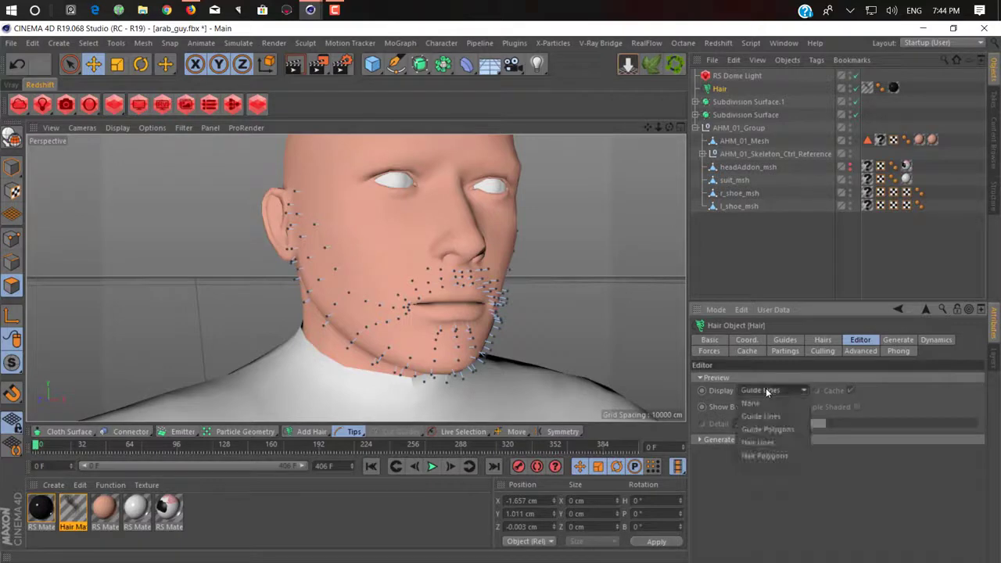
click(760, 441)
alt+drag(548, 297, 308, 294)
alt+middle_drag(308, 294, 356, 290)
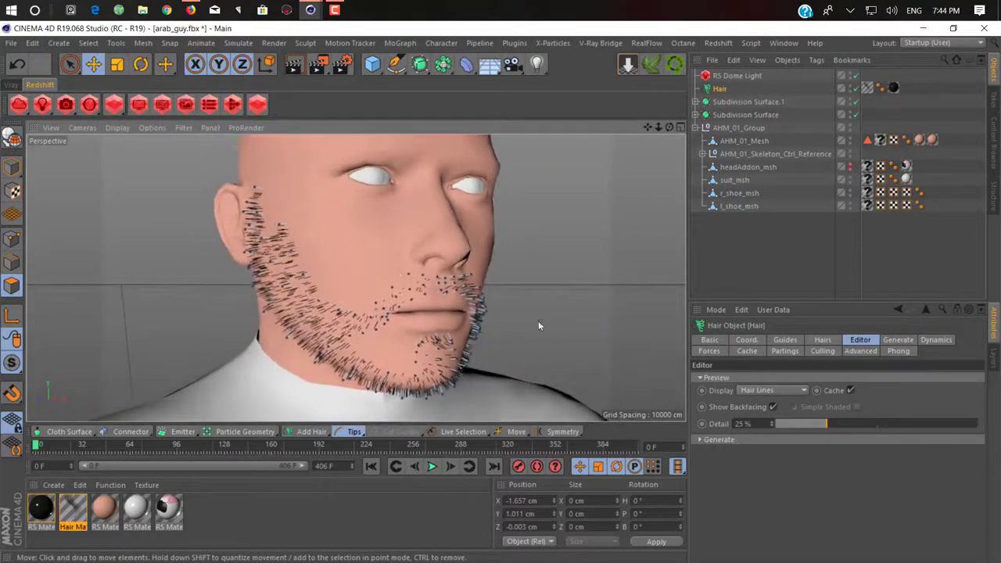
Preview the beard's hair lines at 100% detail and reduce the detail to 29%
drag(896, 426, 979, 424)
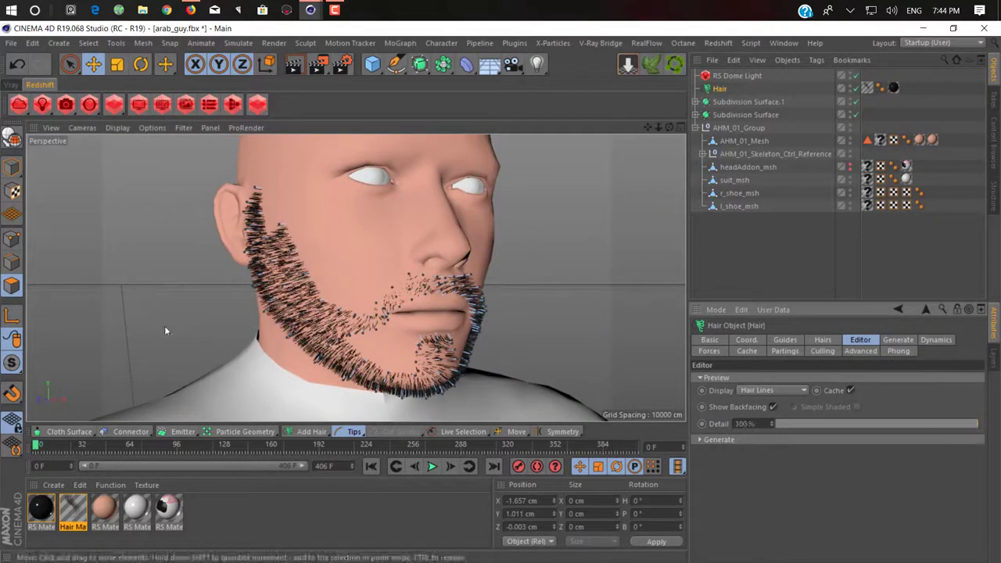
alt+drag(164, 325, 190, 340)
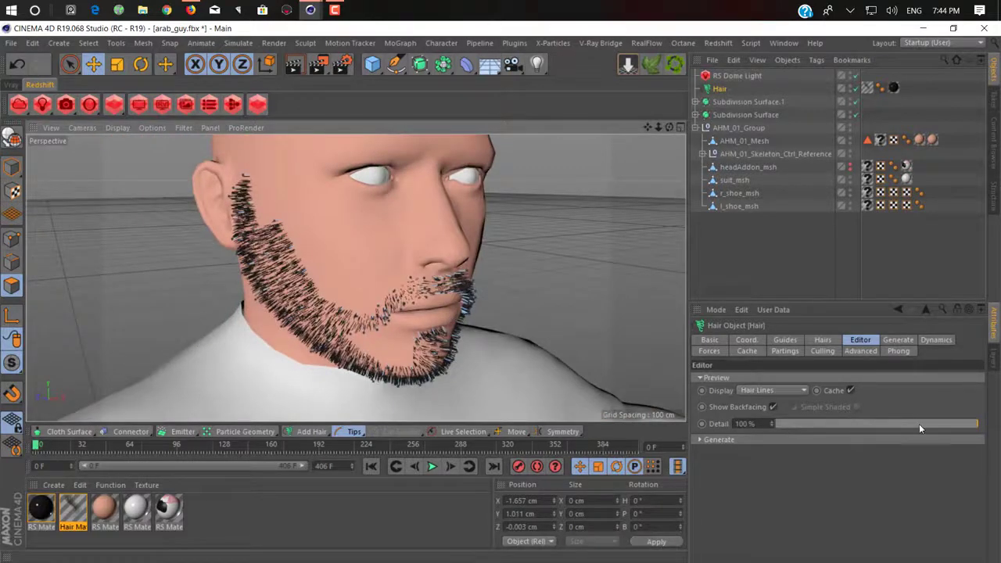
drag(919, 423, 839, 428)
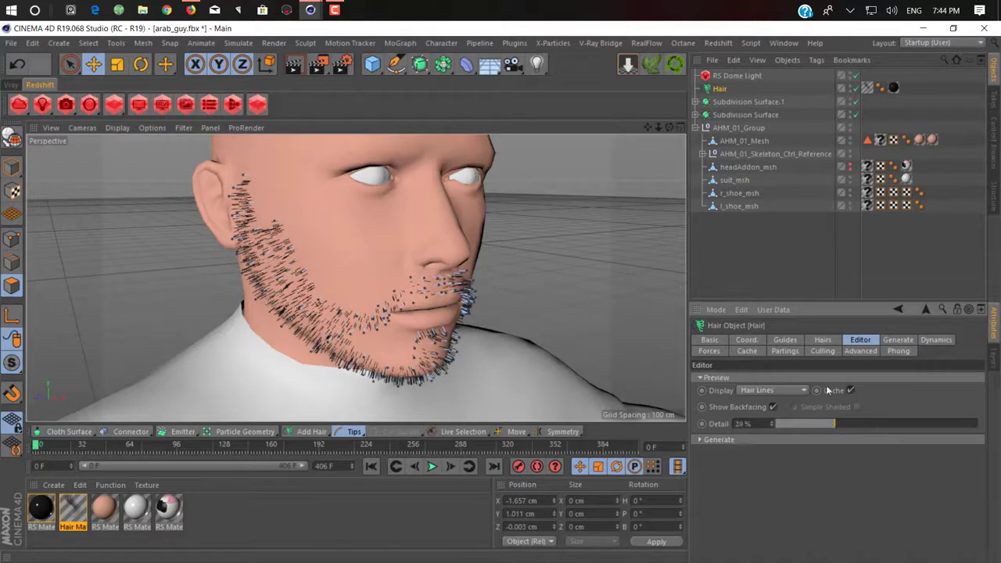
Raise the Hair object's hair count to 50000 and inspect the denser beard around the jaw
click(823, 340)
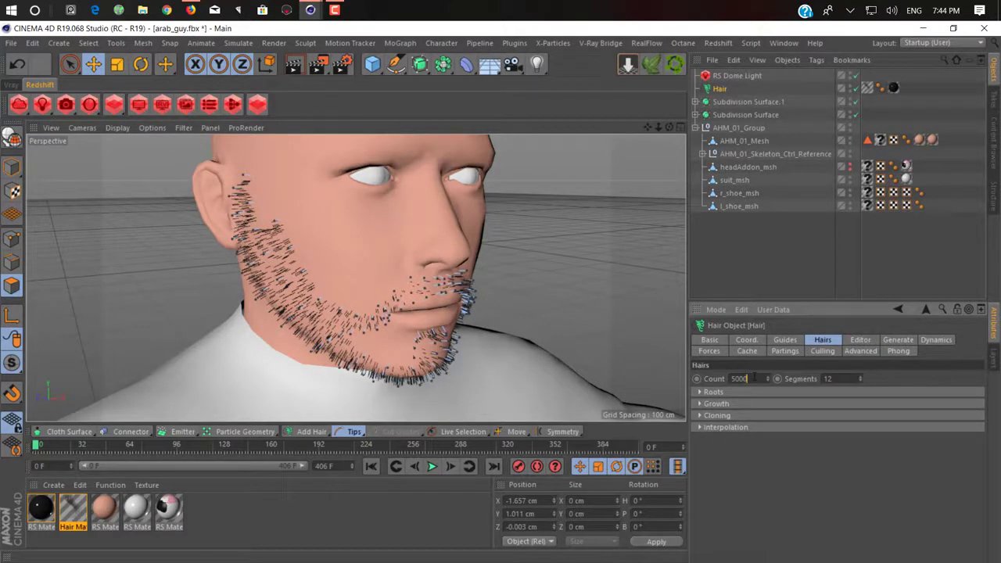
key(Return)
mouse_move(305, 325)
alt+mouse_down()
mouse_move(440, 264)
mouse_move(306, 318)
mouse_move(321, 324)
alt+mouse_up()
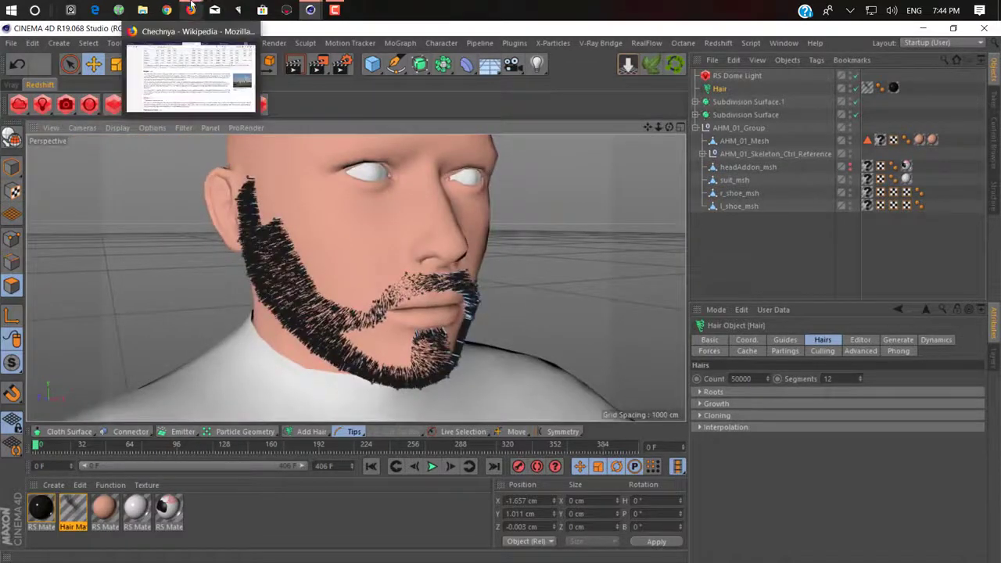
mouse_move(310, 8)
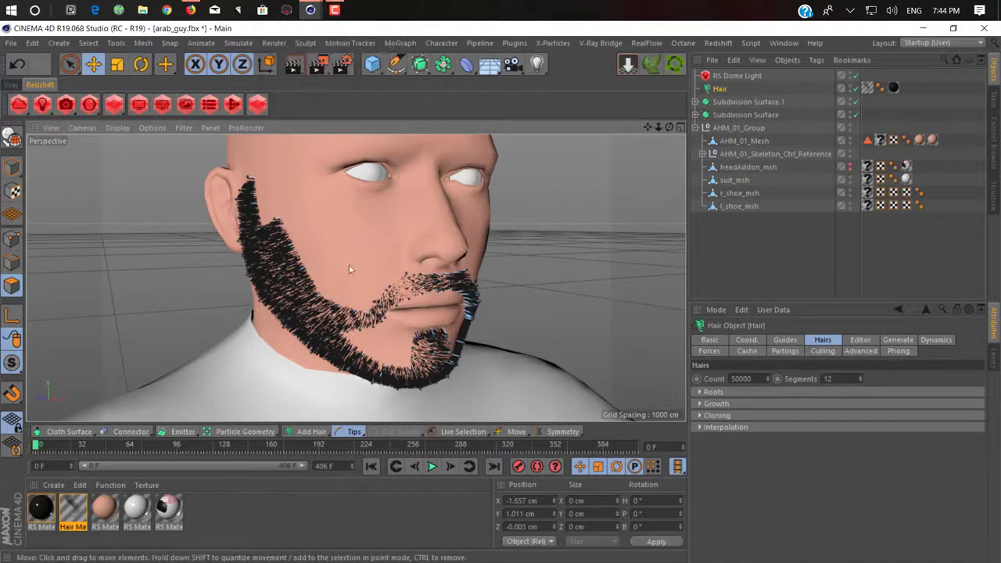
alt+drag(349, 265, 317, 341)
alt+drag(468, 244, 261, 196)
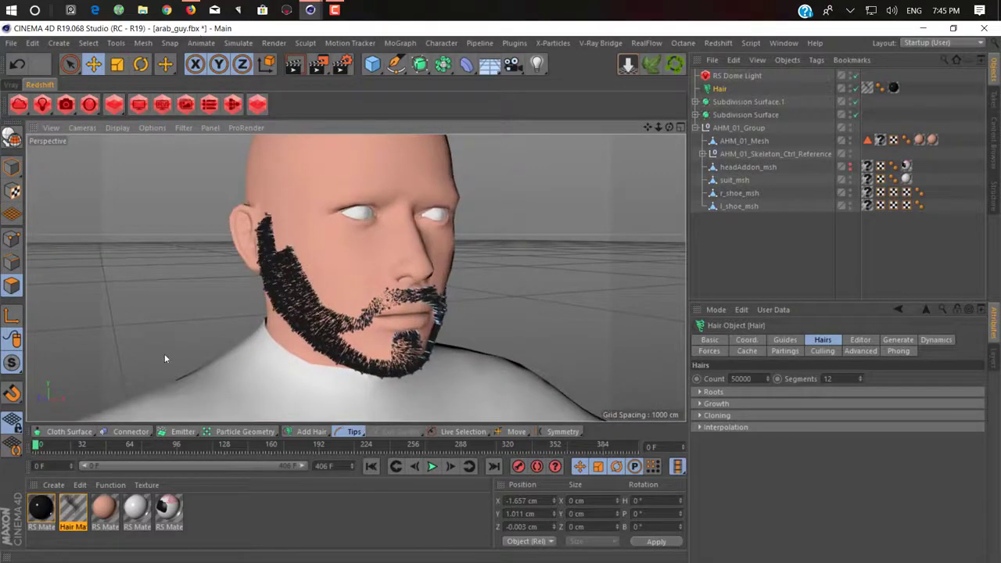
Activate the hair Brush tool and add a Hair Collider tag to AHM_01_Mesh
click(509, 431)
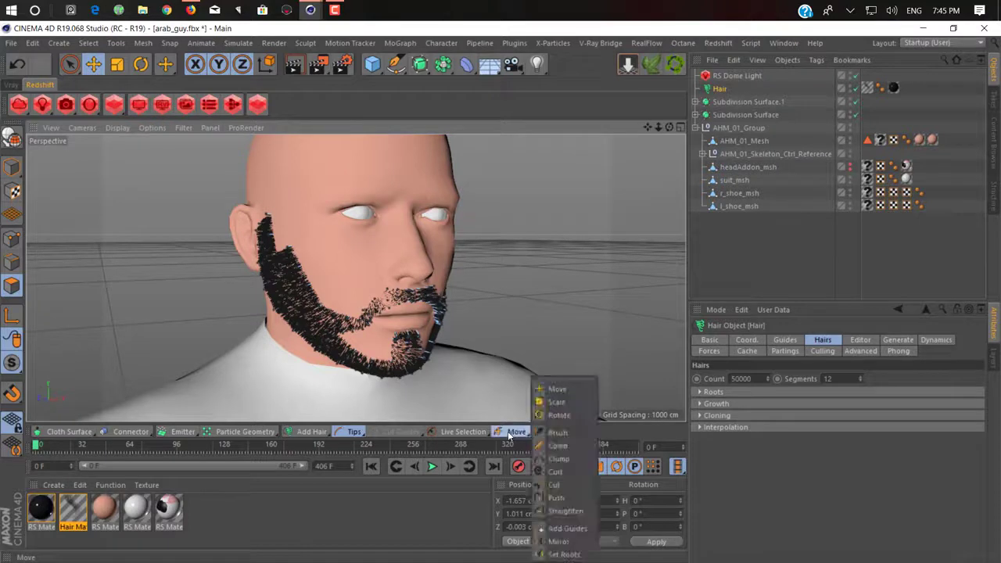
click(573, 431)
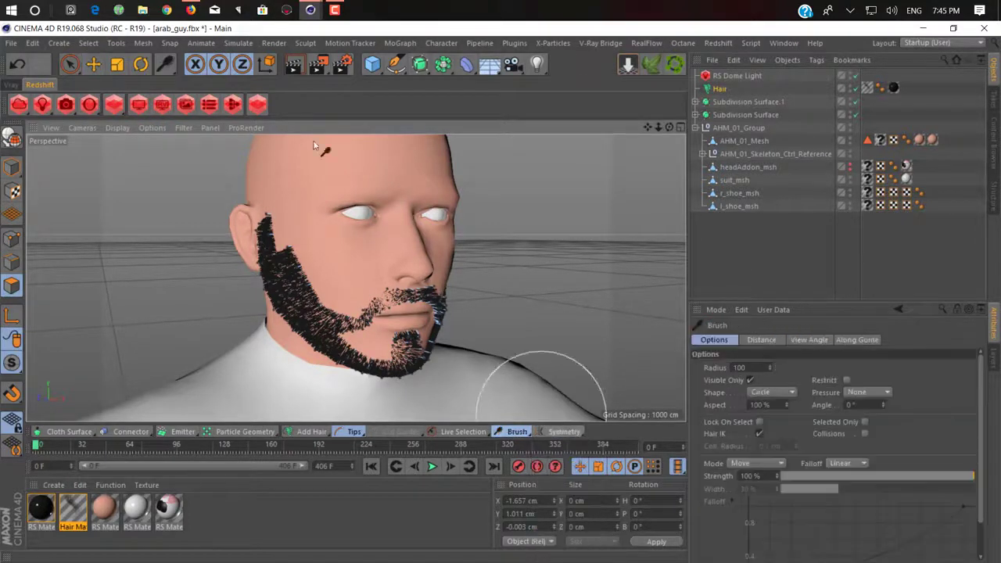
click(730, 142)
right_click(731, 143)
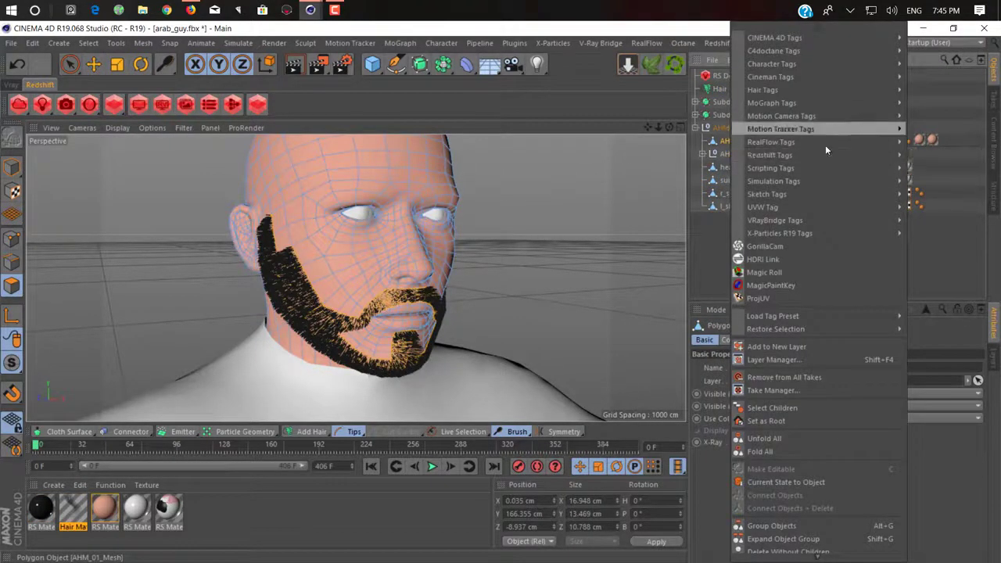
click(717, 147)
right_click(735, 150)
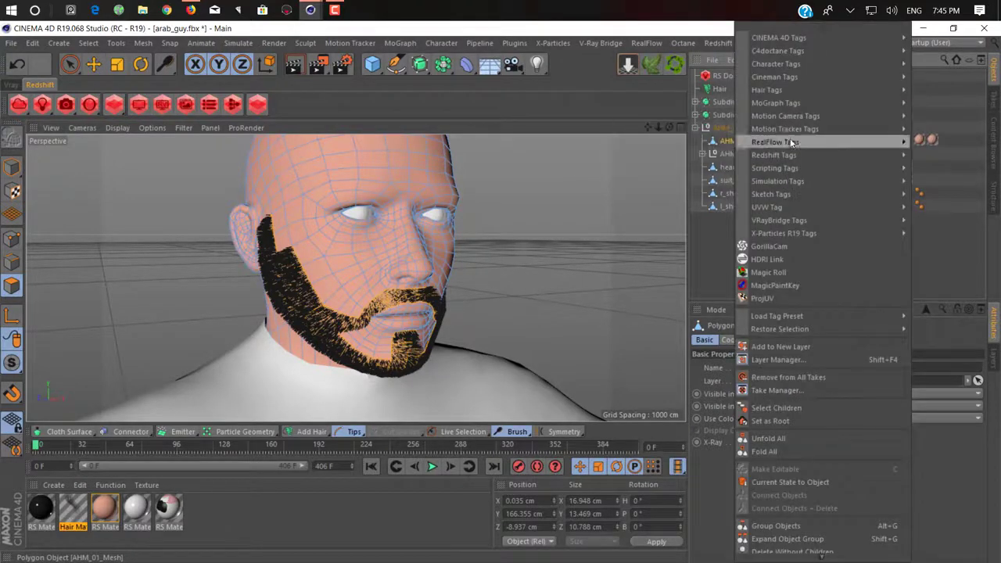
mouse_move(791, 155)
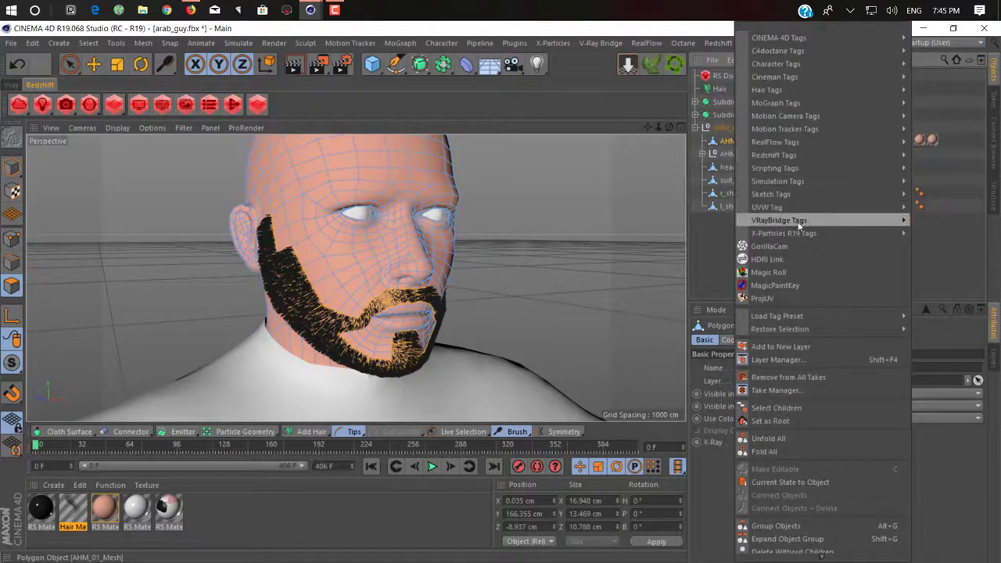
mouse_move(789, 93)
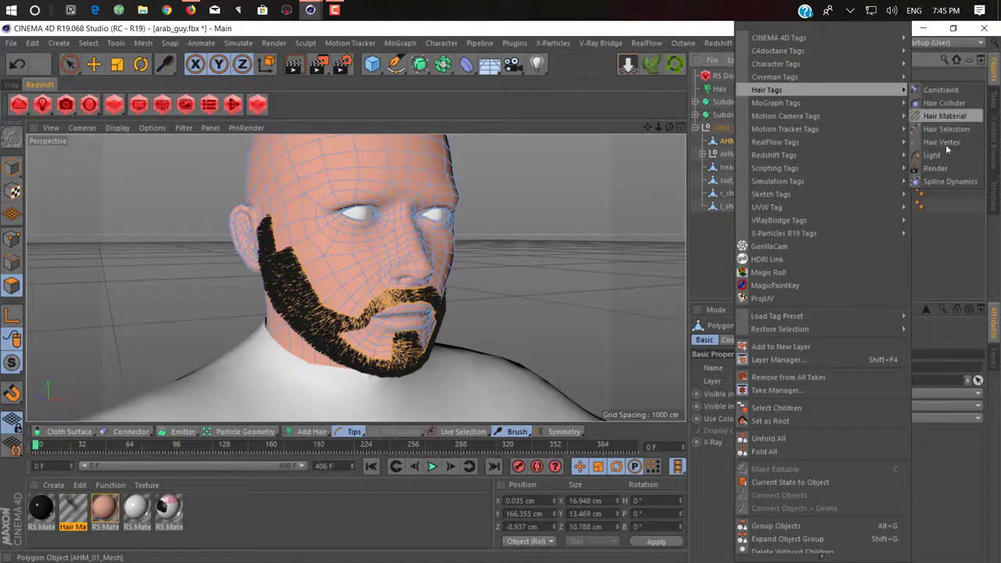
click(943, 104)
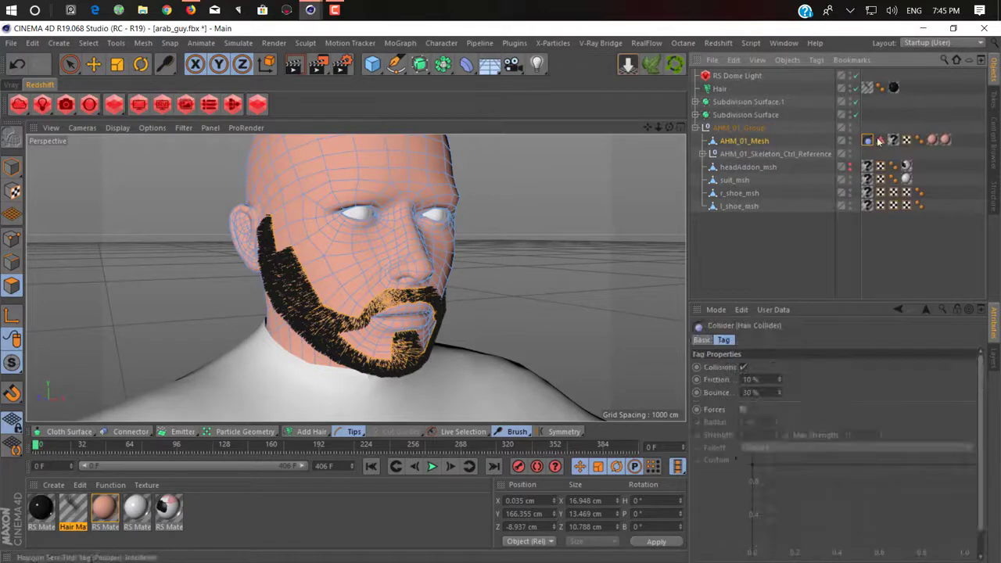
Try the Hair Collider tag on Subdivision Surface, playing the hair simulation and checking the moustache and beard up close
drag(876, 118, 869, 114)
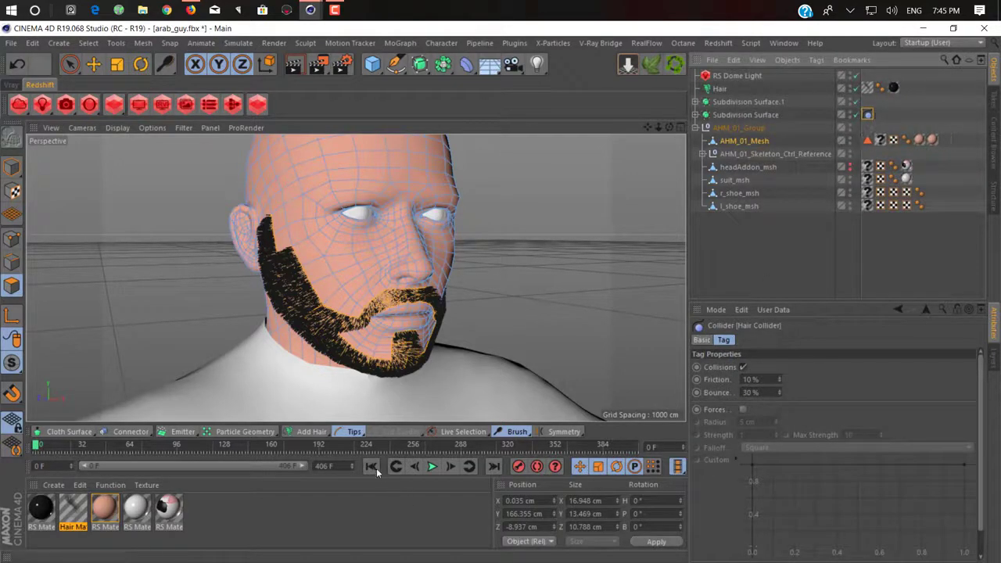
click(432, 467)
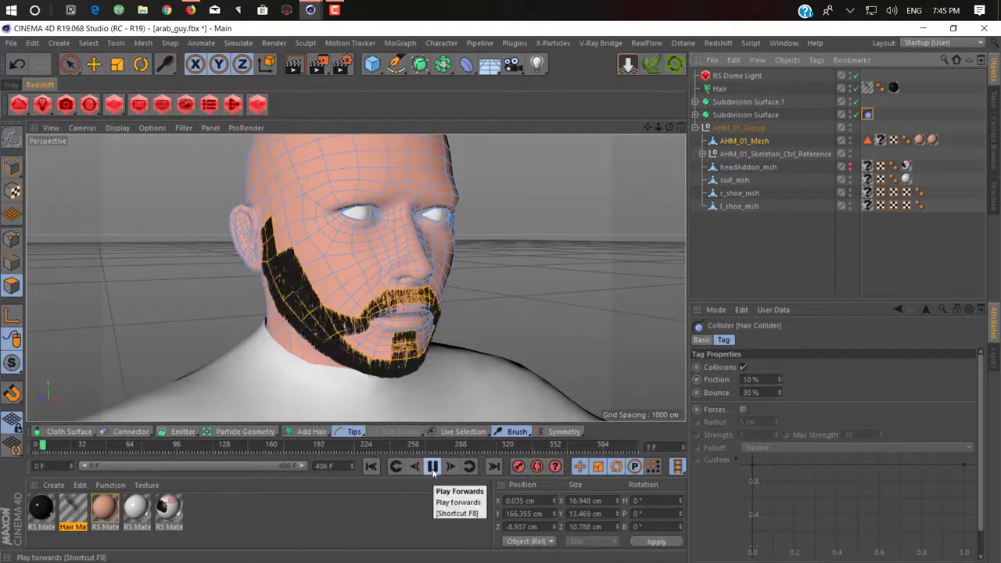
click(433, 467)
alt+drag(398, 331, 358, 325)
alt+right_drag(358, 326, 413, 314)
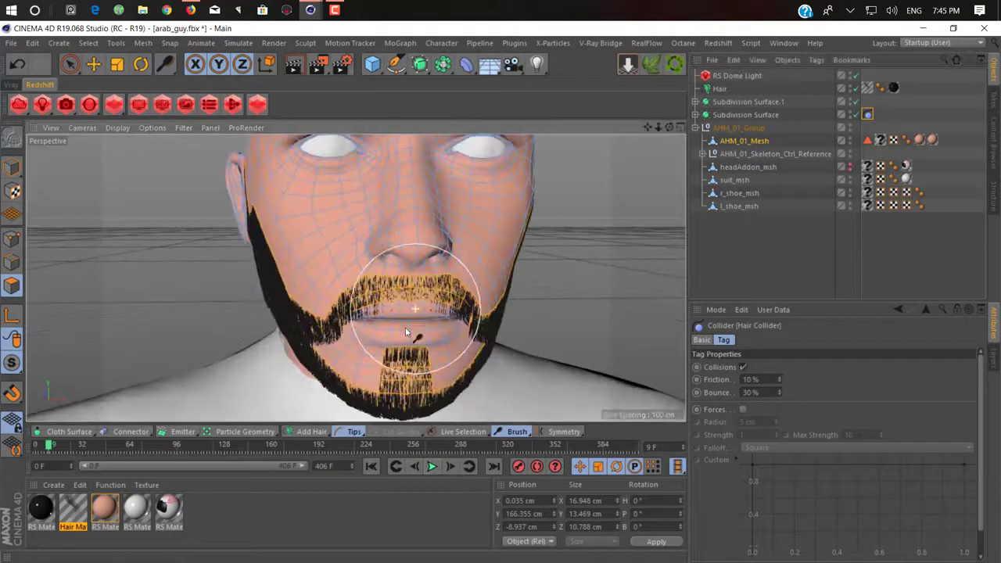
click(93, 64)
scroll(405, 285, up, 4)
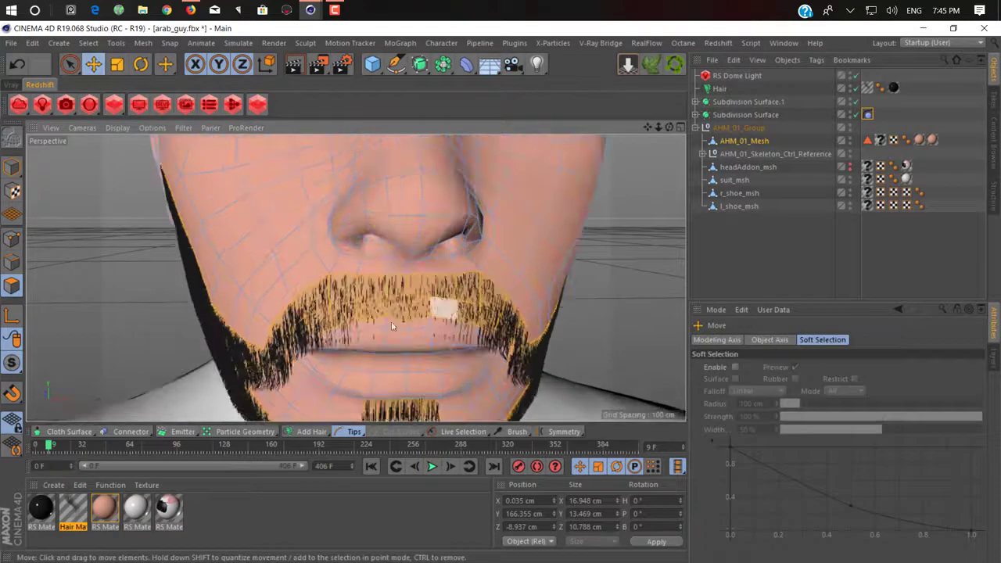
alt+drag(437, 304, 383, 289)
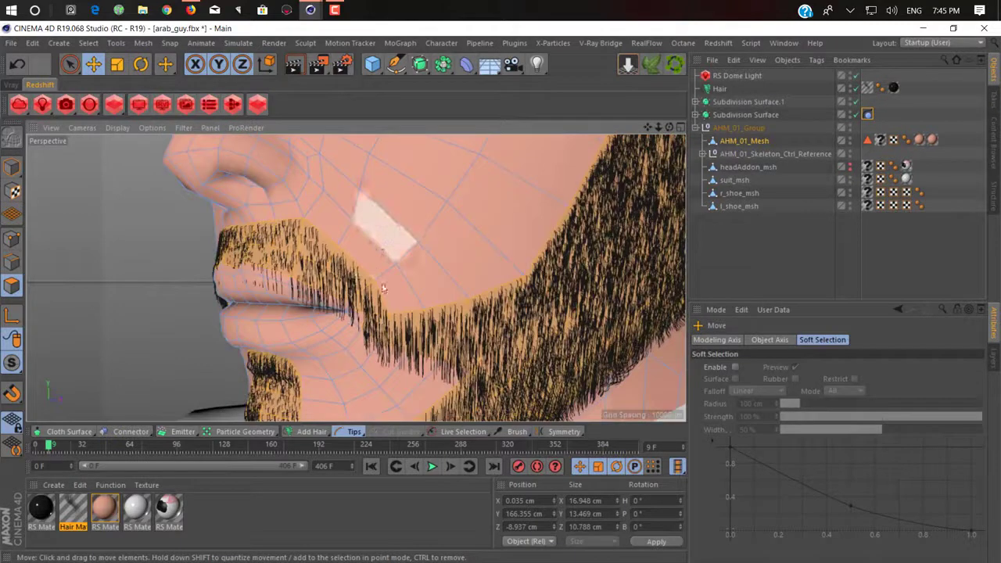
click(371, 466)
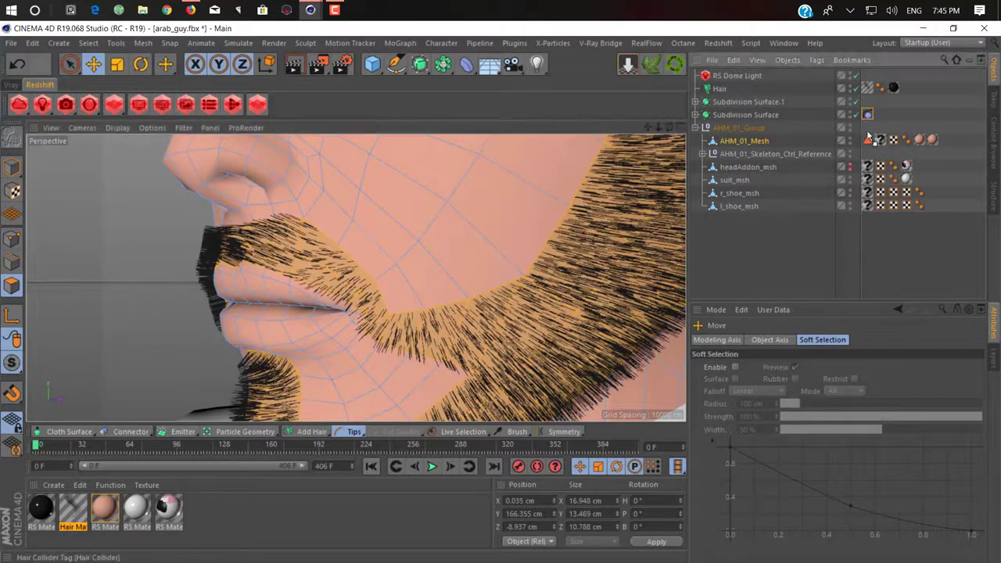
Move the Hair Collider tag back to AHM_01_Mesh, play the simulation to check the beard, and return to frame 0
click(867, 141)
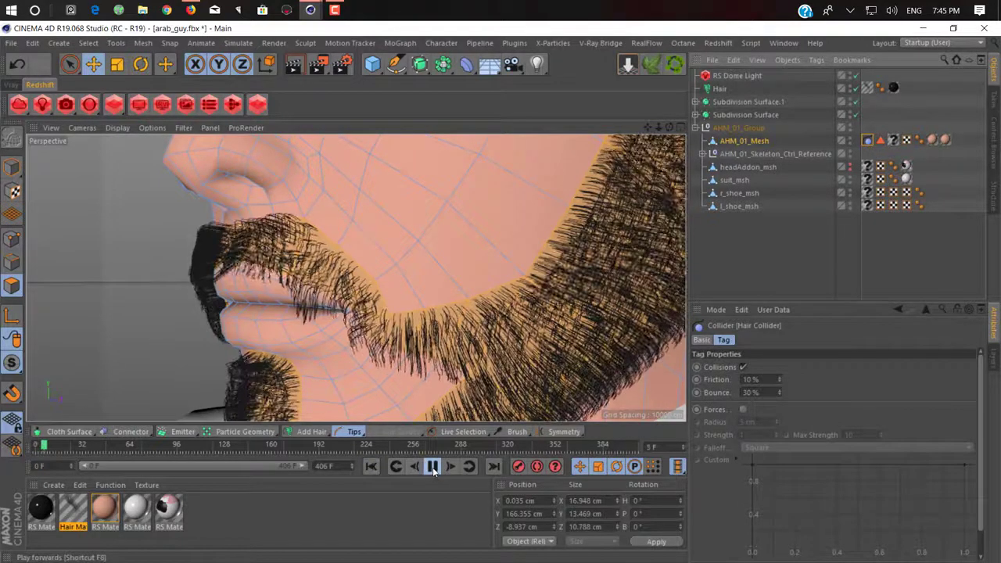
alt+drag(386, 319, 525, 316)
scroll(326, 312, down, 5)
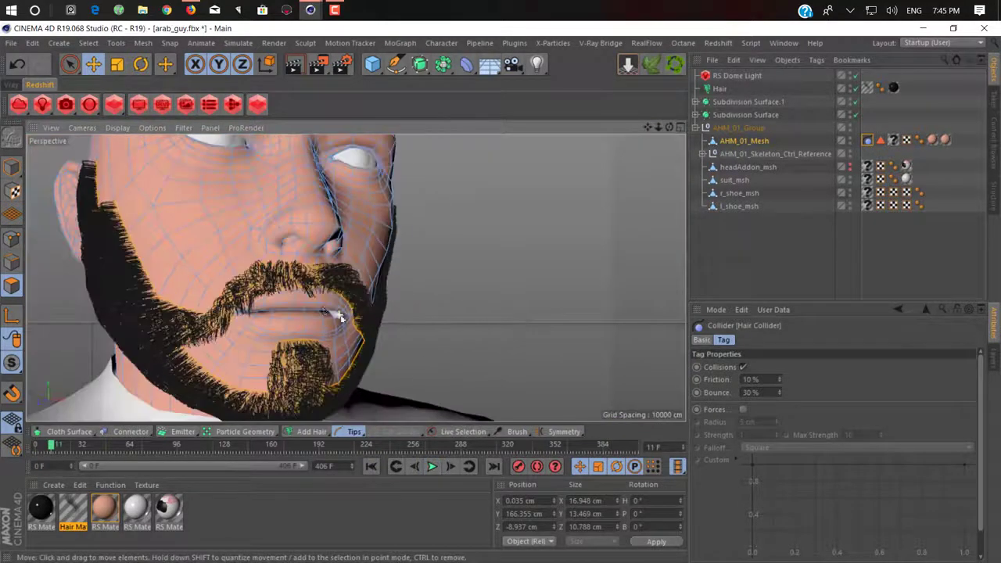
alt+drag(251, 323, 301, 327)
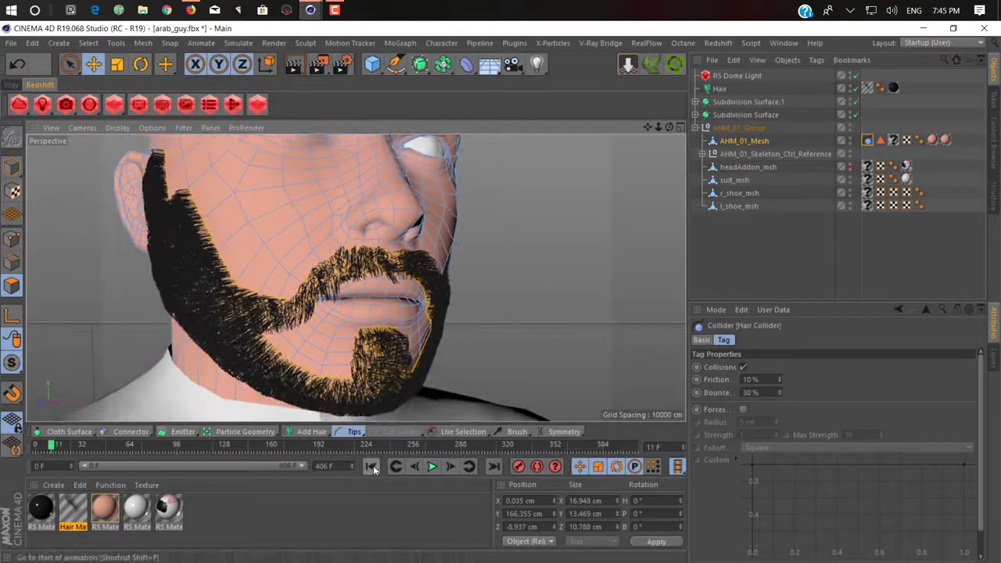
alt+drag(296, 262, 405, 297)
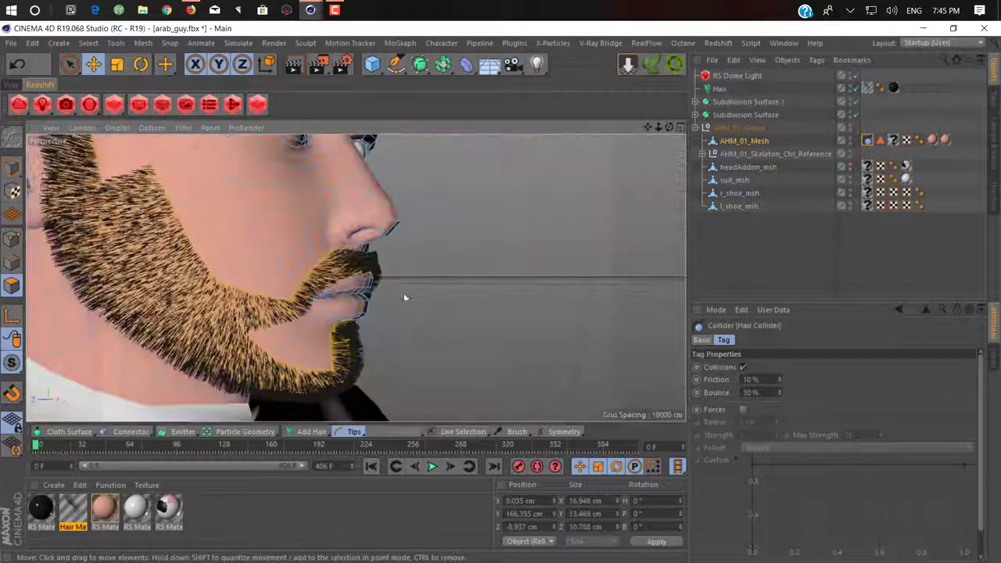
alt+middle_drag(404, 297, 461, 314)
alt+drag(461, 314, 188, 345)
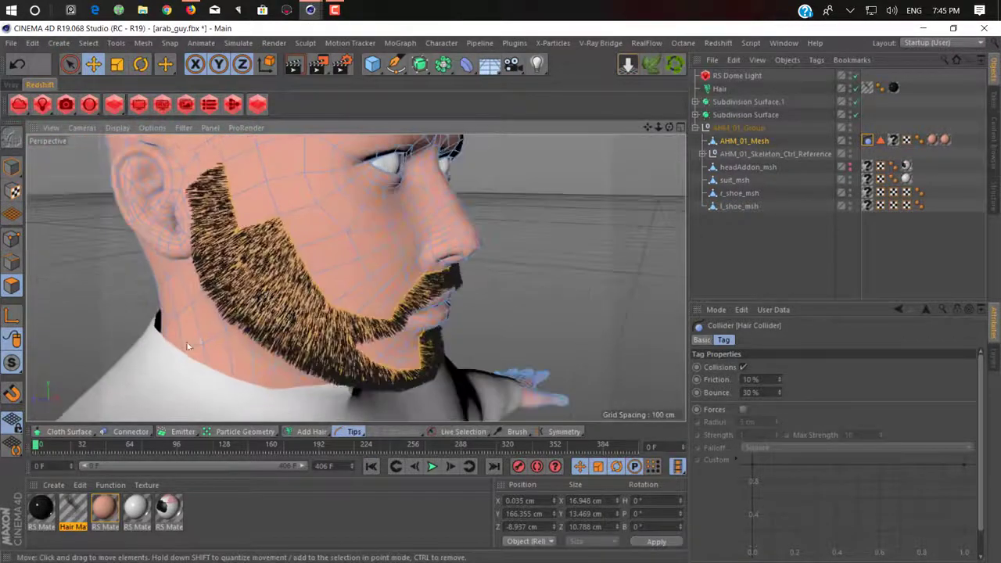
Enable Collisions for the hair Brush and comb the Hair object's guides down along the sideburns and jaw on both sides
click(505, 433)
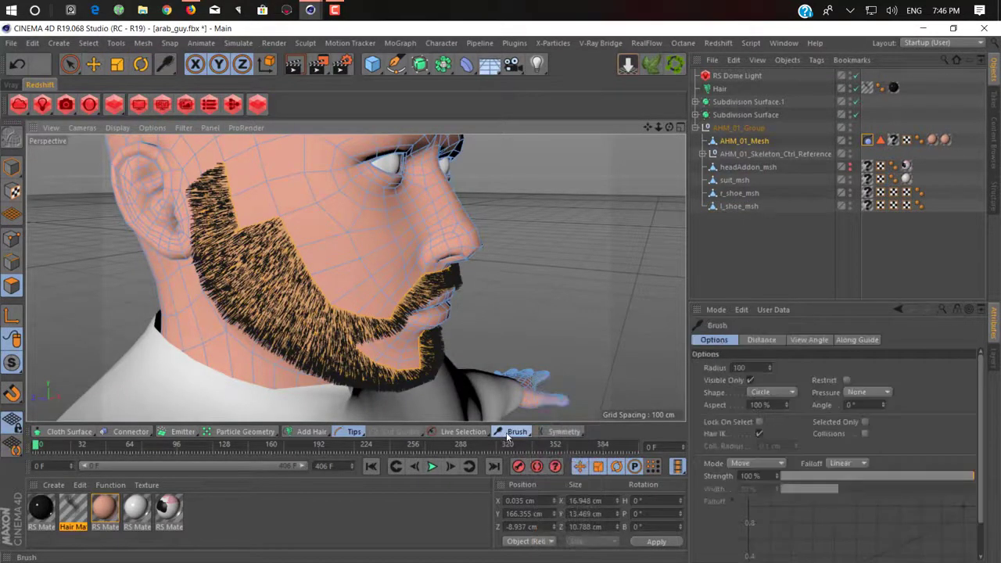
click(865, 433)
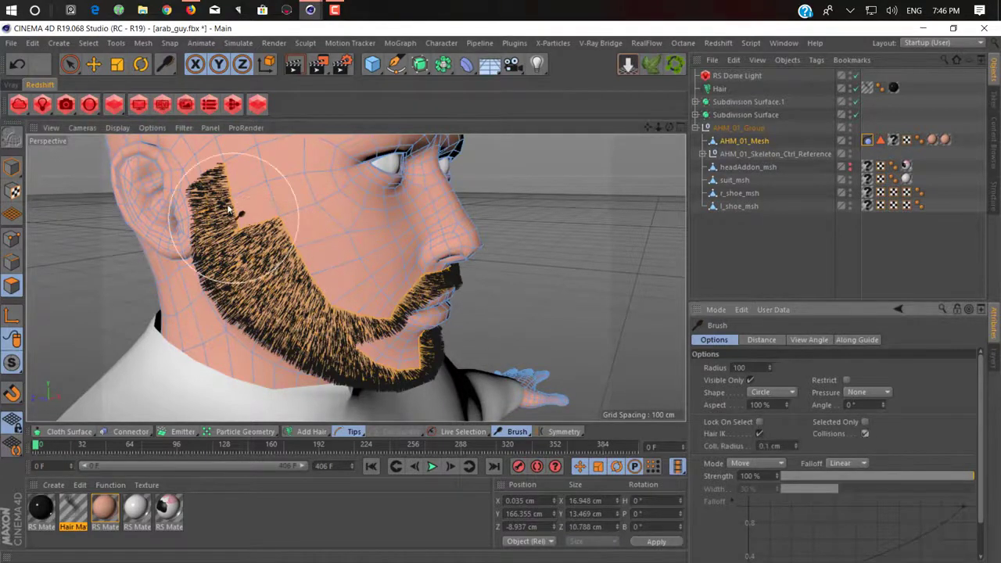
drag(204, 190, 250, 262)
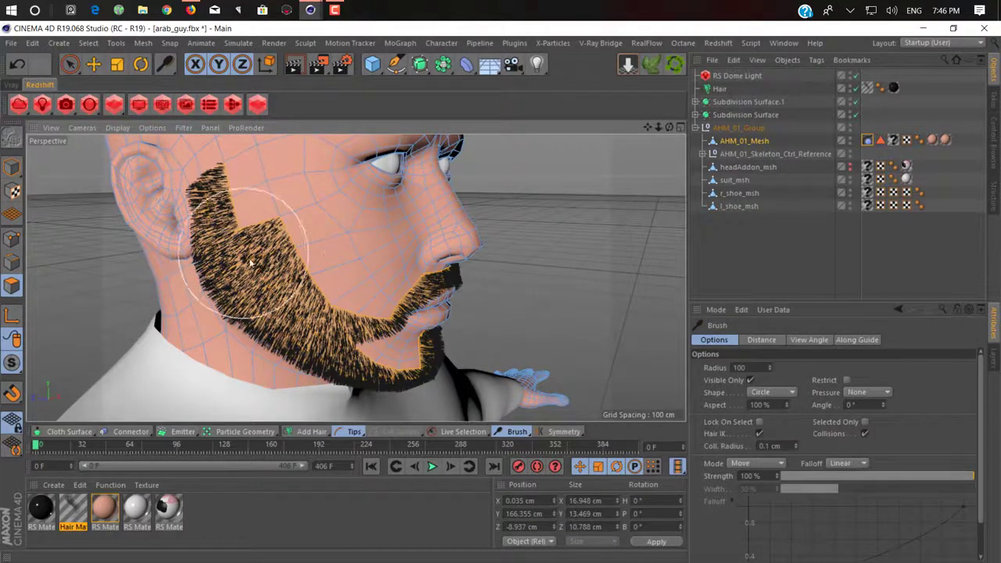
click(719, 88)
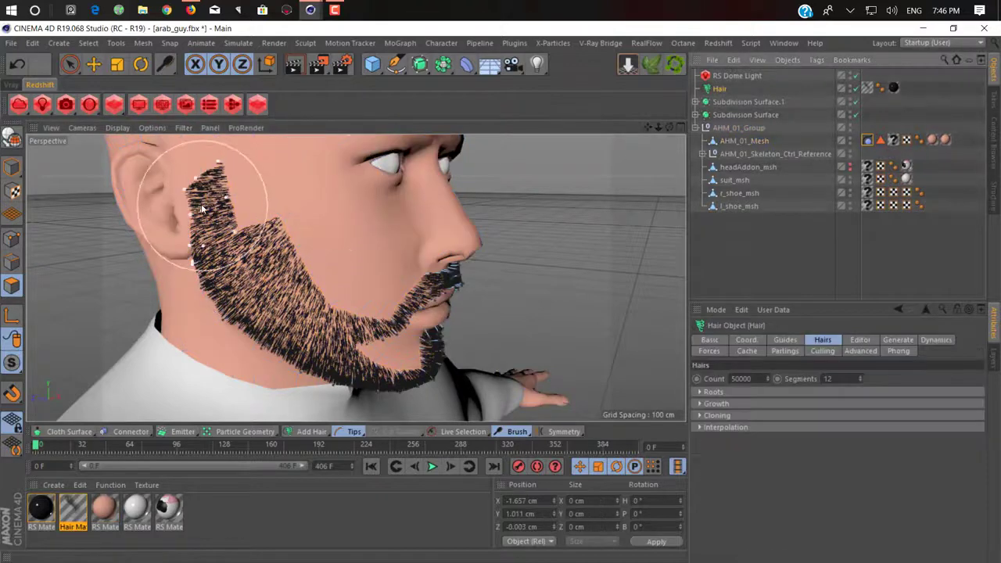
mouse_move(261, 201)
mouse_down()
mouse_move(223, 250)
mouse_move(225, 241)
mouse_move(262, 314)
mouse_move(306, 331)
mouse_up()
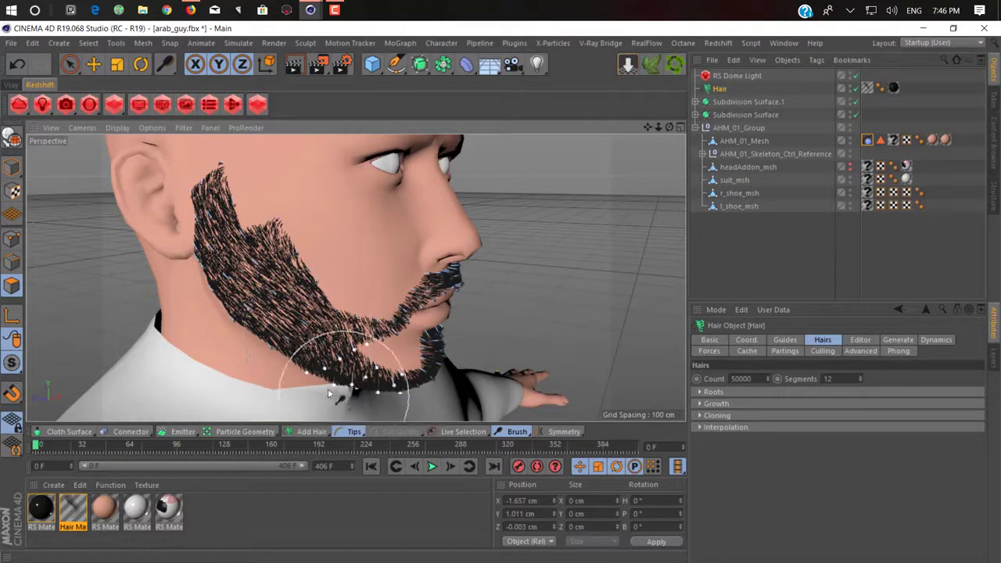
mouse_move(340, 393)
alt+mouse_down()
mouse_move(234, 351)
mouse_move(277, 354)
mouse_move(344, 387)
alt+mouse_up()
mouse_move(329, 342)
mouse_down()
mouse_move(395, 371)
mouse_move(409, 392)
mouse_move(308, 351)
mouse_move(208, 384)
mouse_move(473, 211)
mouse_move(466, 171)
mouse_move(463, 204)
mouse_move(391, 319)
mouse_move(383, 353)
mouse_move(349, 374)
mouse_up()
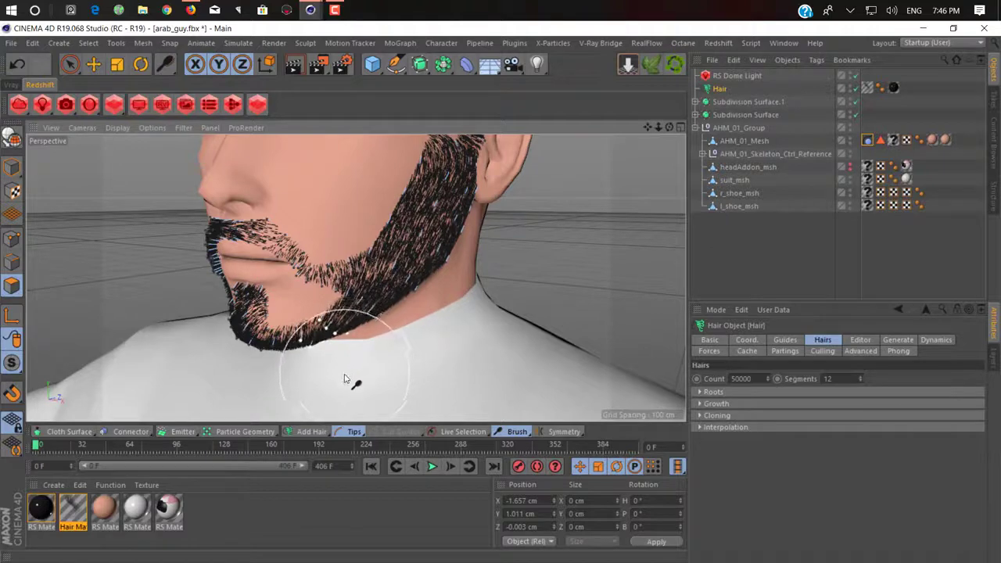
Comb the moustache hairs outward from the centre of the upper lip towards both mouth corners
mouse_move(336, 223)
alt+mouse_down()
mouse_move(347, 205)
mouse_move(256, 227)
mouse_move(366, 307)
alt+mouse_up()
scroll(256, 226, up, 5)
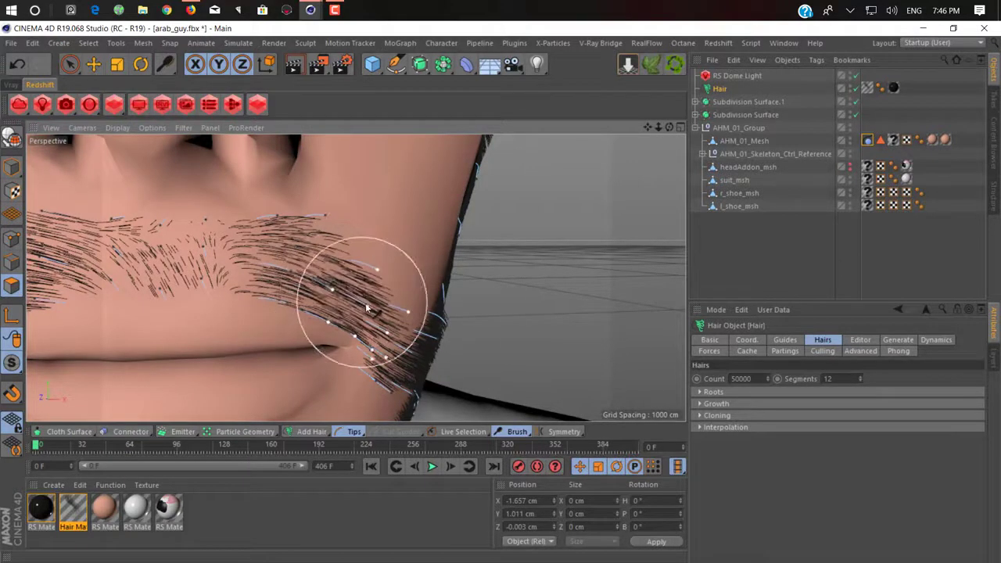
mouse_move(287, 250)
alt+mouse_down()
mouse_move(359, 250)
mouse_move(242, 270)
mouse_move(191, 313)
mouse_move(185, 303)
alt+mouse_up()
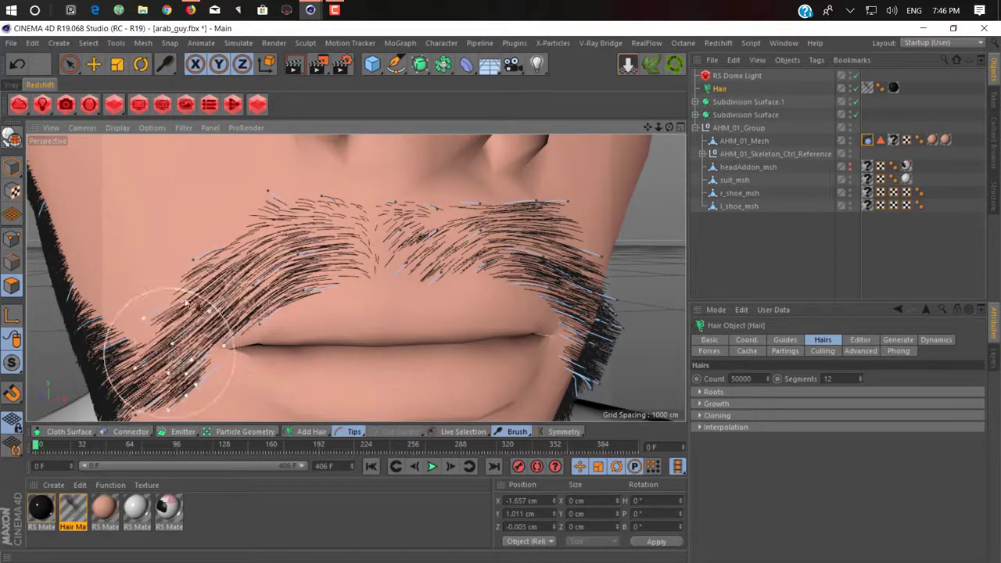
drag(251, 227, 228, 259)
Brush the chin and goatee hairs into shape and check the combed beard from several sides
scroll(308, 225, down, 3)
alt+middle_drag(382, 227, 394, 97)
mouse_move(367, 265)
alt+mouse_down()
mouse_move(375, 181)
mouse_move(440, 208)
mouse_move(402, 244)
mouse_move(377, 356)
mouse_move(285, 395)
mouse_move(367, 356)
mouse_move(408, 355)
mouse_move(413, 369)
alt+mouse_up()
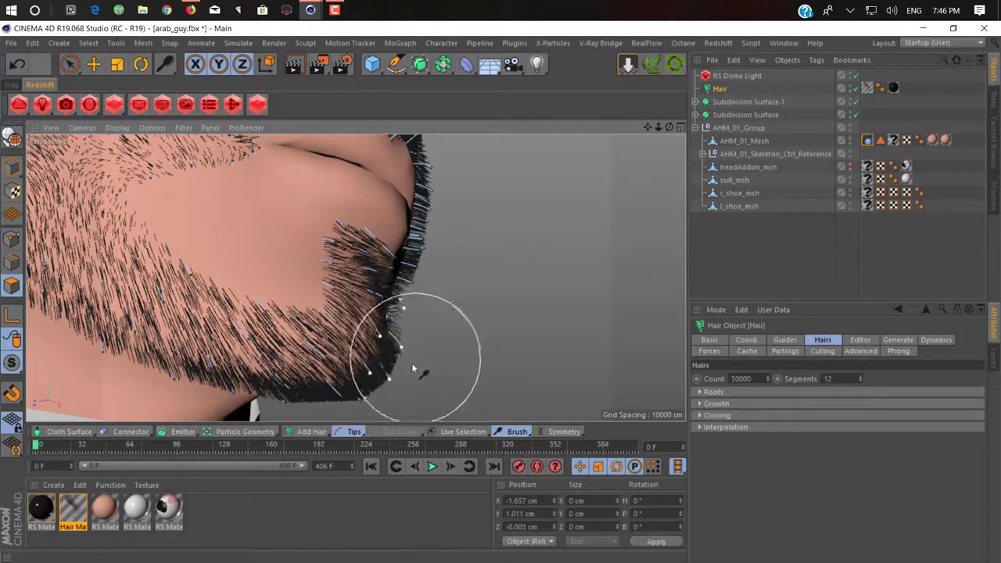
mouse_move(423, 334)
alt+mouse_down()
mouse_move(391, 297)
mouse_move(409, 281)
mouse_move(331, 301)
mouse_move(351, 335)
mouse_move(230, 273)
mouse_move(261, 326)
mouse_move(221, 232)
mouse_move(253, 232)
mouse_move(258, 209)
alt+mouse_up()
mouse_move(259, 210)
alt+mouse_down()
mouse_move(280, 212)
mouse_move(374, 325)
alt+mouse_up()
alt+right_drag(374, 325, 287, 226)
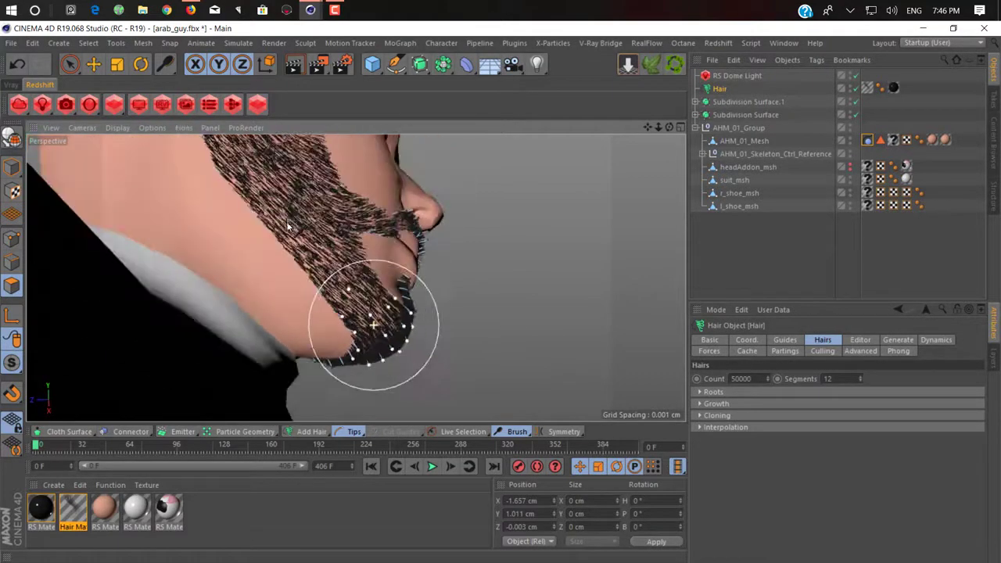
alt+drag(288, 226, 305, 235)
alt+right_drag(395, 211, 353, 207)
alt+middle_drag(396, 211, 368, 311)
alt+drag(411, 273, 329, 313)
alt+drag(480, 312, 581, 288)
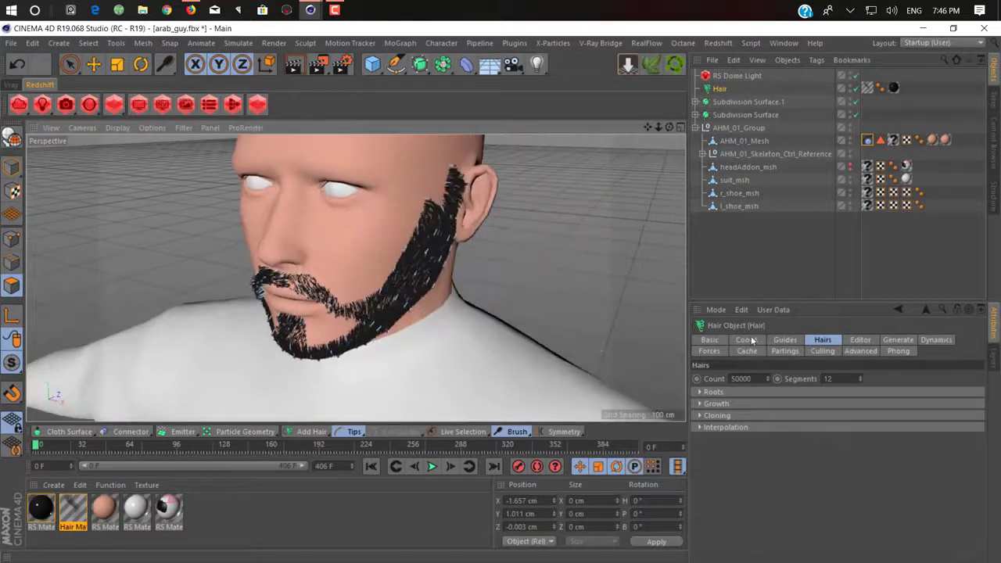
Set the Hair object's guide length to 0.2 cm and inspect the shortened beard on the cheek and in profile
click(785, 340)
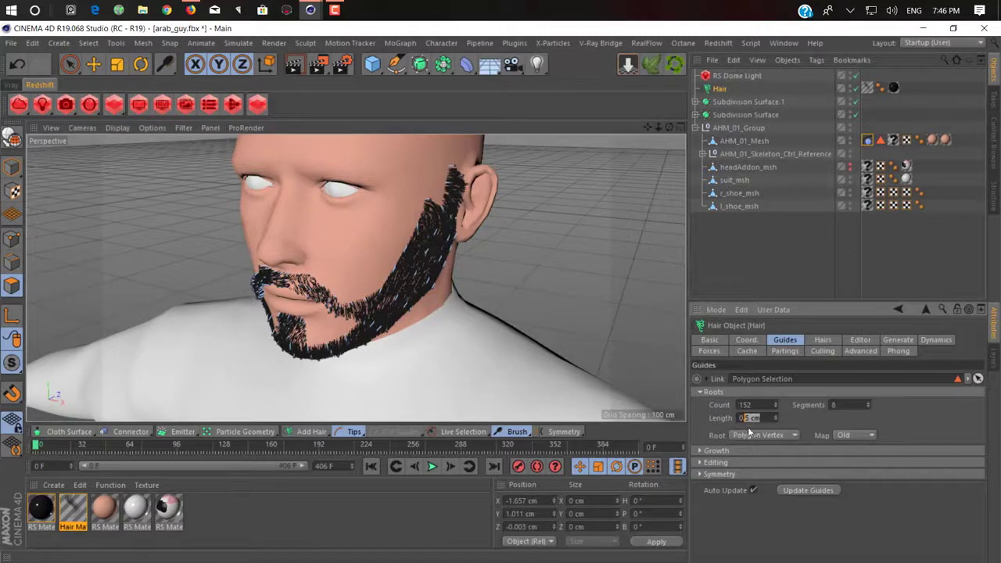
key(Return)
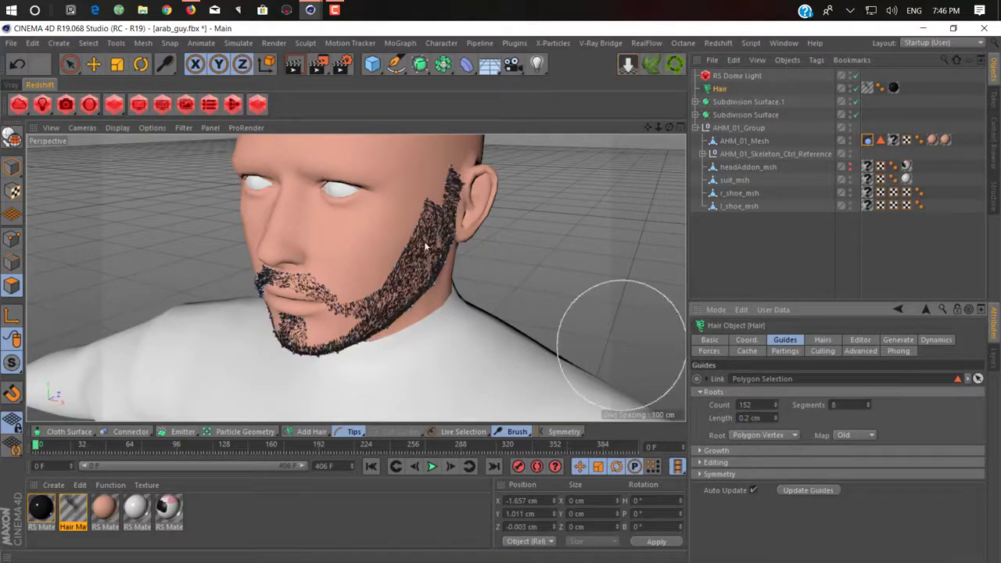
mouse_move(603, 313)
alt+mouse_down()
mouse_move(300, 286)
mouse_move(328, 247)
alt+mouse_up()
scroll(409, 262, up, 8)
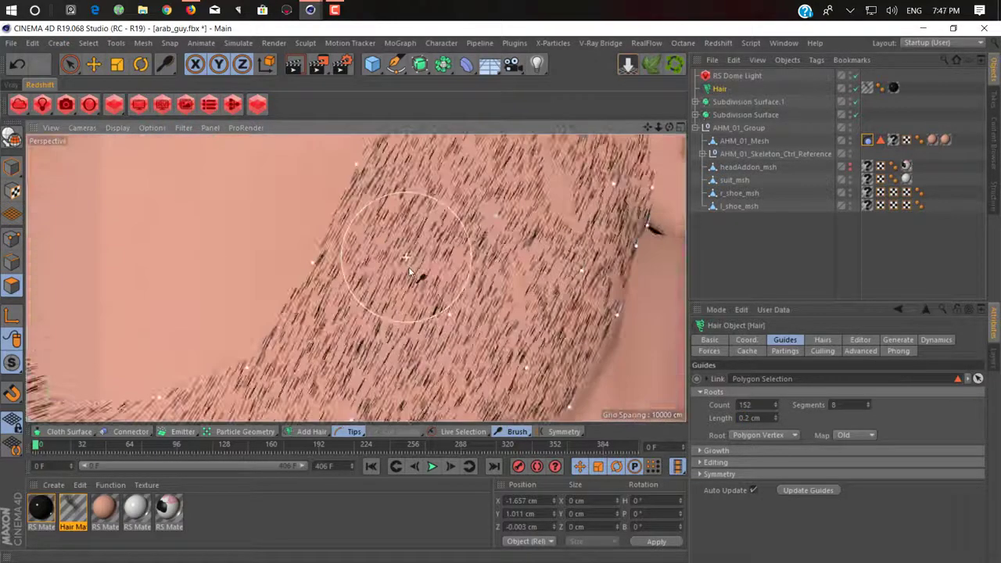
scroll(409, 268, down, 8)
mouse_move(409, 267)
alt+mouse_down()
mouse_move(306, 324)
mouse_move(487, 275)
mouse_move(570, 286)
mouse_move(356, 278)
mouse_move(383, 283)
alt+mouse_up()
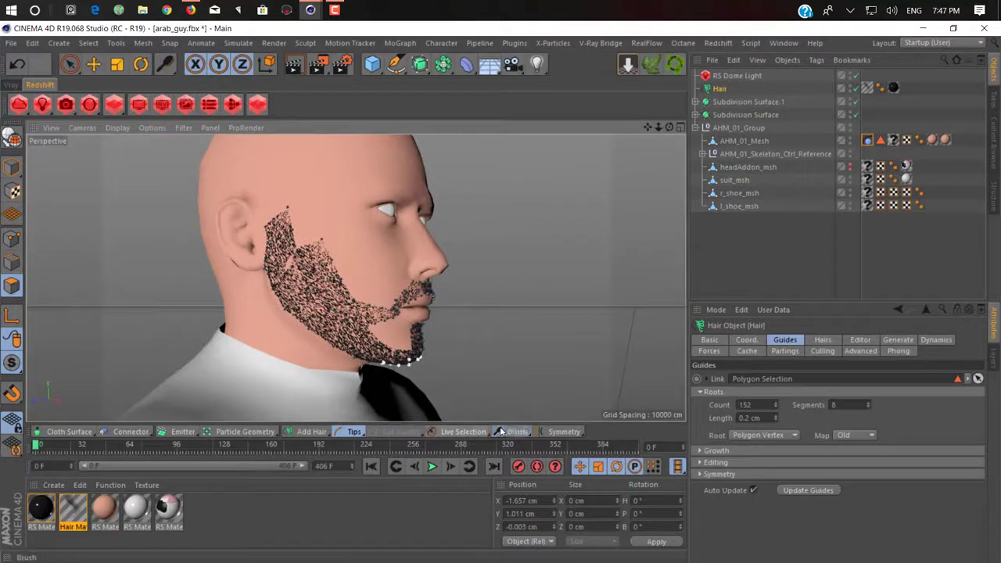
Switch to the hair Cut tool and trim the front edge of the character's right sideburn down to the cheek
mouse_move(515, 432)
mouse_down()
mouse_move(540, 438)
mouse_move(557, 498)
mouse_move(556, 485)
mouse_up()
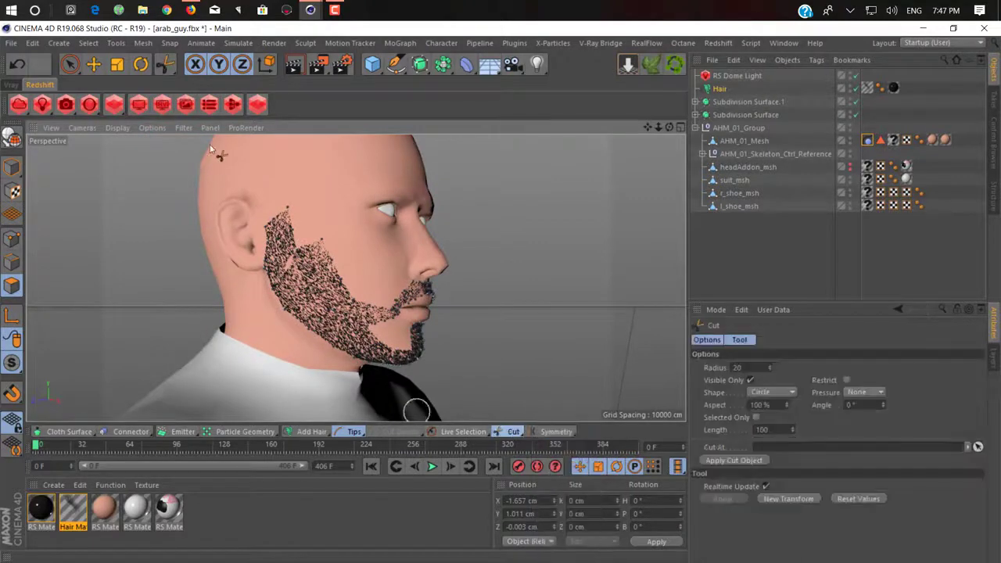
scroll(287, 201, up, 5)
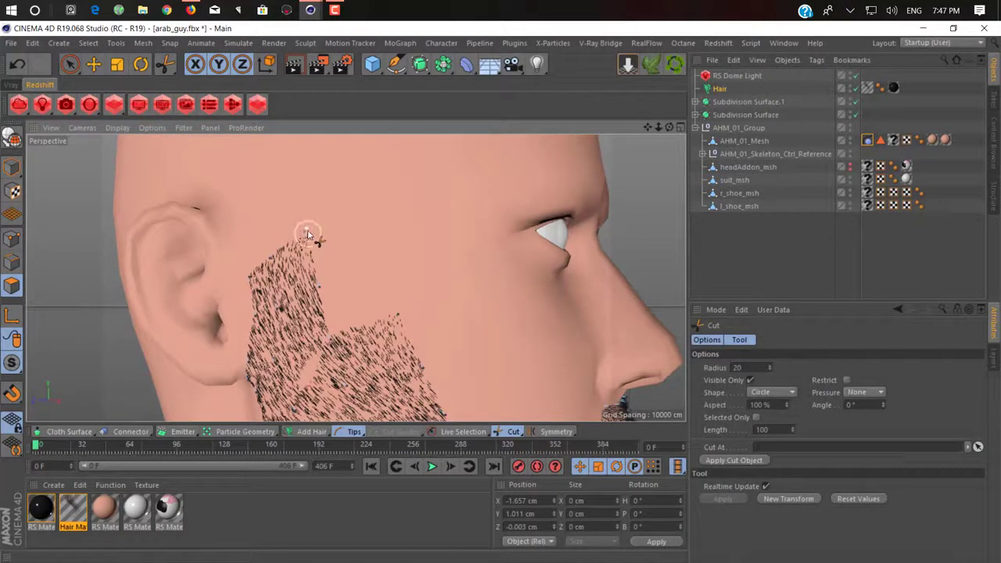
drag(316, 298, 320, 276)
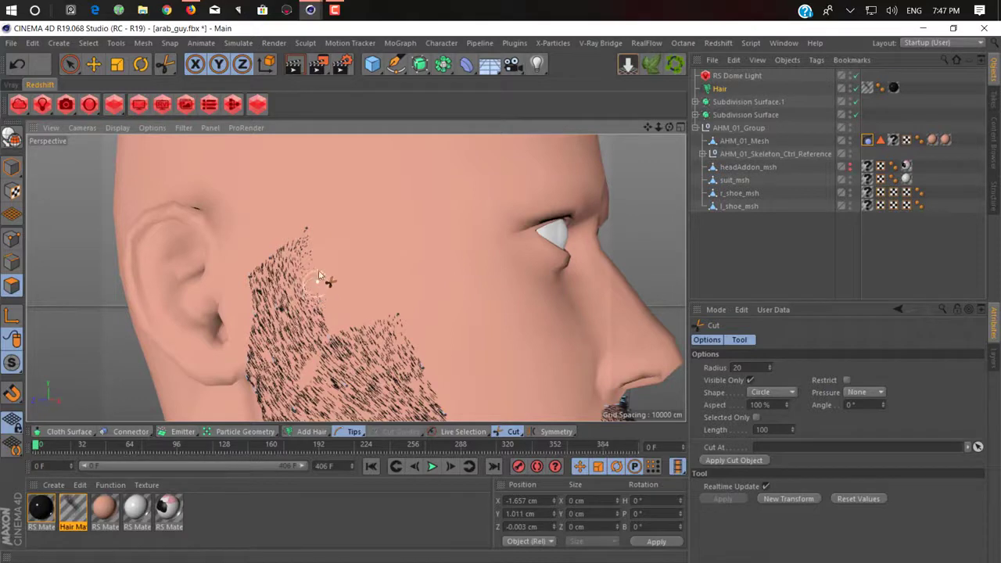
click(336, 348)
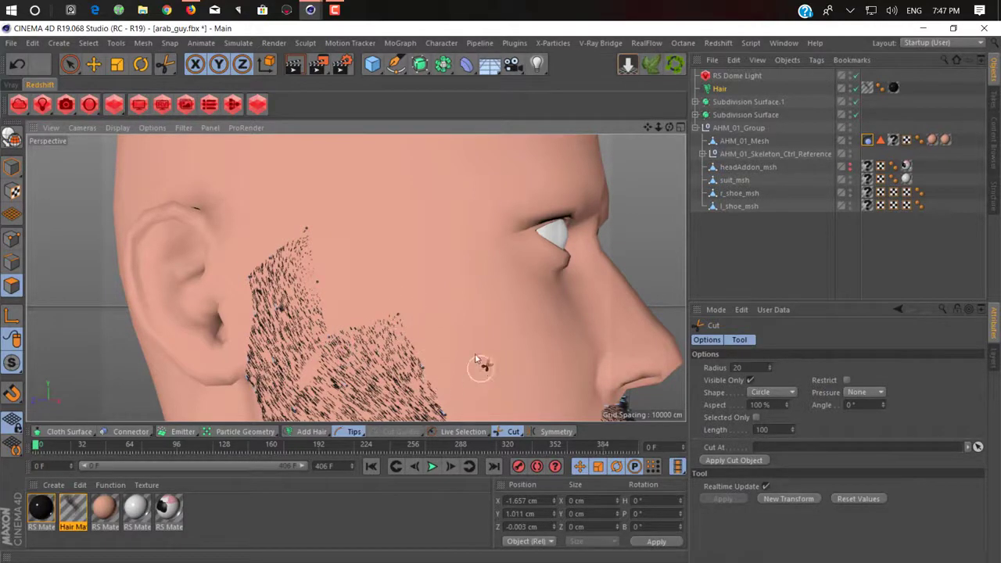
Trim the beard edges below the mouth corner and around the goatee patch under the lower lip
alt+drag(475, 358, 456, 308)
scroll(372, 291, up, 3)
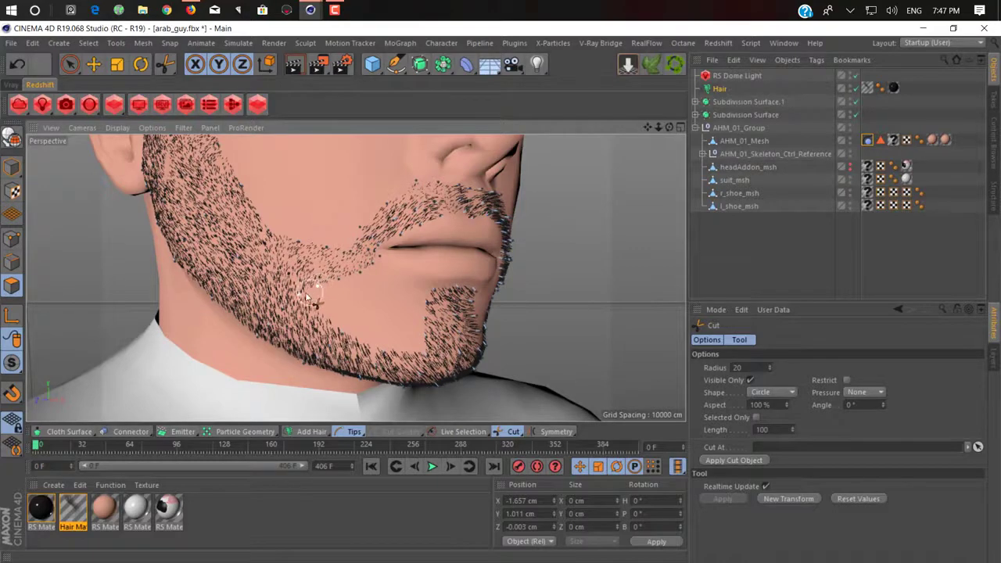
alt+drag(386, 305, 215, 302)
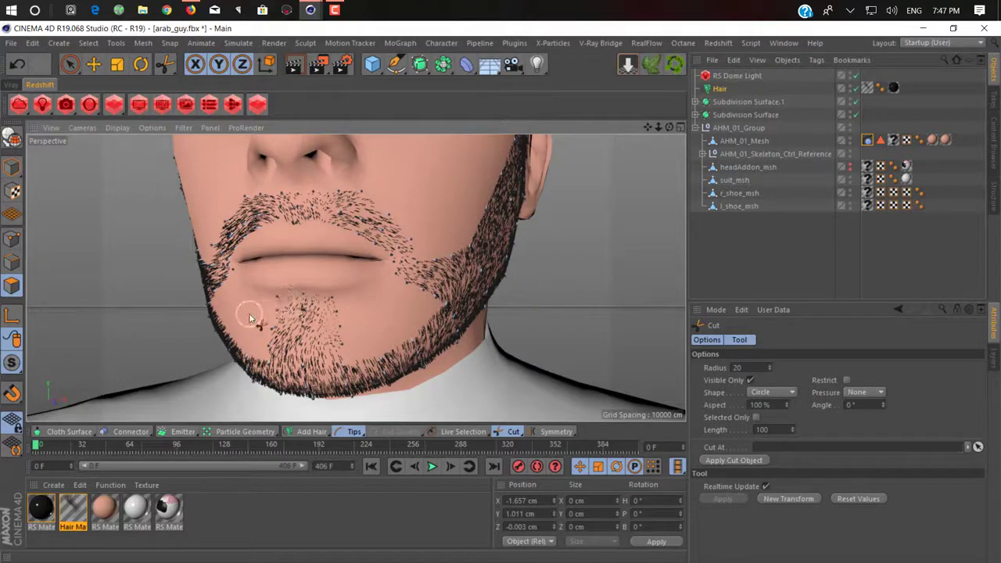
Trim the cheek line of the beard and the top of the sideburn on the character's left side
alt+drag(414, 322, 376, 344)
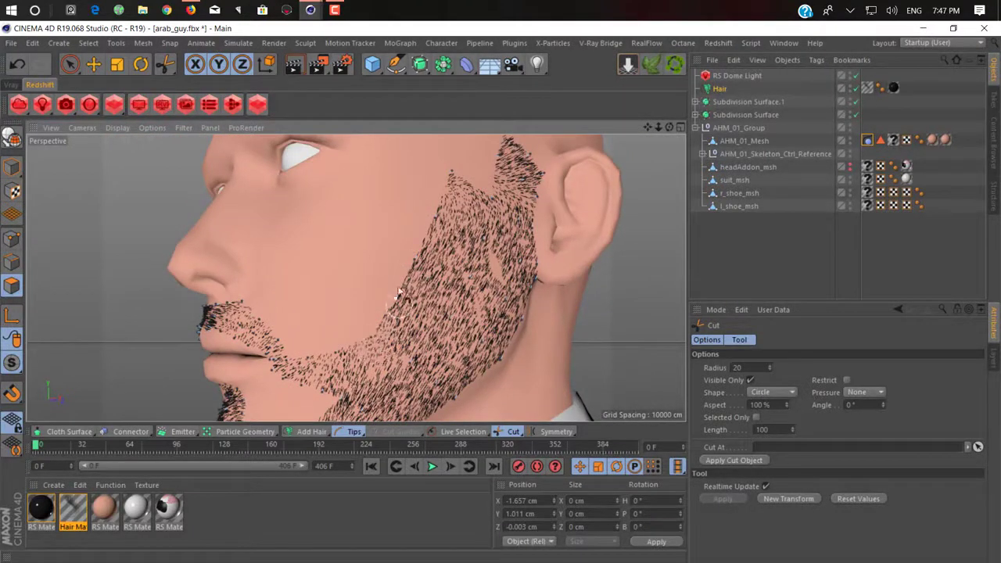
drag(388, 309, 408, 273)
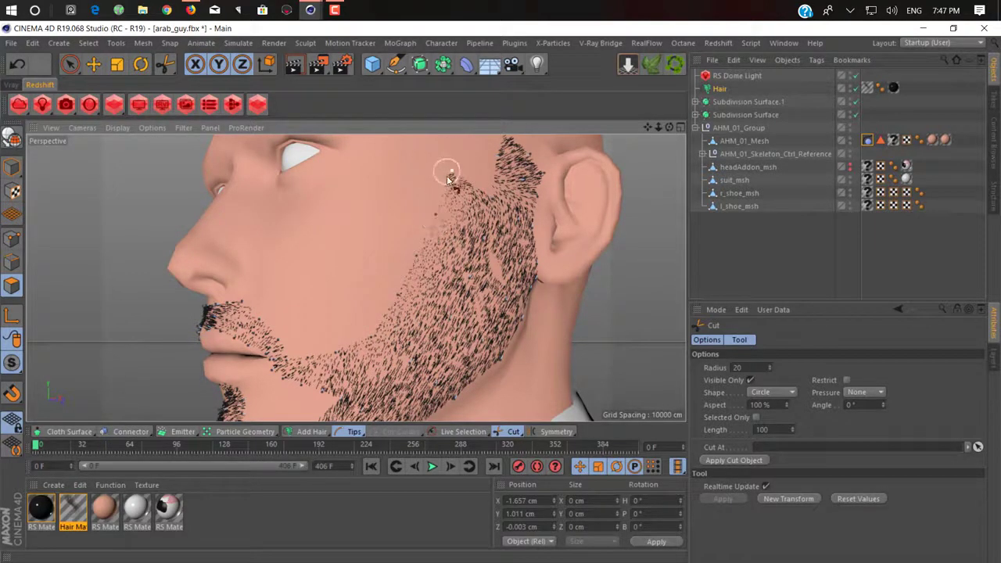
alt+middle_drag(460, 182, 436, 229)
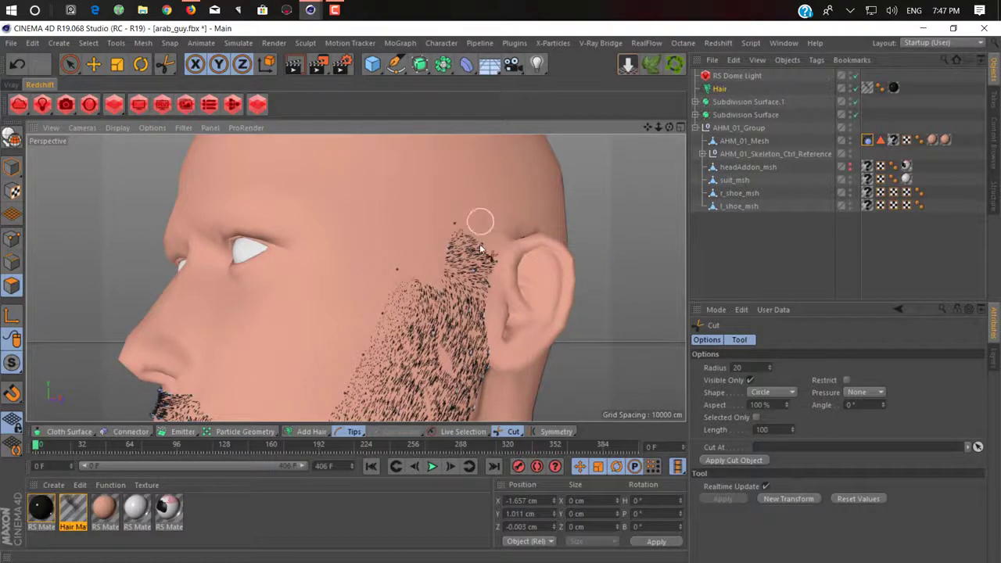
Show the Redshift RenderView, render the trimmed beard and zoom out to see the whole face
mouse_move(261, 293)
alt+mouse_down()
mouse_move(128, 293)
mouse_move(224, 336)
mouse_move(477, 251)
mouse_move(236, 138)
alt+mouse_up()
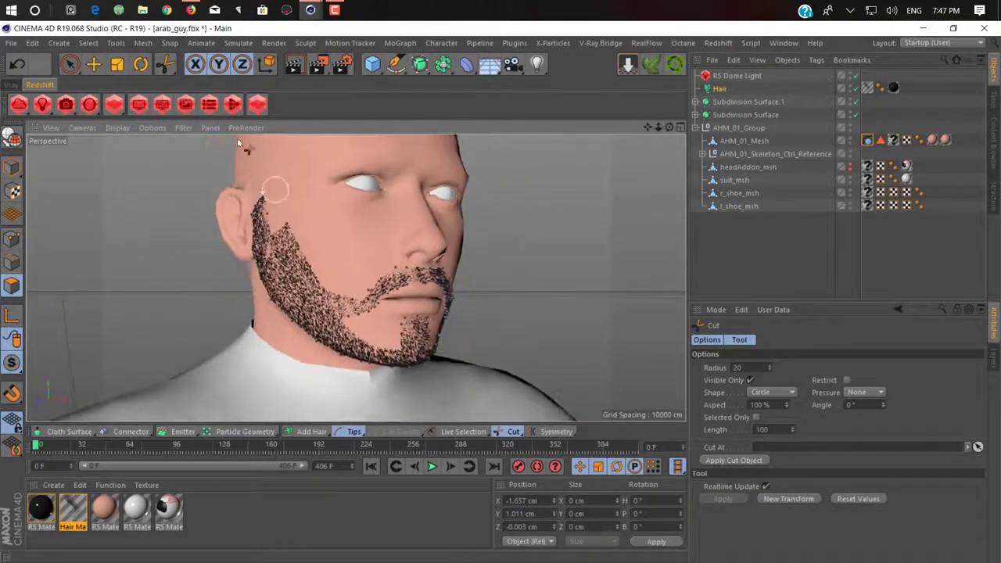
mouse_move(313, 11)
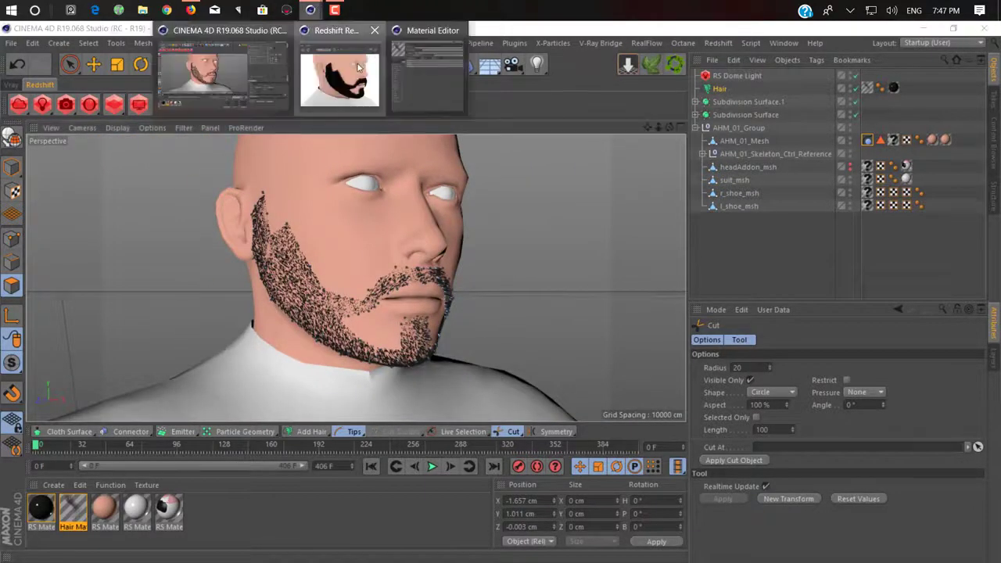
click(357, 74)
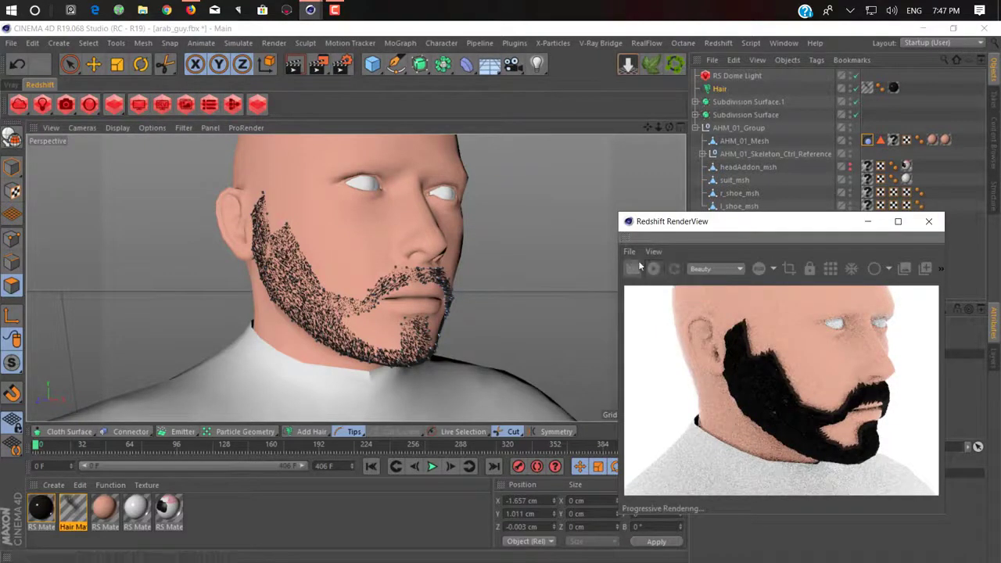
click(640, 267)
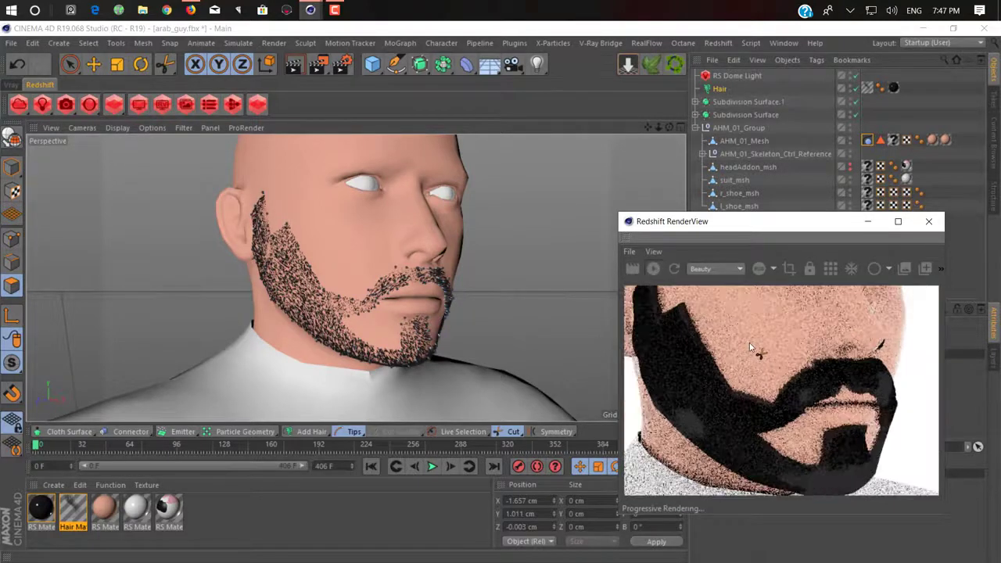
scroll(752, 344, down, 3)
scroll(808, 373, down, 1)
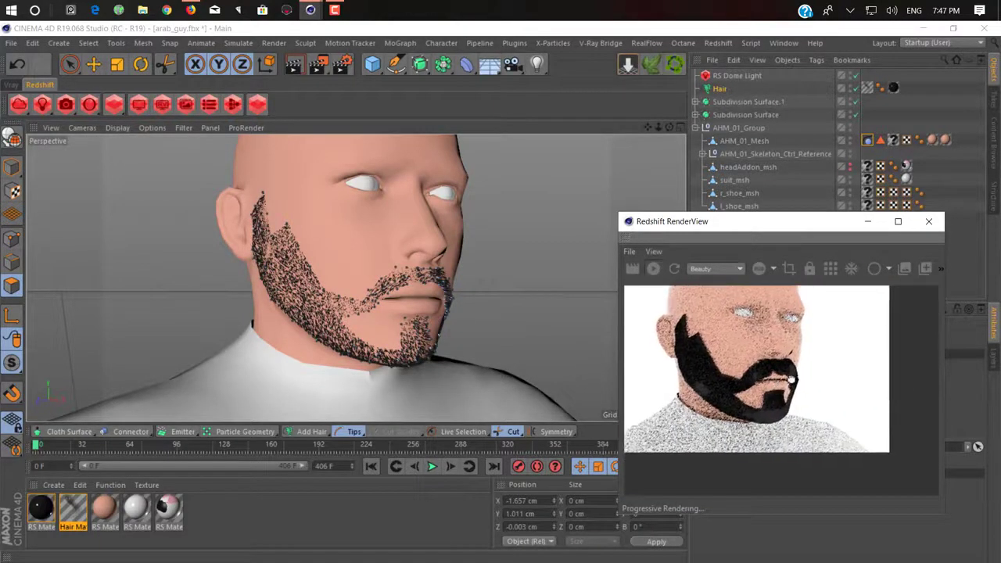
Set the Hair Mat thickness to 0.01 cm at both root and tip, then inspect the cheek hair up close
click(92, 64)
double_click(78, 510)
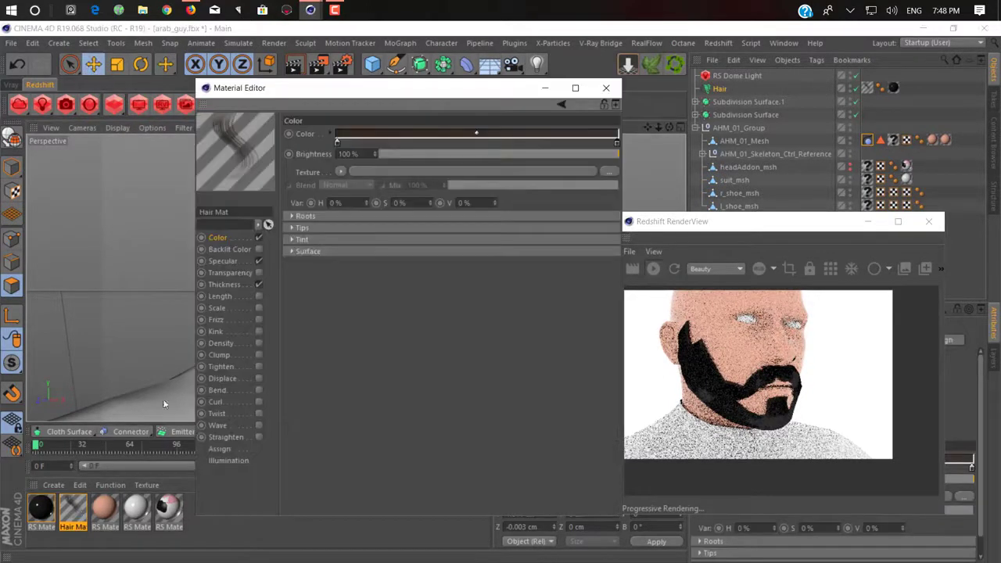
click(222, 284)
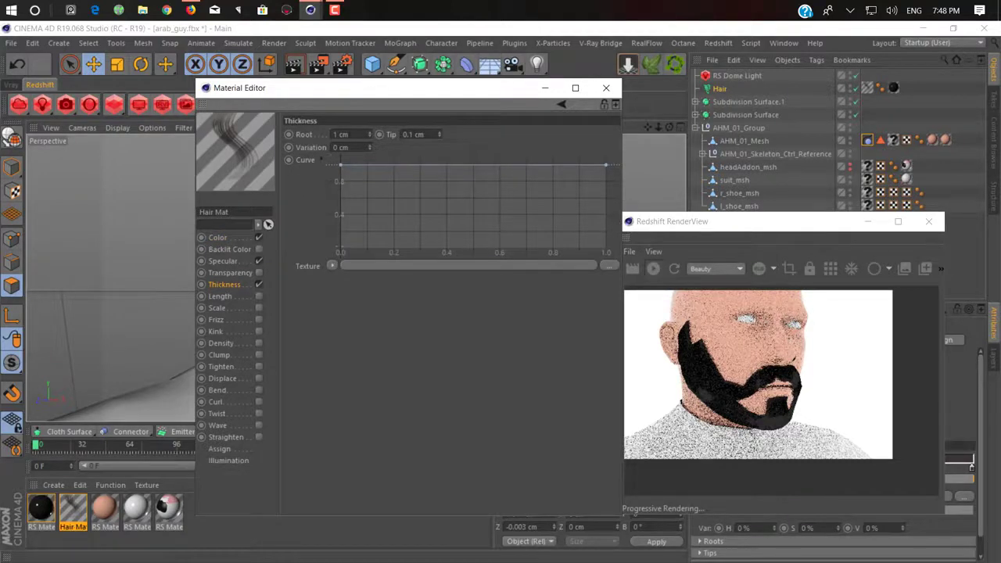
key(BackSpace)
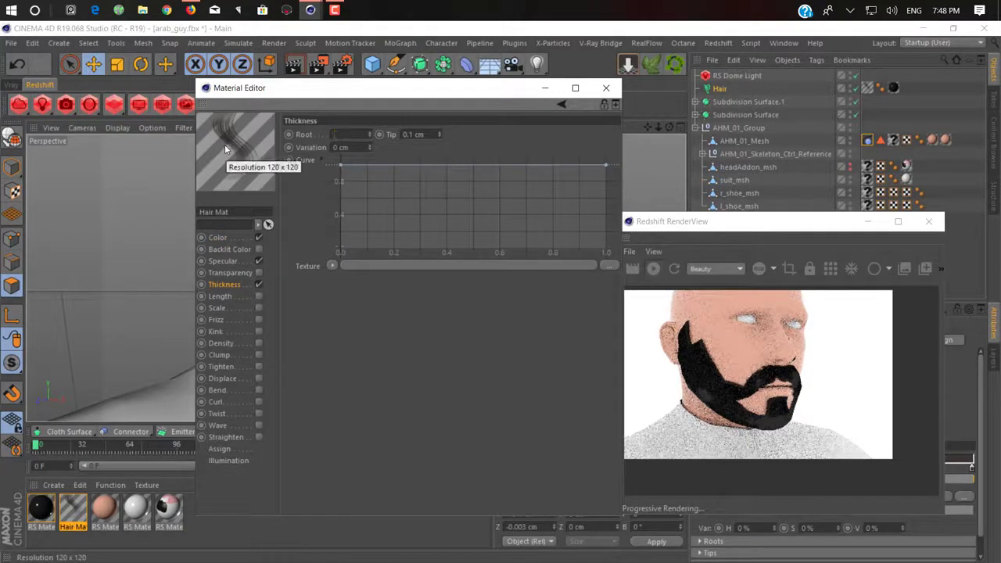
text(.01)
key(Tab)
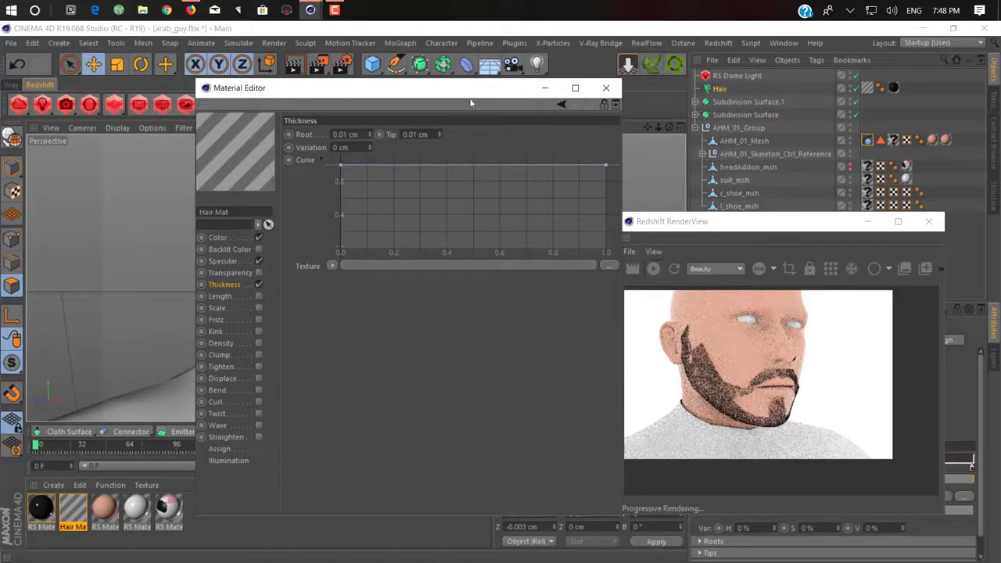
drag(480, 88, 355, 193)
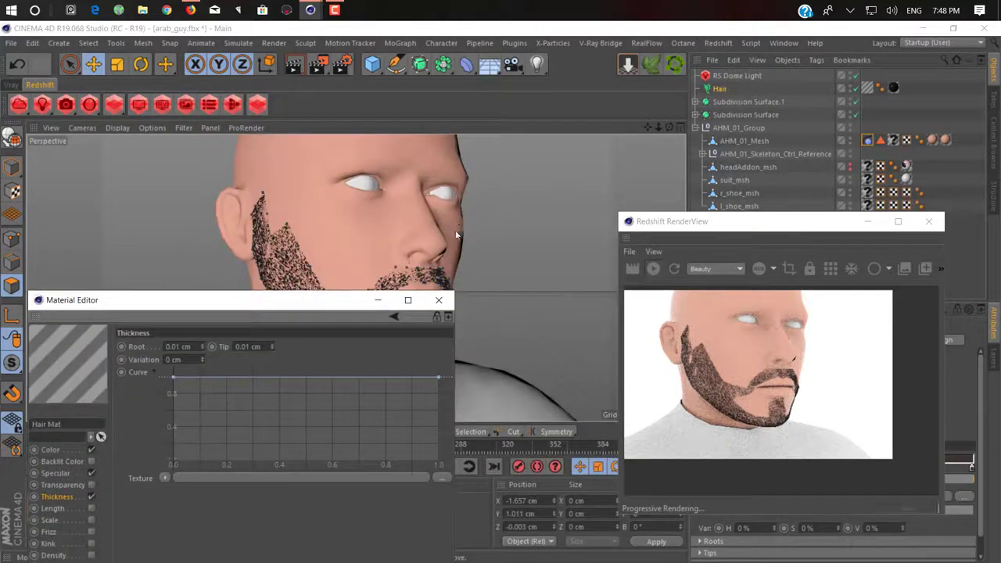
alt+drag(455, 234, 512, 280)
scroll(571, 296, up, 5)
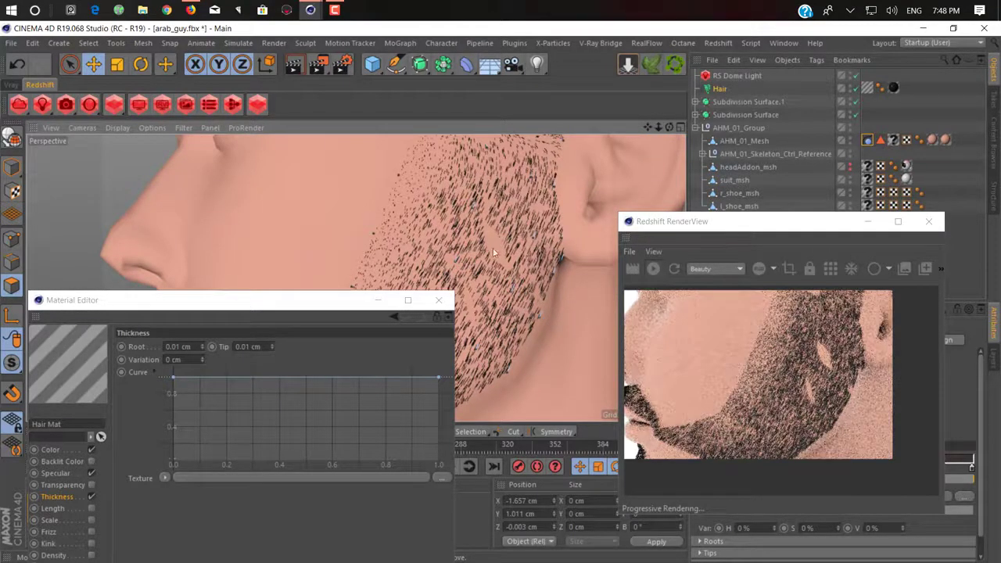
Select AHM_01_Mesh, stop the live render and switch the mesh to polygon editing
click(12, 191)
click(11, 167)
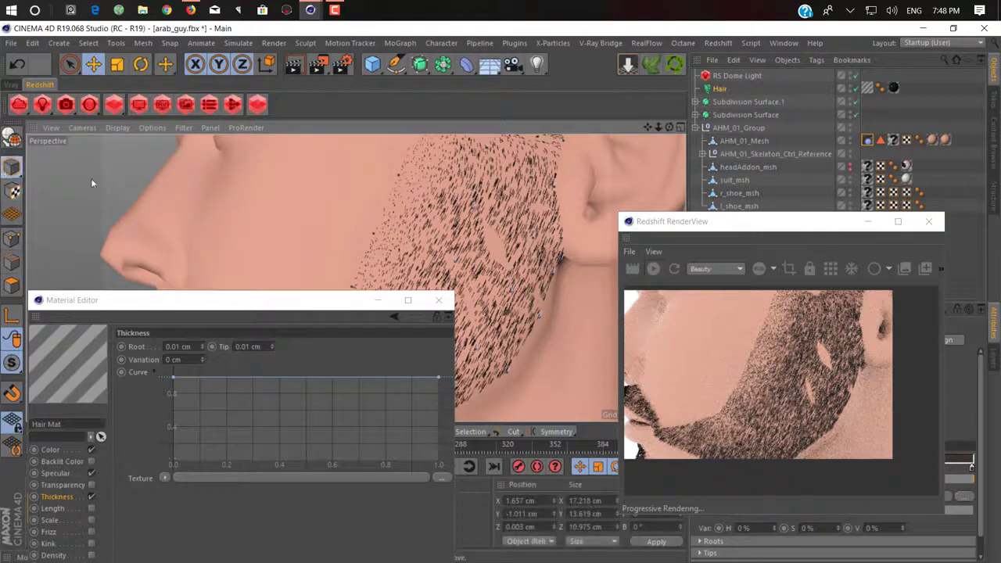
click(299, 233)
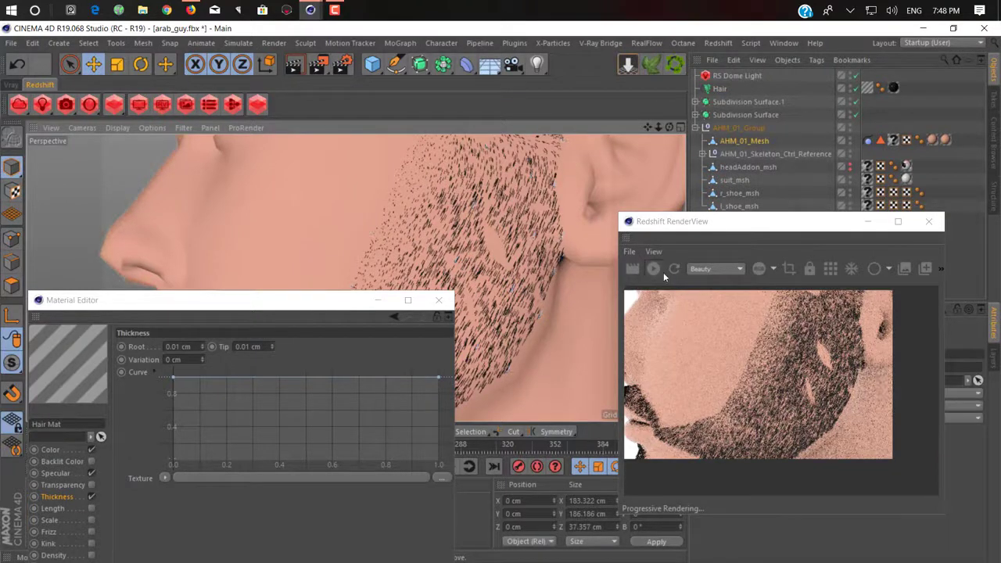
click(663, 272)
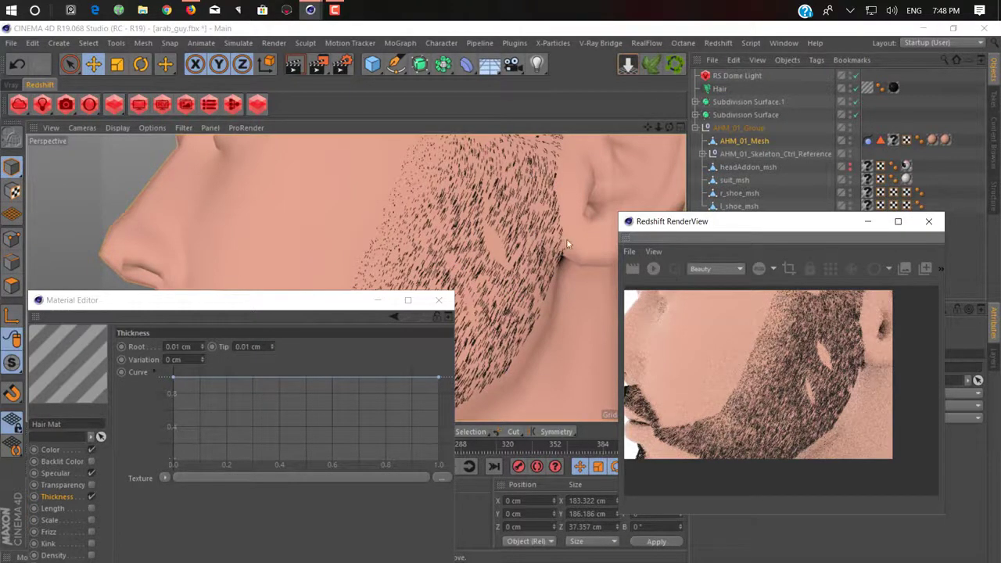
click(12, 286)
click(494, 244)
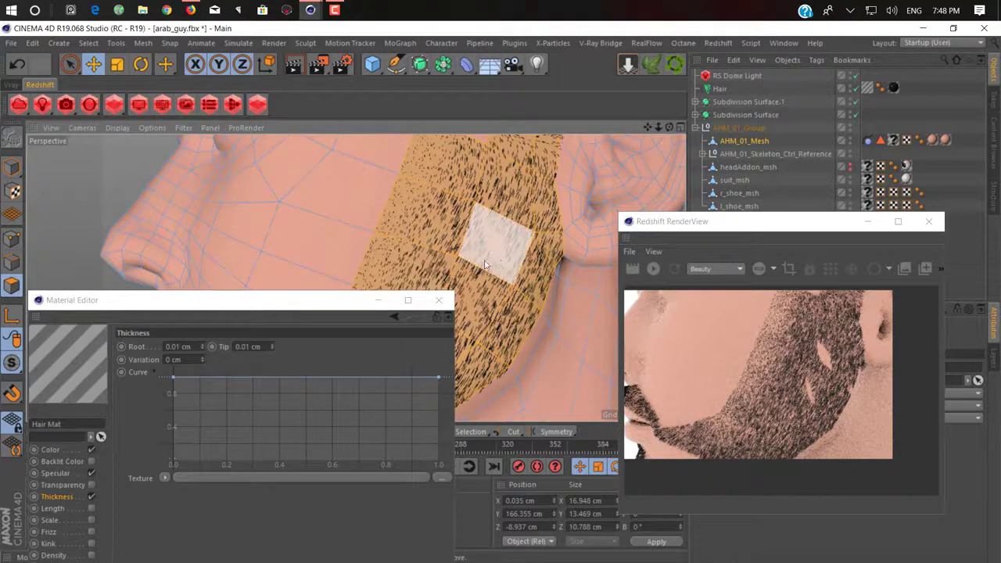
key(Delete)
drag(711, 227, 153, 190)
key(ctrl+z)
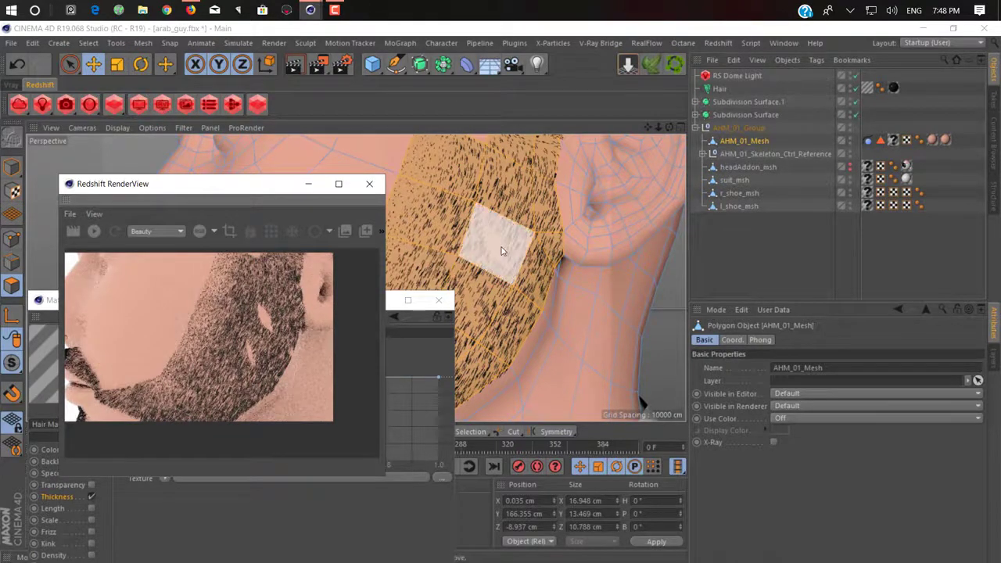
click(502, 251)
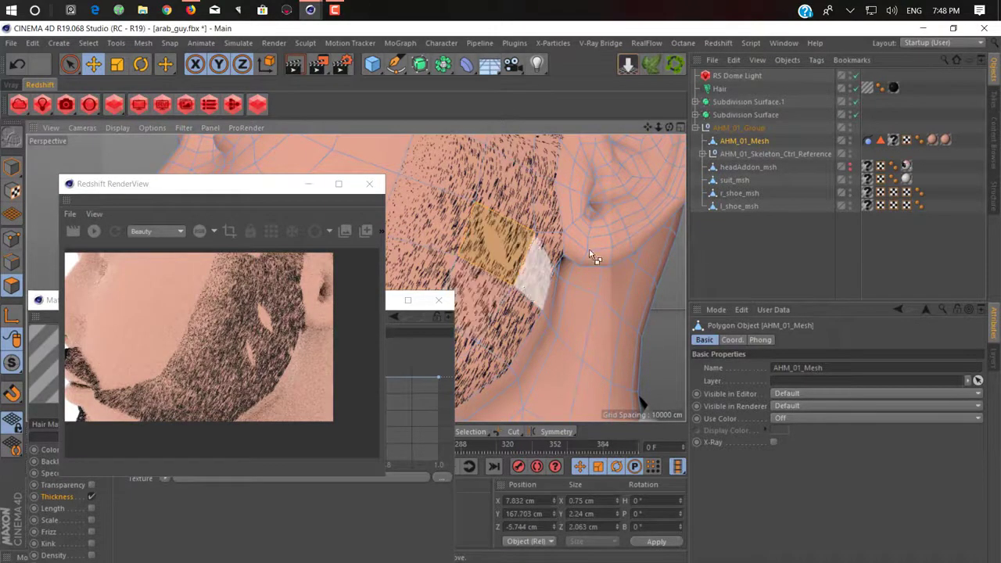
Recall the stored beard polygon selection on AHM_01_Mesh, then shrink and move the RenderView aside and close the Material Editor
click(881, 140)
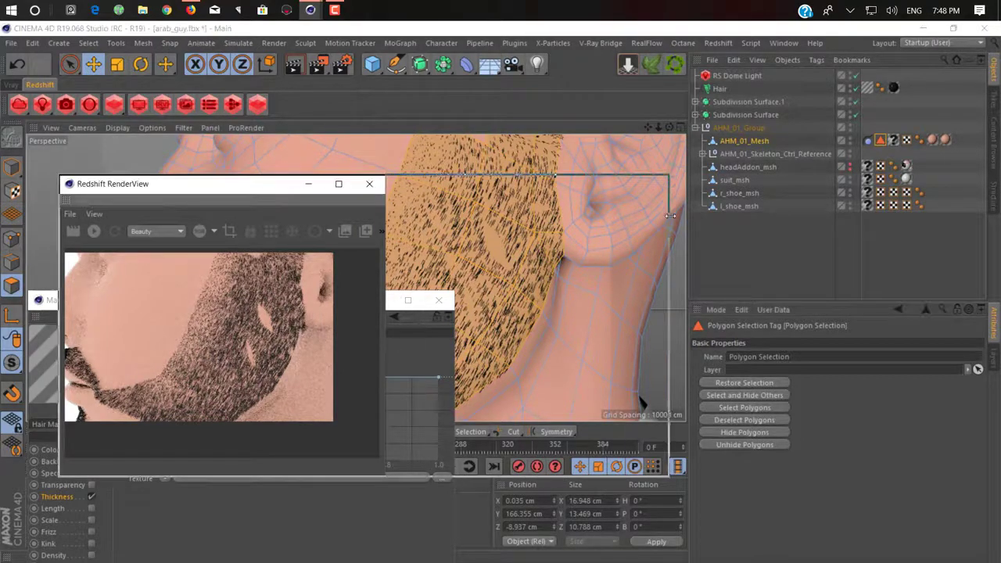
drag(386, 297, 235, 297)
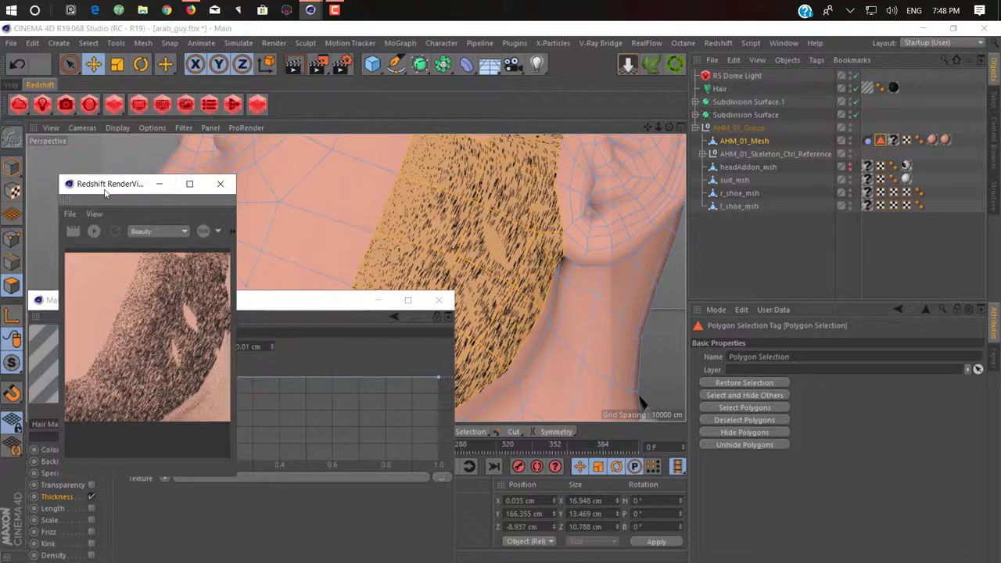
drag(161, 191, 809, 176)
drag(328, 307, 424, 200)
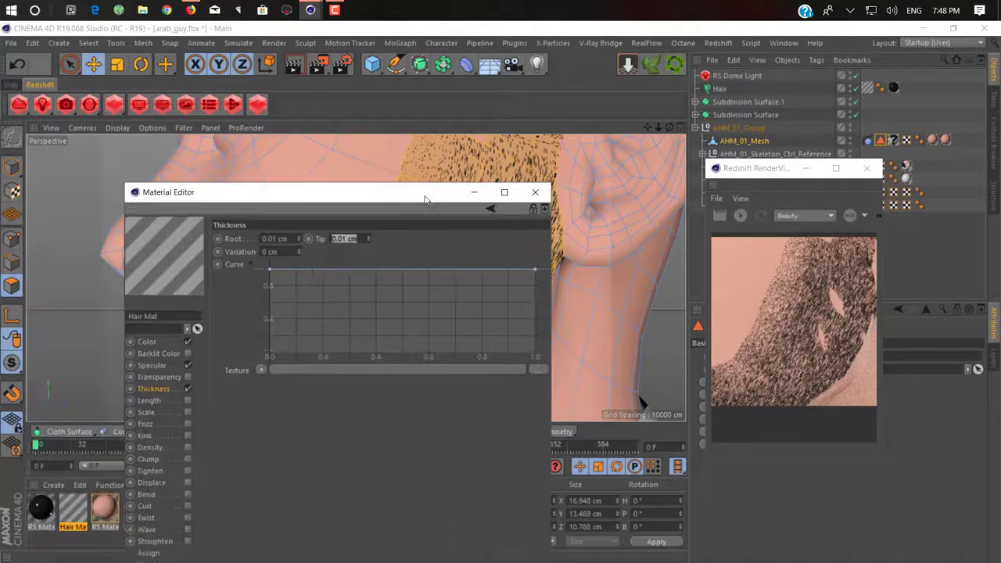
click(534, 193)
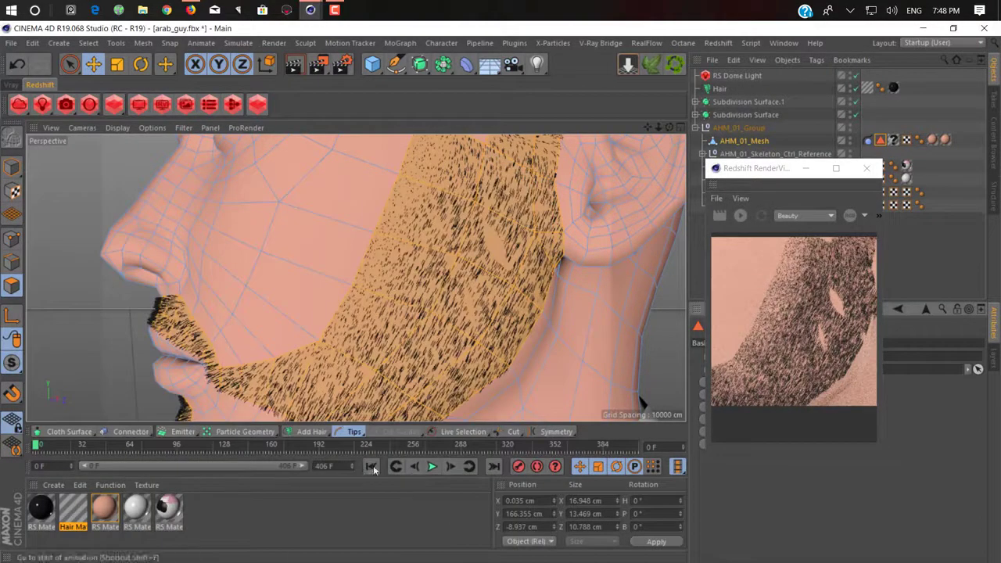
Play the timeline briefly to run the hair dynamics, return towards its start and restart the live render in a widened RenderView
click(432, 467)
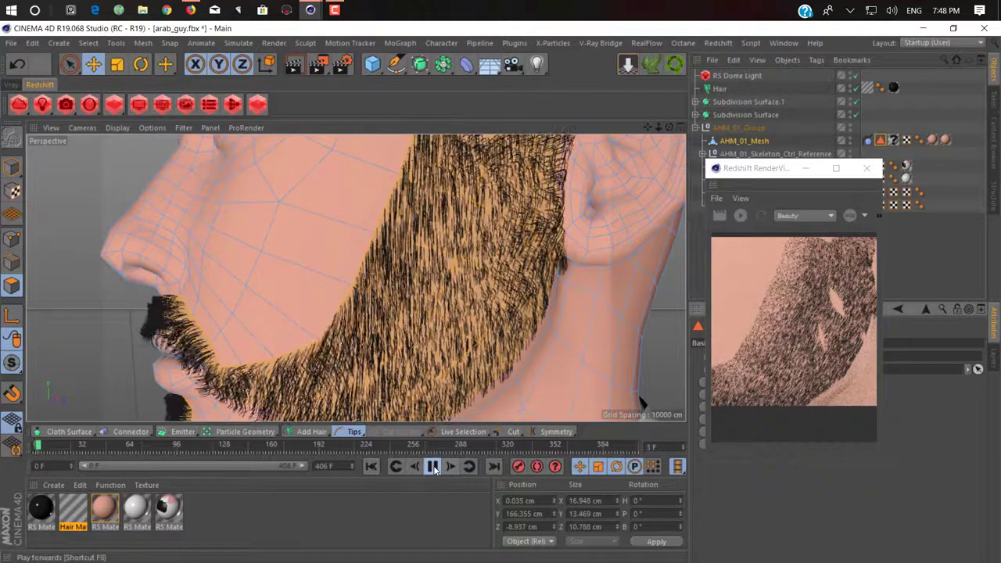
click(432, 467)
click(372, 467)
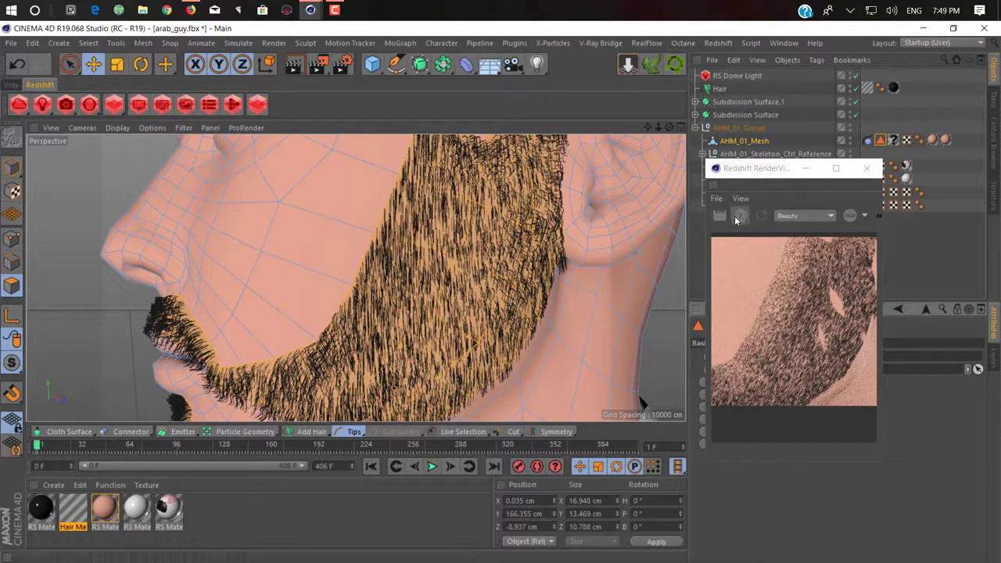
click(735, 220)
drag(700, 260, 598, 261)
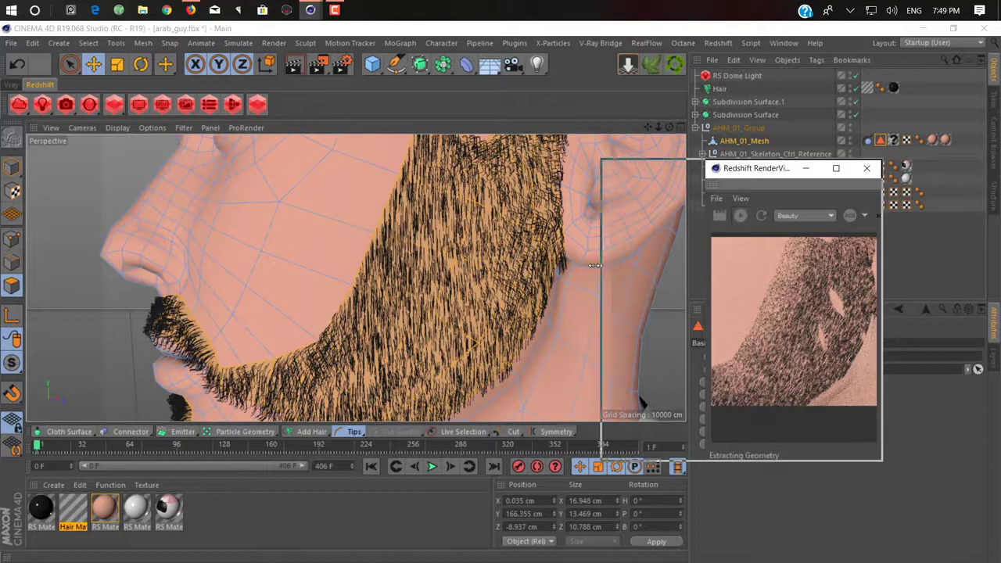
Examine the full beard from the front and the character's right side in the viewport and live render
alt+right_drag(464, 349, 380, 349)
key(x)
alt+drag(379, 350, 538, 333)
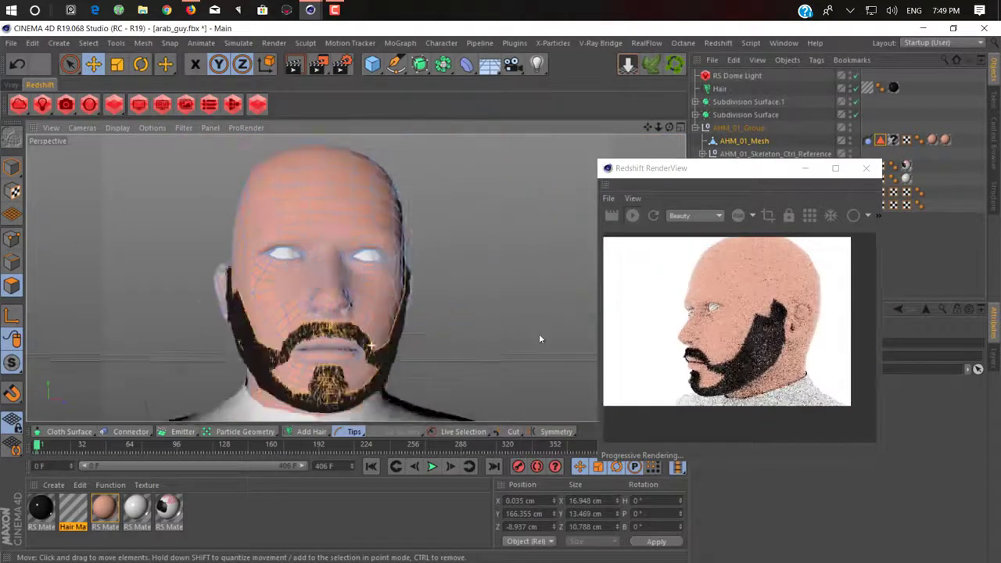
alt+middle_drag(332, 359, 356, 279)
alt+drag(374, 326, 335, 300)
scroll(334, 316, up, 3)
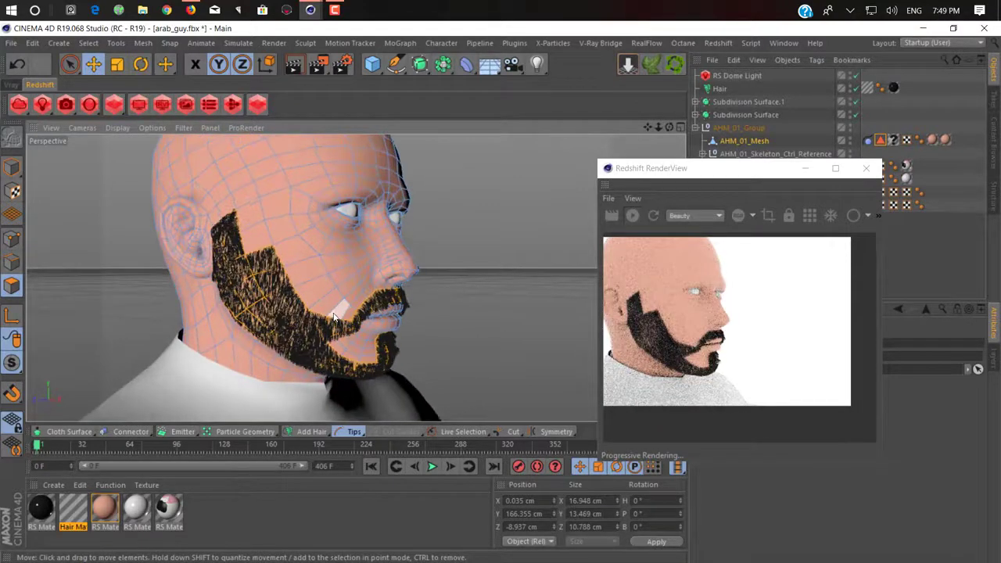
alt+middle_drag(400, 311, 370, 315)
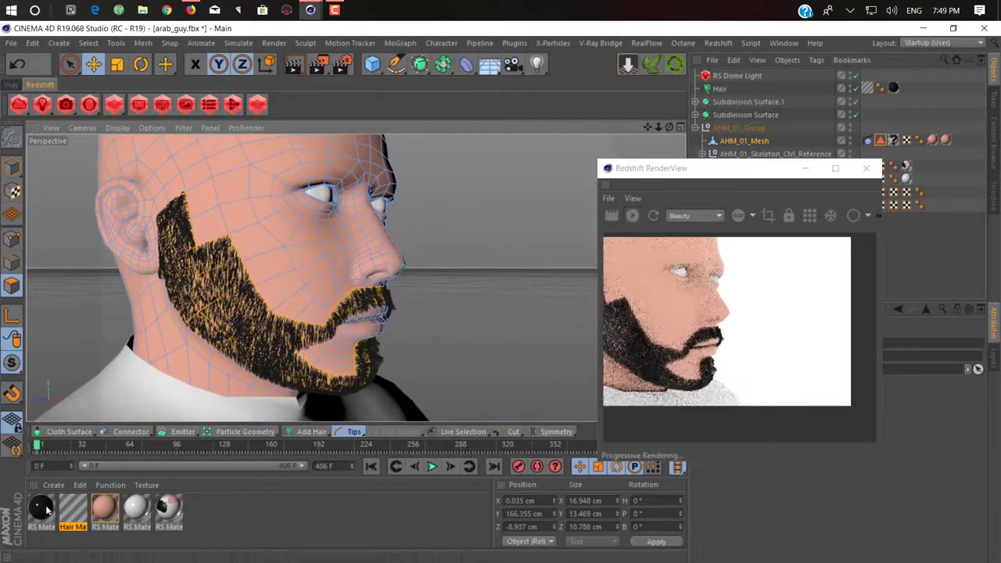
Set the diffuse colour of RS Material.1 to dark red with hue 360°, saturation 100% and value 23%, and refresh the render
double_click(35, 510)
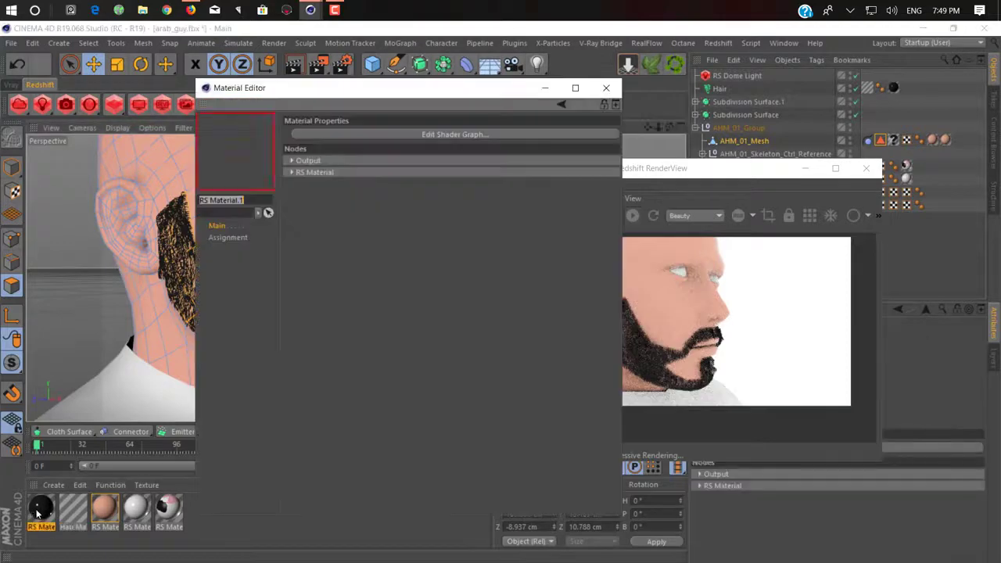
click(384, 172)
click(361, 248)
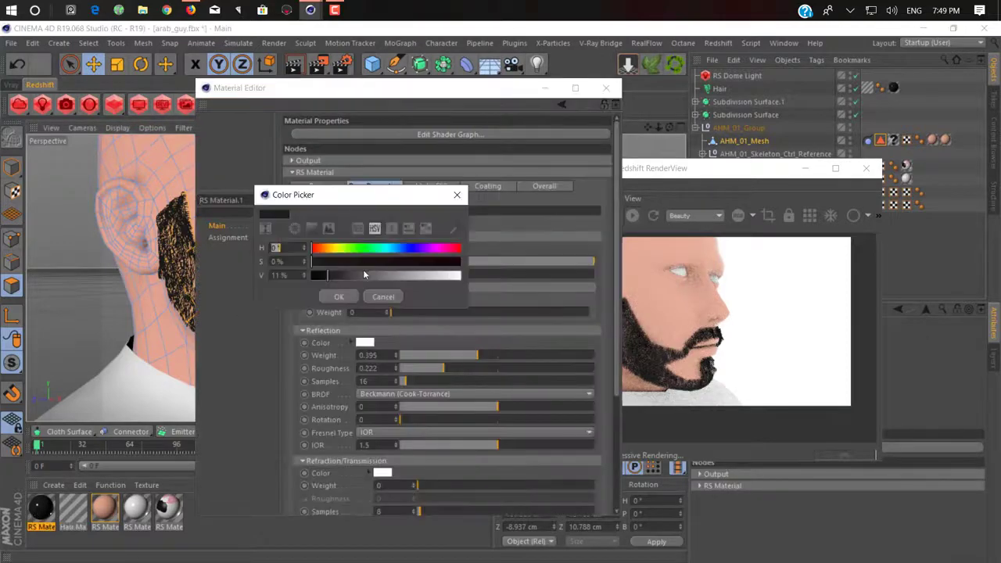
click(339, 296)
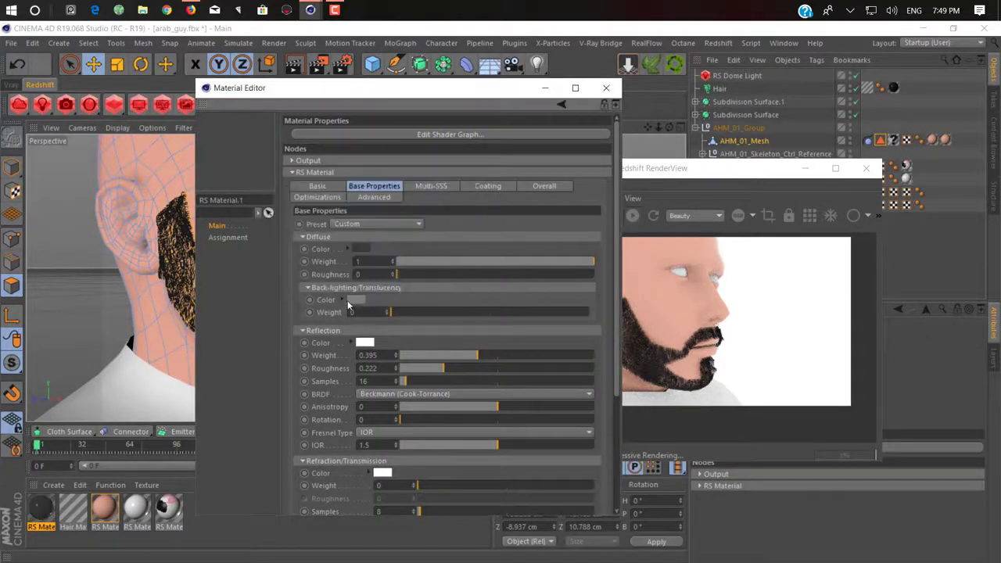
click(364, 247)
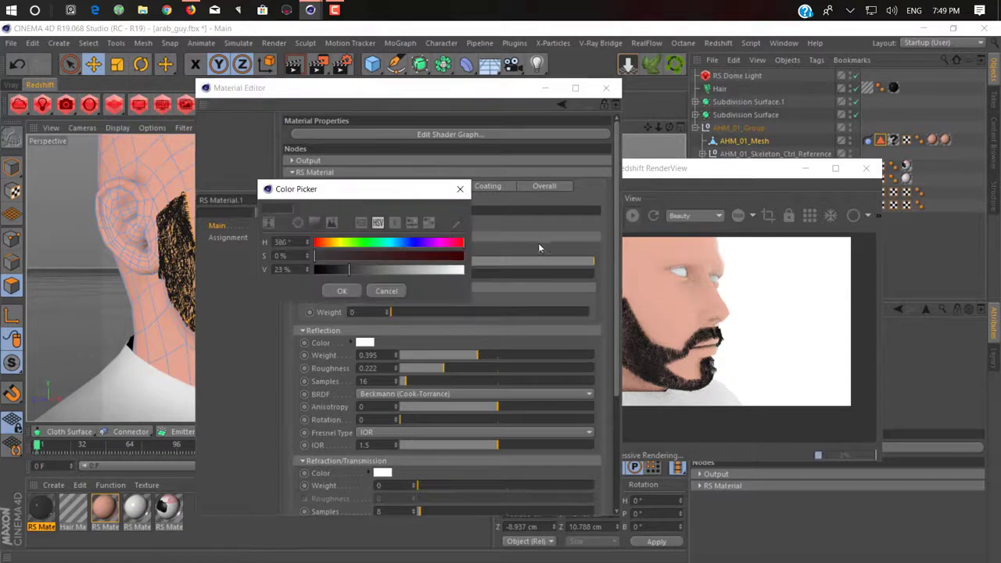
drag(348, 258, 656, 270)
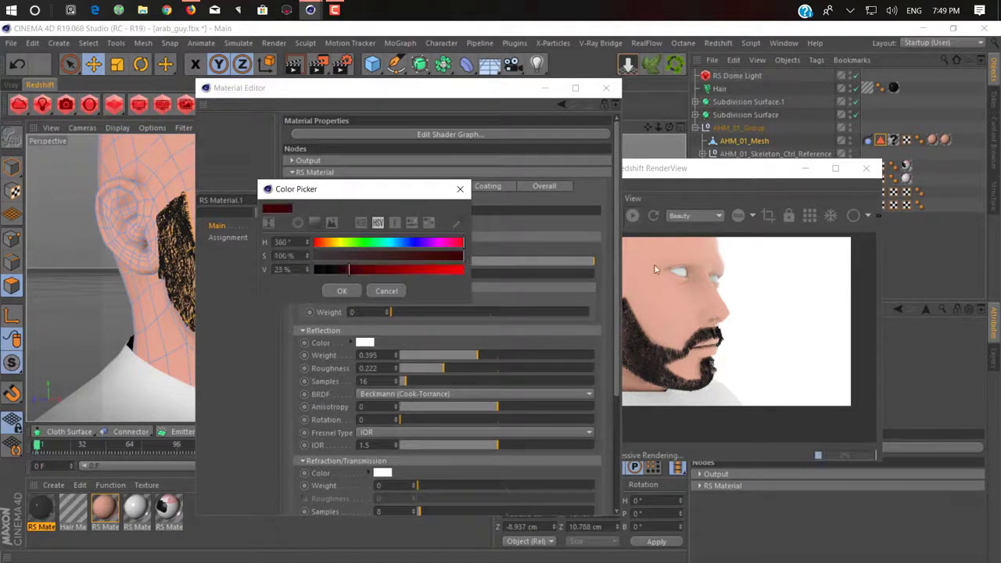
click(340, 290)
click(655, 219)
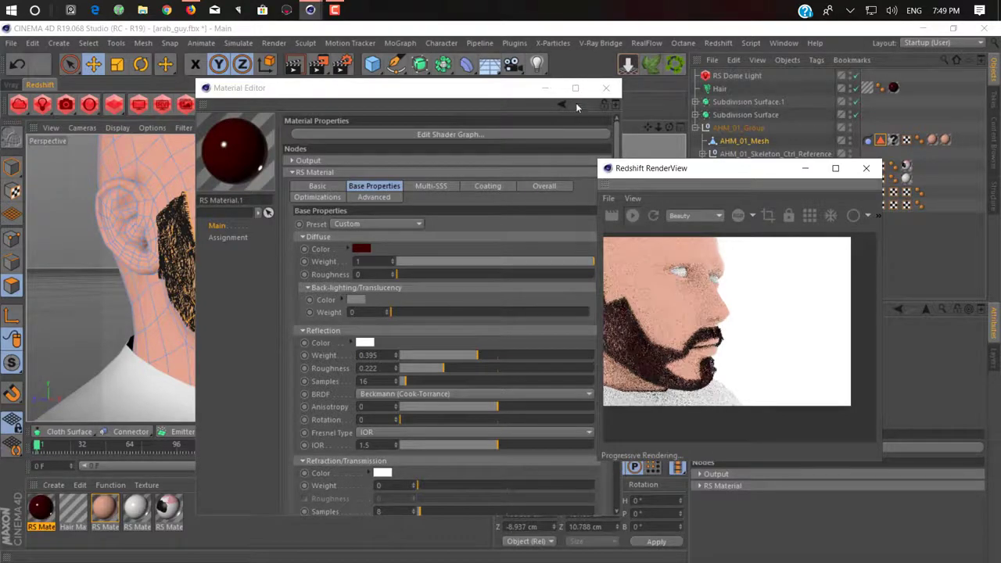
click(607, 89)
Inspect the recoloured beard from below the chin and close up along the jaw in profile
alt+drag(485, 192, 461, 255)
alt+middle_drag(461, 256, 450, 249)
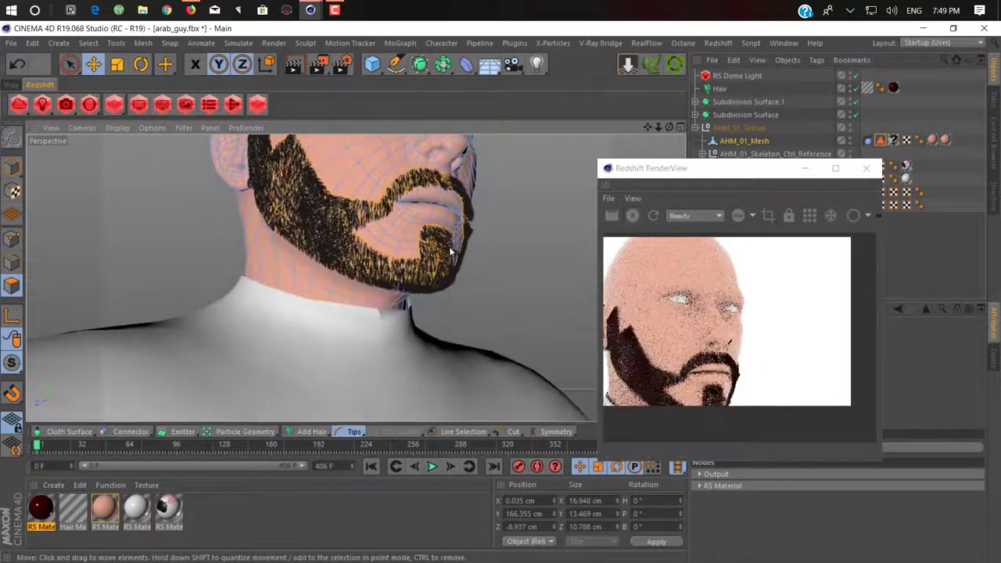
scroll(451, 249, up, 3)
scroll(365, 227, up, 1)
alt+middle_drag(365, 227, 415, 246)
alt+drag(283, 272, 438, 262)
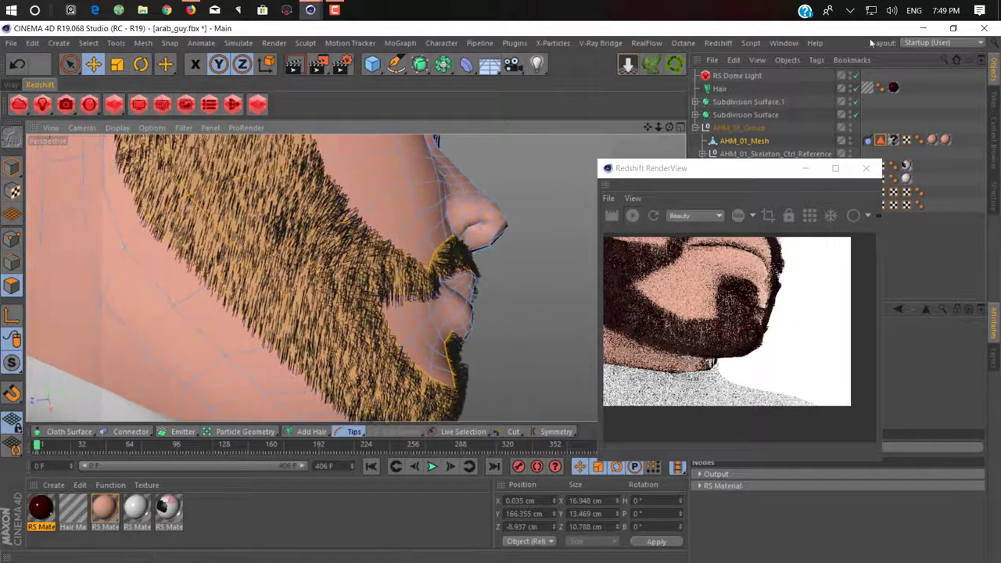
Trim the Hair object's tips with the Cut tool along the beard's rear edge below the character's right ear, with RenderView stopped and minimized
click(720, 89)
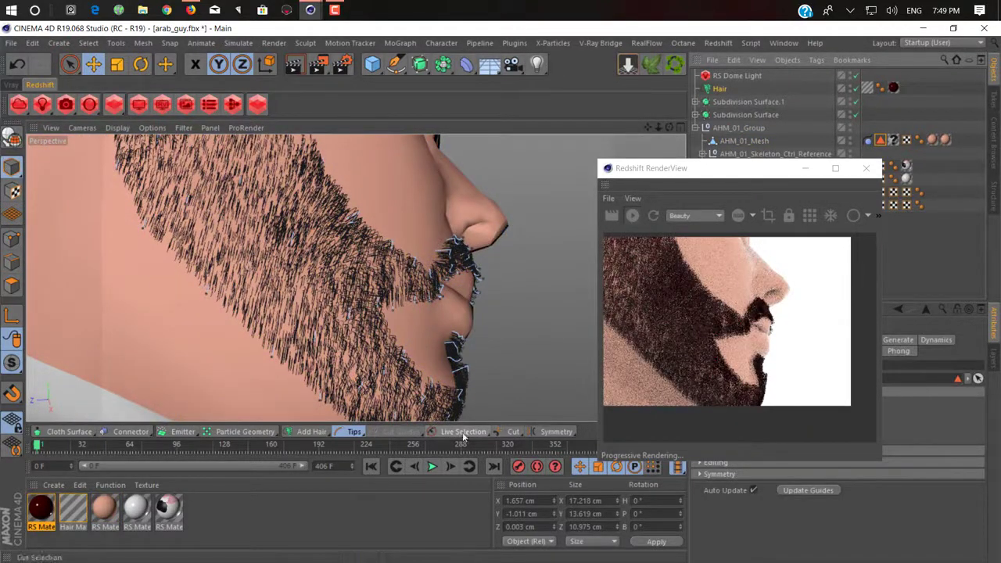
click(510, 433)
alt+middle_drag(199, 227, 354, 288)
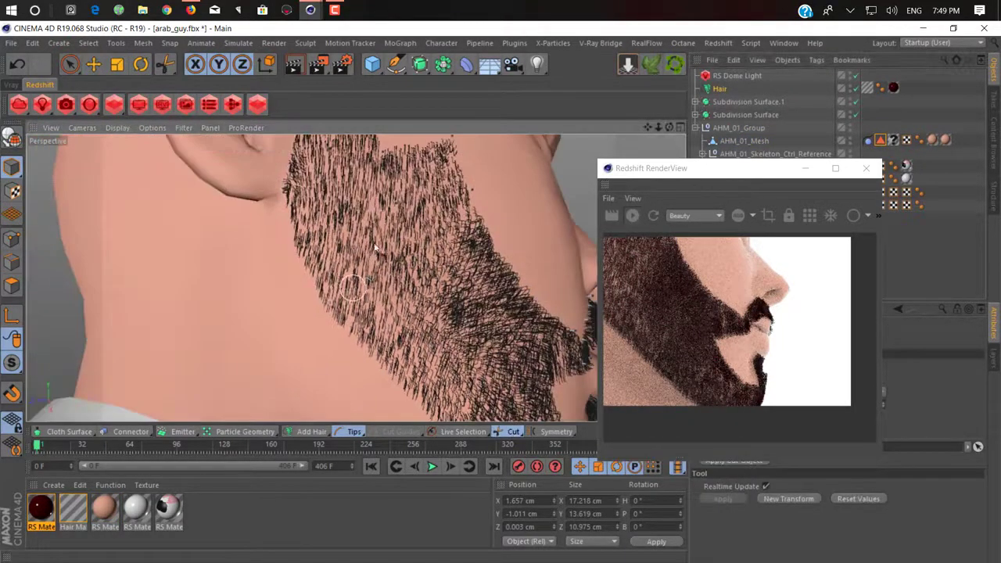
click(614, 216)
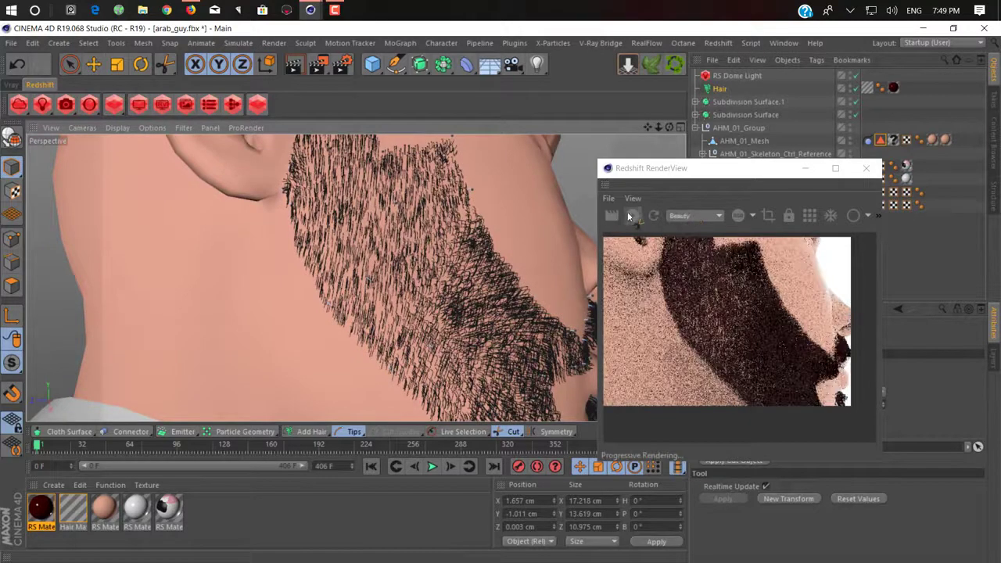
click(804, 169)
mouse_move(279, 232)
alt+mouse_down()
mouse_move(353, 257)
mouse_move(320, 242)
mouse_move(316, 222)
alt+mouse_up()
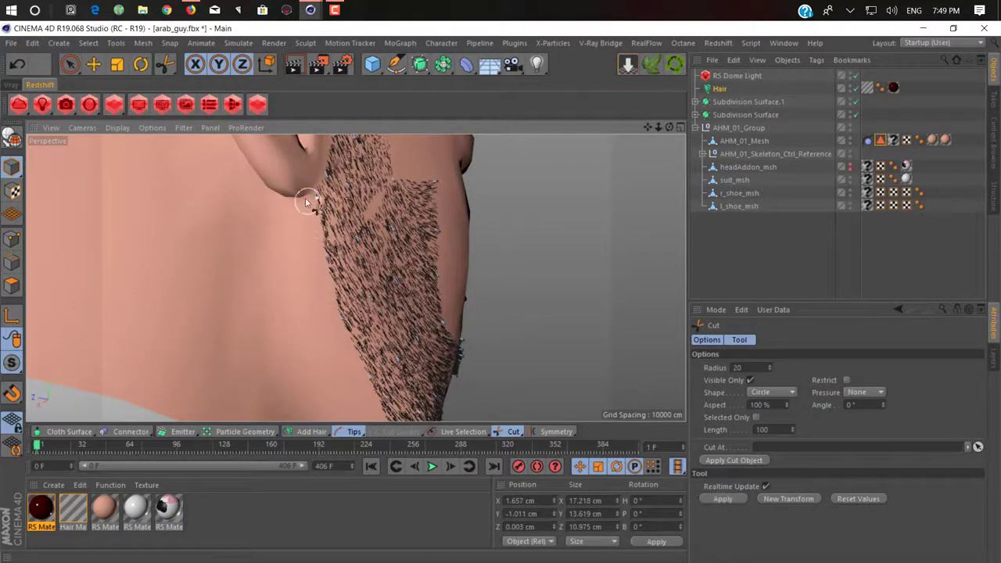
drag(316, 216, 325, 294)
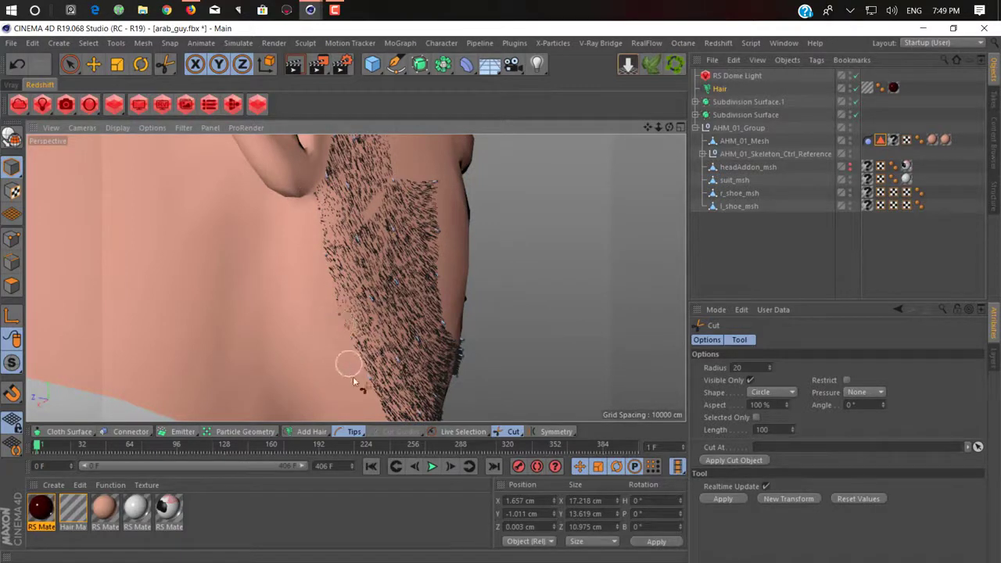
drag(381, 391, 373, 386)
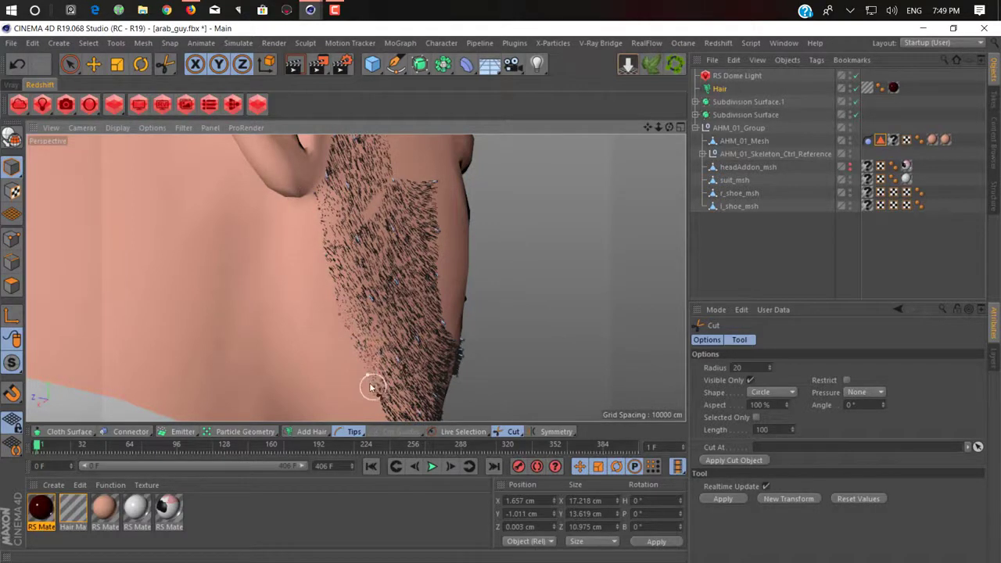
Continue trimming the hair along the jaw's lower edge and over the left sideburn and cheek
alt+middle_drag(373, 386, 339, 232)
alt+drag(339, 232, 275, 307)
alt+right_drag(275, 307, 353, 314)
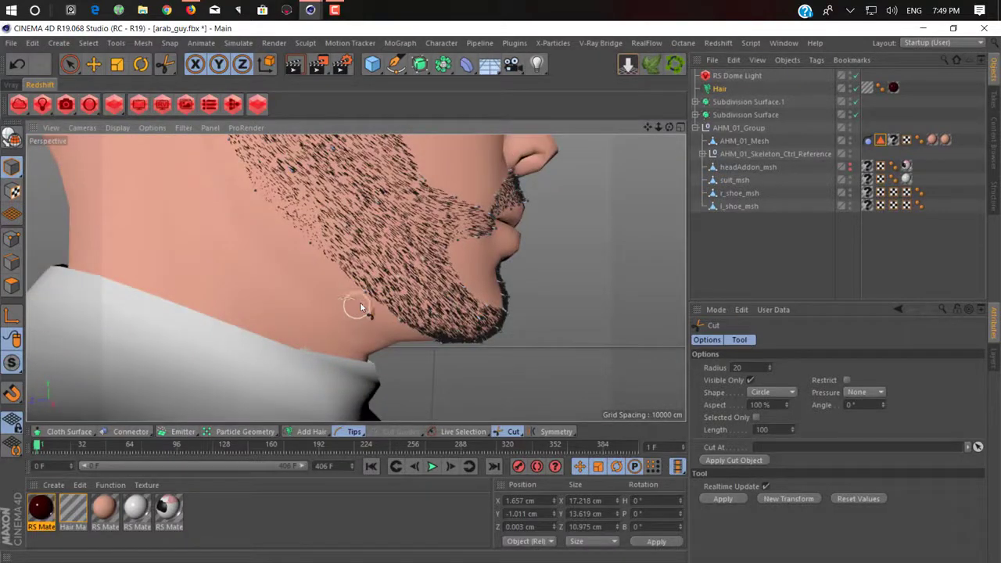
mouse_move(358, 296)
alt+mouse_down()
mouse_move(338, 225)
mouse_move(355, 277)
mouse_move(331, 236)
mouse_move(394, 264)
mouse_move(365, 279)
mouse_move(263, 274)
mouse_move(174, 293)
mouse_move(414, 268)
alt+mouse_up()
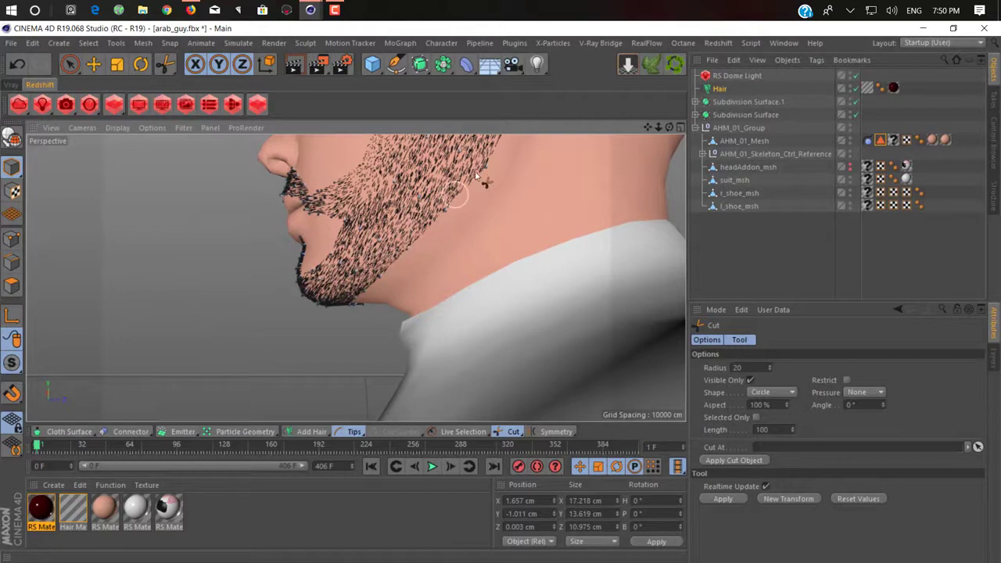
alt+drag(488, 168, 435, 280)
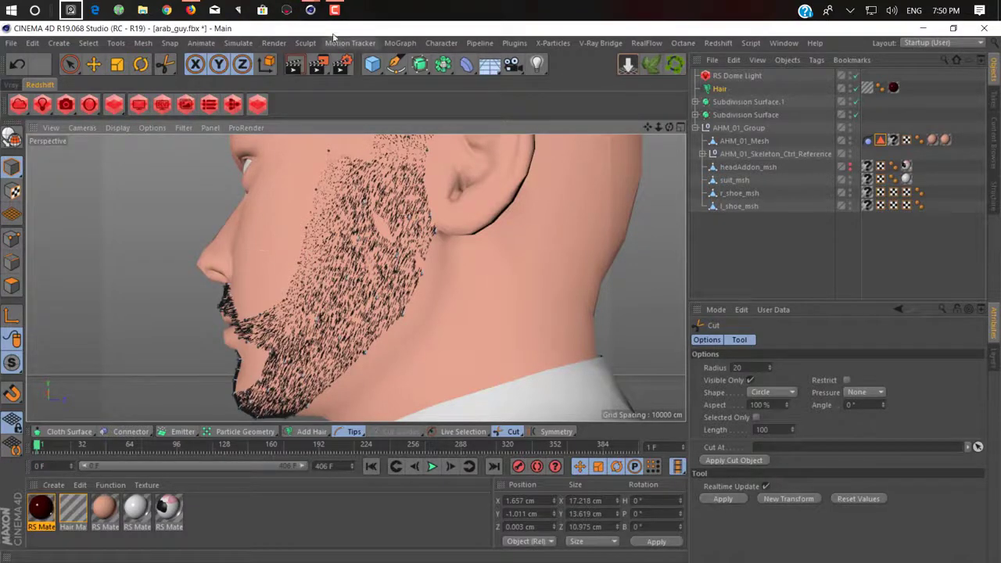
Reopen RenderView, render the whole head, restart the live render and examine the trimmed beard from both sides
click(311, 10)
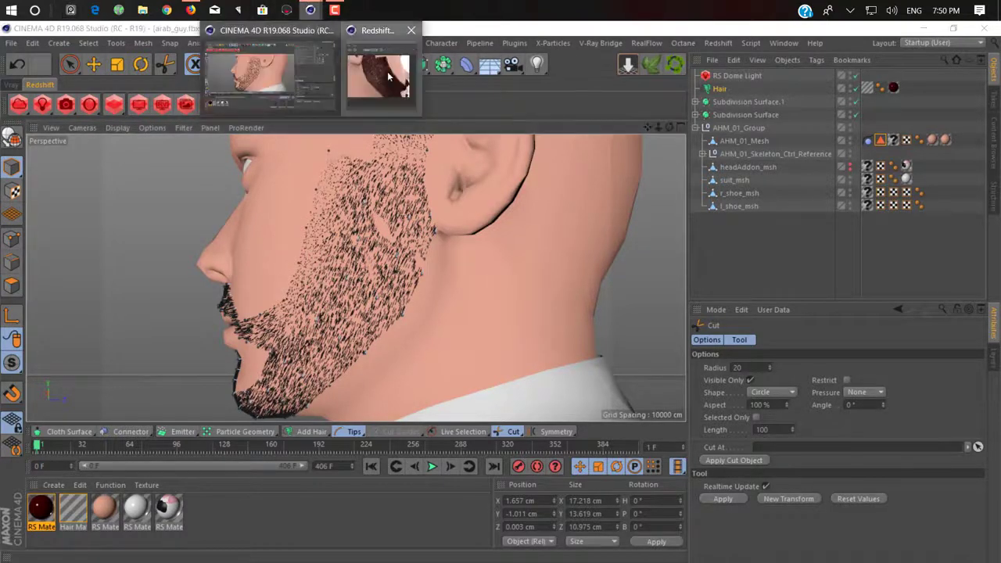
click(353, 68)
scroll(264, 267, down, 3)
alt+drag(291, 252, 485, 290)
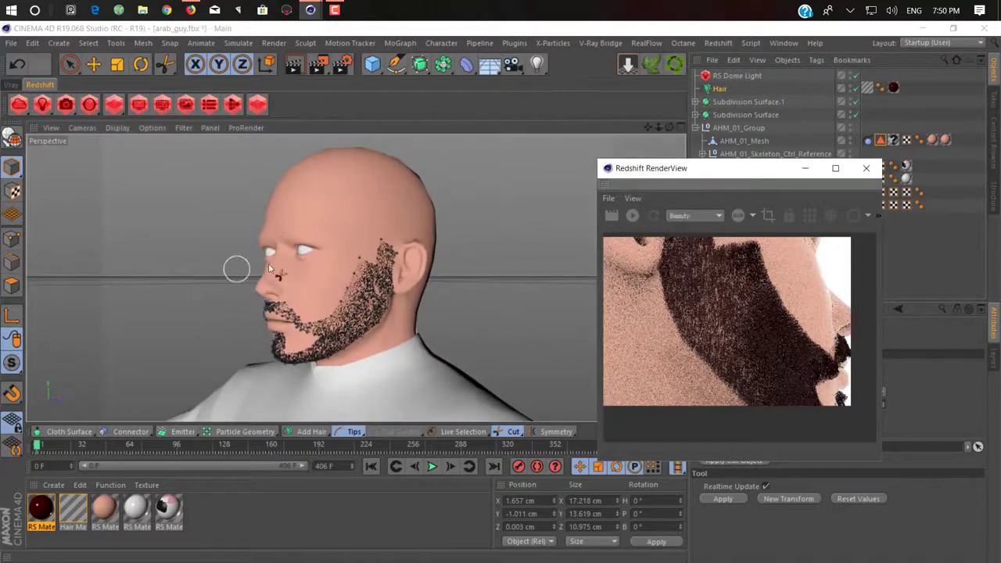
alt+drag(239, 270, 337, 271)
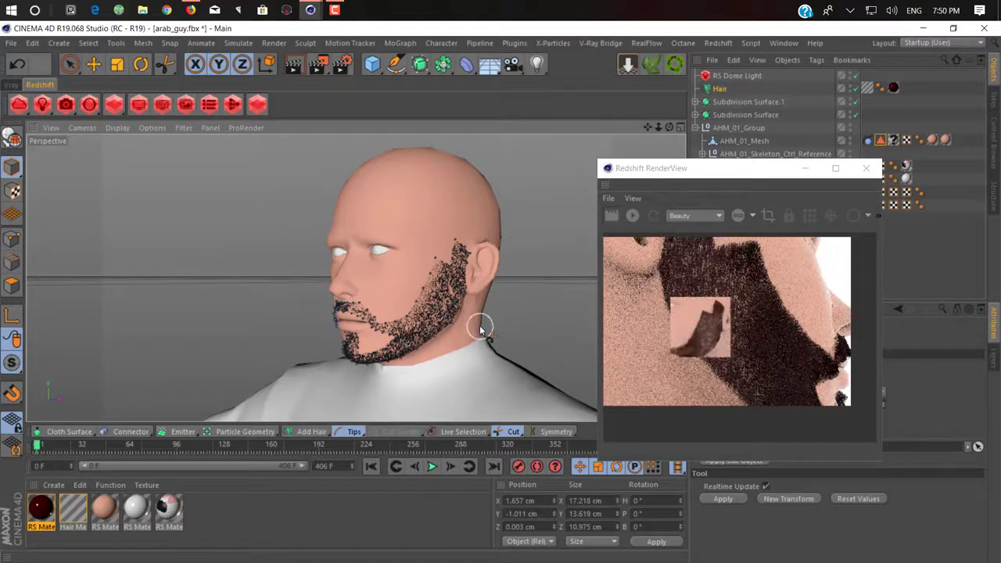
click(619, 214)
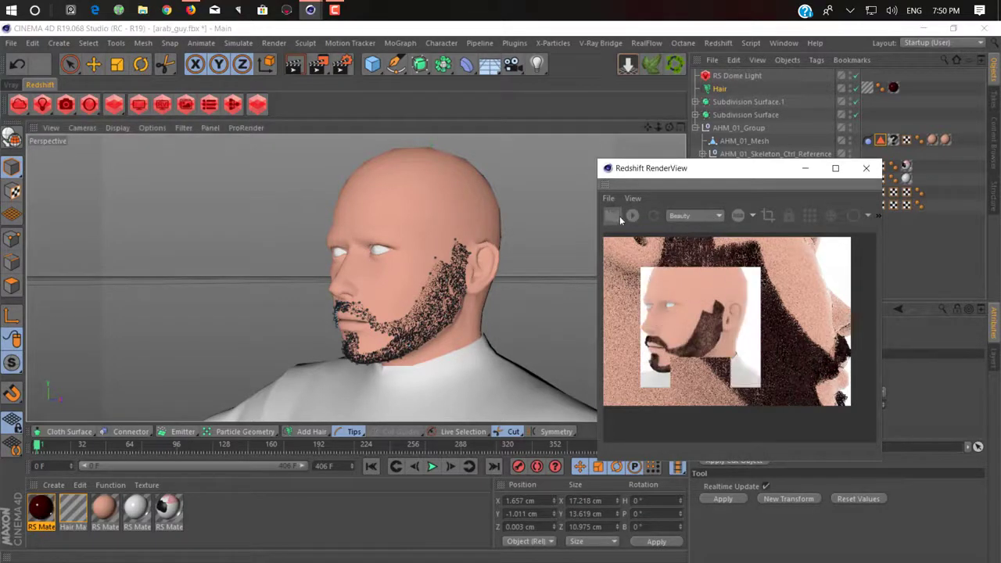
click(633, 219)
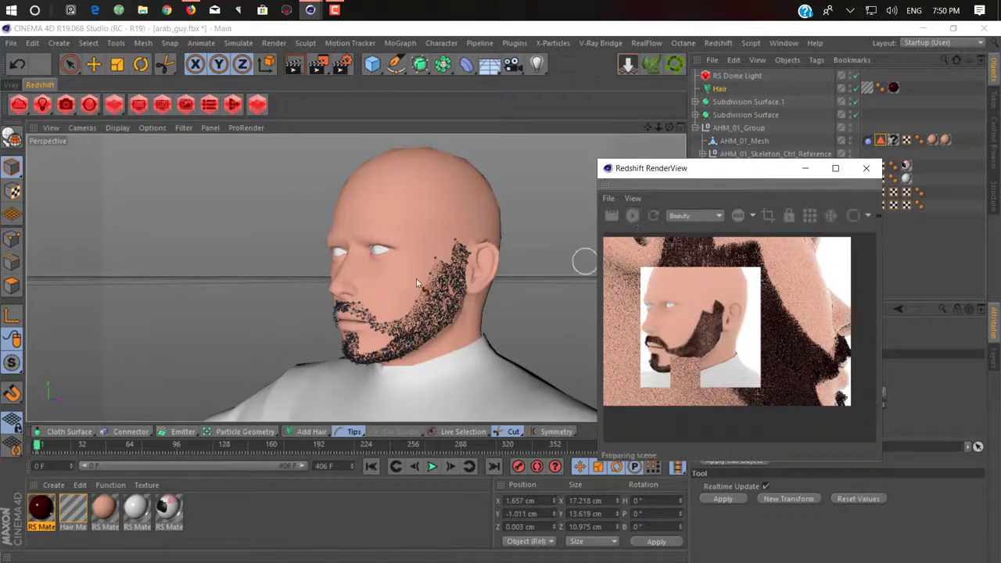
alt+drag(294, 305, 475, 338)
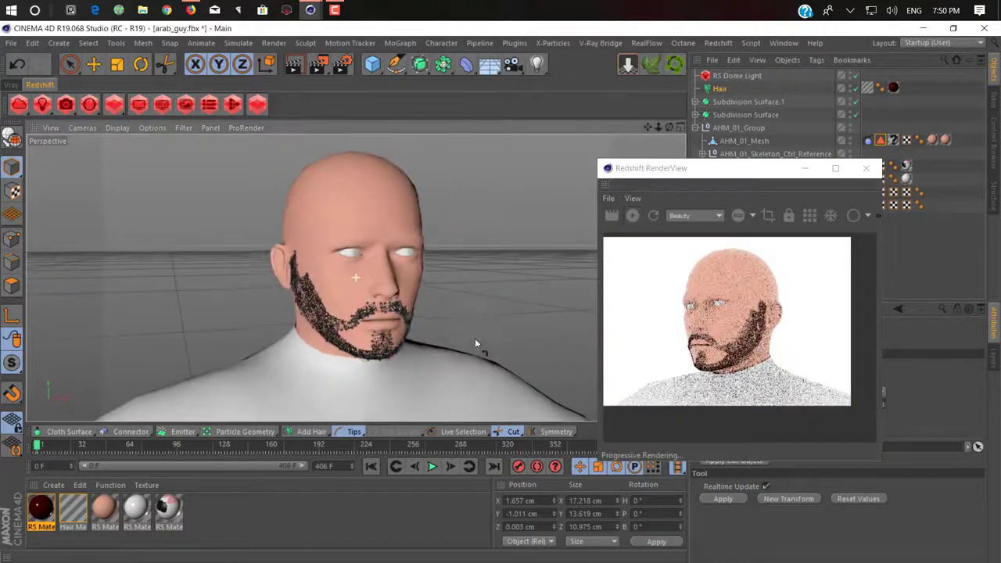
Advance the timeline by one frame, switch to the Move tool and inspect the beard from both sides and close up
click(450, 467)
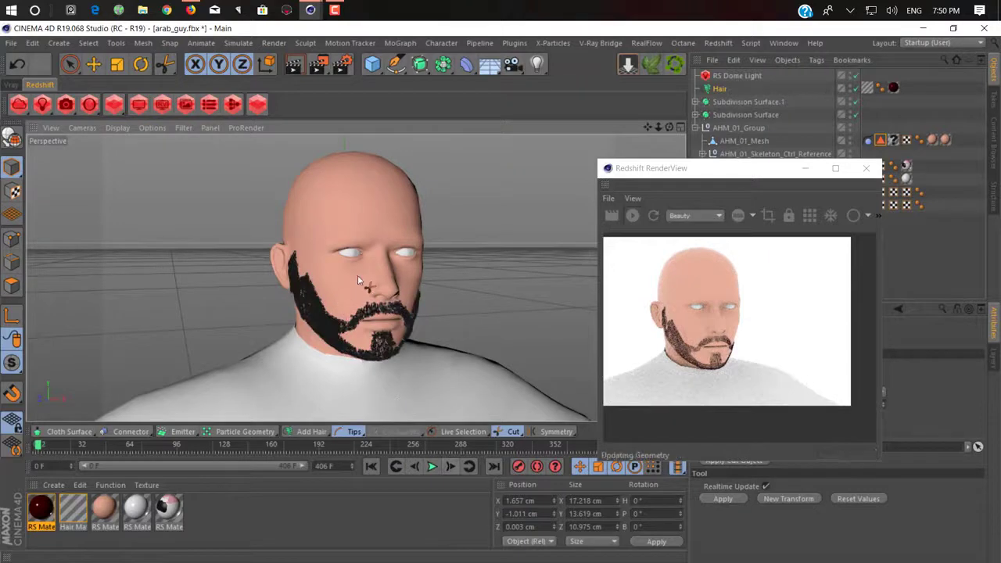
alt+drag(357, 275, 422, 293)
alt+drag(298, 319, 34, 285)
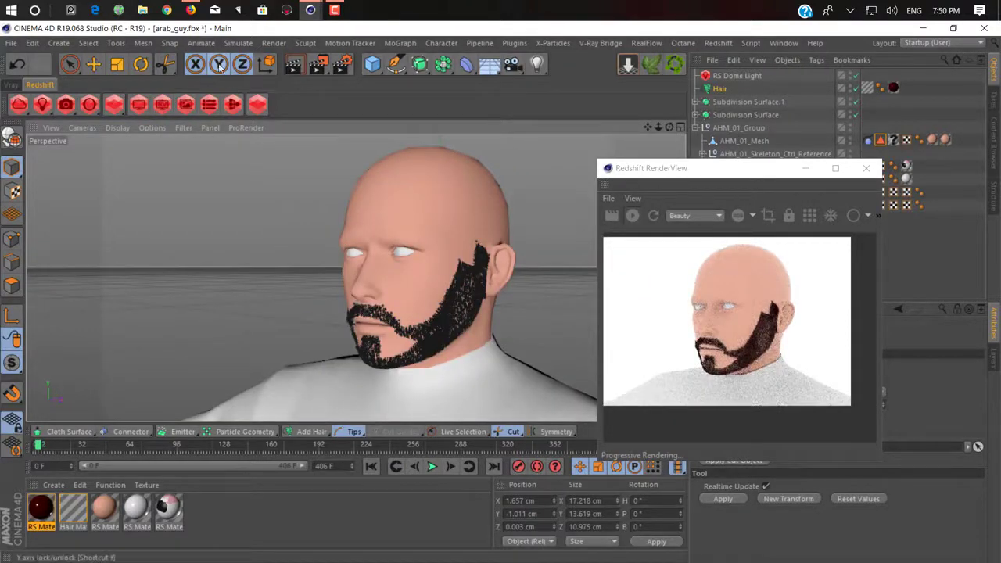
click(94, 65)
alt+drag(464, 304, 356, 279)
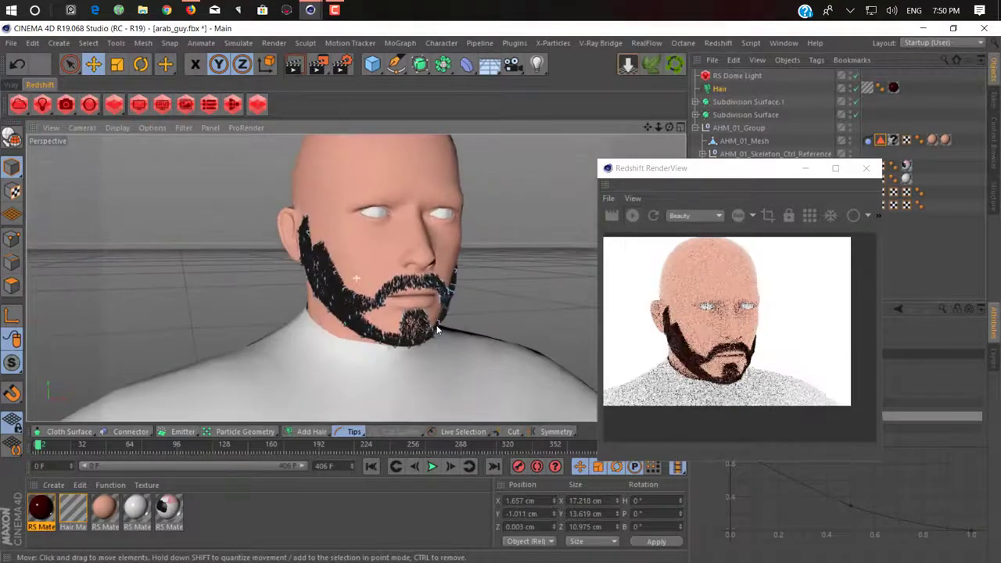
alt+right_drag(437, 325, 393, 299)
alt+drag(417, 310, 415, 352)
Enable Kink in Hair Mat, compare the beard with it off and on, and keep it enabled
double_click(71, 508)
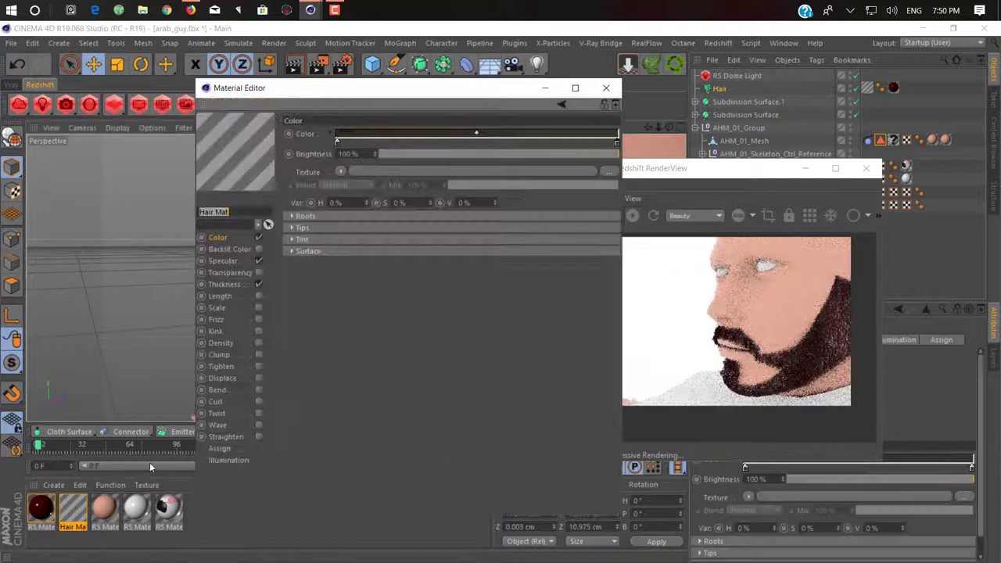
click(259, 330)
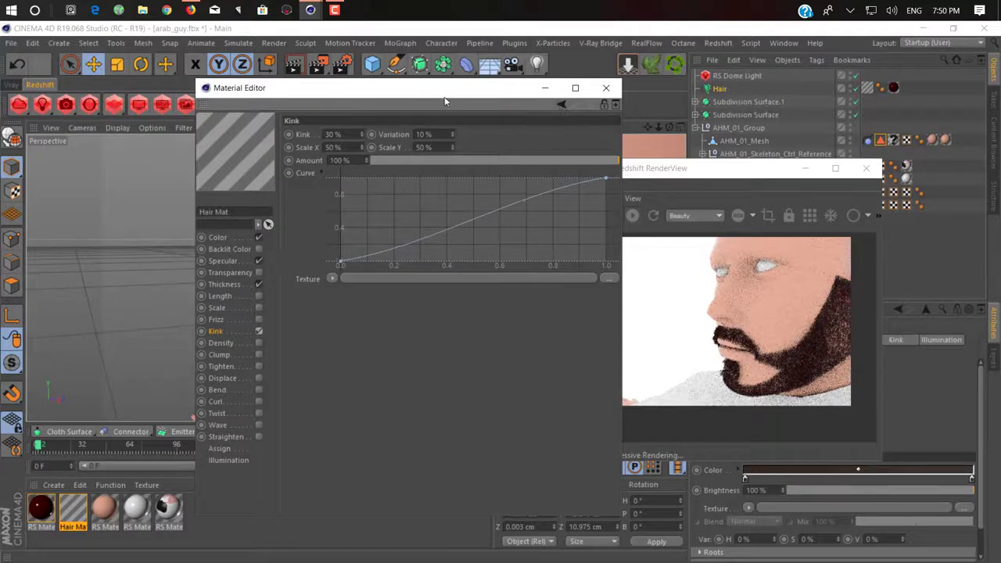
drag(445, 100, 133, 160)
scroll(575, 349, up, 5)
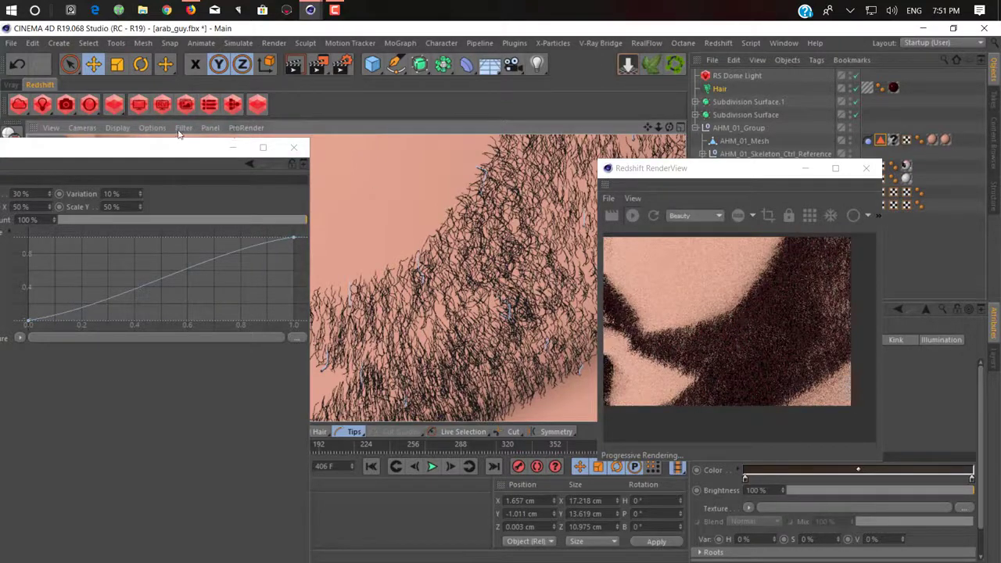
drag(206, 147, 375, 96)
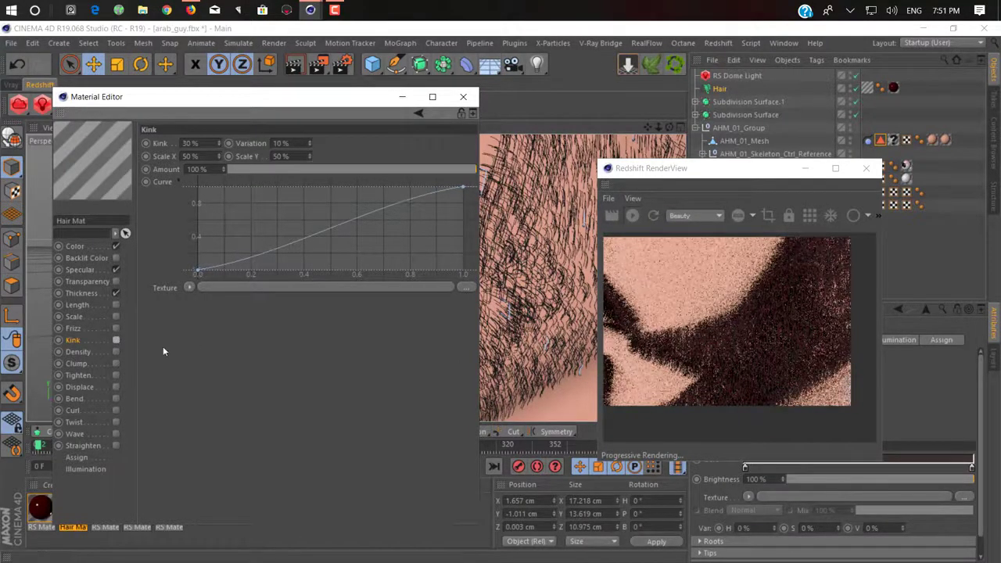
click(116, 340)
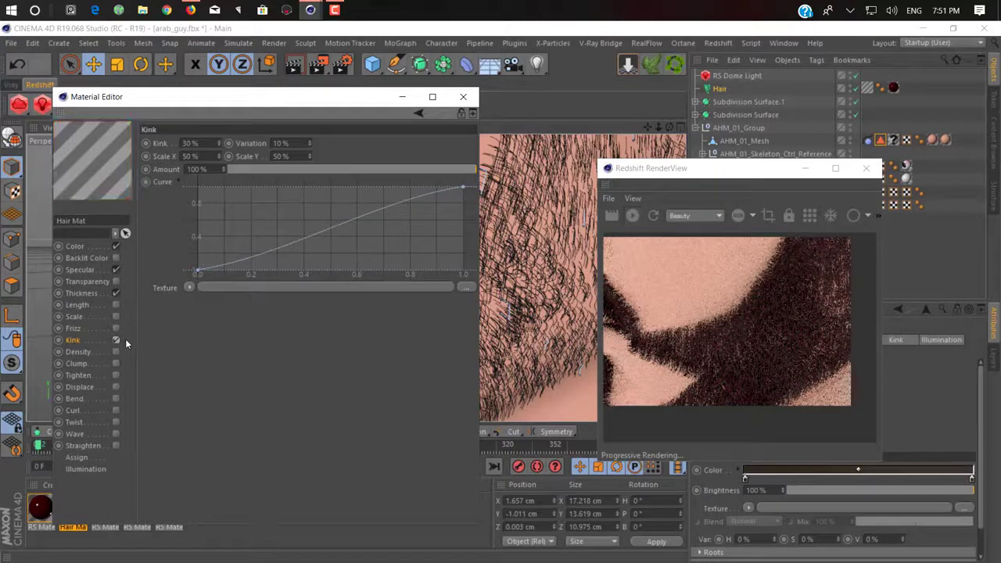
click(462, 96)
Check the kinked beard from above and in profile, and stop the live render
alt+drag(402, 212, 372, 330)
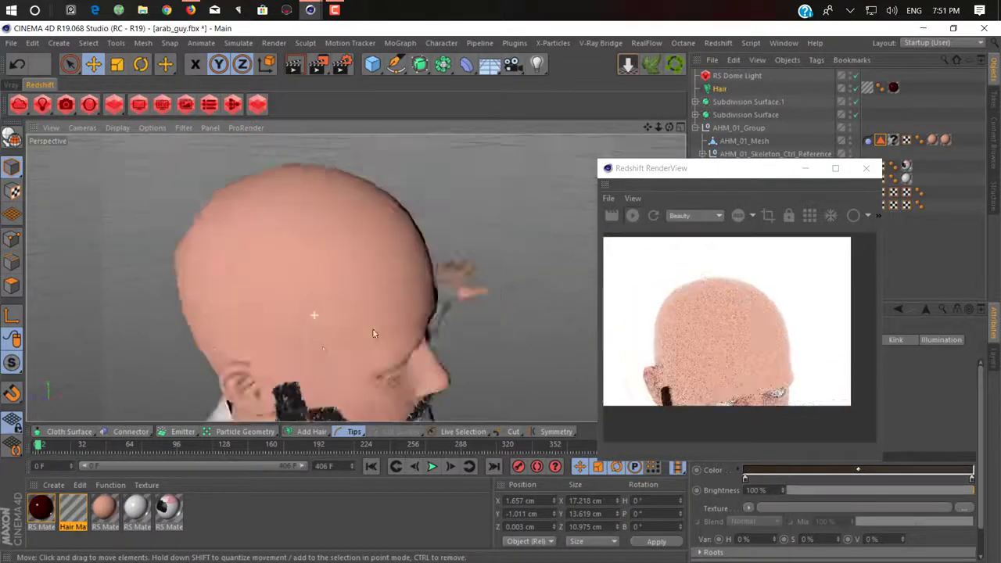
alt+drag(356, 279, 364, 216)
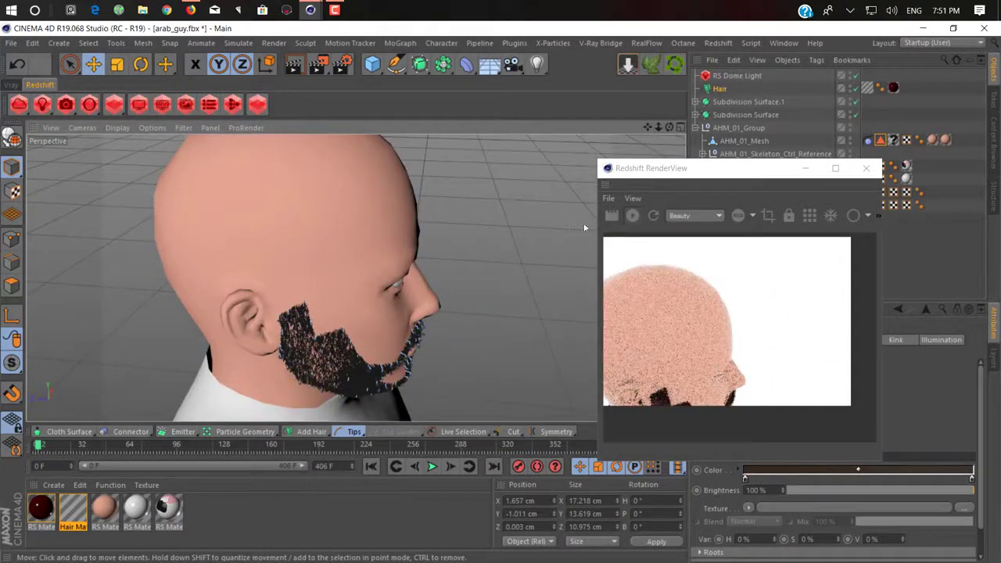
click(632, 216)
alt+drag(248, 280, 508, 211)
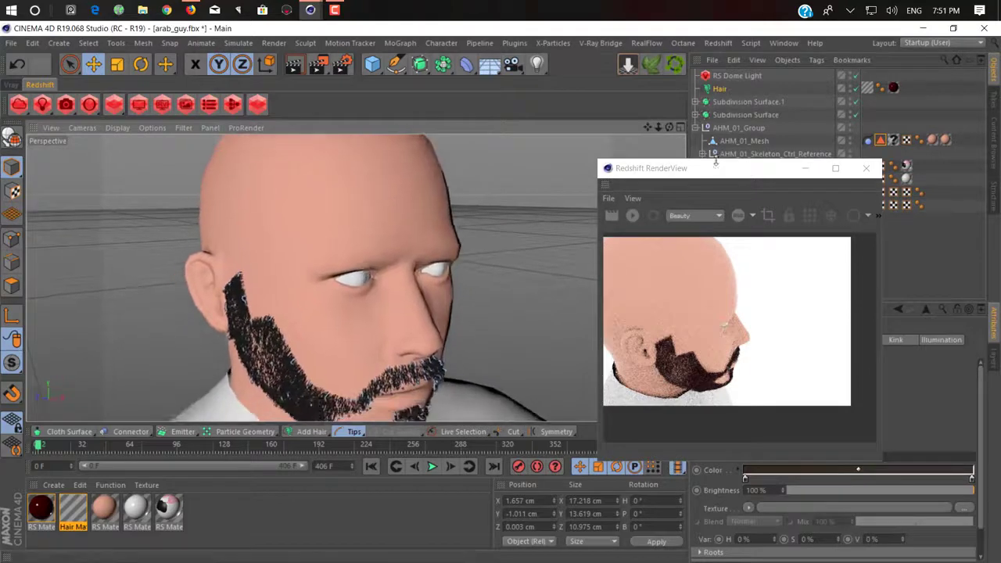
Look through the Hair object's dynamics settings, including Properties, Animation, Maps, Modifiers and Advanced
drag(703, 168, 501, 167)
click(719, 89)
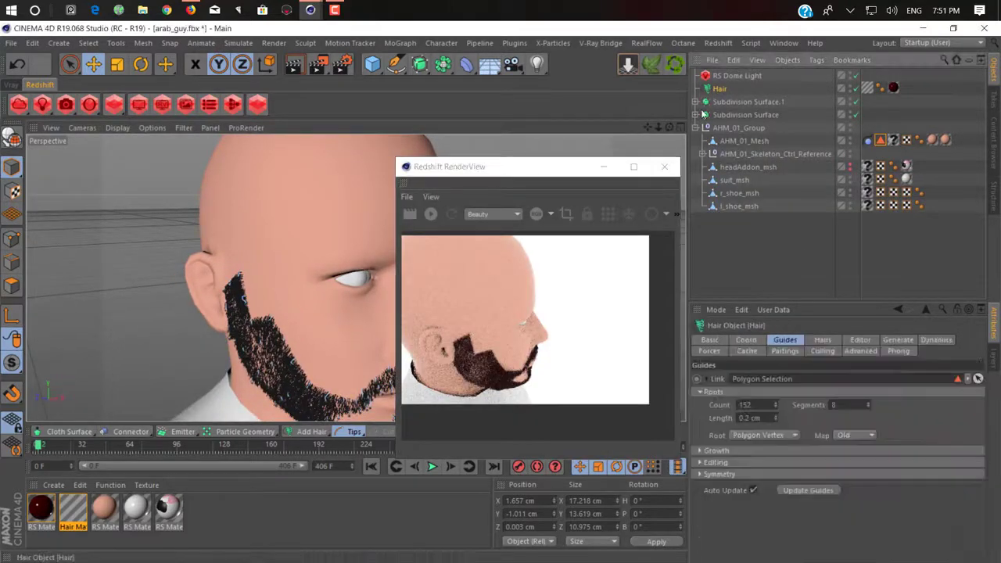
click(936, 340)
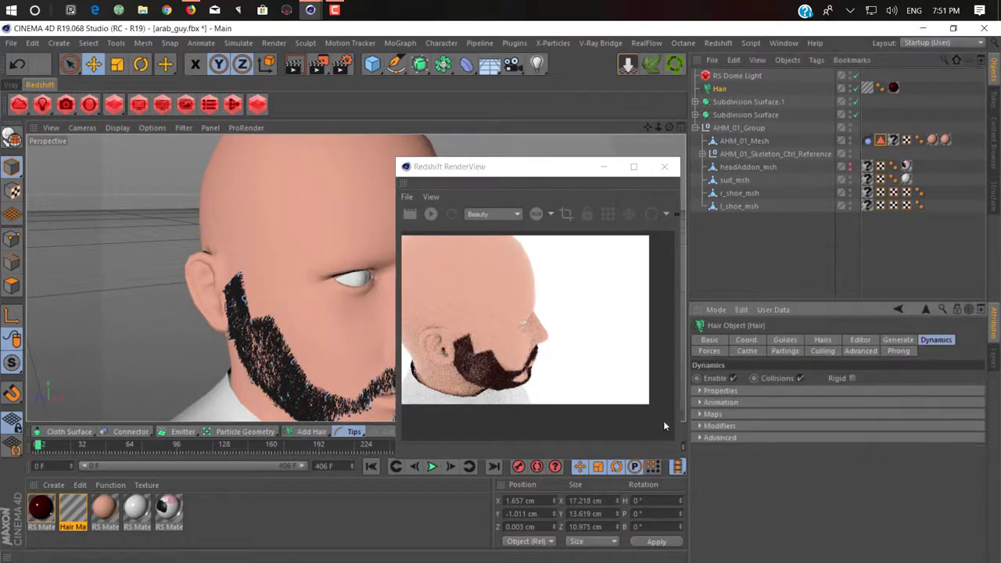
click(748, 437)
click(730, 426)
click(727, 413)
click(739, 402)
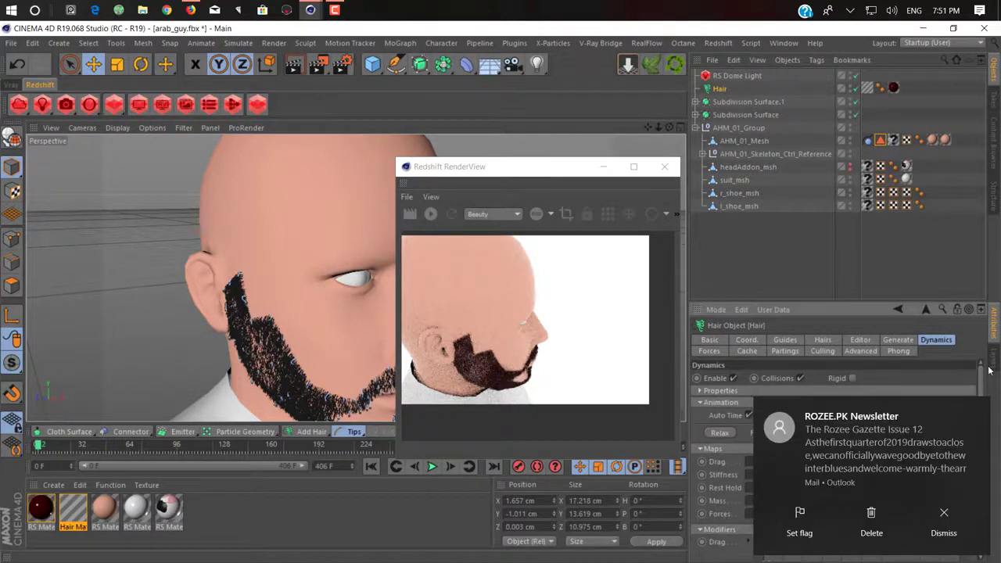
click(978, 409)
click(744, 389)
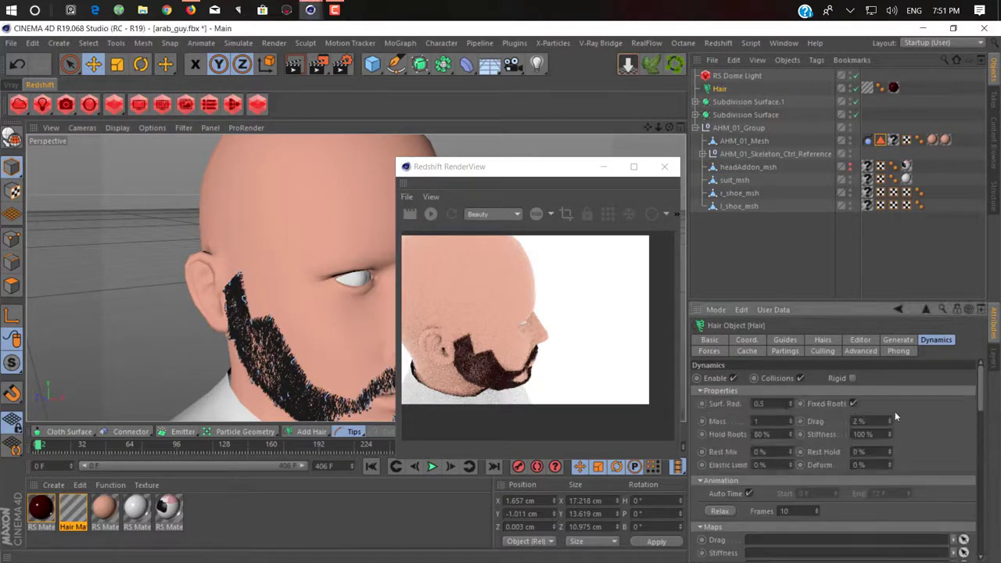
Switch the hair dynamics off and back on, rewind the timeline and advance to frame 1 to refresh the beard
drag(531, 175, 741, 108)
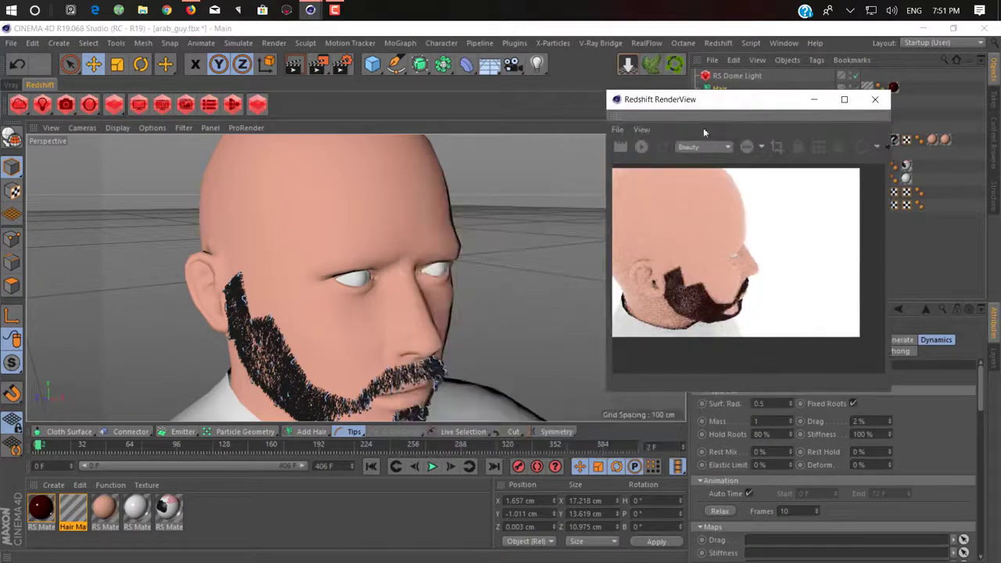
mouse_move(440, 329)
alt+mouse_down()
mouse_move(307, 342)
mouse_move(423, 337)
alt+mouse_up()
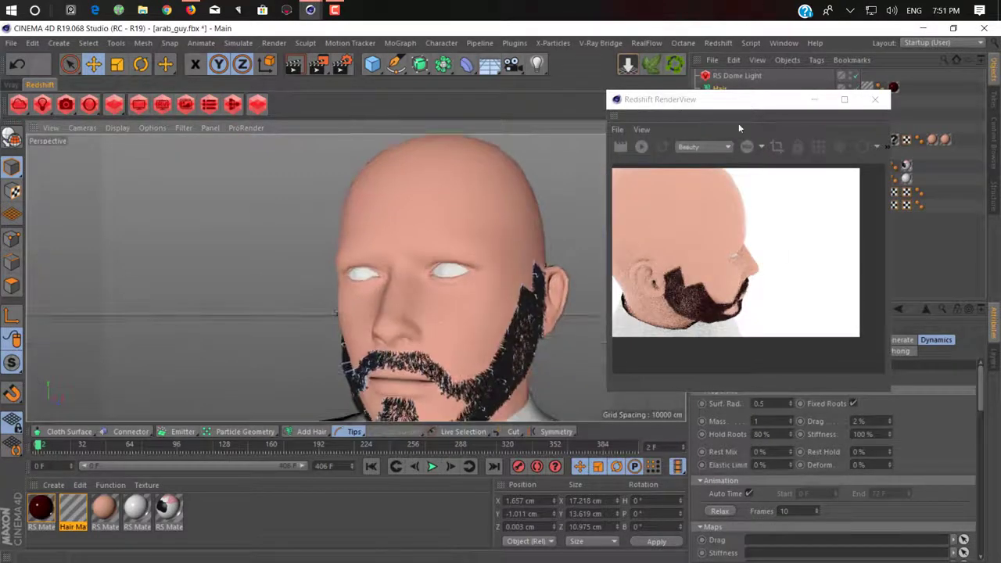
drag(736, 97, 559, 91)
click(731, 378)
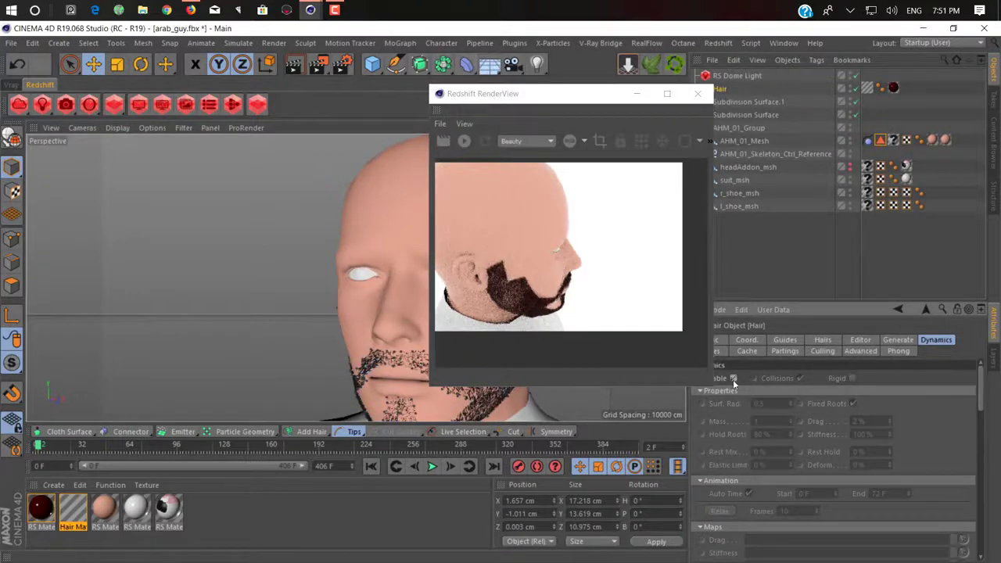
click(732, 379)
click(371, 465)
click(451, 465)
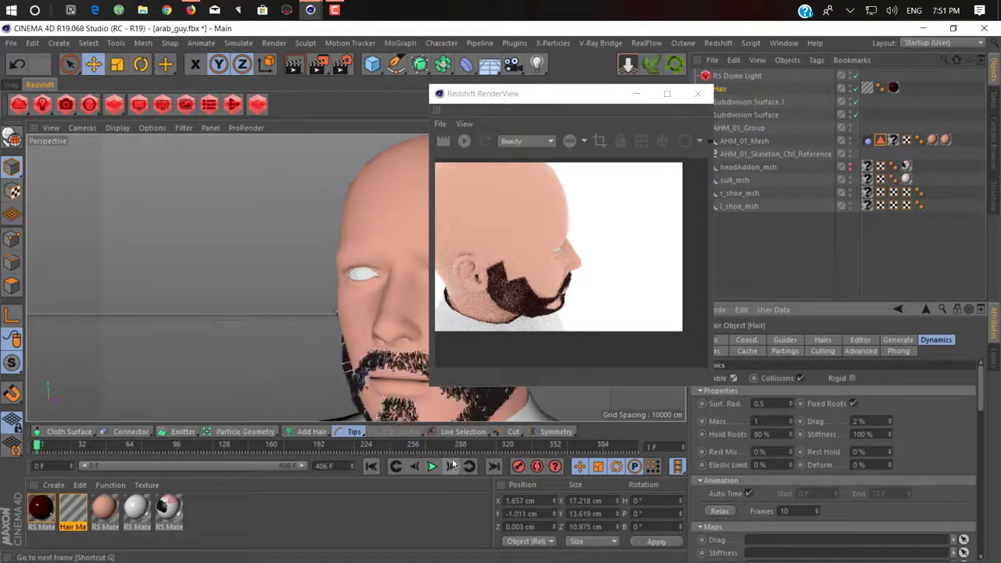
drag(583, 102, 859, 101)
alt+middle_drag(498, 218, 456, 251)
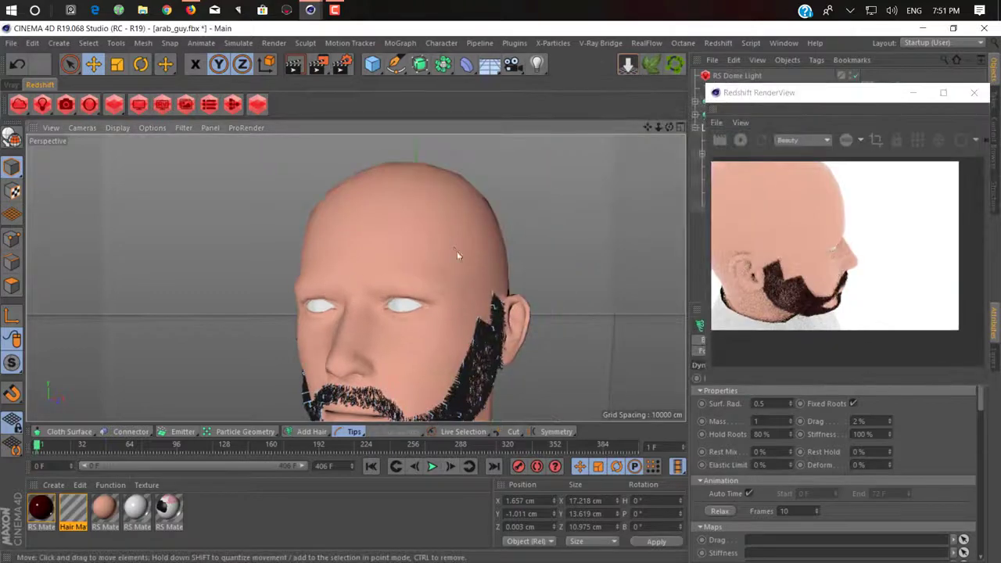
Select the character's head mesh, switch to polygon mode and activate Live Selection
alt+drag(457, 251, 345, 202)
click(346, 202)
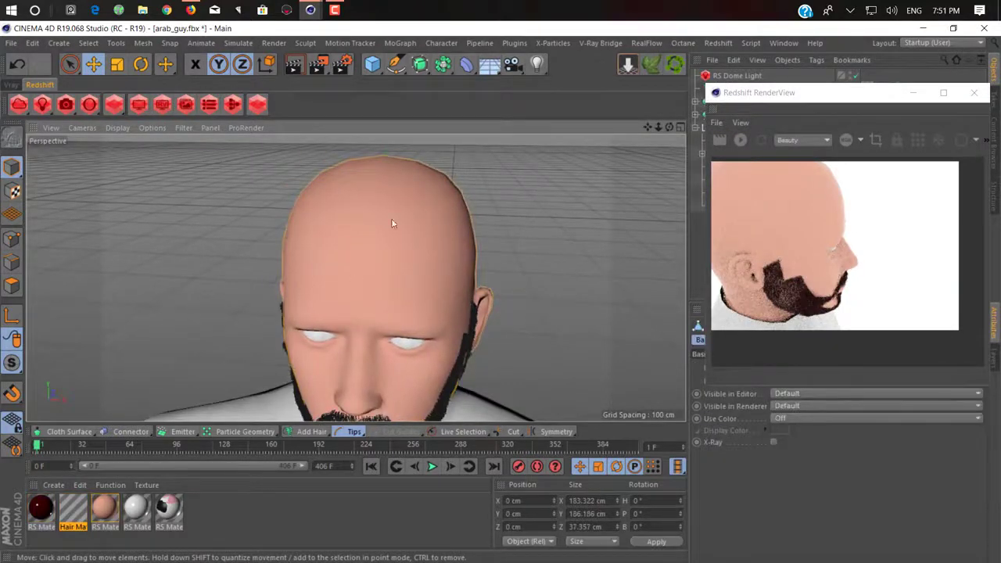
alt+middle_drag(392, 223, 382, 200)
alt+drag(381, 201, 357, 222)
alt+middle_drag(357, 221, 399, 218)
click(11, 285)
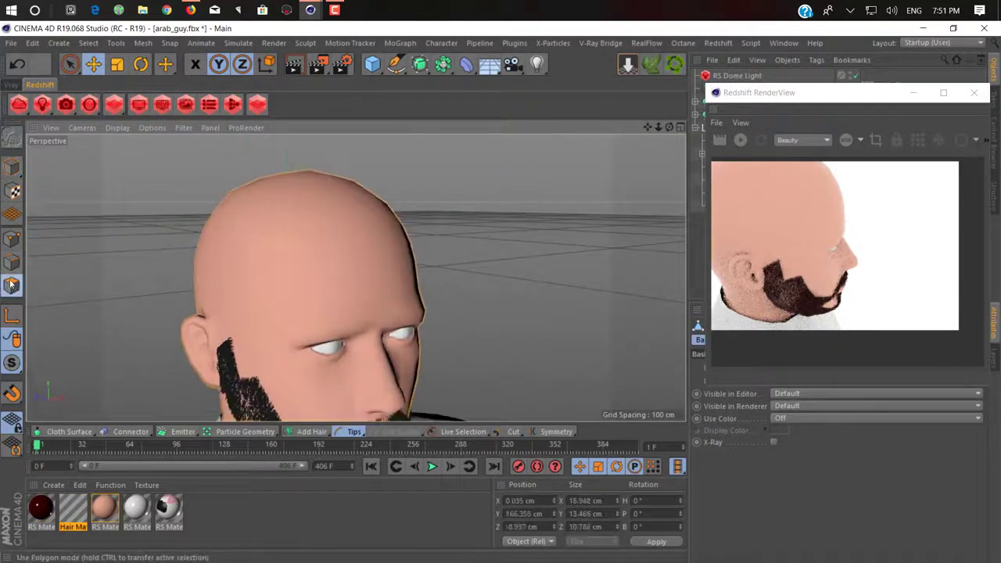
click(70, 64)
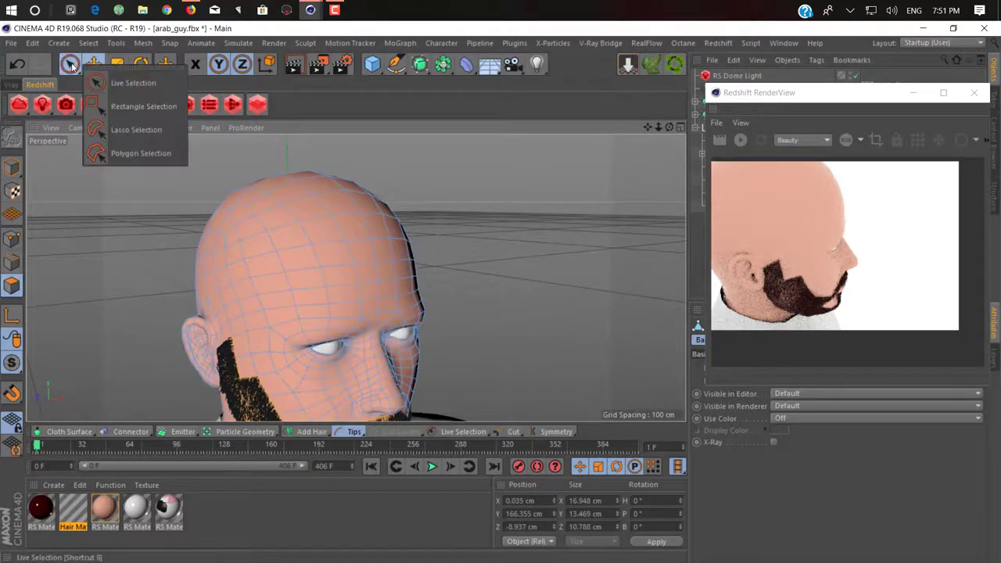
click(125, 82)
Select the polygons across the front and top of the scalp, starting from the hairline above the forehead
click(270, 262)
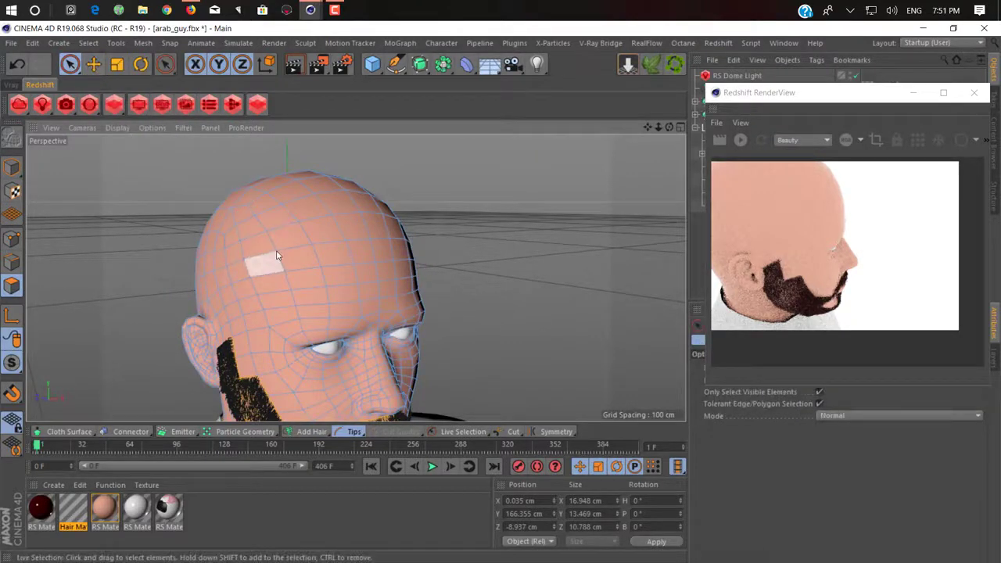
alt+drag(293, 253, 200, 249)
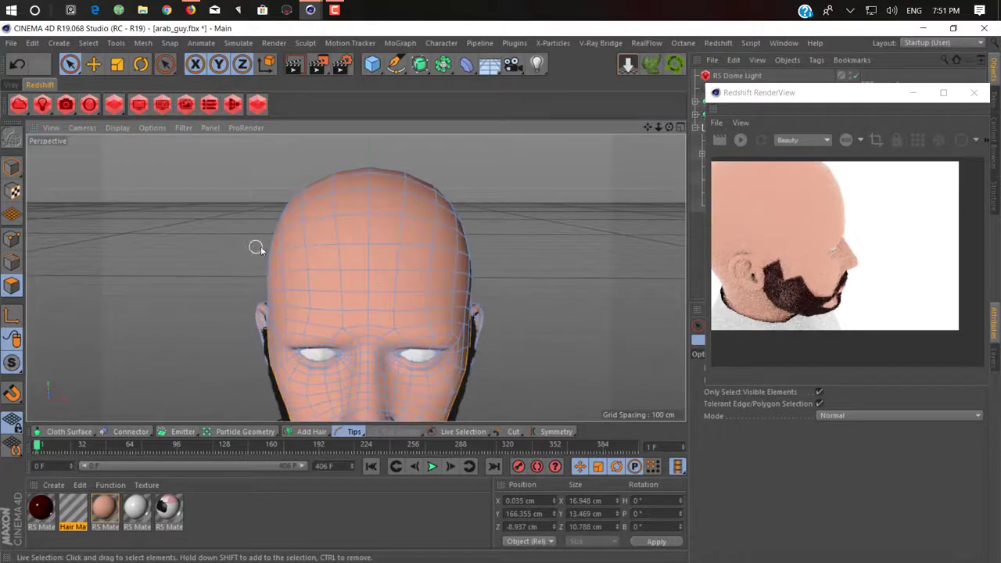
mouse_move(273, 239)
mouse_down()
mouse_move(444, 239)
mouse_move(366, 222)
mouse_up()
drag(300, 203, 463, 201)
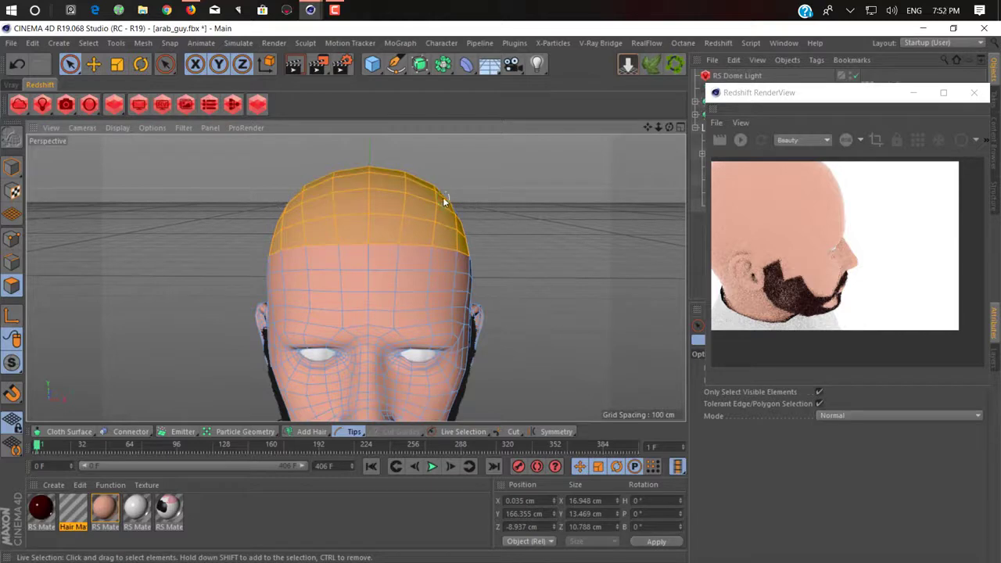
Extend the scalp selection over the left side above the ear and across the back of the head
mouse_move(425, 234)
alt+mouse_down()
mouse_move(216, 250)
mouse_move(357, 242)
mouse_move(391, 257)
mouse_move(388, 272)
alt+mouse_up()
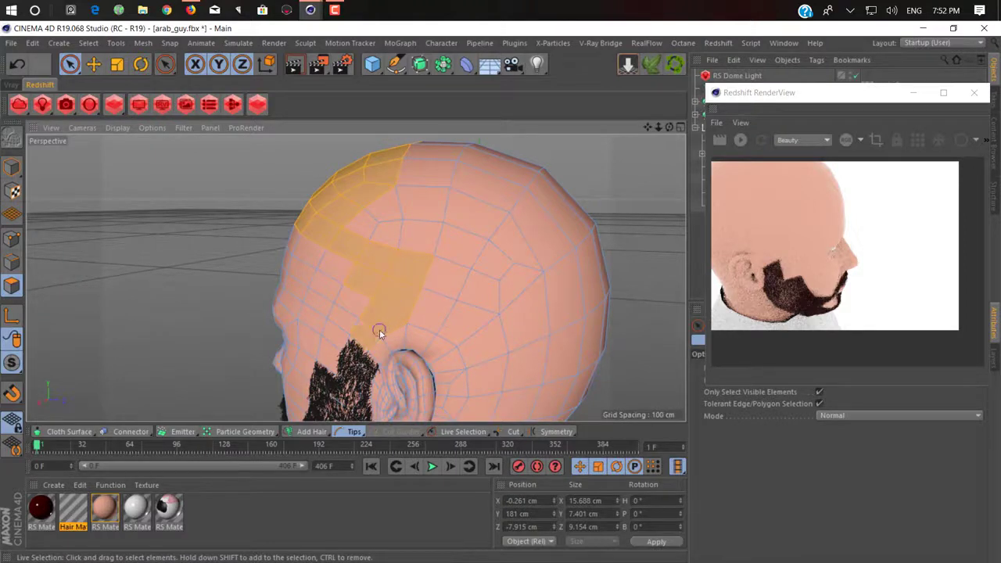
mouse_move(416, 312)
mouse_down()
mouse_move(498, 331)
mouse_move(376, 228)
mouse_move(351, 227)
mouse_up()
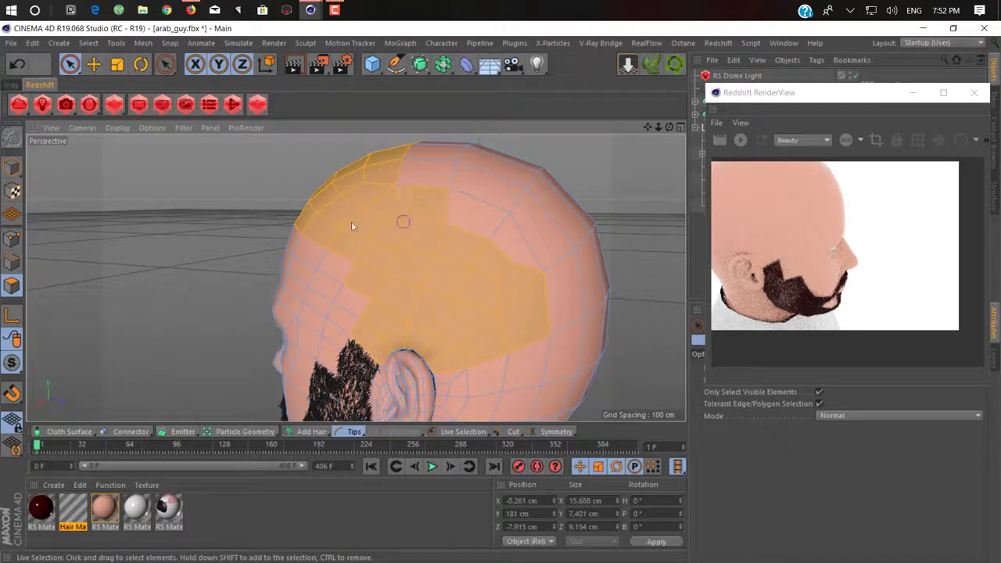
mouse_move(520, 186)
mouse_down()
mouse_move(547, 187)
mouse_move(536, 290)
mouse_move(617, 246)
mouse_move(548, 352)
mouse_move(449, 358)
mouse_move(410, 225)
mouse_move(409, 239)
mouse_move(433, 221)
mouse_move(342, 251)
mouse_move(405, 282)
mouse_up()
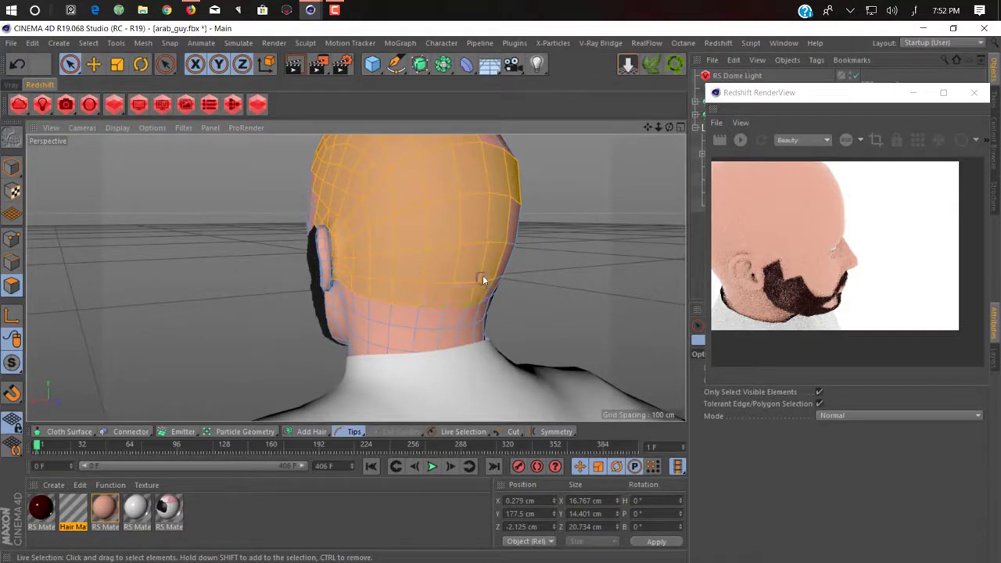
Add the remaining scalp polygons on the right side of the head, down to the sideburn, to the selection
alt+drag(454, 234, 290, 268)
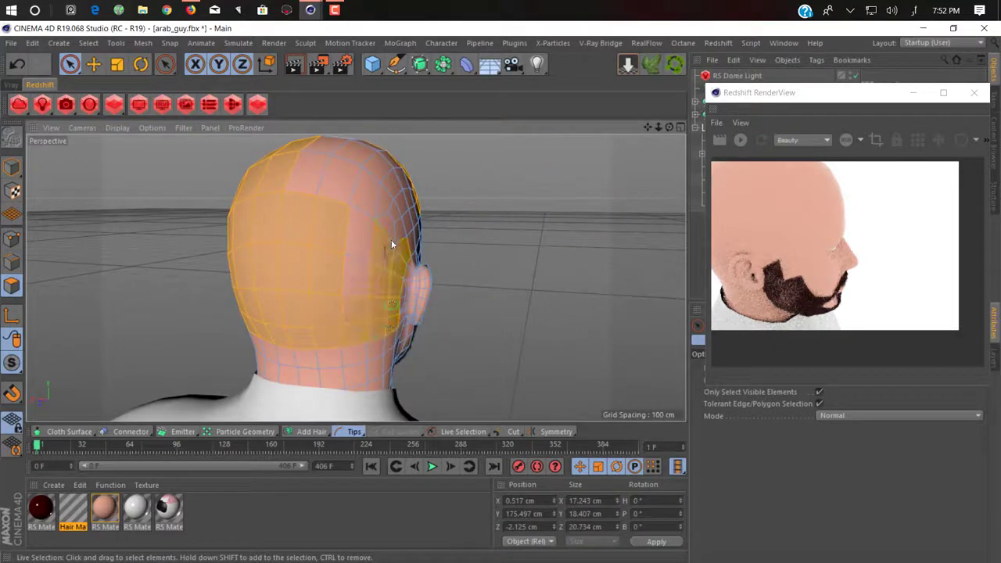
mouse_move(391, 244)
shift+mouse_down()
mouse_move(402, 279)
mouse_move(396, 311)
mouse_move(399, 298)
shift+mouse_up()
mouse_move(402, 233)
shift+mouse_down()
mouse_move(415, 195)
mouse_move(443, 208)
mouse_move(358, 246)
shift+mouse_up()
alt+drag(413, 279, 381, 288)
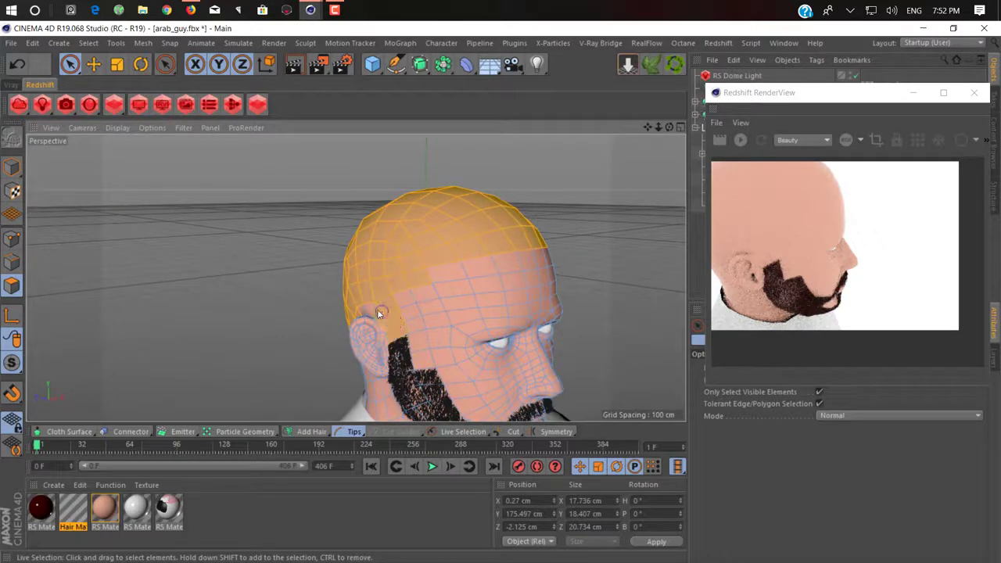
alt+drag(388, 307, 461, 335)
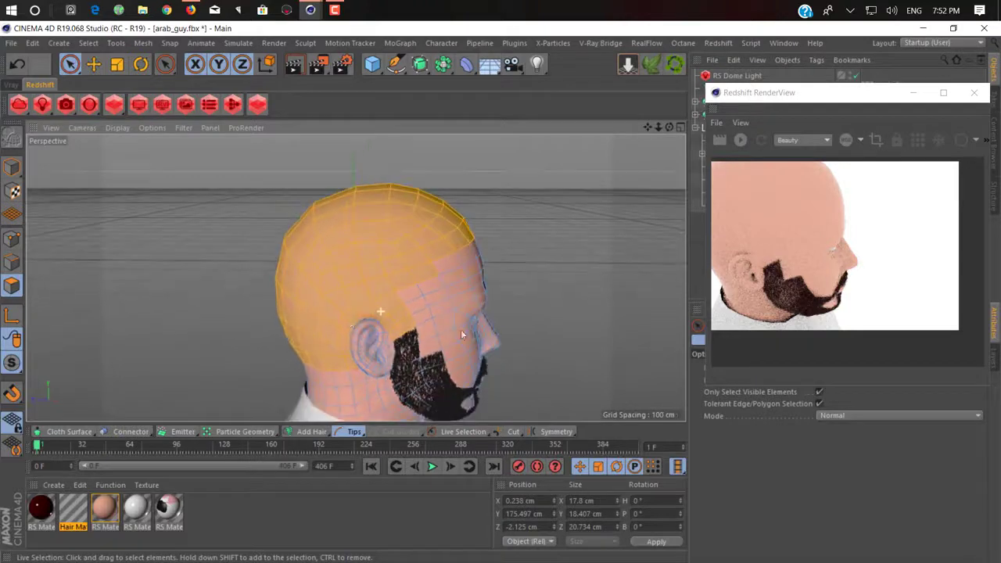
Clean up the scalp selection around the ears so it follows the hairline on both sides
mouse_move(355, 375)
alt+mouse_down()
mouse_move(226, 291)
mouse_move(490, 285)
mouse_move(389, 239)
mouse_move(313, 297)
mouse_move(474, 290)
mouse_move(391, 263)
mouse_move(180, 271)
mouse_move(373, 261)
mouse_move(259, 308)
mouse_move(380, 302)
mouse_move(424, 283)
mouse_move(512, 273)
mouse_move(411, 301)
alt+mouse_up()
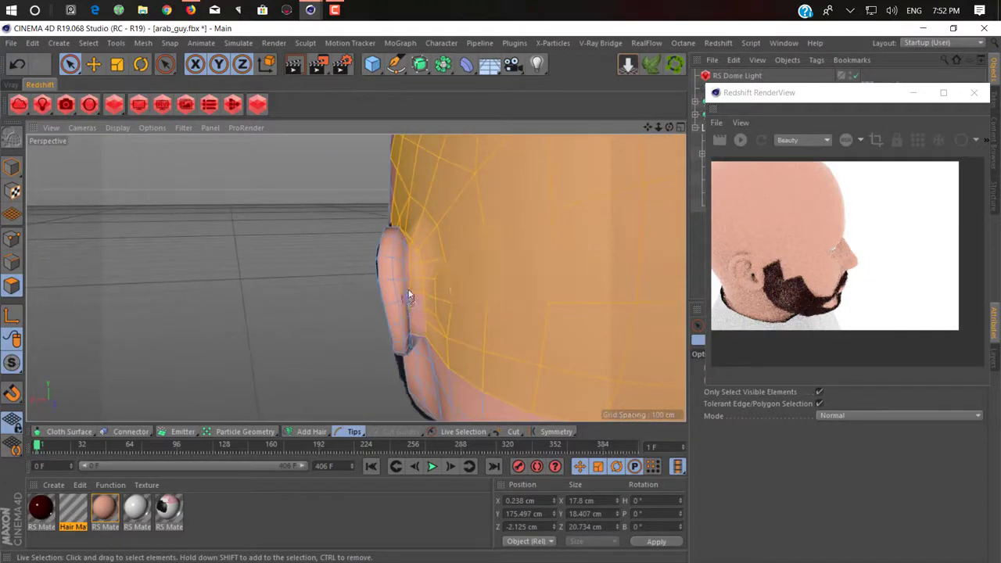
alt+drag(405, 249, 482, 328)
scroll(258, 229, down, 5)
alt+drag(226, 198, 368, 301)
Minimize the Redshift RenderView and rename the existing Hair object as beard
click(915, 93)
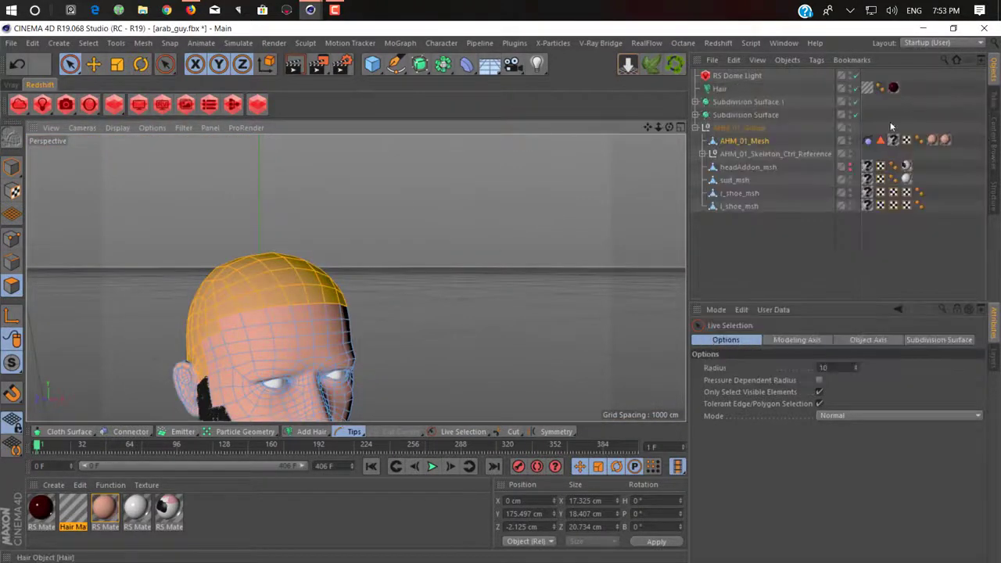
click(719, 88)
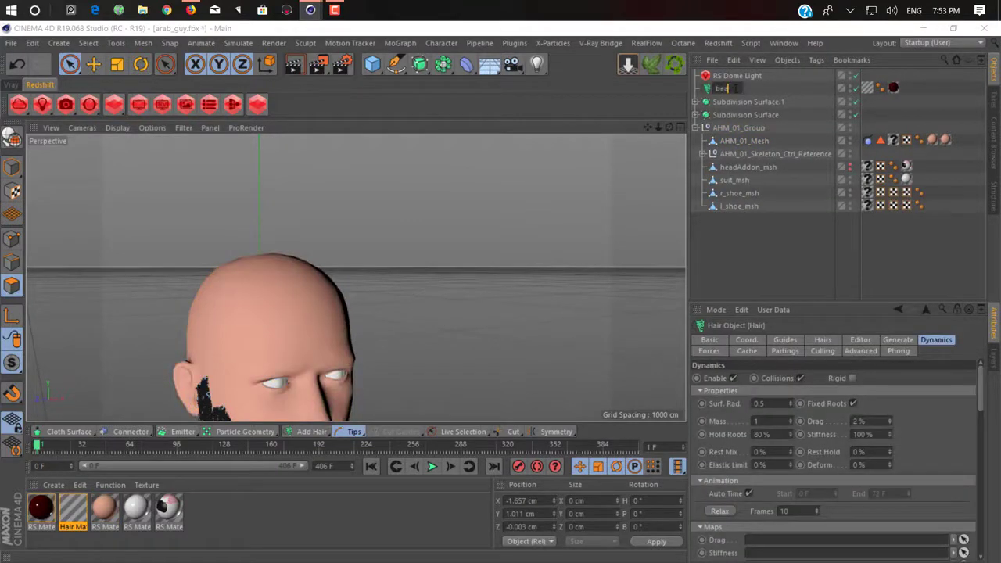
text(beard)
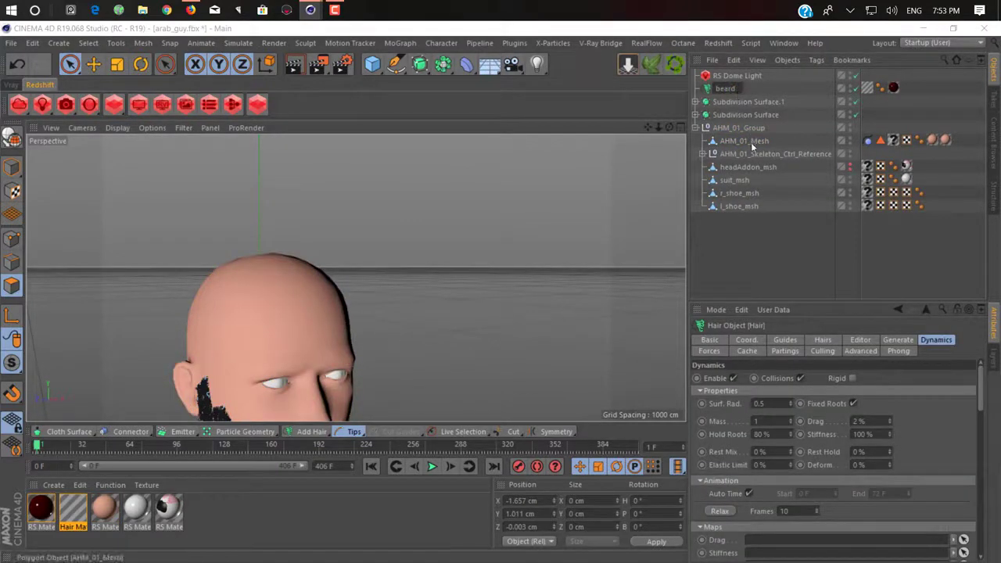
key(Return)
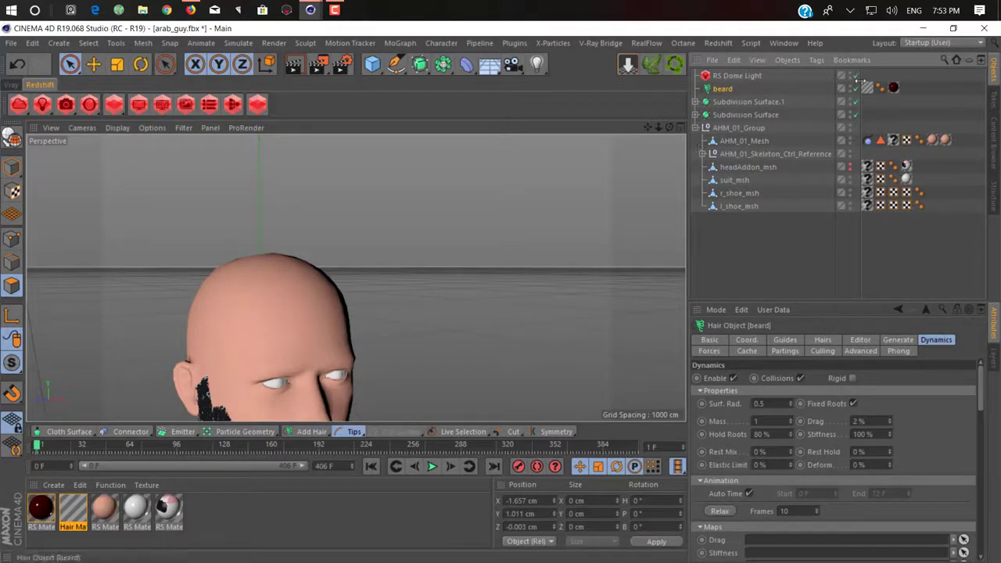
Add a new Hair object to the selected scalp polygons of AHM_01_Mesh
click(736, 142)
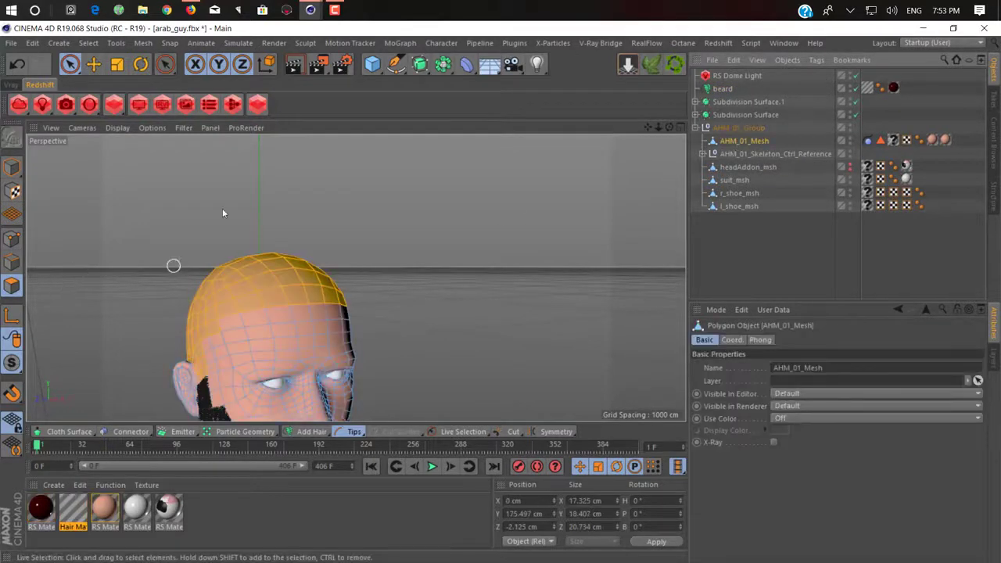
click(93, 65)
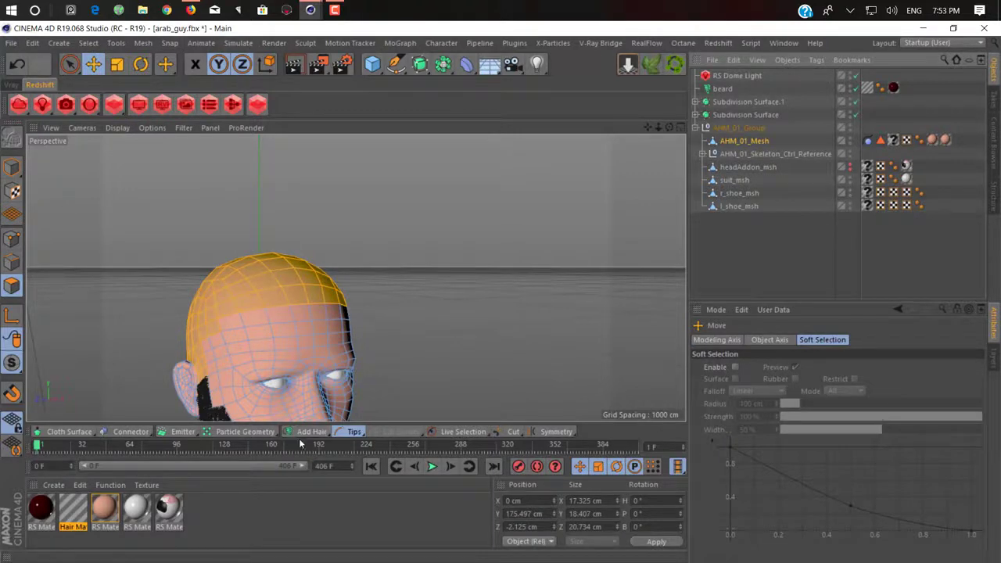
drag(304, 434, 344, 442)
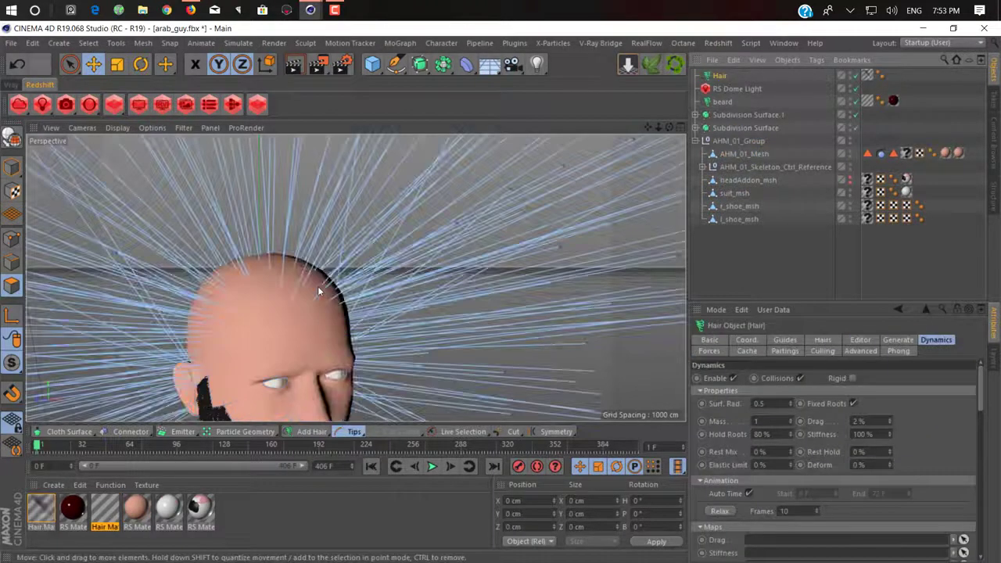
Shorten the new Hair object's guides to a few centimetres so they stay close to the scalp
alt+drag(308, 277, 223, 305)
alt+right_drag(263, 316, 282, 340)
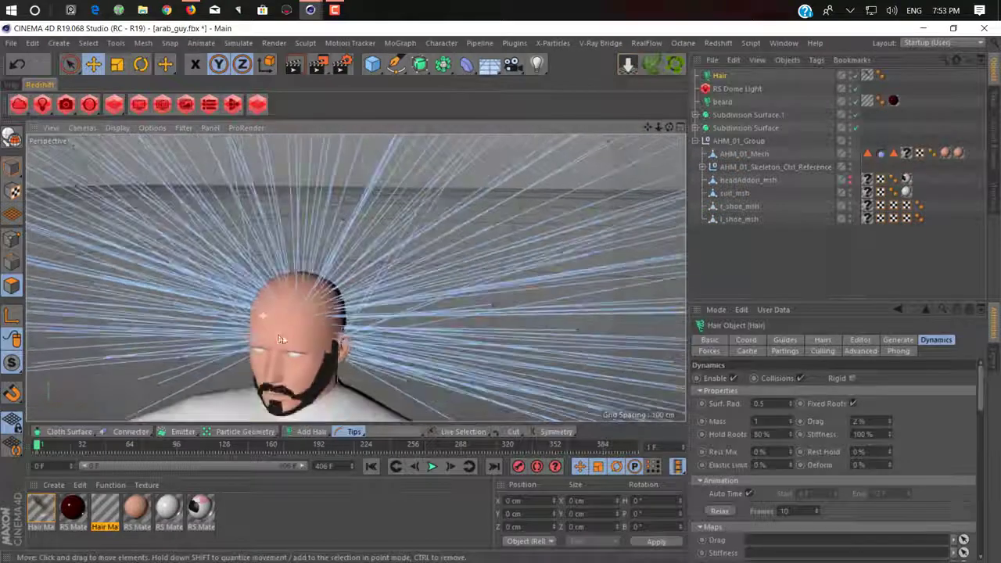
alt+drag(280, 339, 308, 282)
alt+drag(271, 314, 310, 326)
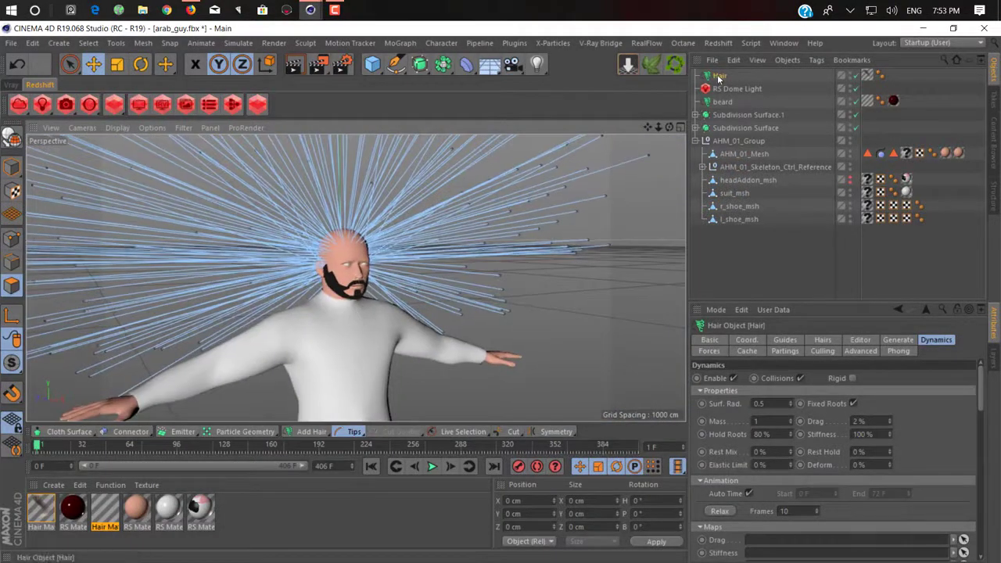
click(785, 340)
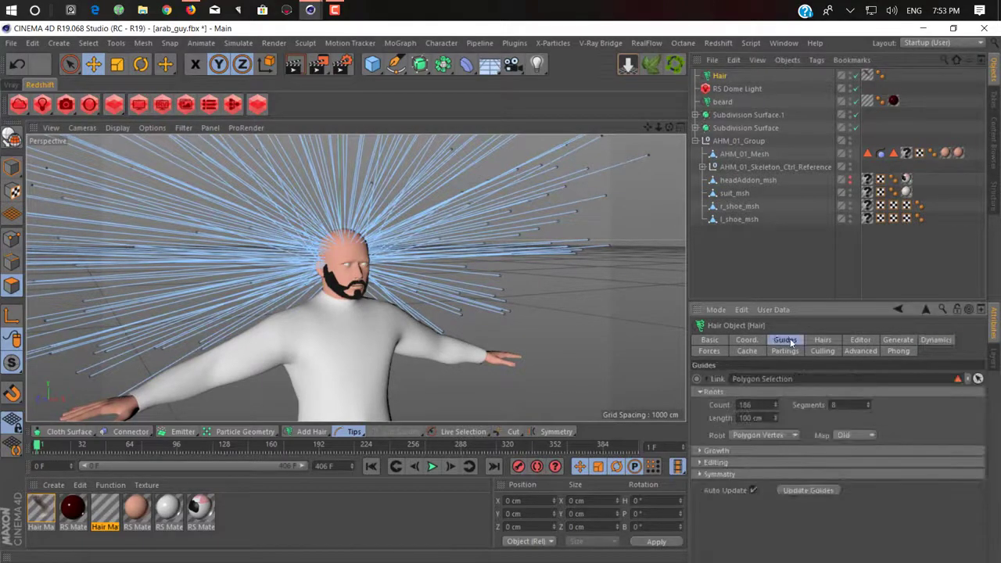
drag(776, 419, 775, 493)
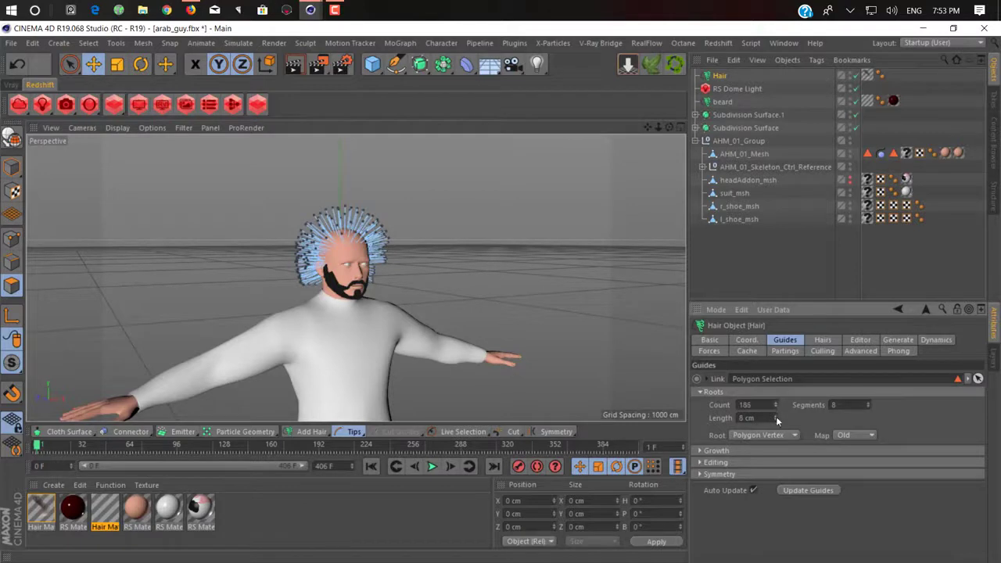
Set the new Hair object's editor display to Hair Lines
click(831, 352)
click(822, 339)
click(860, 340)
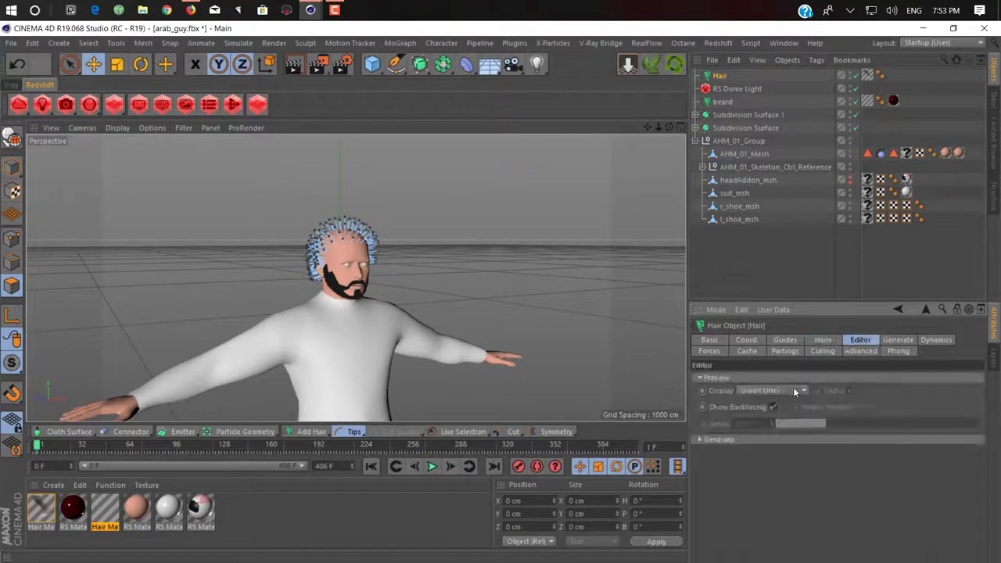
click(794, 390)
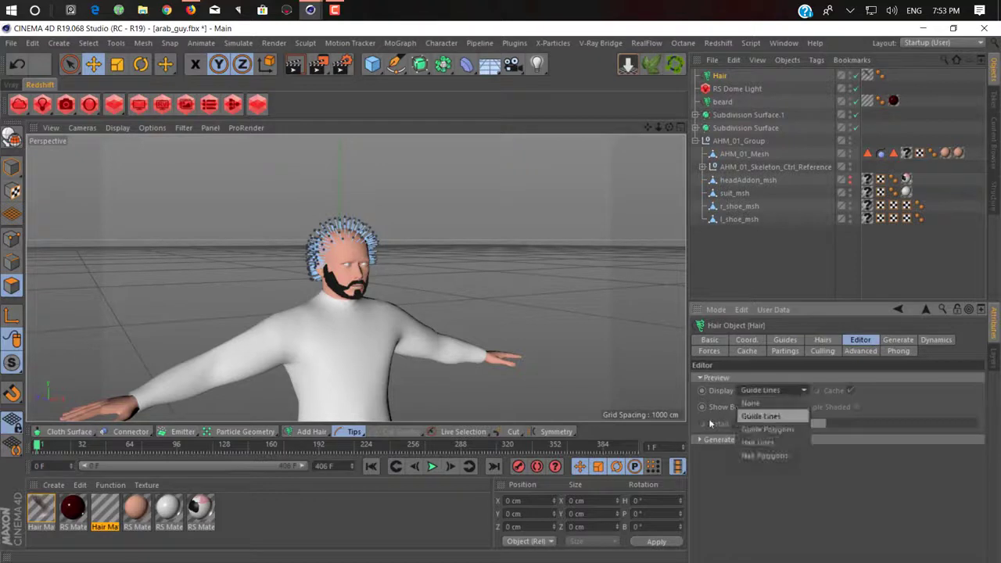
click(759, 442)
Set the hair count of the scalp hair to 50000
click(823, 339)
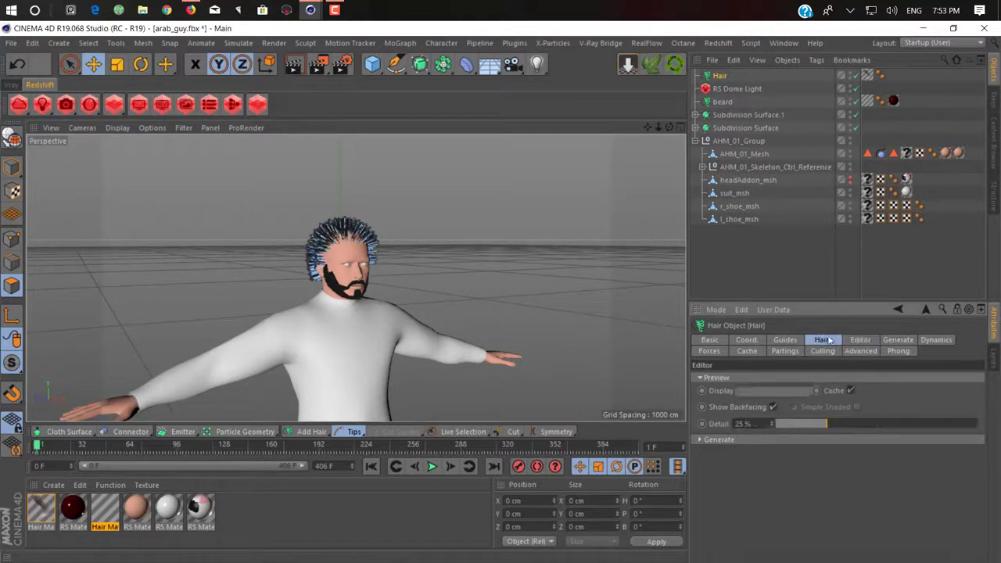
text(0000)
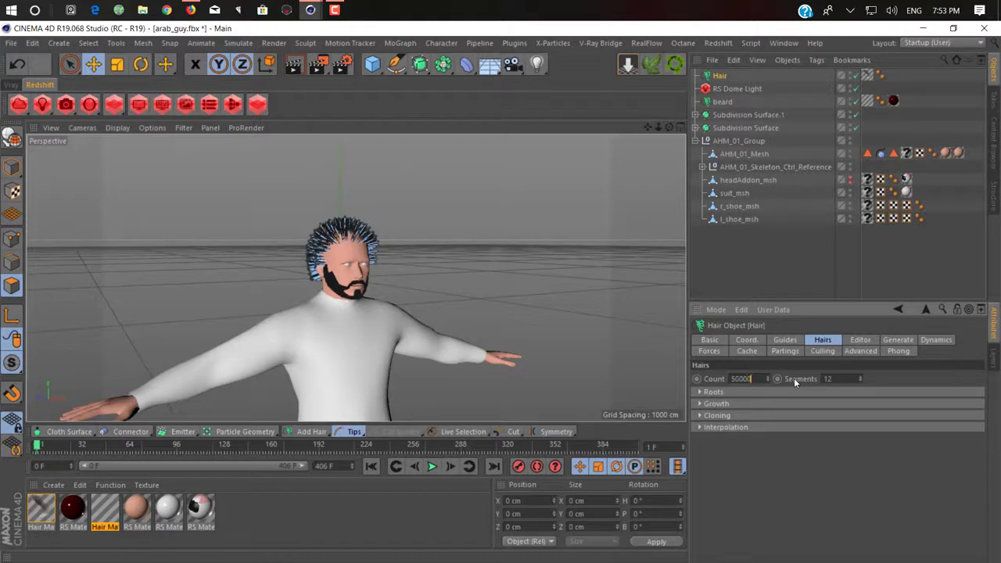
key(Return)
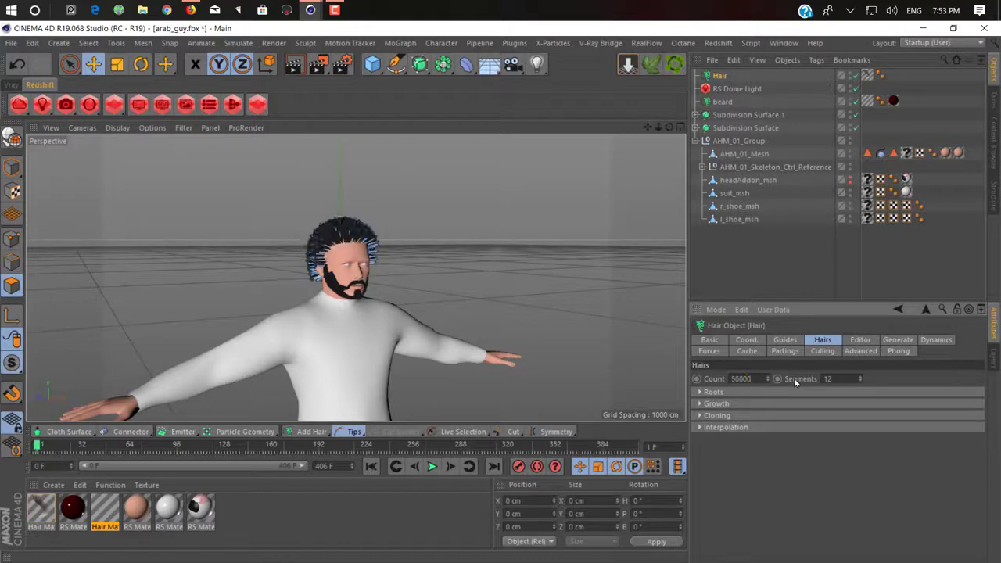
Set the root and tip thickness of the scalp hair's material to 0.02 cm each
click(43, 508)
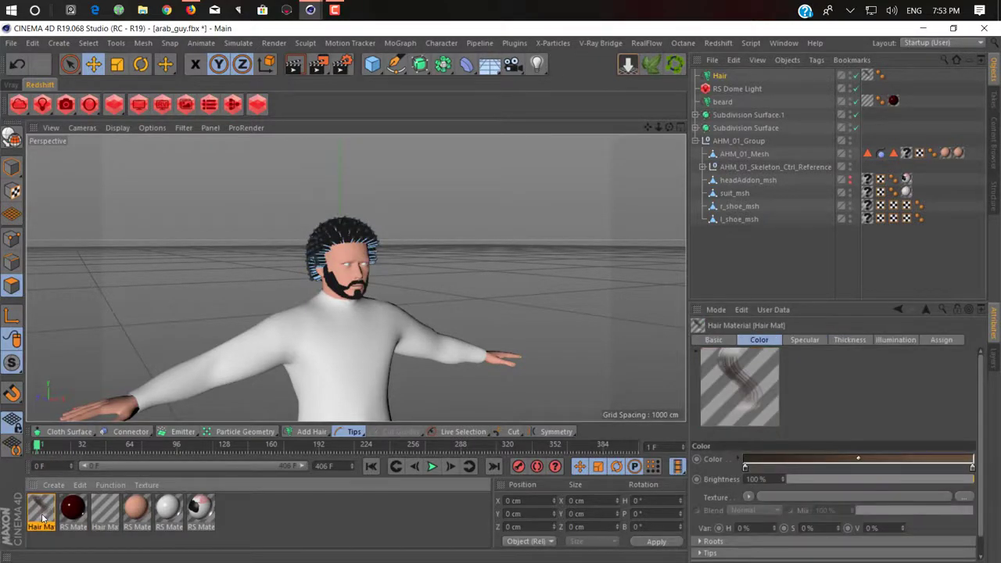
double_click(47, 524)
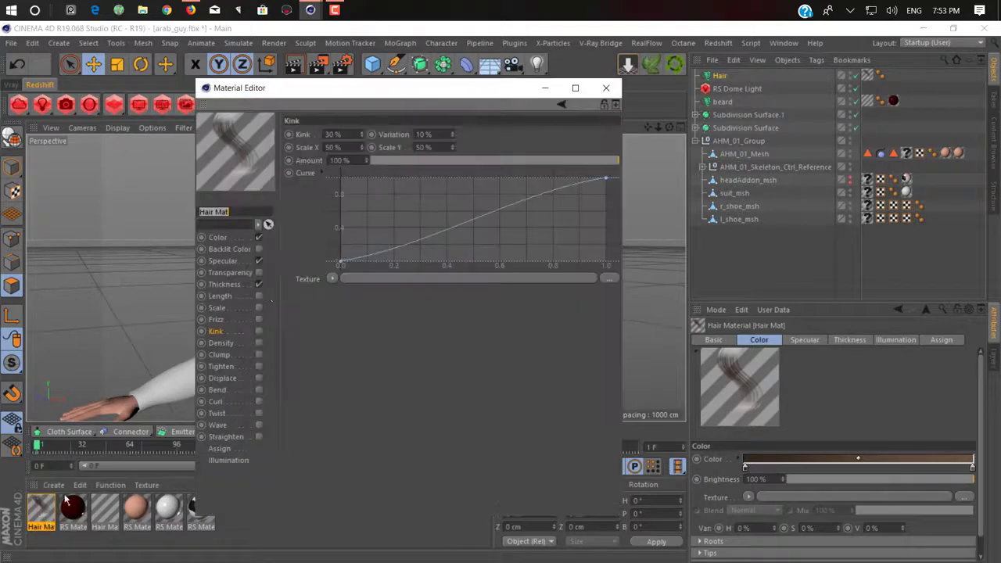
click(223, 261)
click(224, 283)
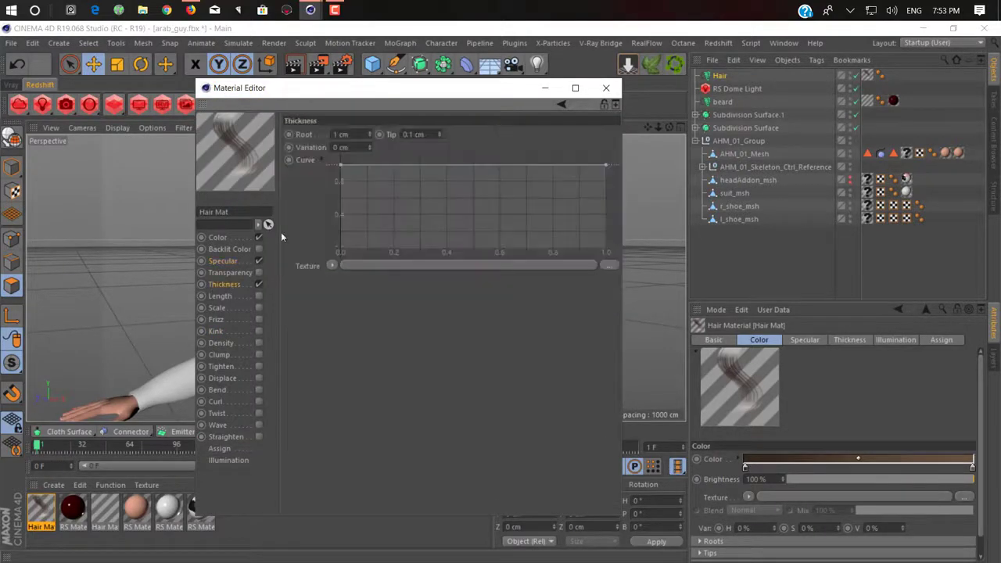
drag(351, 135, 165, 109)
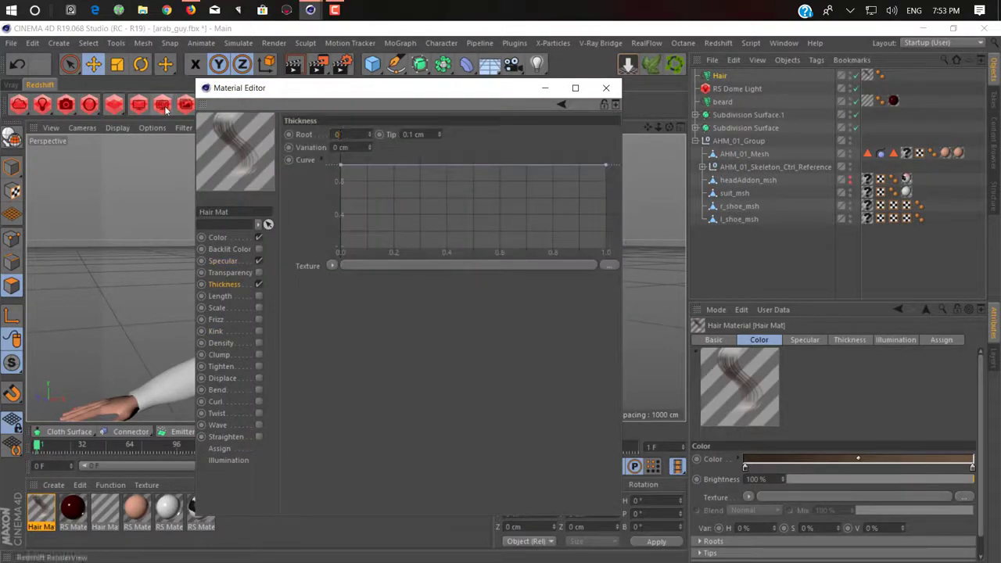
key(Tab)
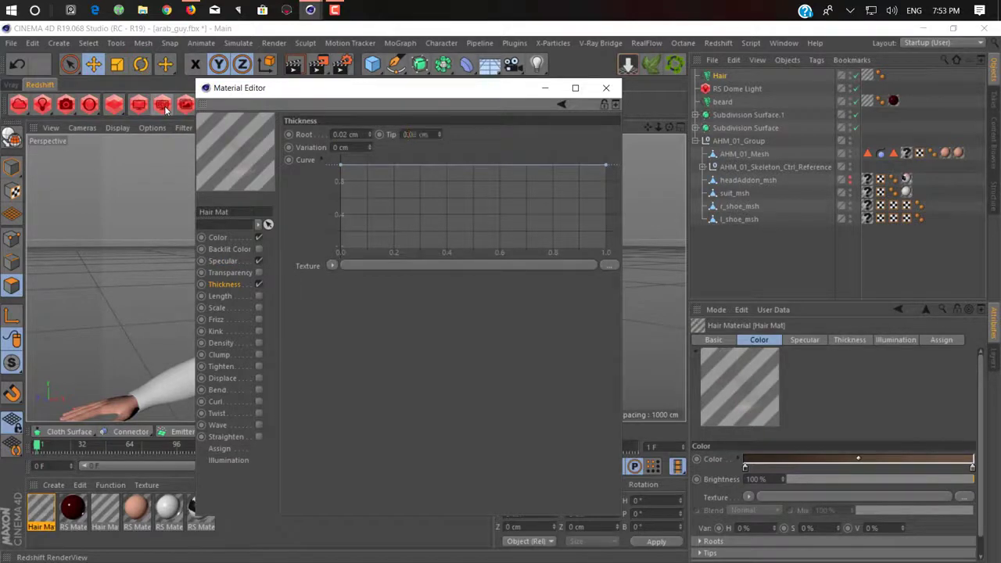
key(Return)
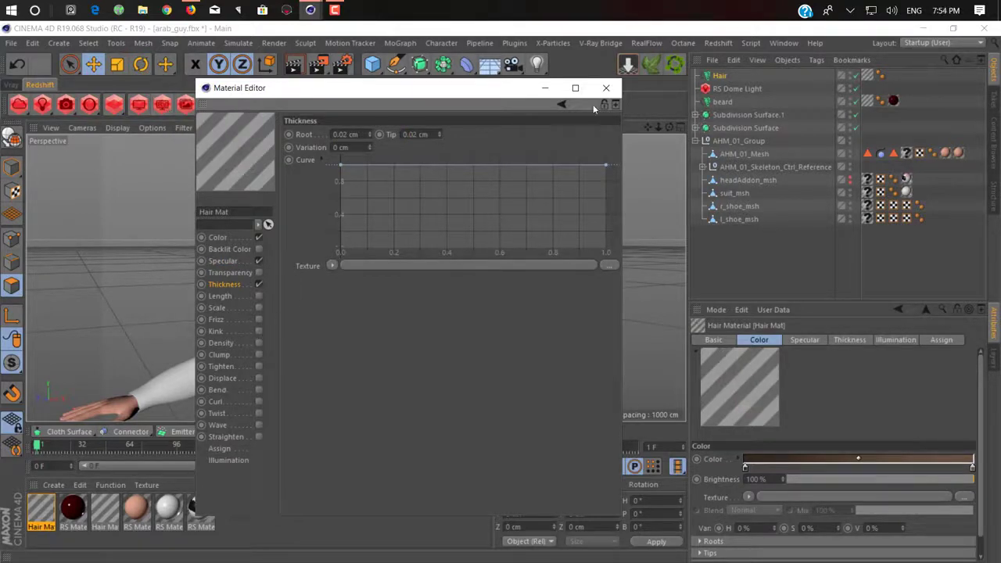
Play the hair dynamics from frame 0 and stop at frame 8 to let the scalp hair drop around the head
click(545, 88)
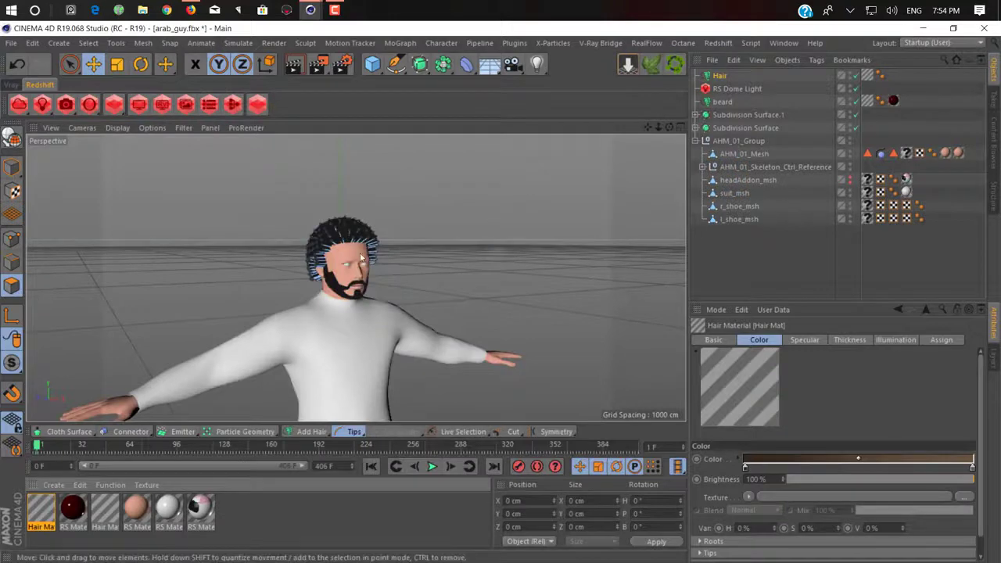
scroll(361, 258, up, 5)
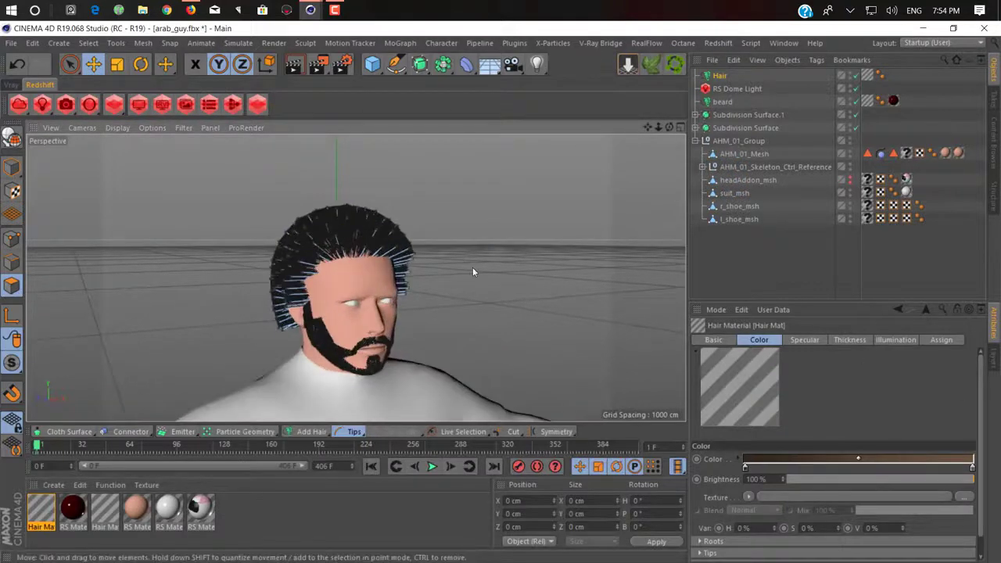
alt+drag(358, 280, 412, 349)
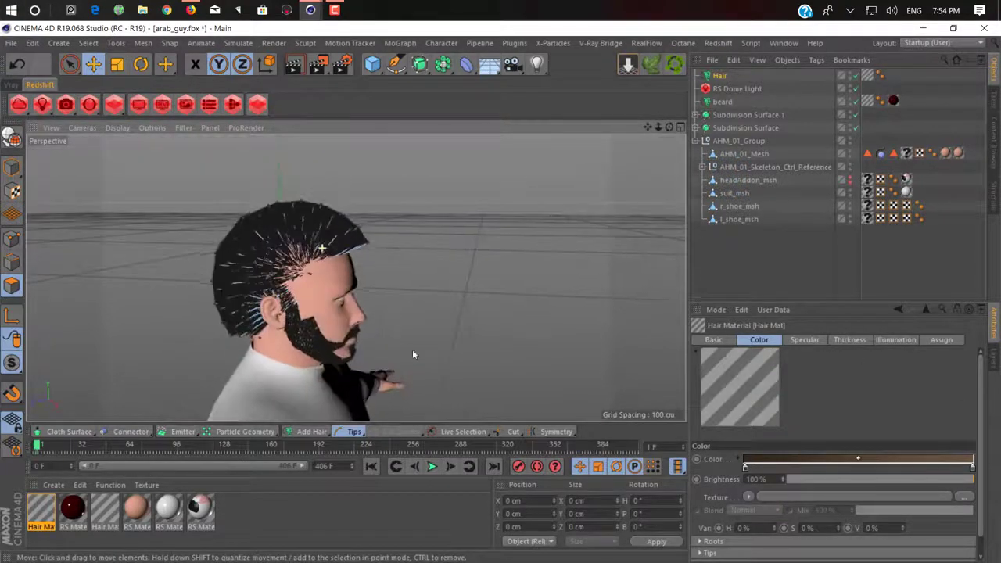
click(371, 466)
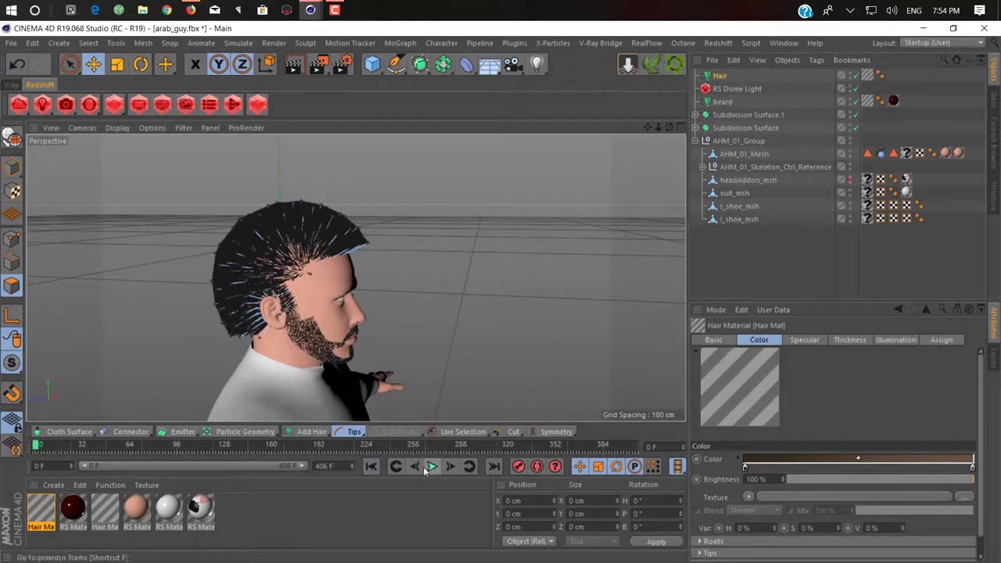
click(431, 467)
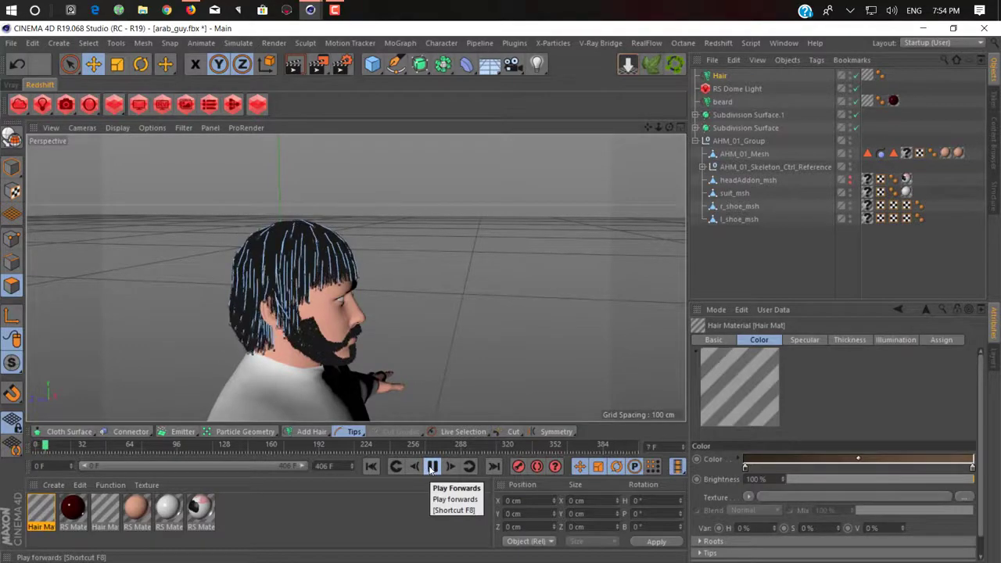
click(430, 468)
Examine the fallen hair from several sides and render a quick preview of the perspective view
alt+drag(255, 277, 152, 279)
scroll(262, 276, up, 3)
alt+drag(263, 273, 420, 284)
alt+drag(211, 274, 368, 275)
click(318, 63)
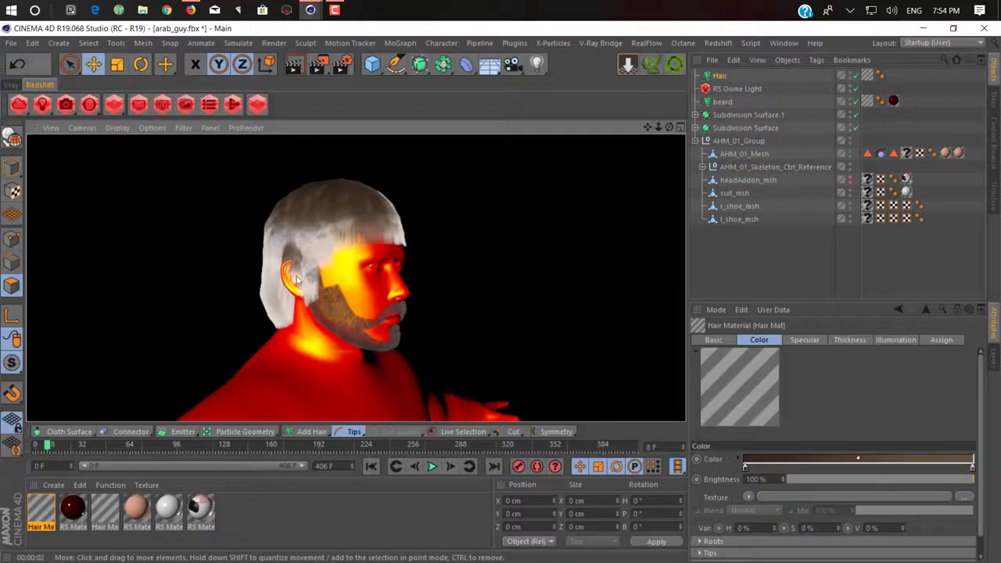
alt+drag(351, 326, 188, 338)
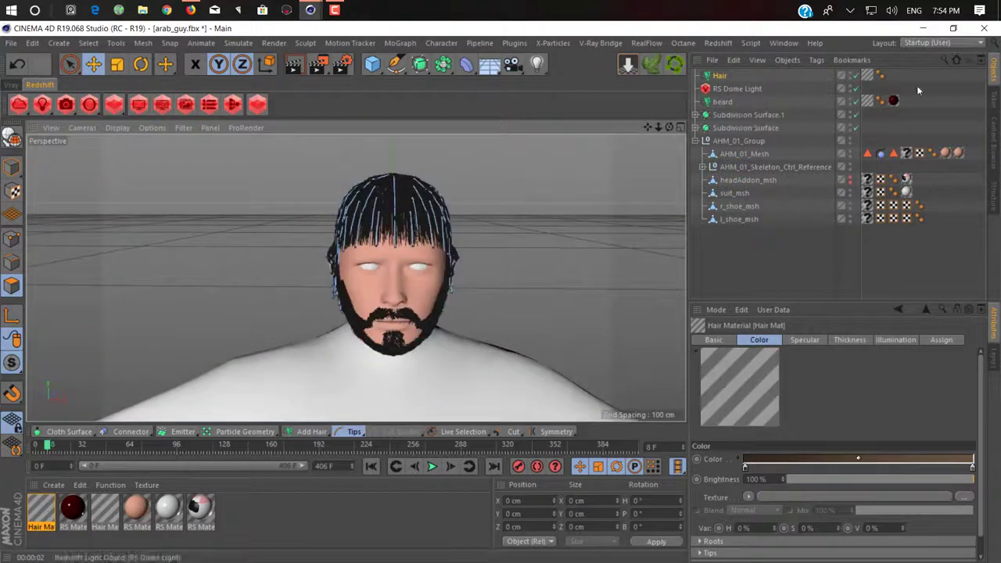
Copy the beard's RS Material.1 texture tag onto the scalp Hair object
click(893, 101)
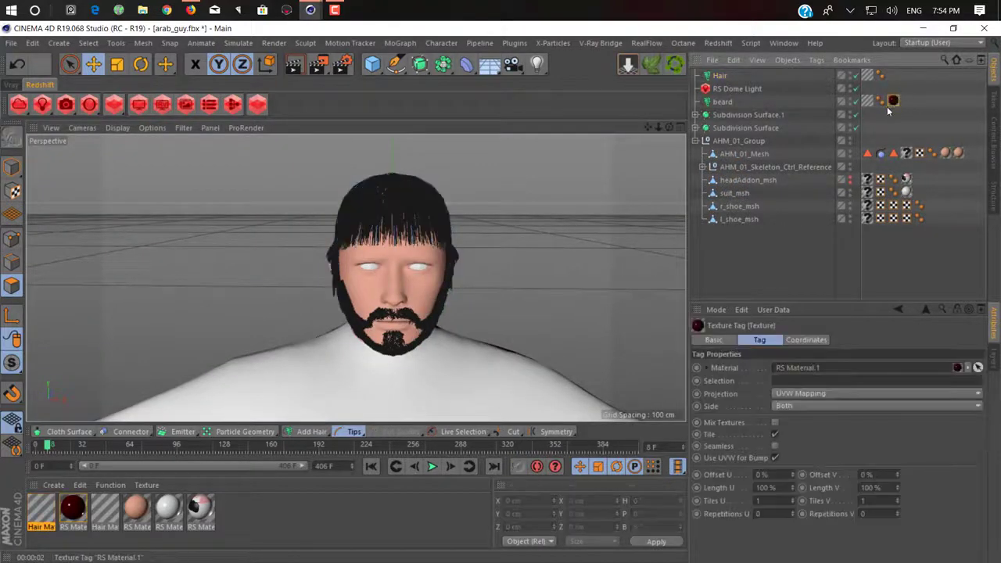
ctrl+drag(899, 74, 893, 75)
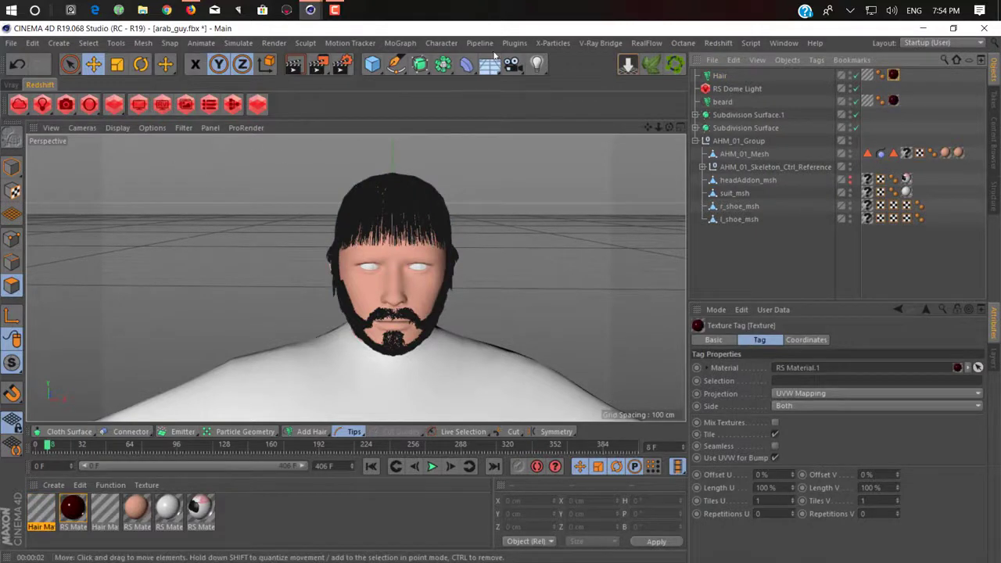
Start a live render in the Redshift RenderView and examine the hair around the ear from the side
mouse_move(312, 9)
click(336, 72)
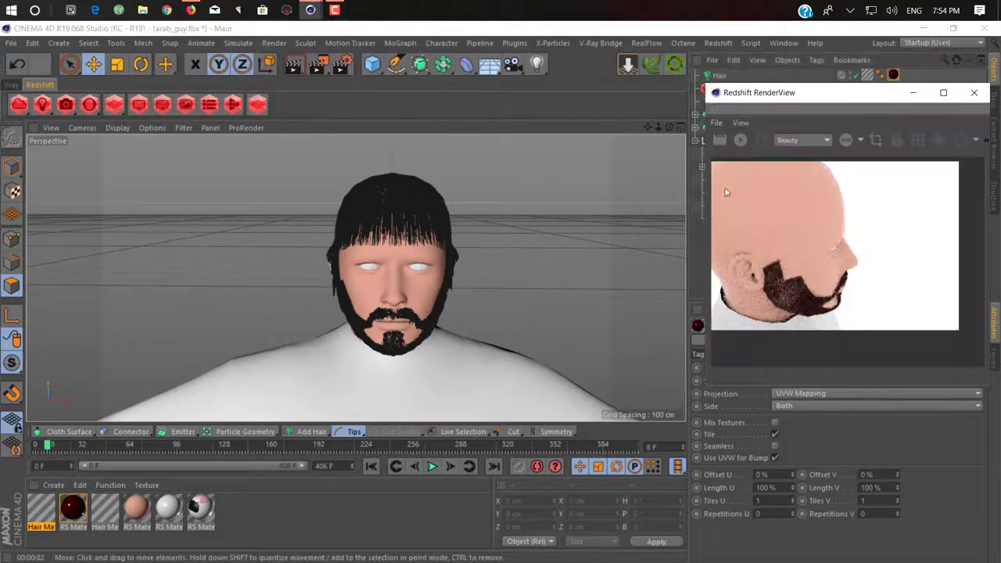
click(737, 140)
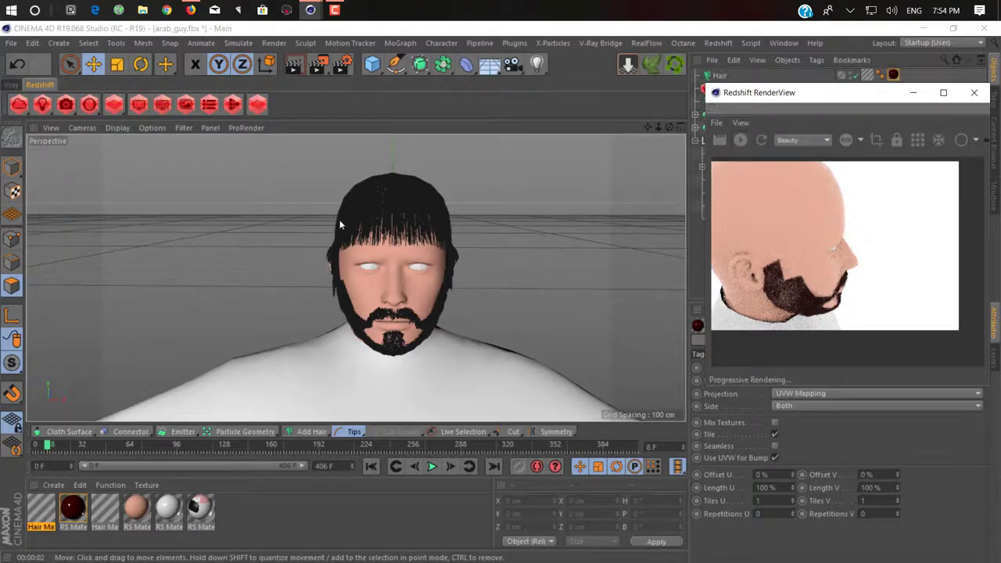
alt+drag(344, 217, 450, 268)
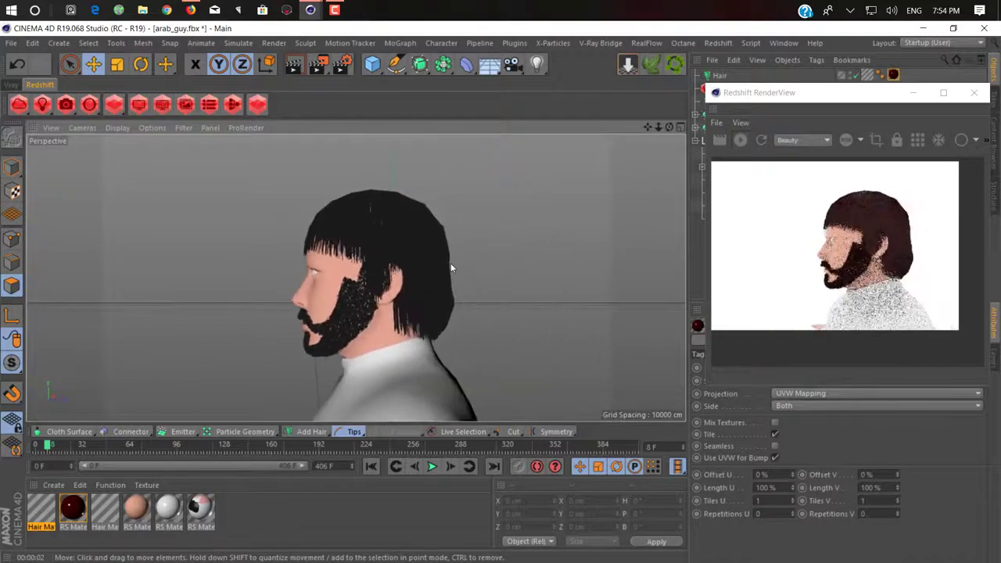
scroll(446, 266, up, 5)
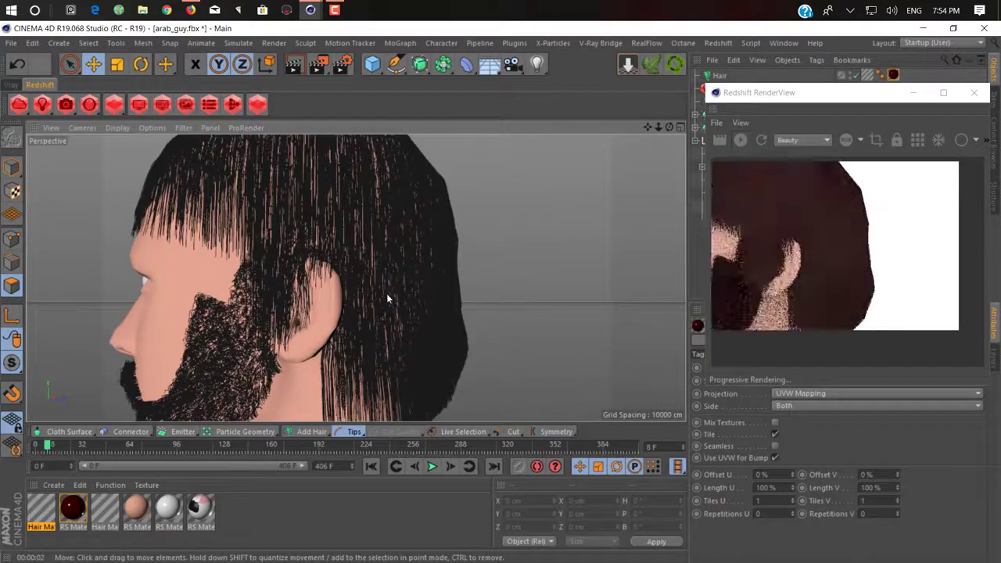
Enable the Kink channel in the scalp hair's Hair Mat material
double_click(39, 517)
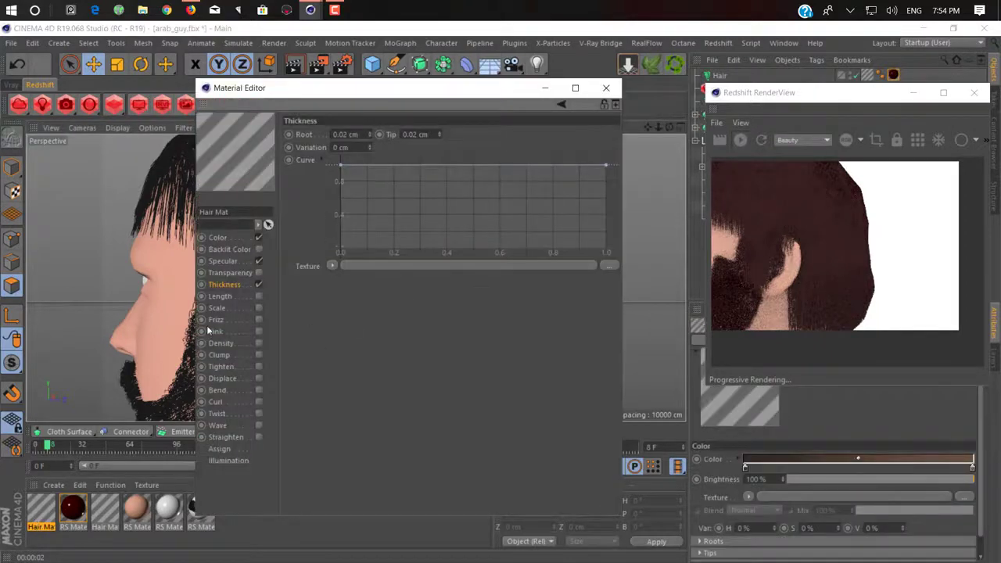
click(259, 332)
click(796, 118)
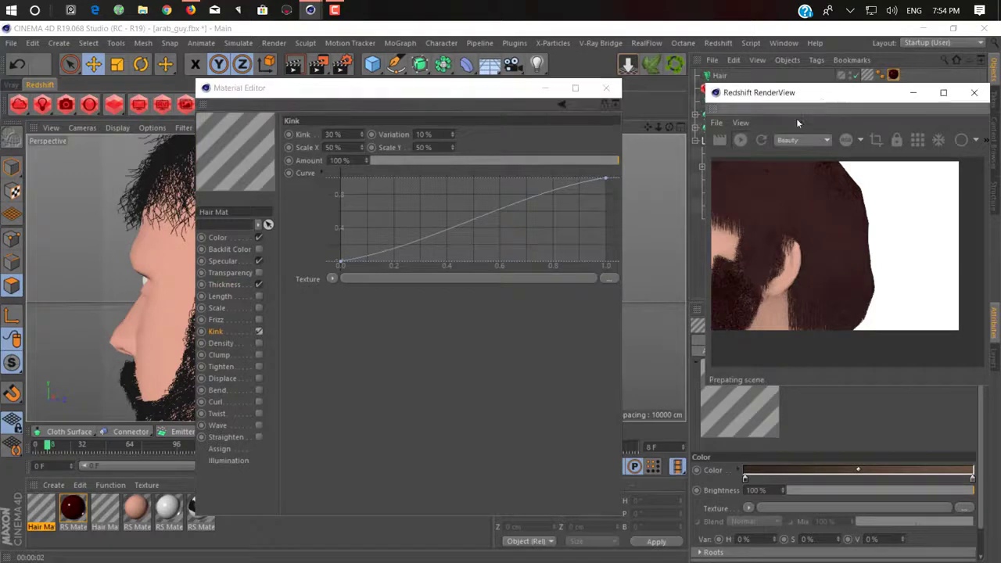
Remove the RS Material.1 texture tag from the scalp Hair object so that only its Hair Mat remains
drag(796, 118, 705, 178)
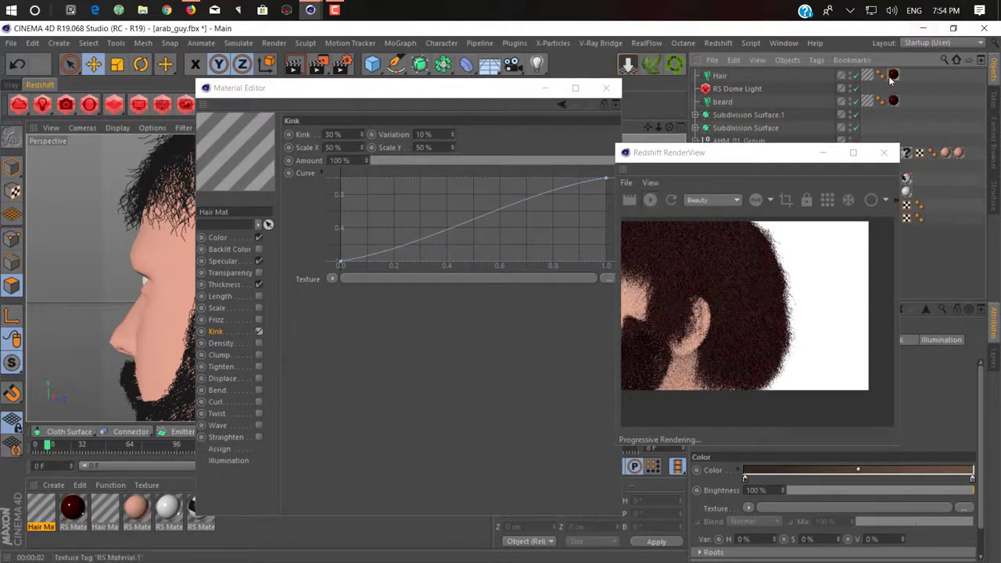
click(892, 76)
drag(891, 76, 893, 100)
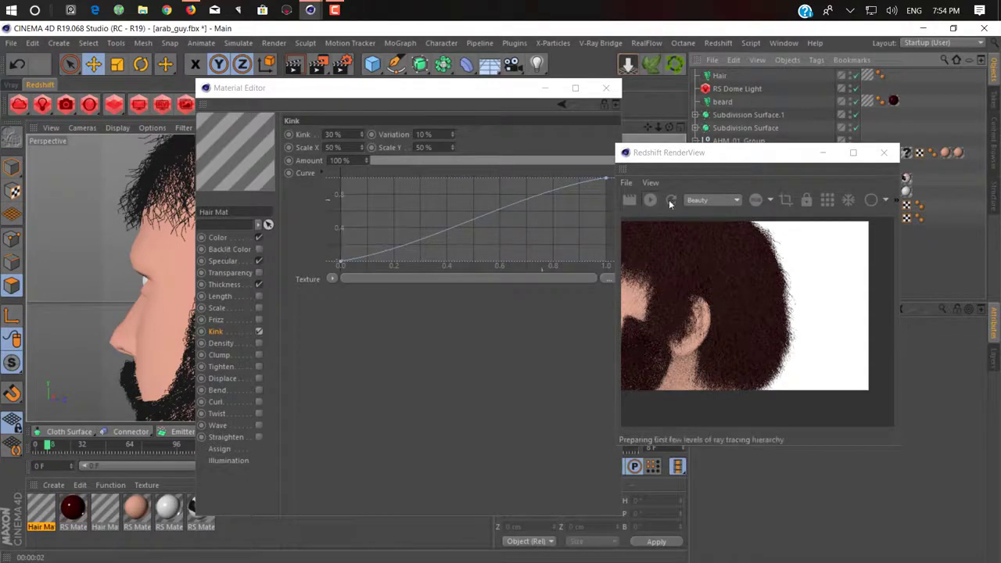
drag(692, 153, 735, 163)
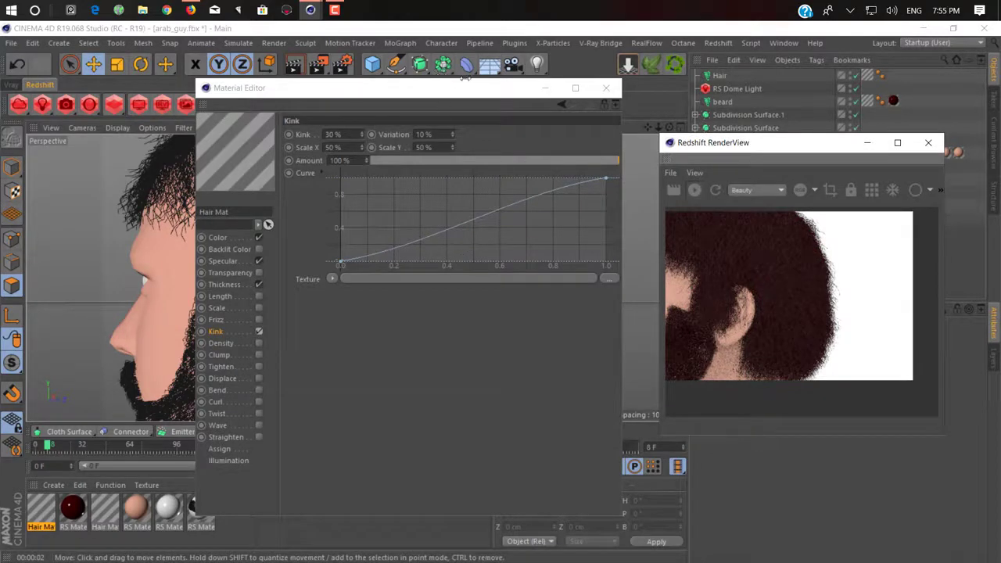
Set the primary specular color of the scalp hair's material to dark red, H 0°, S 100%, V 17%
drag(452, 94, 370, 110)
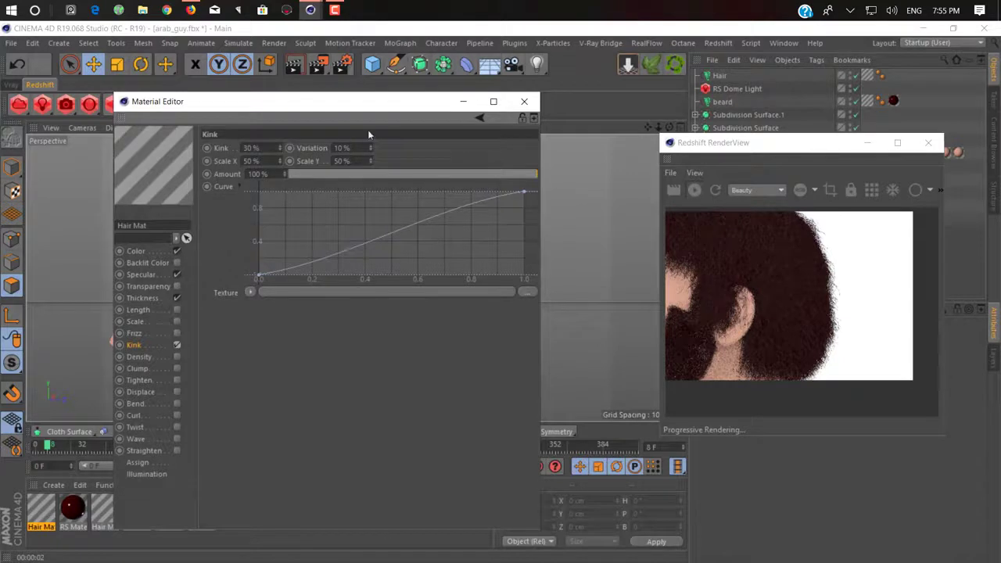
click(140, 274)
click(280, 158)
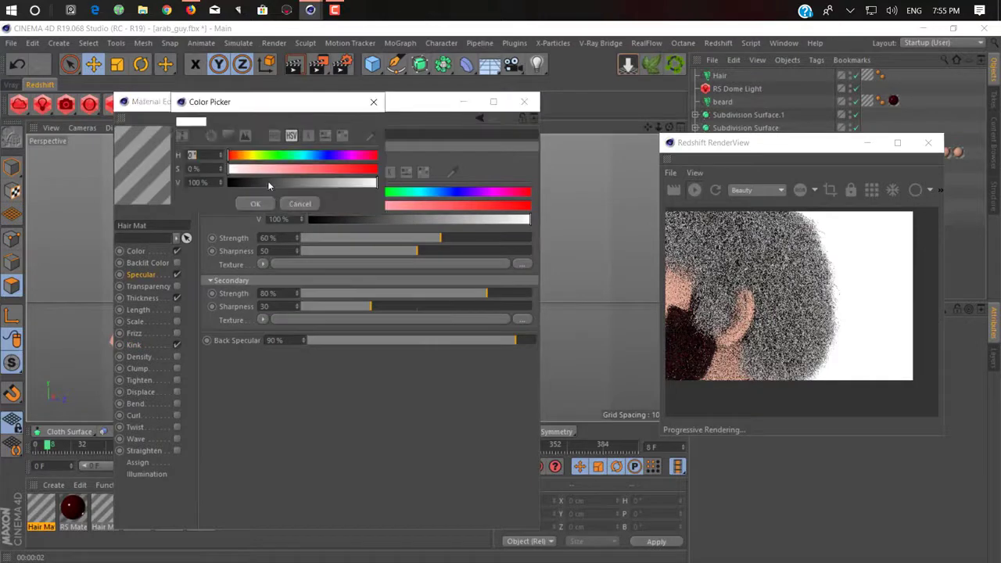
click(267, 182)
drag(273, 169, 397, 170)
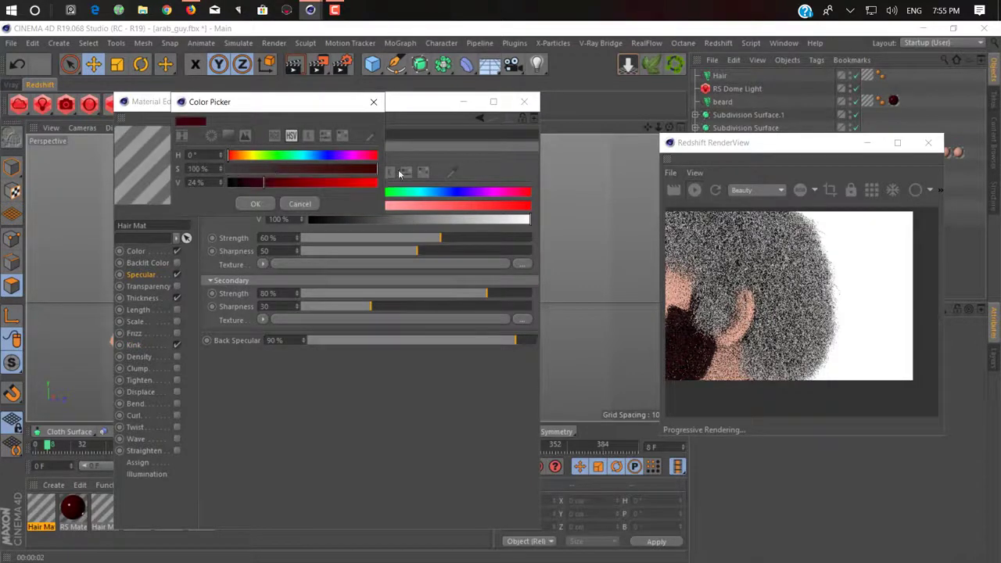
click(277, 183)
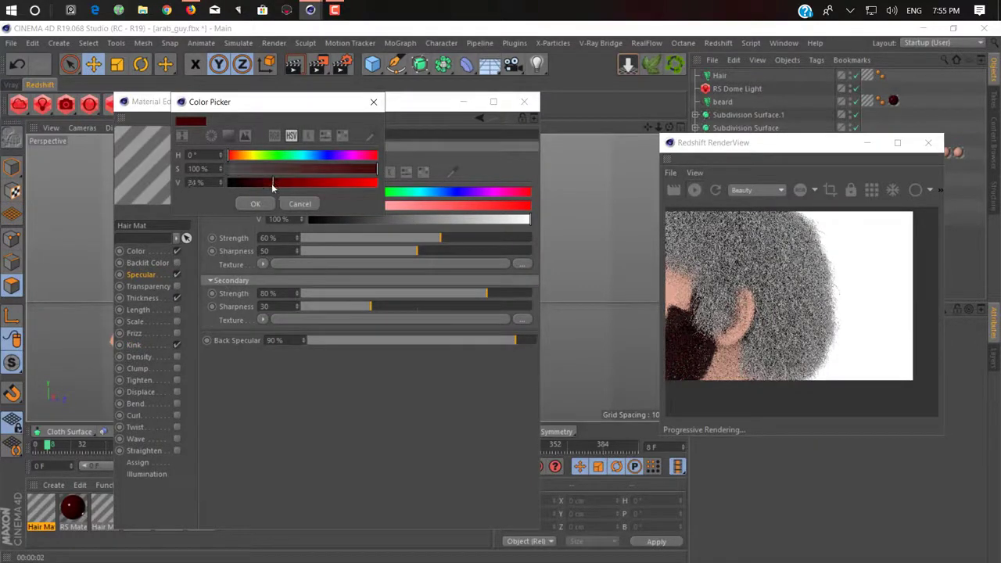
drag(273, 184, 271, 183)
click(273, 156)
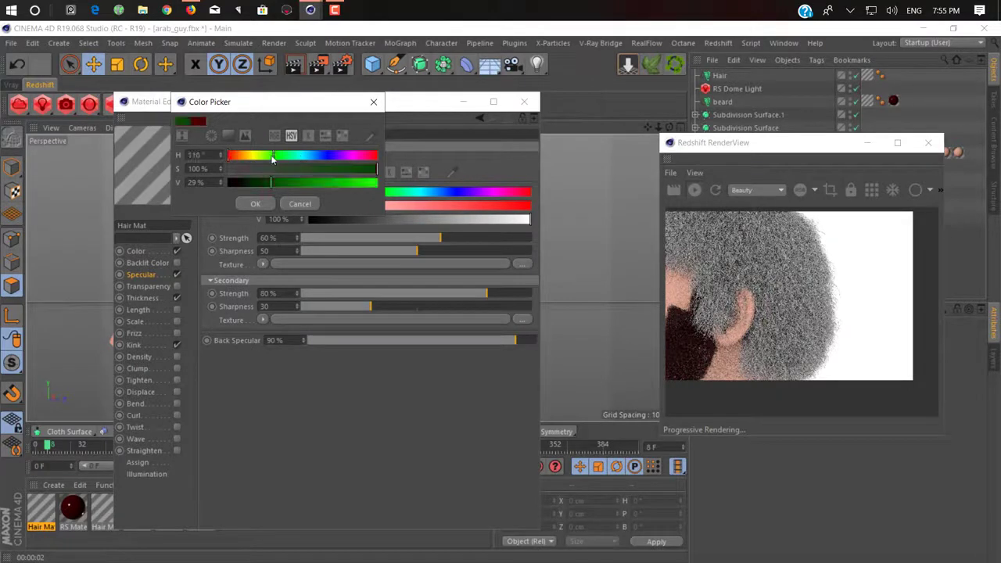
drag(269, 155, 578, 153)
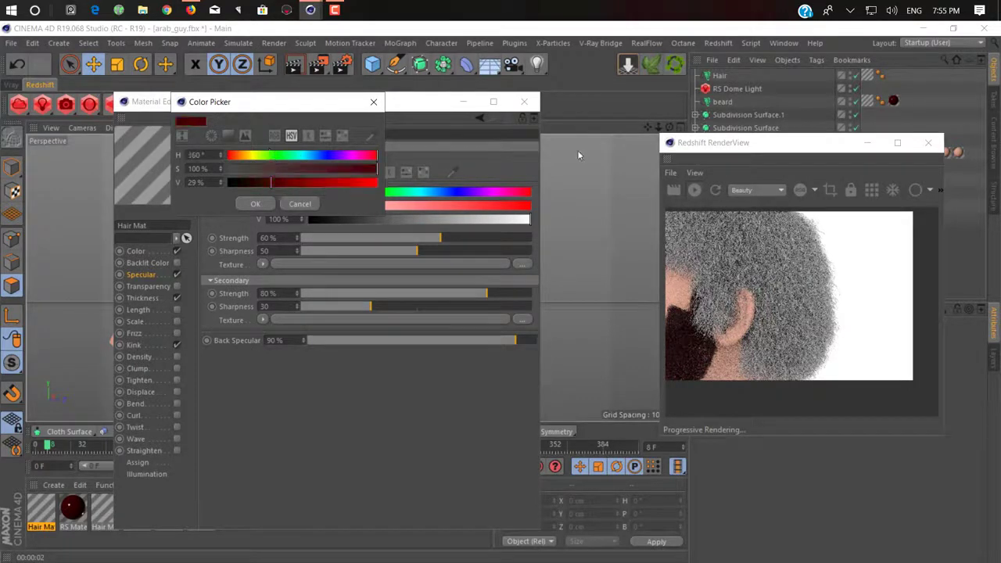
click(254, 183)
click(254, 203)
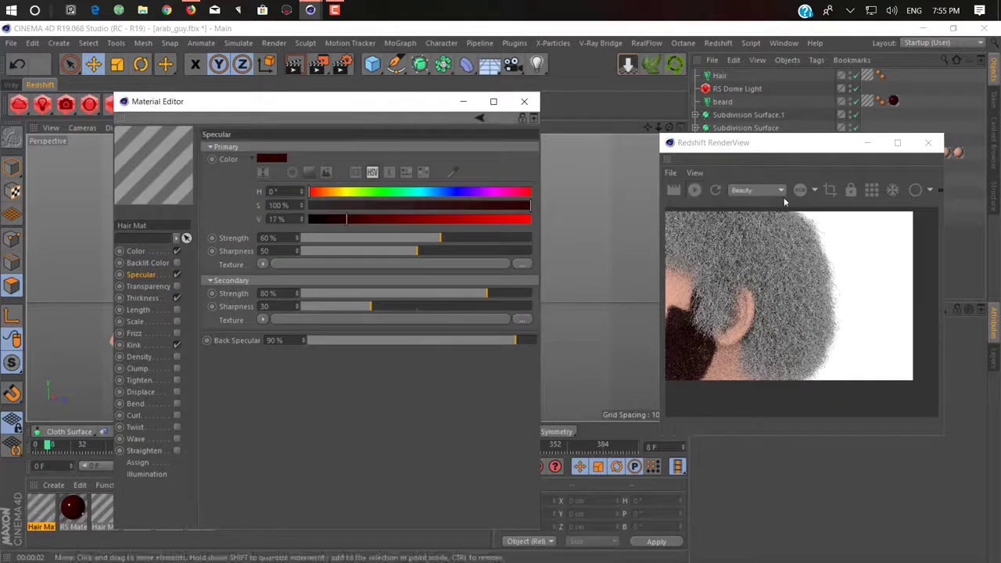
click(703, 200)
click(524, 103)
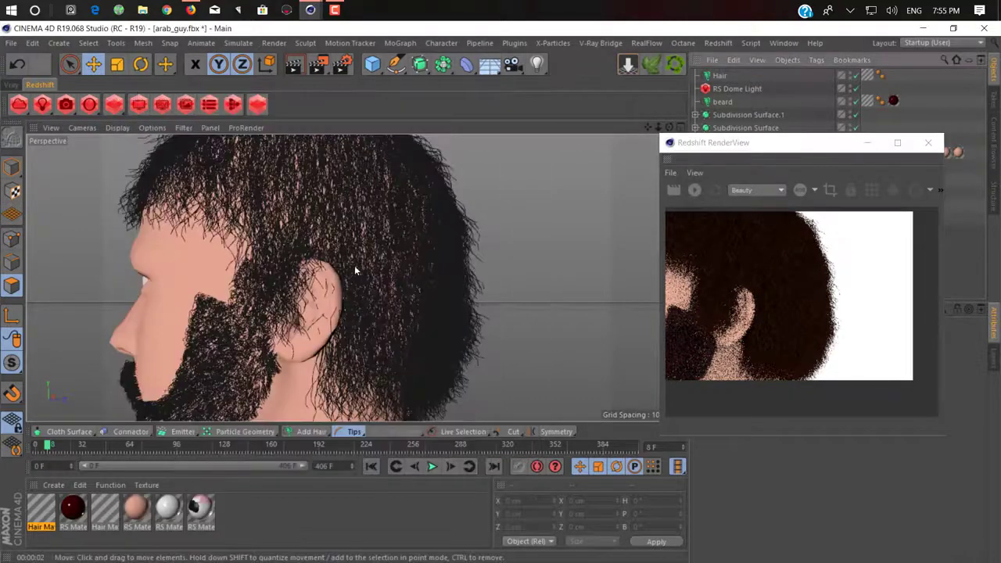
Disable Kink and enable Curl in the scalp hair's material
alt+drag(354, 265, 408, 290)
scroll(473, 279, down, 5)
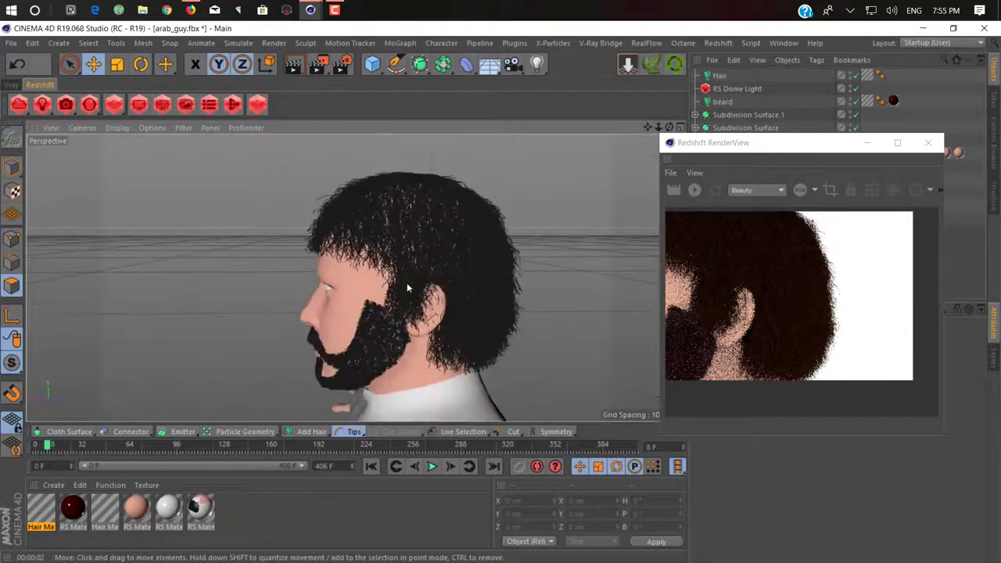
scroll(407, 282, up, 3)
double_click(40, 508)
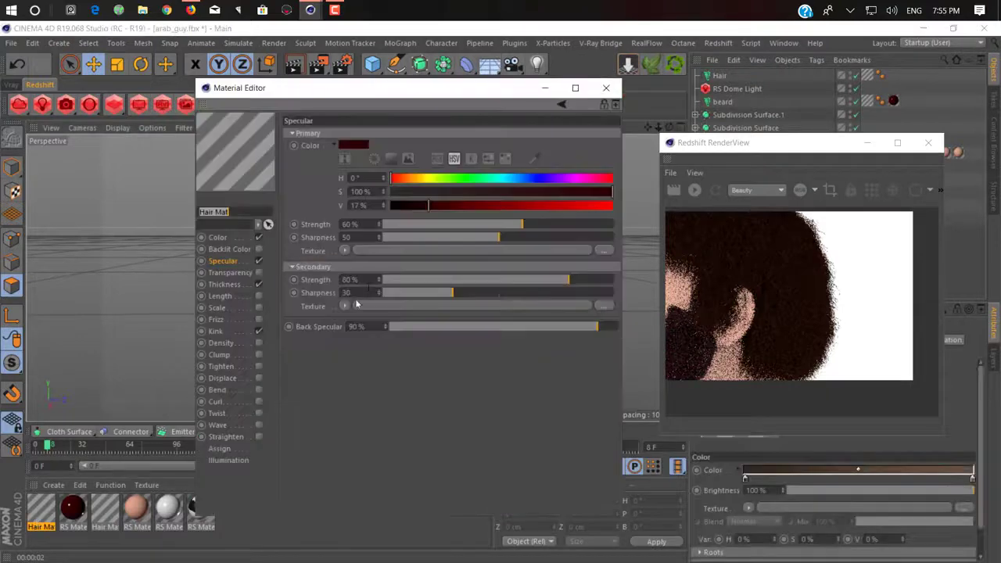
click(234, 329)
click(258, 331)
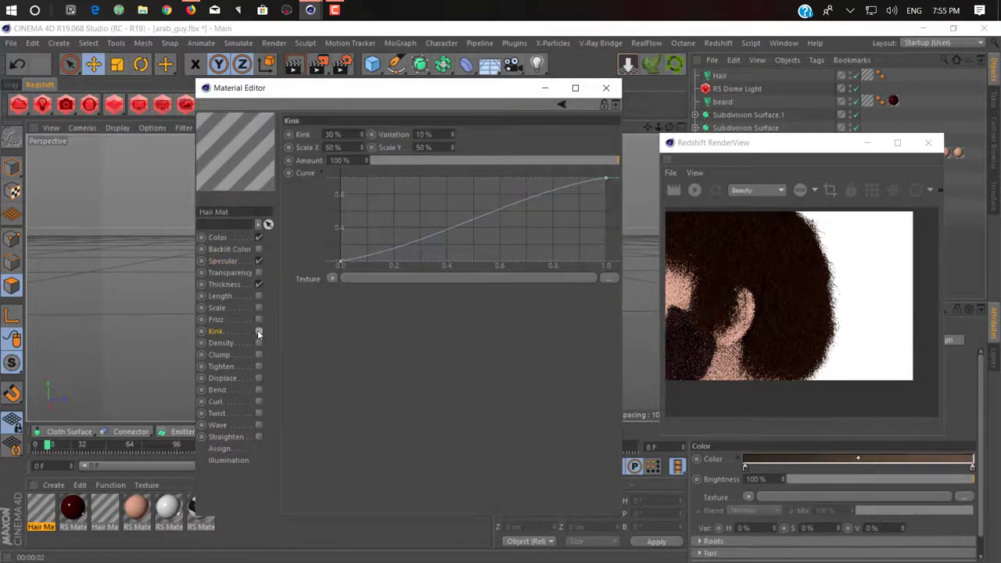
click(259, 402)
click(605, 88)
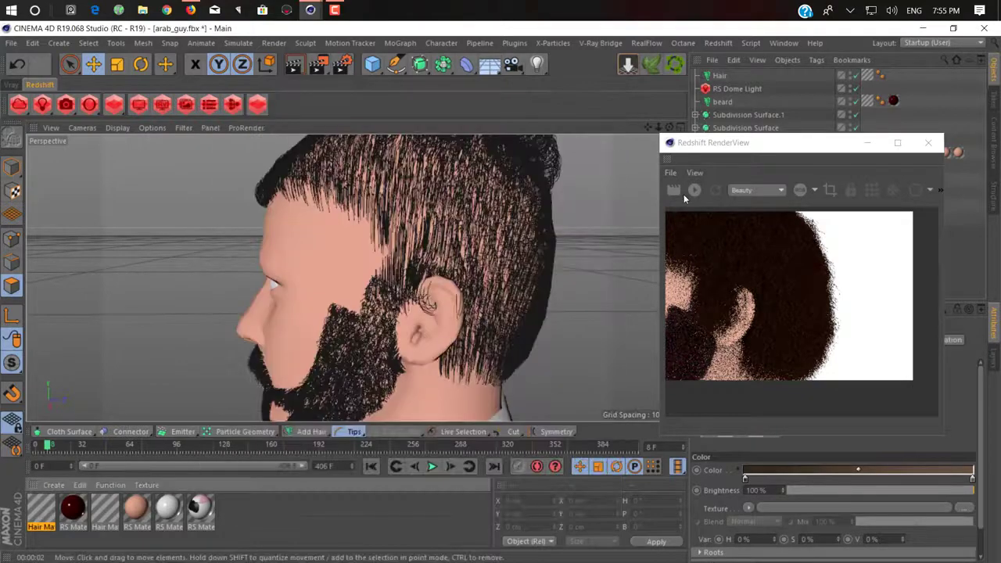
Return the timeline to frame 0 and restart the Redshift live render with the whole head in side view
alt+drag(408, 242, 423, 310)
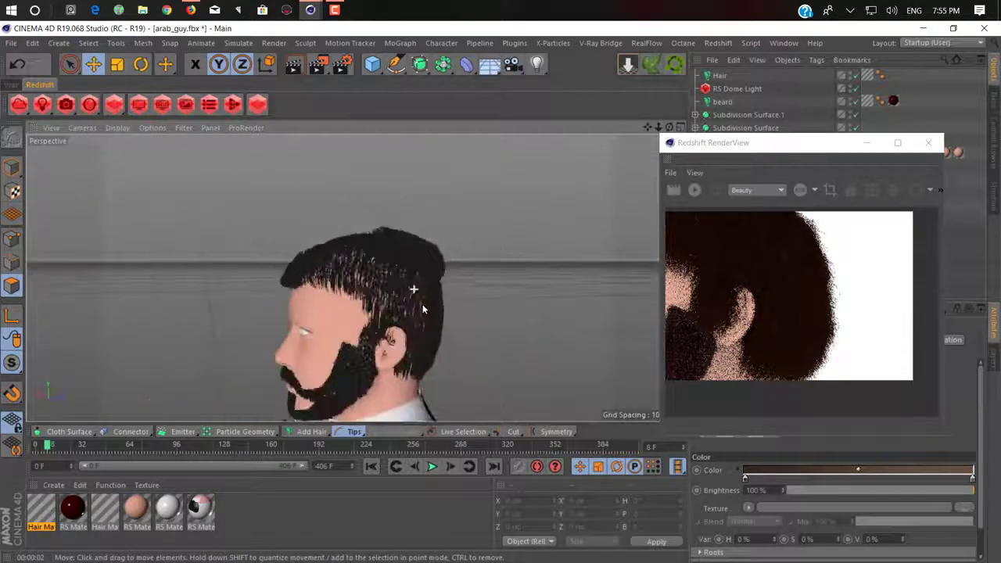
alt+drag(289, 279, 366, 422)
click(371, 466)
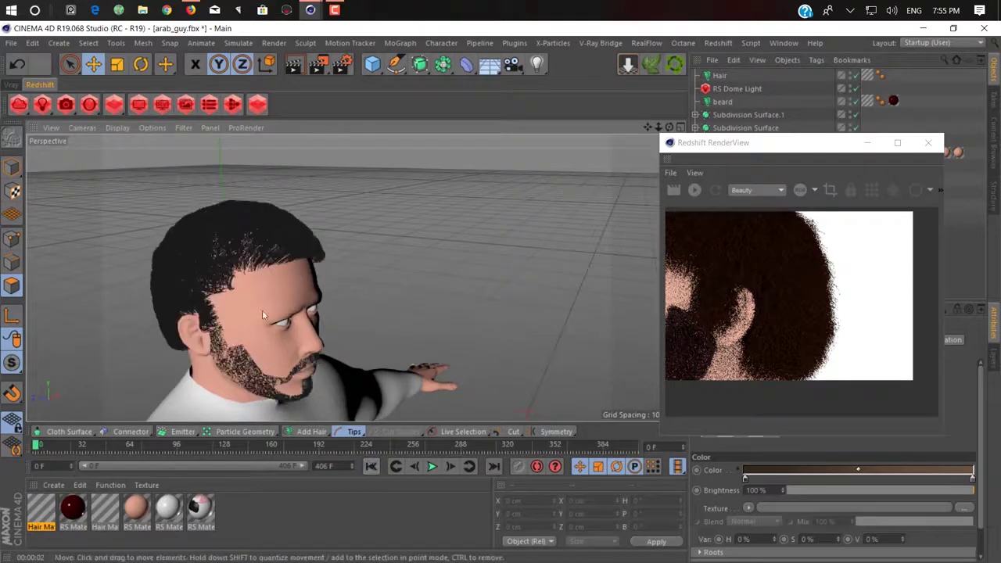
alt+drag(179, 220, 21, 269)
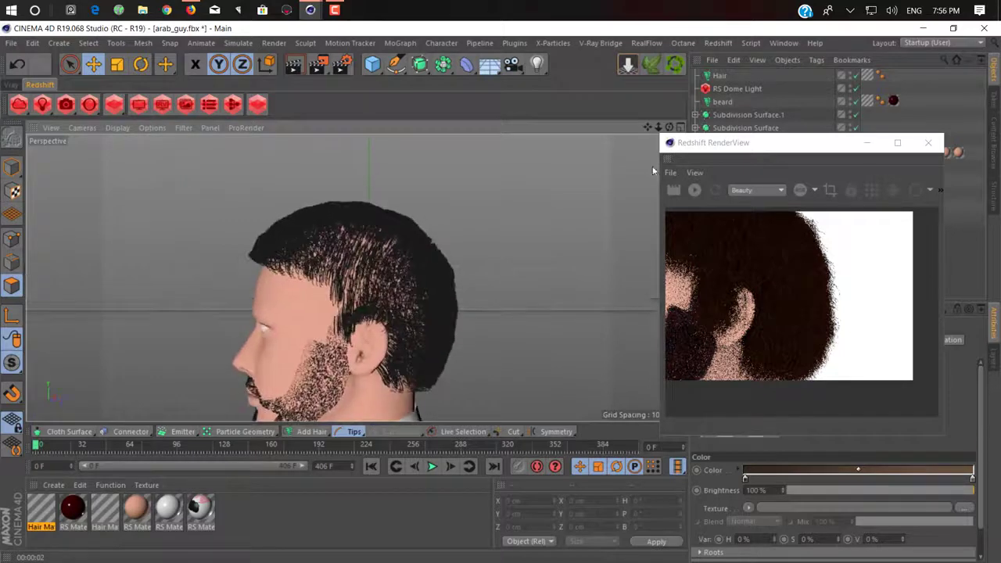
click(695, 192)
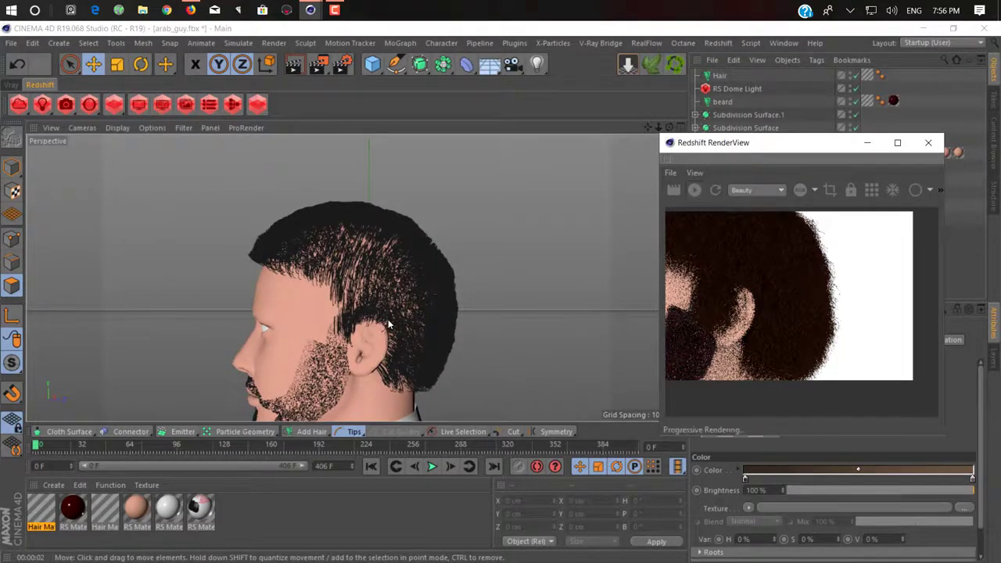
scroll(388, 322, down, 3)
click(389, 323)
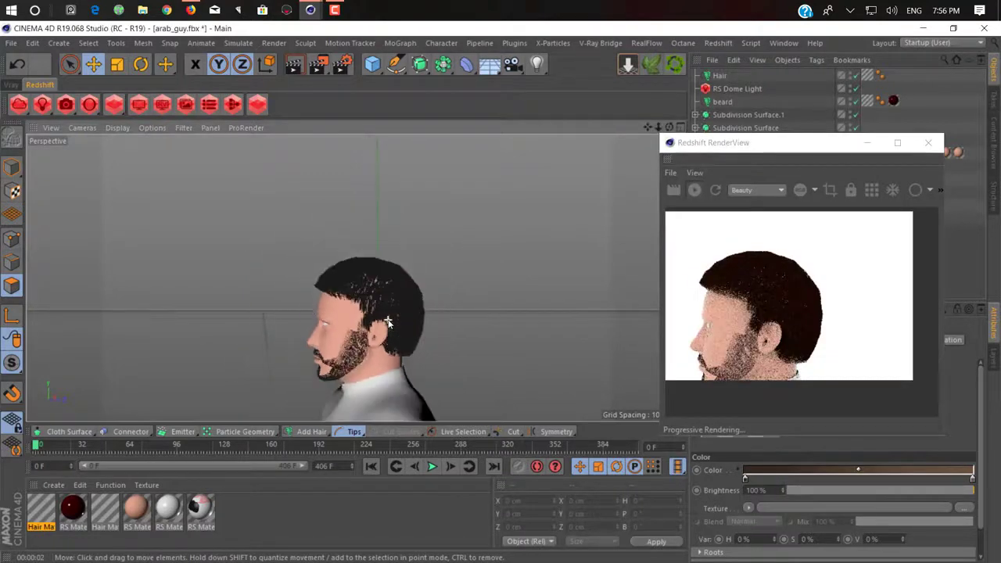
Disable Curl in the scalp hair's Hair Mat and inspect the head from the side
alt+drag(389, 322, 155, 309)
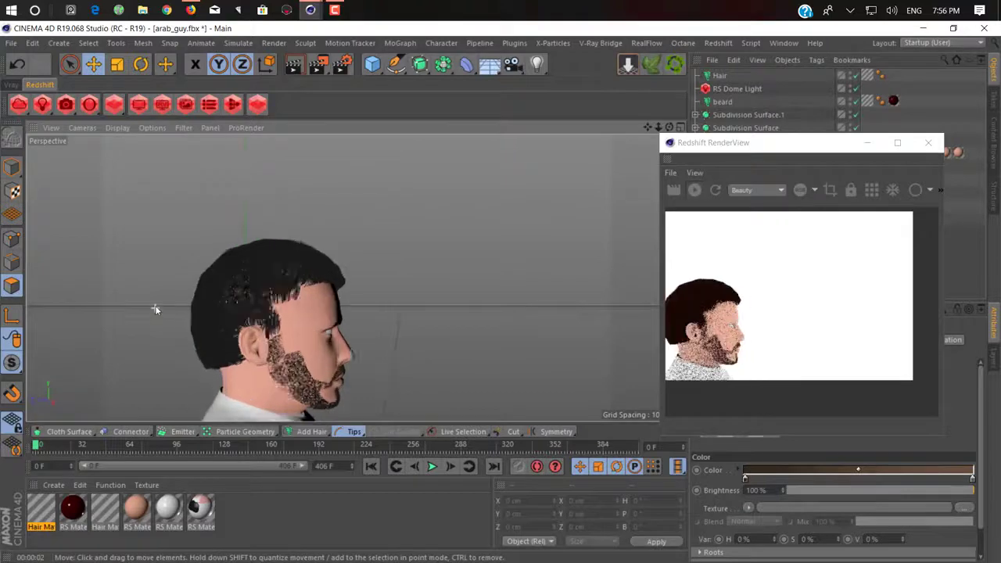
scroll(155, 310, up, 2)
scroll(352, 338, up, 2)
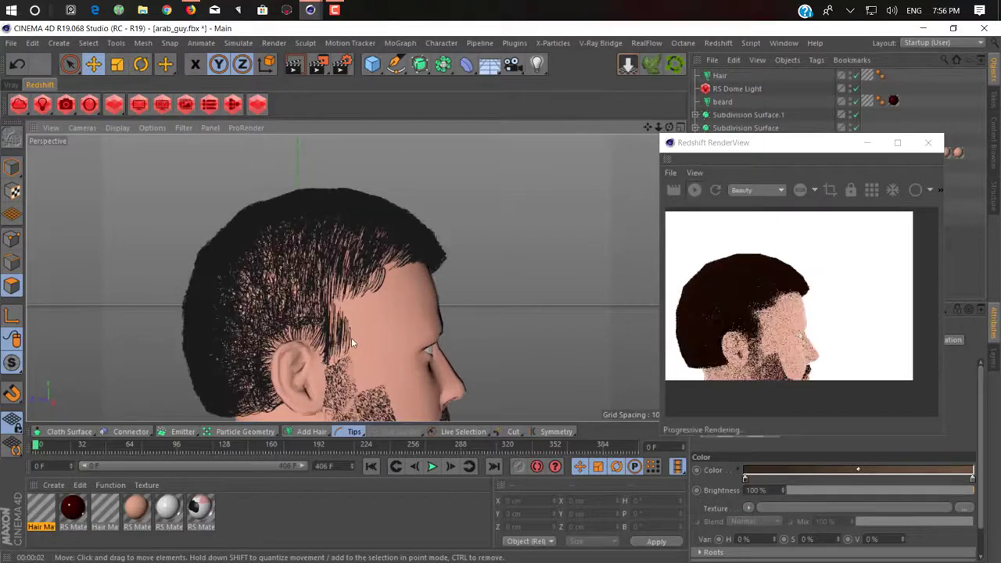
alt+middle_drag(349, 341, 346, 281)
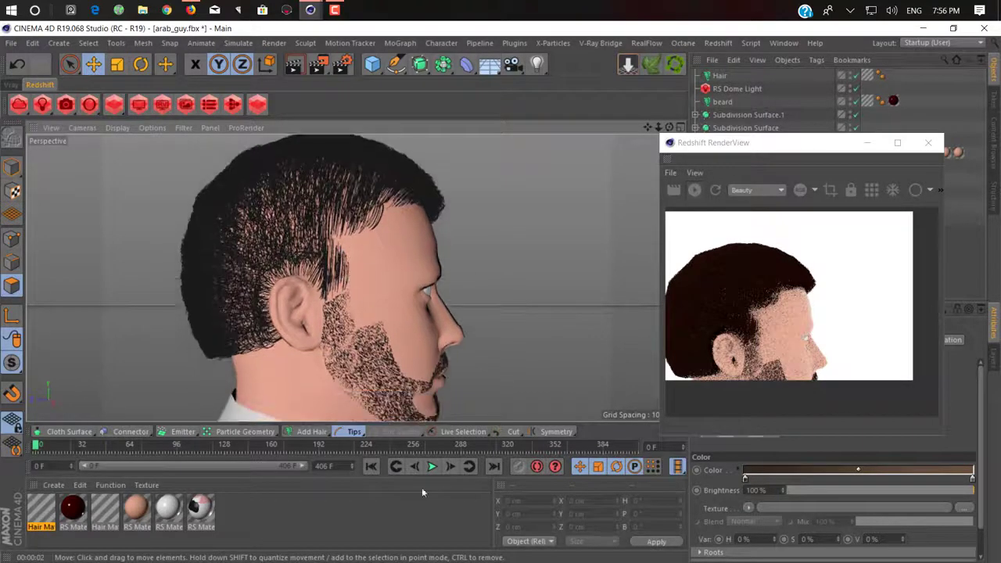
double_click(42, 510)
click(258, 401)
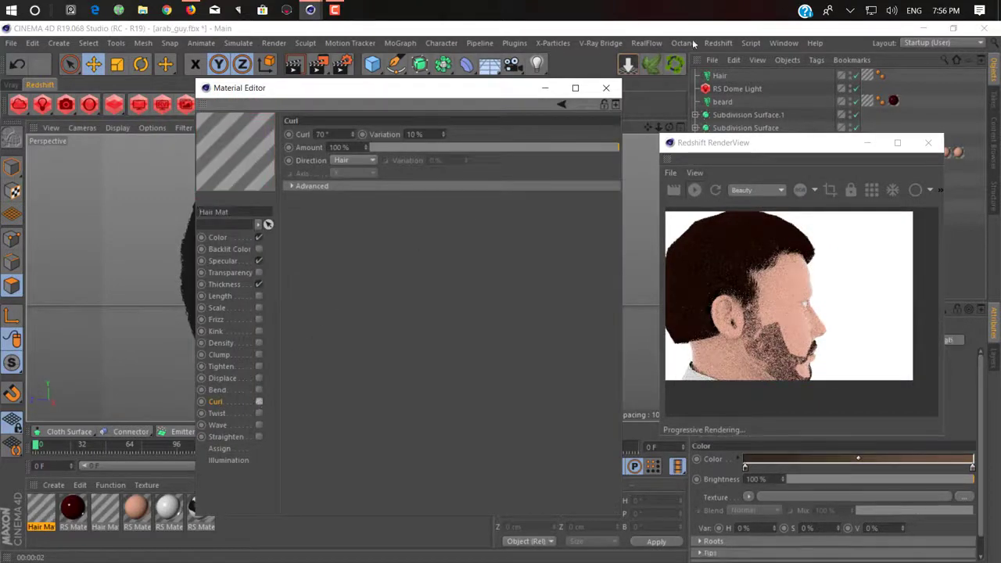
click(606, 89)
alt+drag(414, 225, 486, 502)
alt+drag(440, 349, 809, 213)
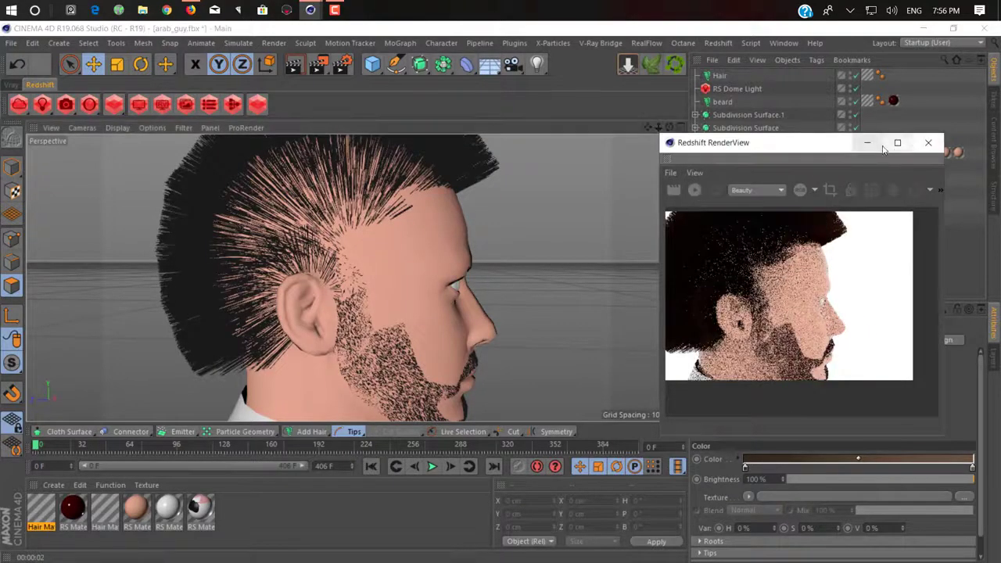
Close the Redshift RenderView and trim the Hair object's strands at the temple by the right ear using Cut with radius 20
click(928, 142)
alt+drag(327, 243, 407, 254)
alt+drag(352, 316, 408, 357)
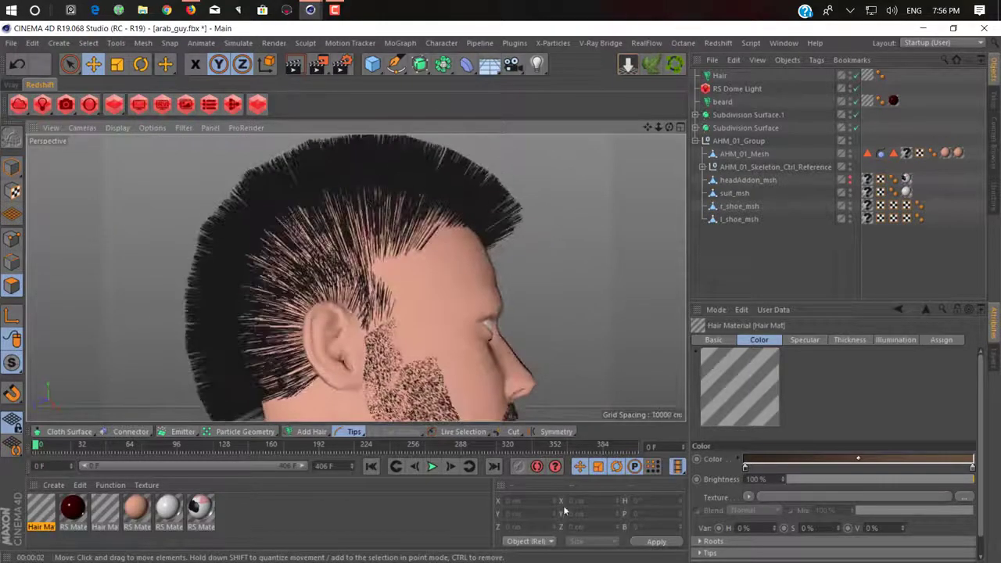
click(720, 76)
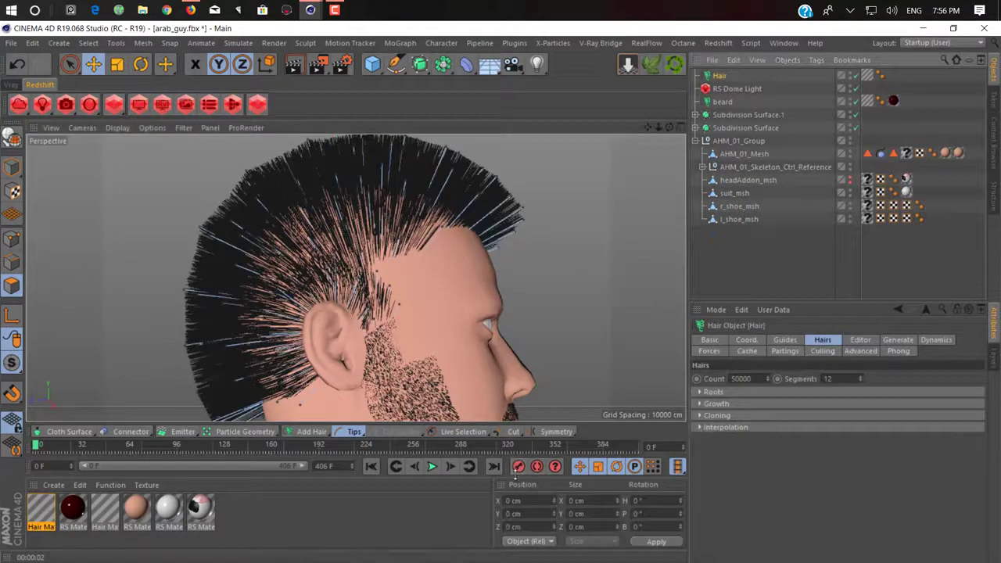
click(512, 432)
alt+drag(467, 328, 448, 313)
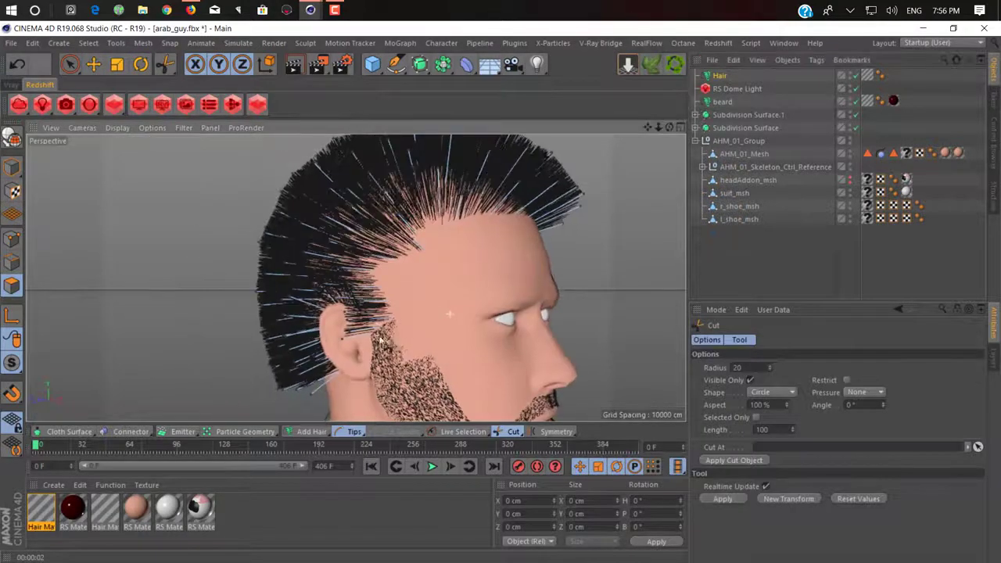
scroll(376, 337, up, 3)
mouse_move(375, 336)
alt+mouse_down()
mouse_move(415, 341)
mouse_move(391, 345)
alt+mouse_up()
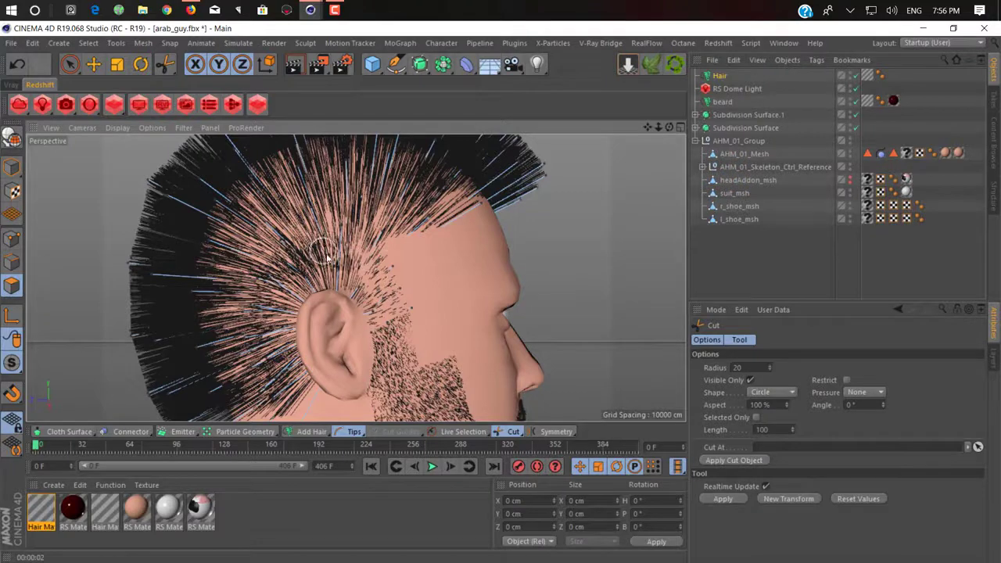
mouse_move(327, 258)
mouse_down()
mouse_move(369, 321)
mouse_move(398, 316)
mouse_up()
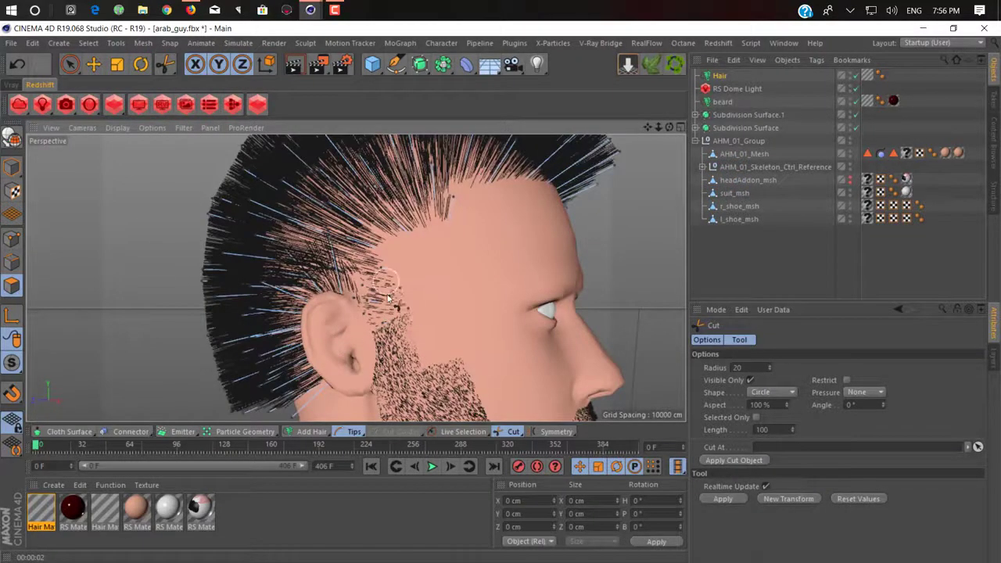
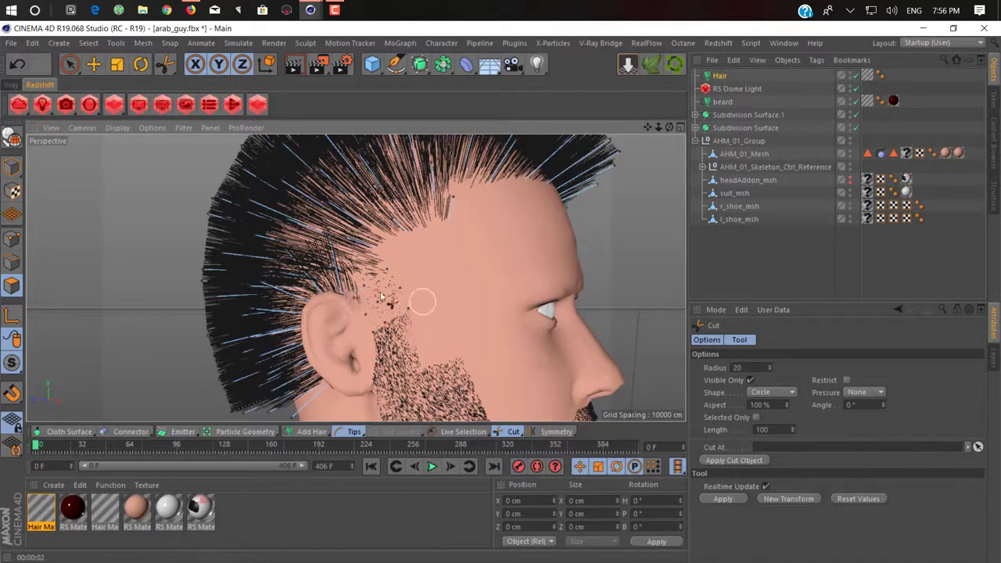
Cut the scalp hair short along the right temple hairline and above and behind the right ear
alt+drag(382, 297, 473, 222)
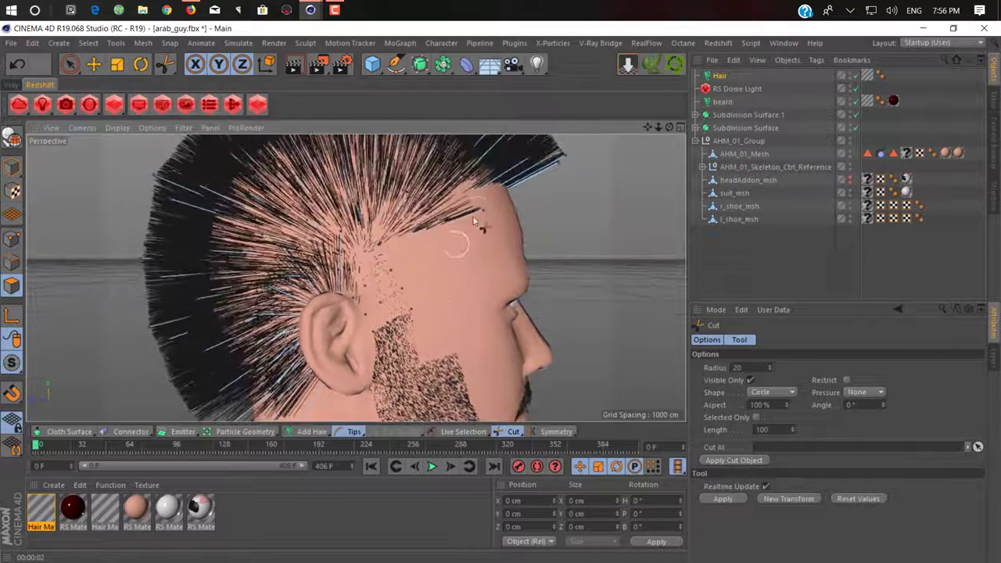
click(476, 219)
mouse_move(344, 235)
mouse_down()
mouse_move(339, 277)
mouse_move(292, 262)
mouse_move(275, 291)
mouse_up()
mouse_move(255, 323)
mouse_down()
mouse_move(265, 344)
mouse_move(272, 316)
mouse_move(308, 282)
mouse_move(278, 344)
mouse_move(281, 403)
mouse_move(293, 387)
mouse_move(278, 369)
mouse_move(297, 334)
mouse_up()
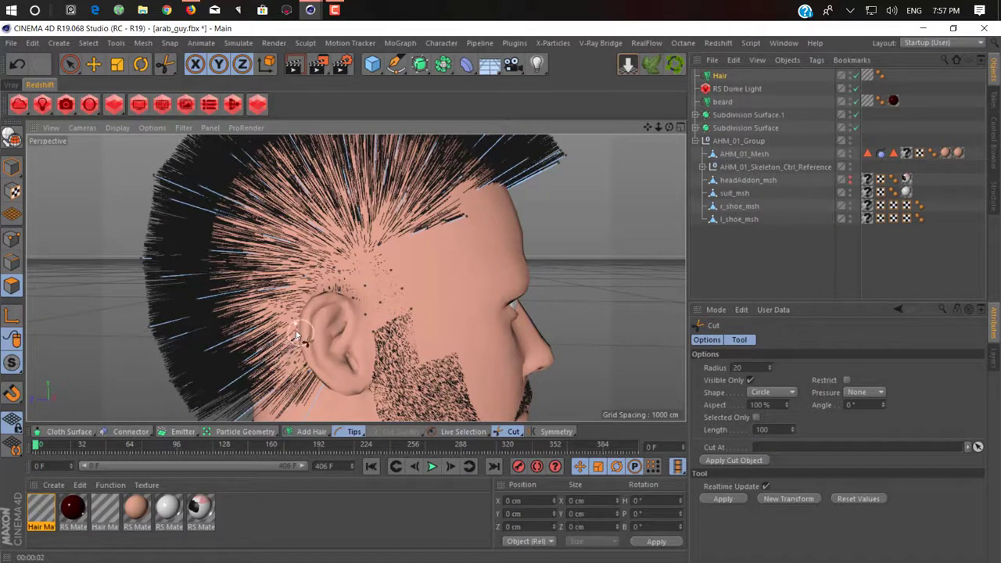
alt+middle_drag(369, 357, 392, 266)
mouse_move(348, 321)
alt+mouse_down()
mouse_move(386, 313)
mouse_move(336, 322)
mouse_move(356, 313)
mouse_move(331, 303)
alt+mouse_up()
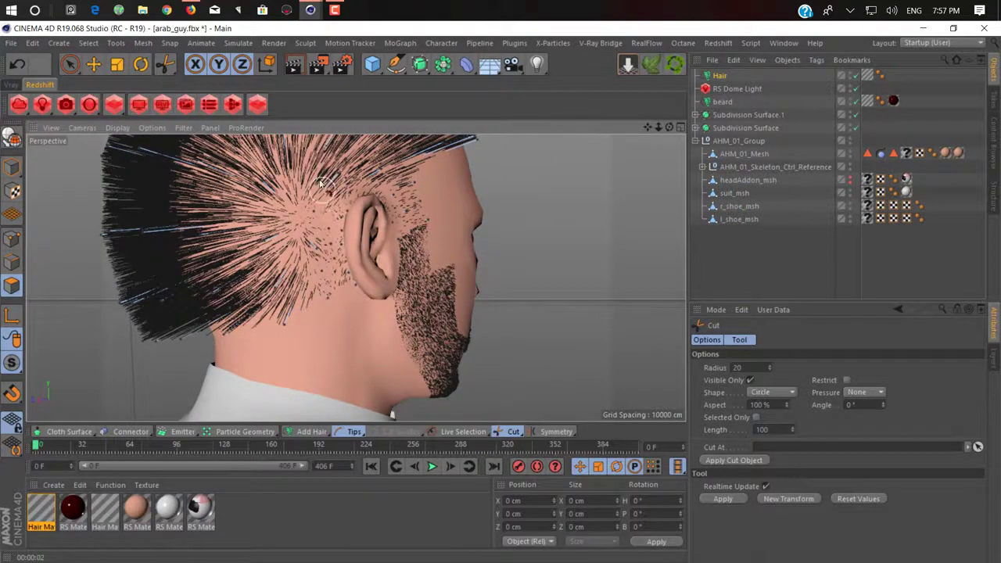
drag(342, 189, 376, 174)
Trim the scalp hair around the left ear and temple to match the right side, checking the hairline from the front
alt+middle_drag(375, 175, 398, 306)
mouse_move(397, 306)
alt+mouse_down()
mouse_move(190, 319)
mouse_move(124, 264)
mouse_move(328, 274)
mouse_move(152, 263)
mouse_move(334, 305)
mouse_move(346, 325)
mouse_move(395, 264)
mouse_move(435, 276)
mouse_move(419, 283)
mouse_move(403, 269)
mouse_move(367, 301)
mouse_move(389, 305)
mouse_move(347, 267)
mouse_move(464, 273)
mouse_move(468, 288)
mouse_move(430, 283)
mouse_move(449, 287)
mouse_move(471, 321)
mouse_move(448, 348)
mouse_move(446, 380)
mouse_move(439, 359)
mouse_move(449, 365)
mouse_move(451, 345)
mouse_move(473, 324)
mouse_move(451, 319)
mouse_move(453, 291)
mouse_move(453, 316)
mouse_move(374, 235)
alt+mouse_up()
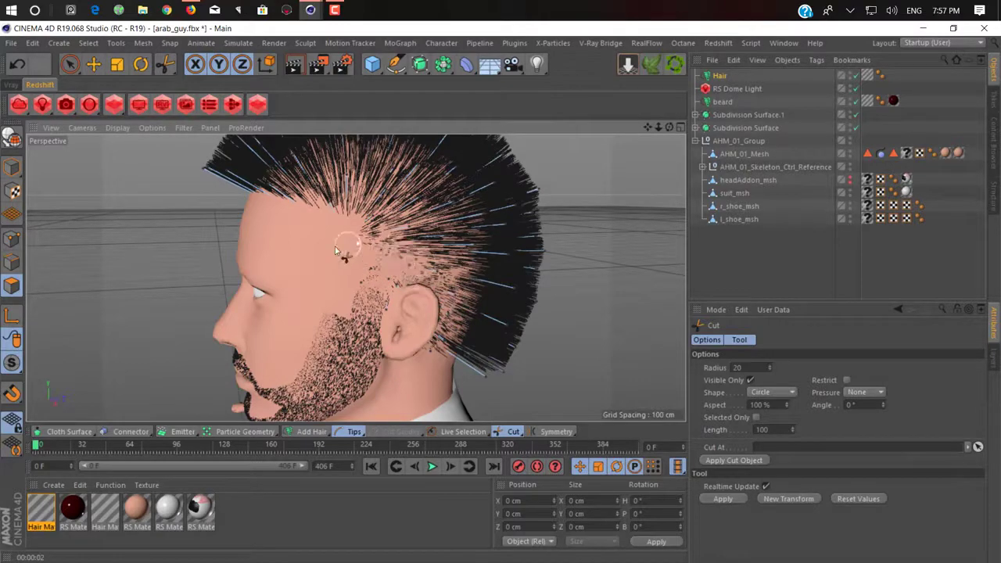
alt+drag(289, 240, 511, 223)
alt+middle_drag(130, 241, 356, 302)
alt+drag(361, 300, 292, 305)
drag(557, 330, 520, 332)
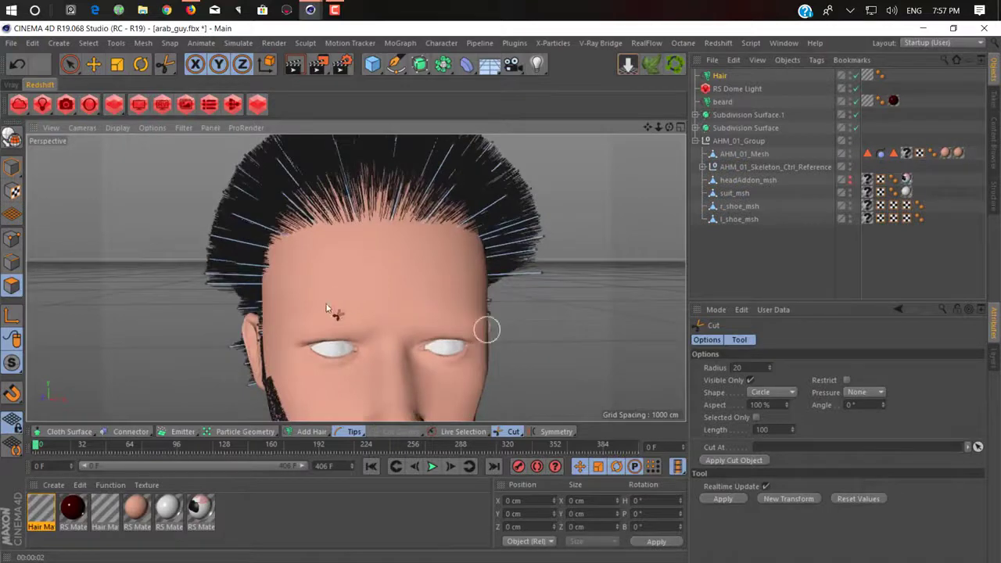
alt+drag(327, 307, 473, 311)
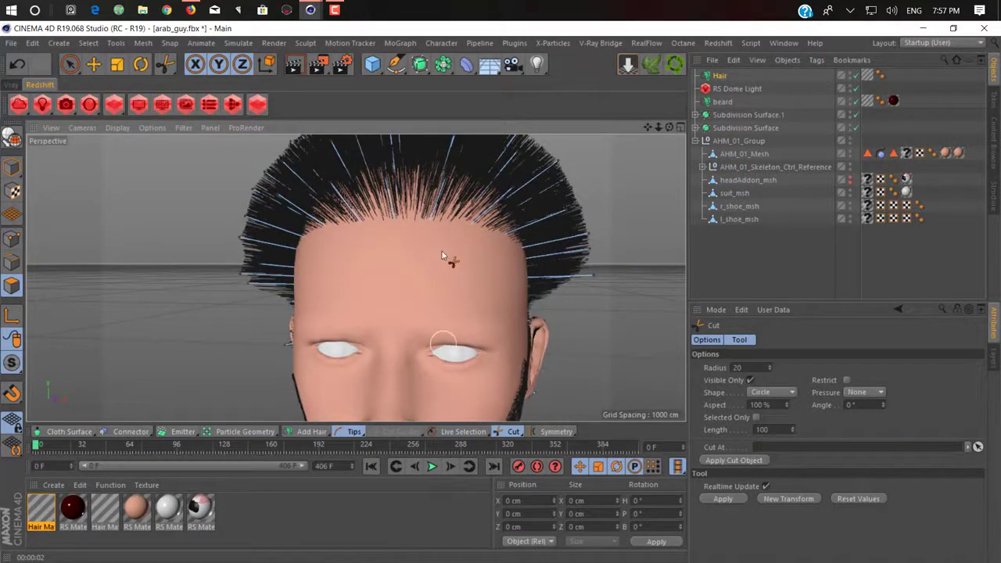
alt+middle_drag(441, 255, 503, 304)
alt+right_drag(503, 304, 452, 305)
alt+drag(548, 306, 656, 290)
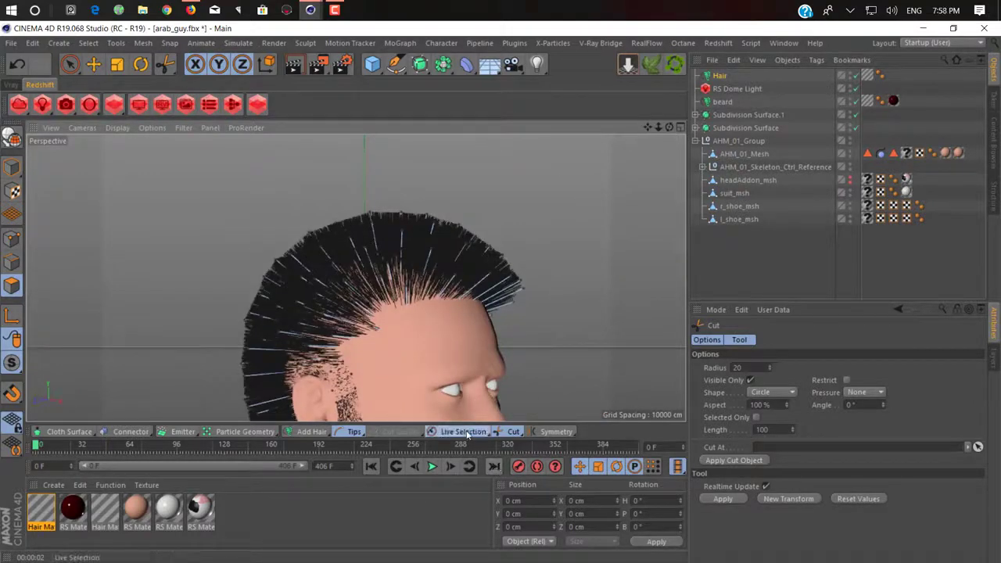
Switch to the hair Brush with radius 100 and comb the hair at the nape down toward the collar
drag(466, 434, 420, 447)
mouse_move(513, 434)
mouse_down()
mouse_move(548, 423)
mouse_move(550, 432)
mouse_up()
mouse_move(418, 295)
alt+mouse_down()
mouse_move(415, 357)
mouse_move(216, 261)
mouse_move(428, 256)
mouse_move(312, 226)
mouse_move(301, 258)
mouse_move(320, 329)
mouse_move(356, 387)
mouse_move(406, 313)
mouse_move(352, 329)
mouse_move(374, 334)
alt+mouse_up()
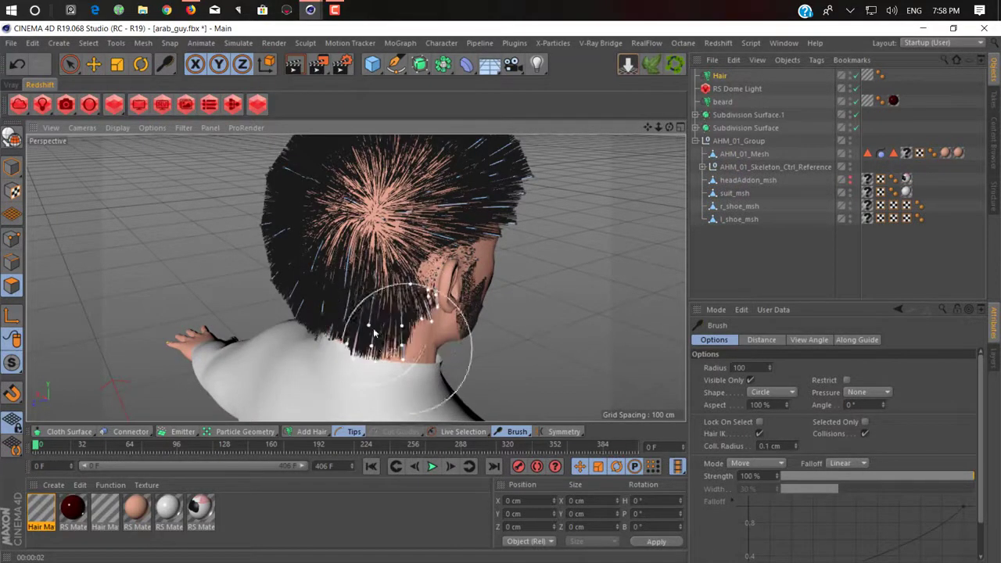
mouse_move(311, 339)
mouse_down()
mouse_move(287, 370)
mouse_move(319, 365)
mouse_up()
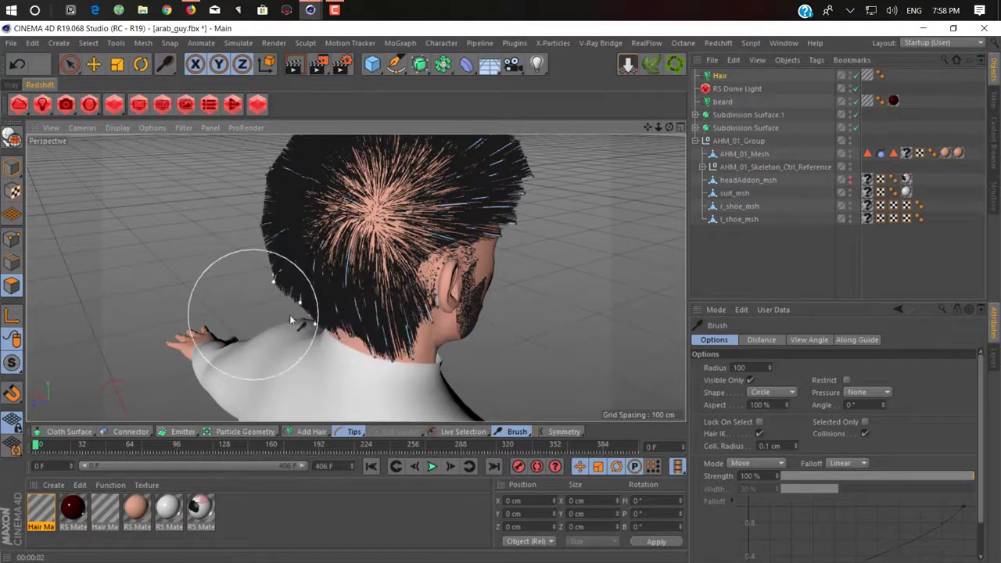
alt+drag(291, 320, 464, 268)
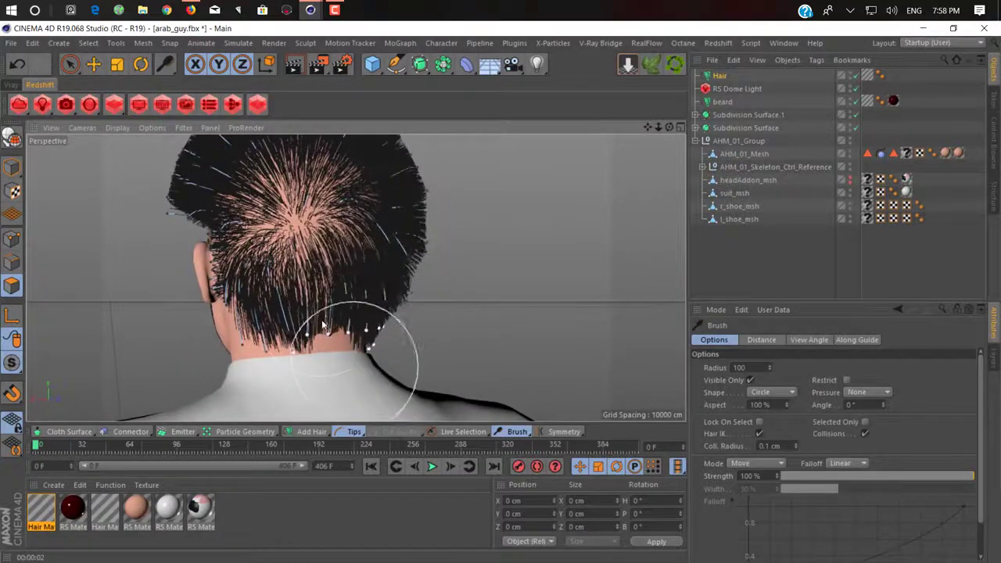
mouse_move(337, 309)
mouse_down()
mouse_move(212, 206)
mouse_move(239, 301)
mouse_move(224, 293)
mouse_up()
mouse_move(329, 278)
alt+mouse_down()
mouse_move(156, 293)
mouse_move(133, 279)
mouse_move(216, 224)
mouse_move(316, 242)
alt+mouse_up()
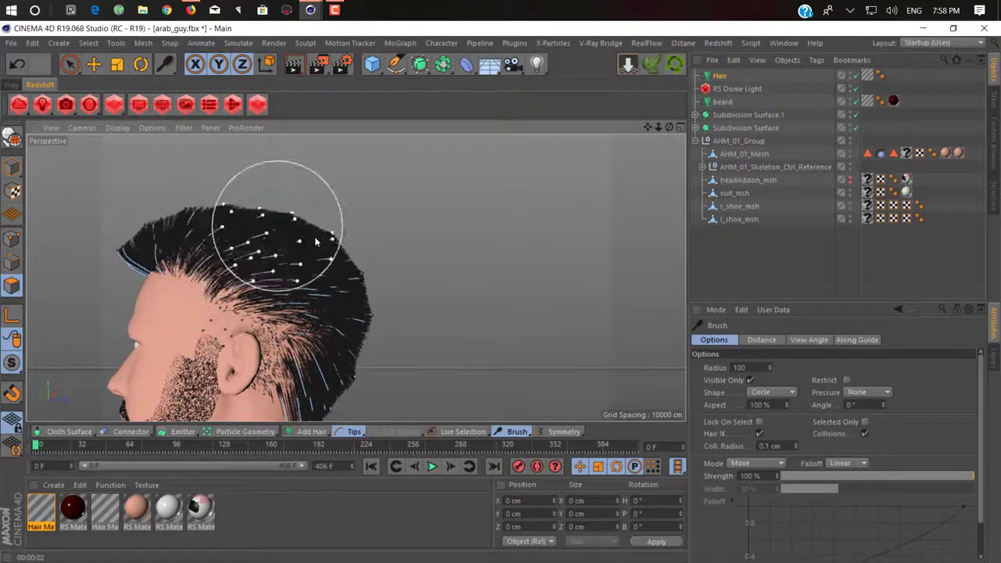
Comb the scalp hair on the back of the head downward and shape the hair on top
drag(379, 326, 371, 433)
mouse_move(317, 275)
alt+middle_down()
mouse_move(381, 338)
mouse_move(447, 375)
alt+middle_up()
mouse_move(268, 288)
alt+mouse_down()
mouse_move(179, 344)
mouse_move(274, 286)
alt+mouse_up()
mouse_move(346, 291)
mouse_down()
mouse_move(383, 289)
mouse_move(443, 398)
mouse_up()
alt+drag(338, 334, 383, 318)
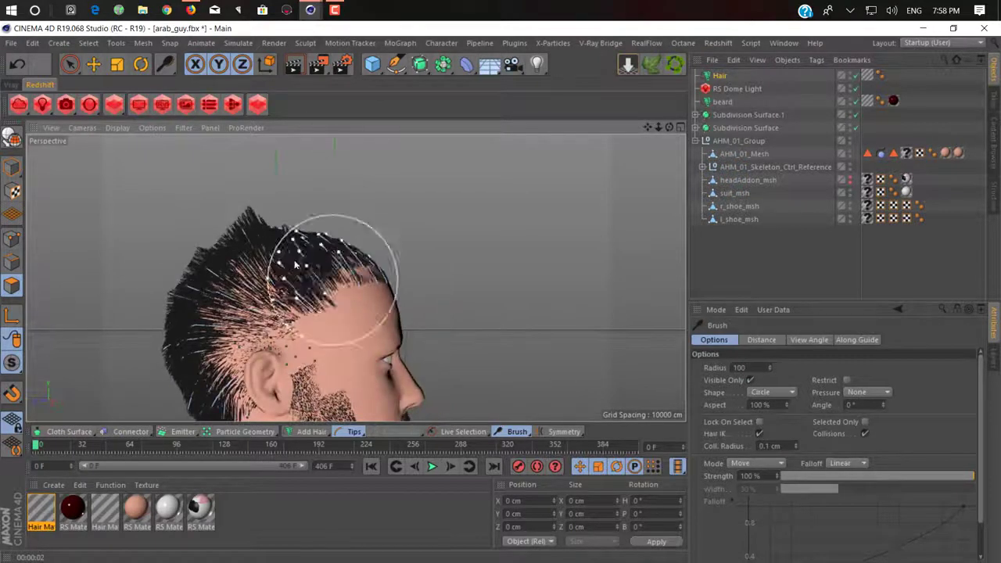
mouse_move(252, 260)
mouse_down()
mouse_move(235, 266)
mouse_move(231, 289)
mouse_move(246, 325)
mouse_move(380, 291)
mouse_move(425, 212)
mouse_move(354, 190)
mouse_move(313, 219)
mouse_move(280, 275)
mouse_up()
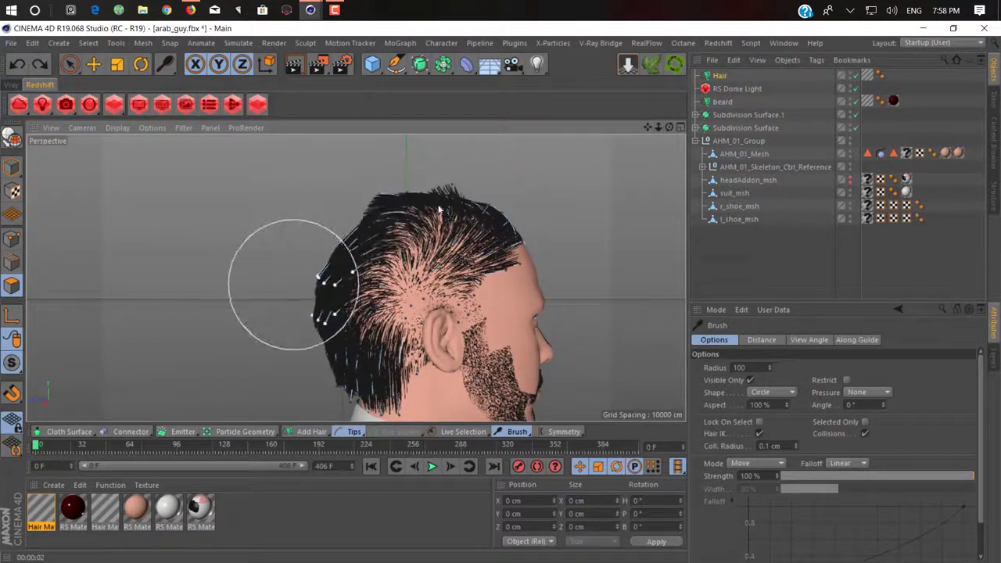
Brush the hair from the forehead and crown backward so it lies flat toward the back of the head
drag(422, 202, 349, 223)
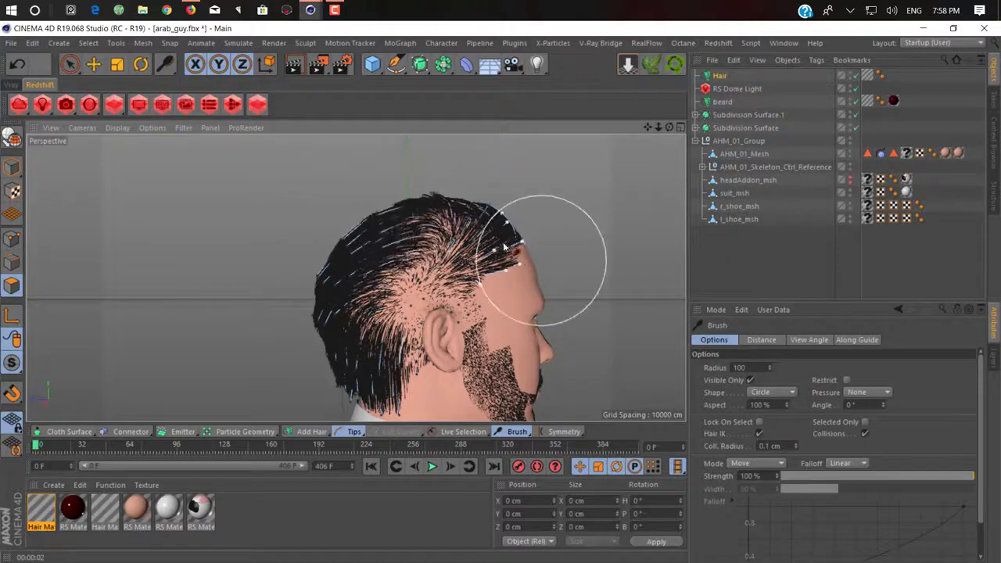
mouse_move(540, 259)
mouse_down()
mouse_move(409, 197)
mouse_move(358, 207)
mouse_move(400, 201)
mouse_move(329, 244)
mouse_move(325, 393)
mouse_up()
alt+drag(626, 258, 516, 271)
alt+middle_drag(516, 271, 268, 242)
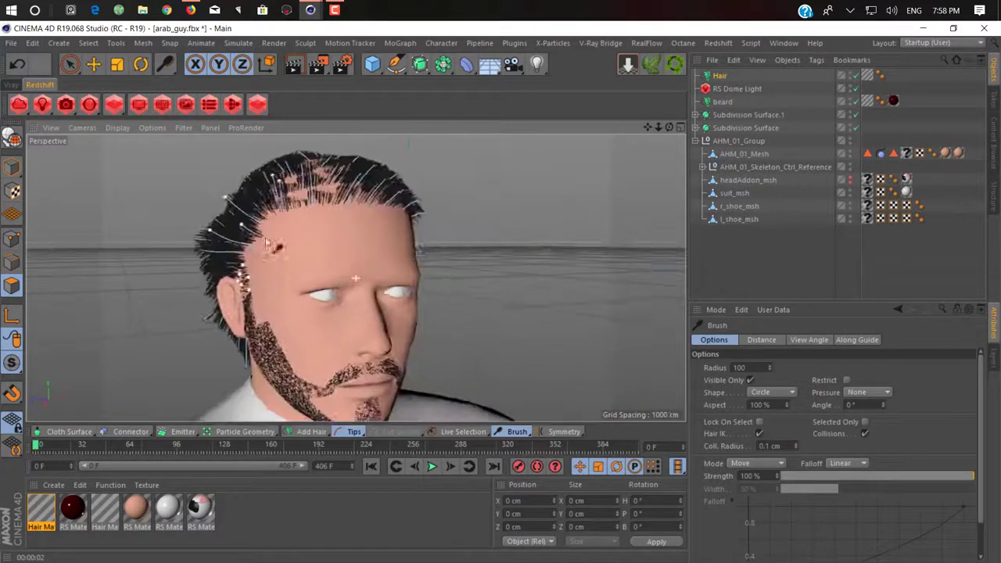
mouse_move(370, 258)
alt+mouse_down()
mouse_move(454, 235)
mouse_move(503, 201)
mouse_move(357, 277)
mouse_move(565, 270)
mouse_move(268, 234)
alt+mouse_up()
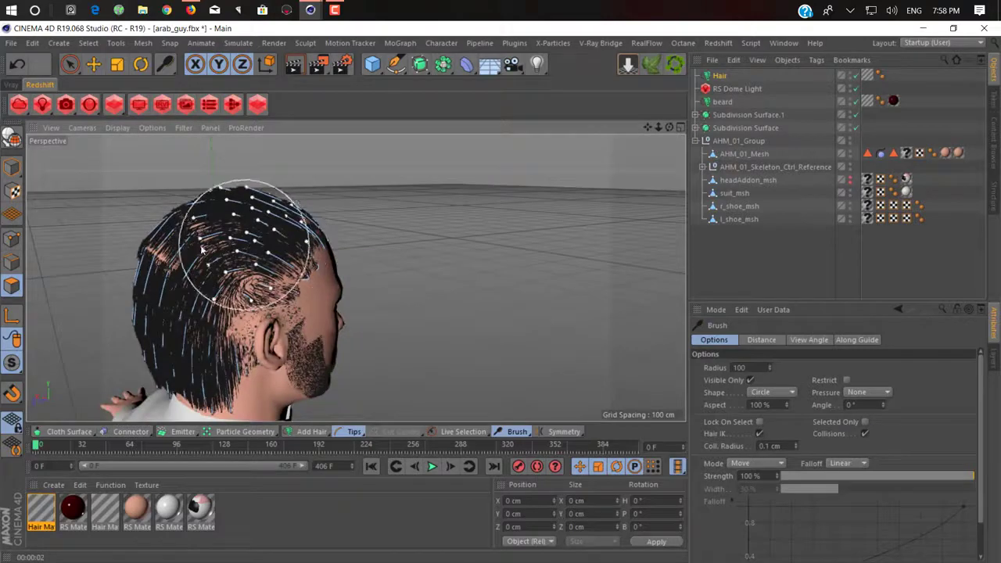
mouse_move(176, 233)
mouse_down()
mouse_move(167, 196)
mouse_move(173, 273)
mouse_up()
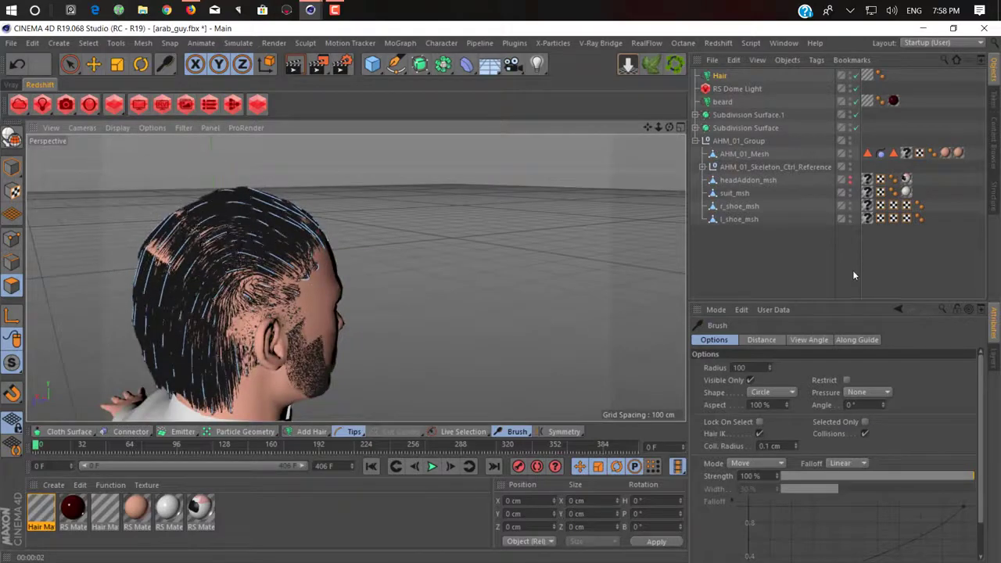
Advance the timeline to frame 1 and check the combed hair from the side and front
alt+drag(81, 264, 396, 456)
click(450, 467)
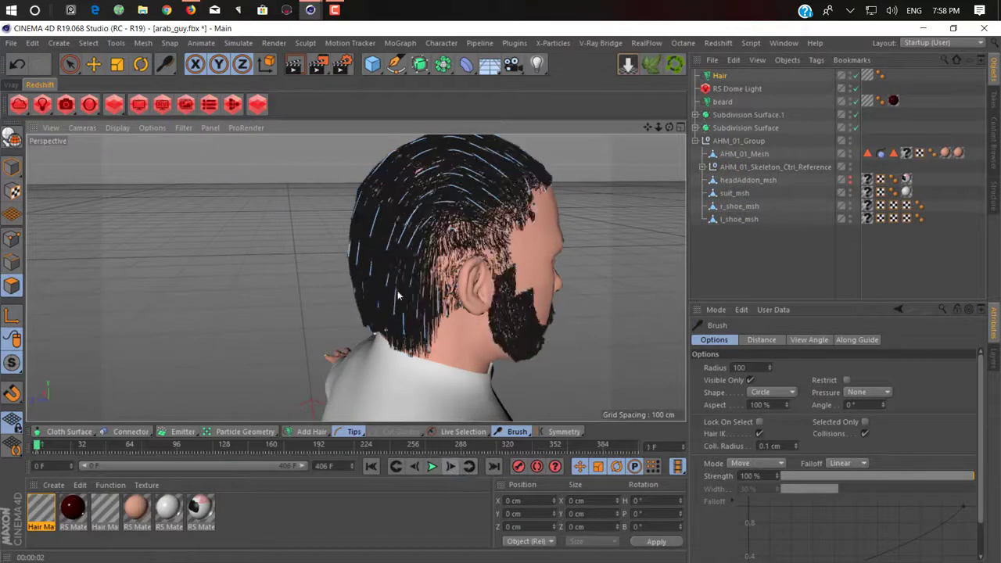
mouse_move(270, 241)
alt+mouse_down()
mouse_move(517, 263)
mouse_move(294, 298)
mouse_move(467, 272)
mouse_move(478, 262)
mouse_move(253, 270)
mouse_move(218, 333)
mouse_move(176, 329)
mouse_move(168, 339)
mouse_move(187, 329)
alt+mouse_up()
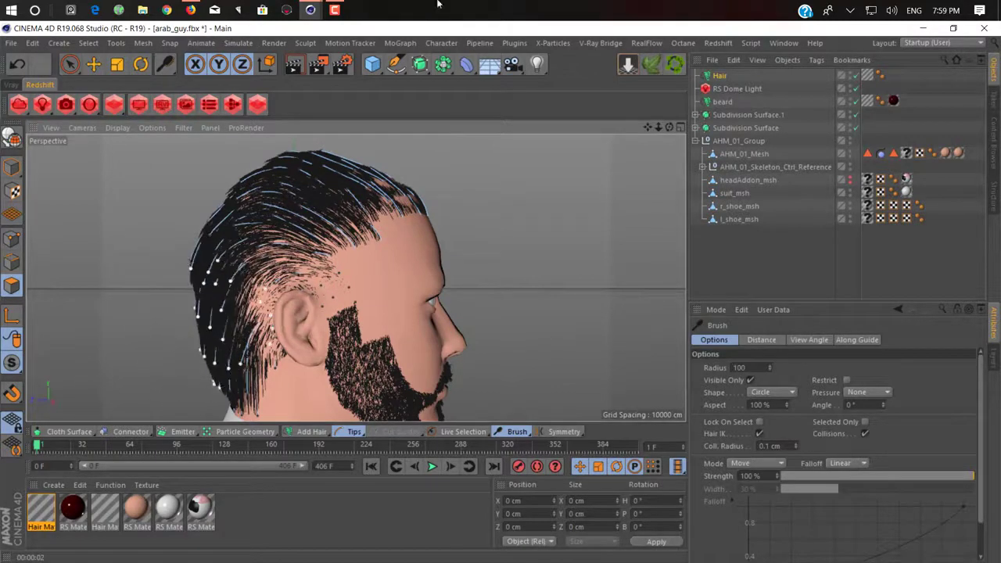
scroll(345, 201, down, 3)
alt+drag(495, 290, 290, 295)
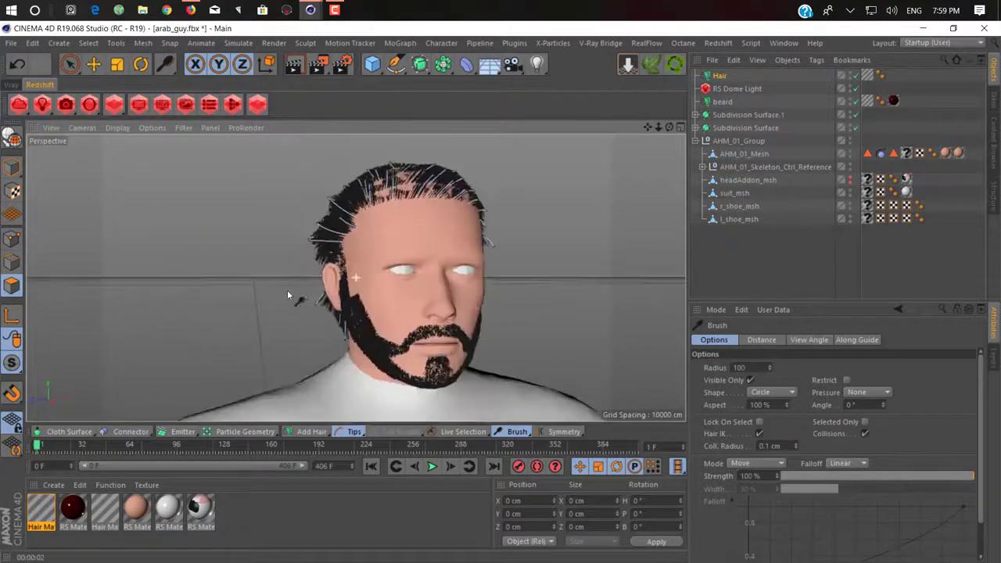
alt+drag(473, 274, 348, 301)
Bring back the Redshift RenderView, advance to frame 2 and render the hairstyle from the side and back
mouse_move(311, 10)
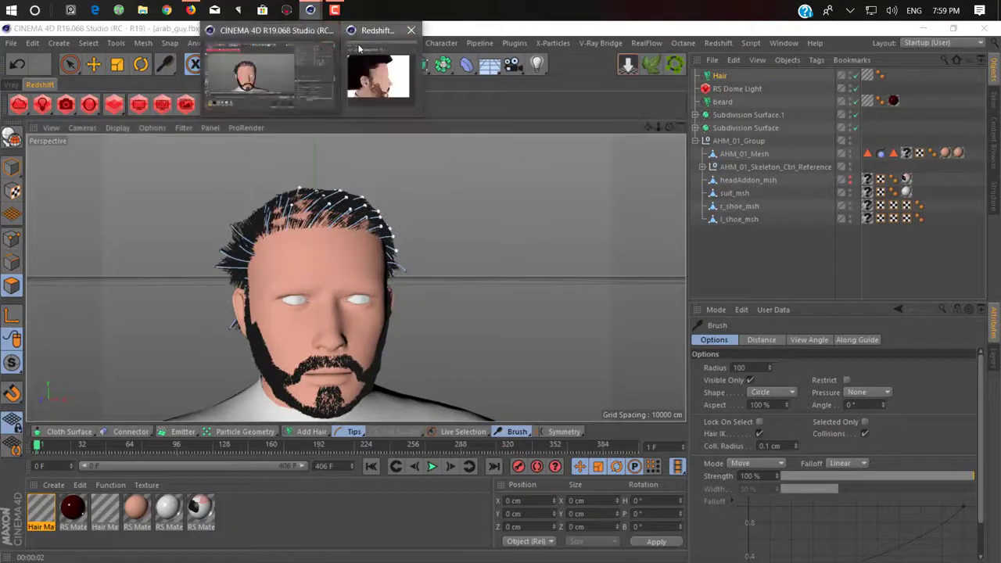
click(382, 70)
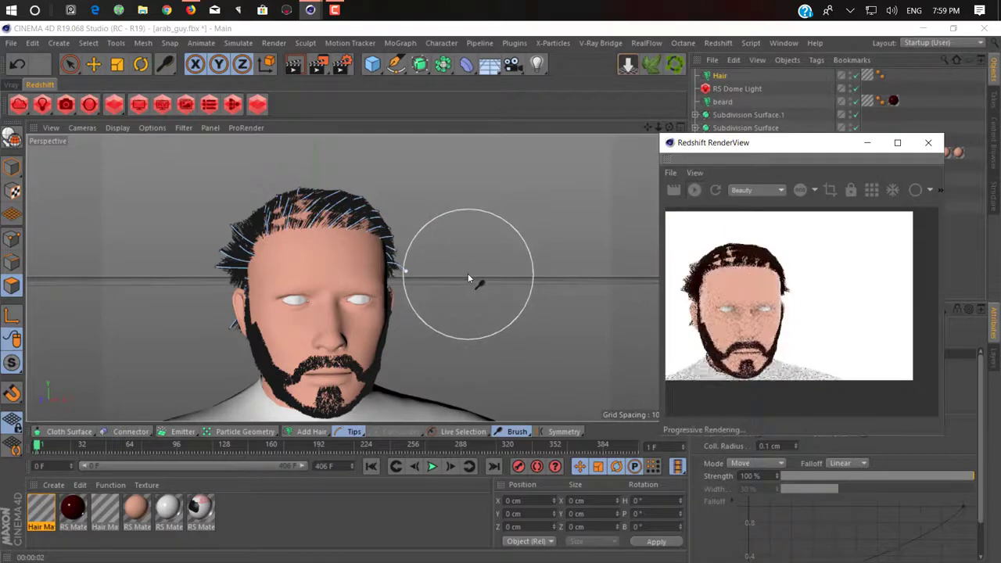
alt+drag(467, 278, 395, 380)
click(450, 466)
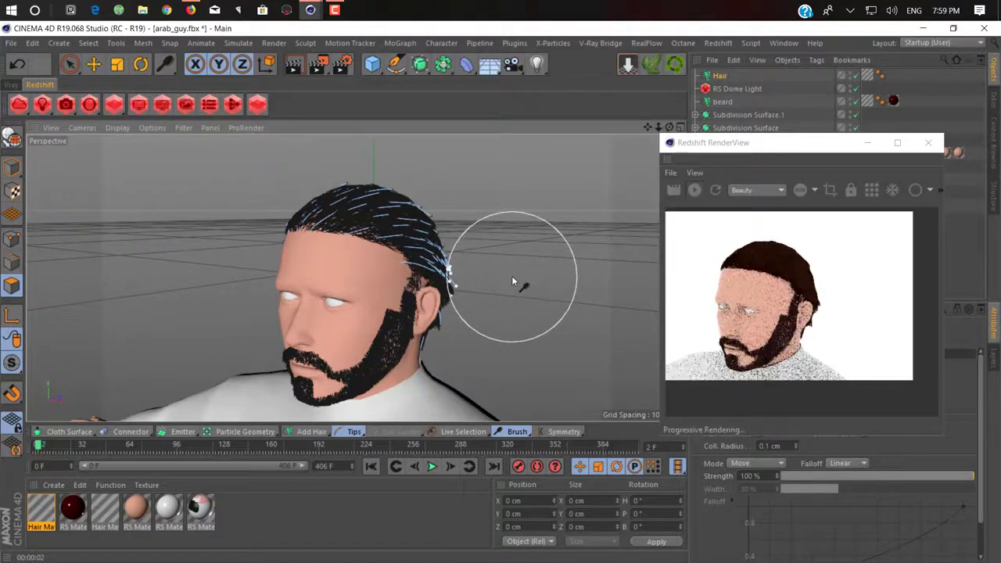
alt+drag(527, 290, 321, 272)
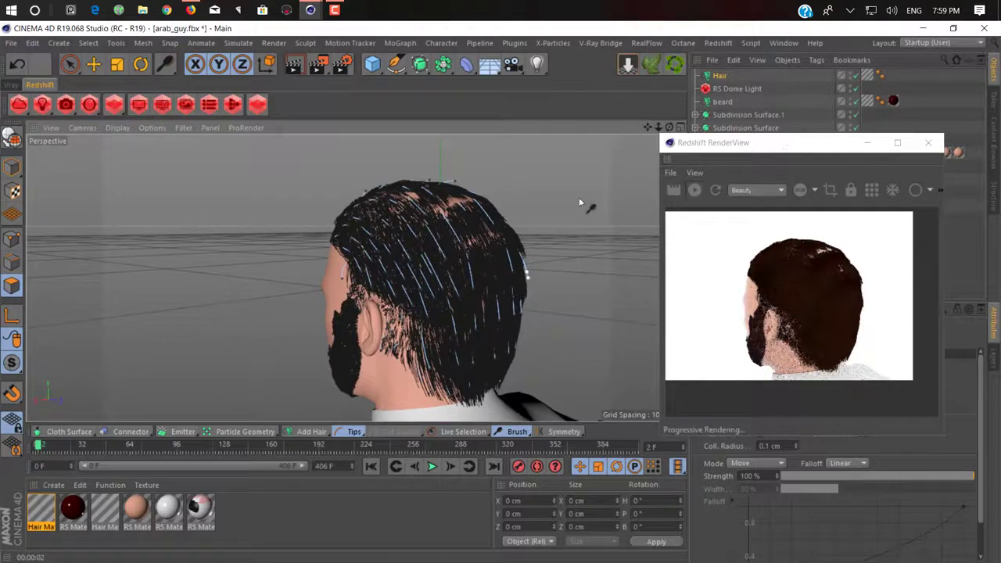
Advance the timeline to frame 4 and check the combed hairstyle from the front and both sides
click(450, 468)
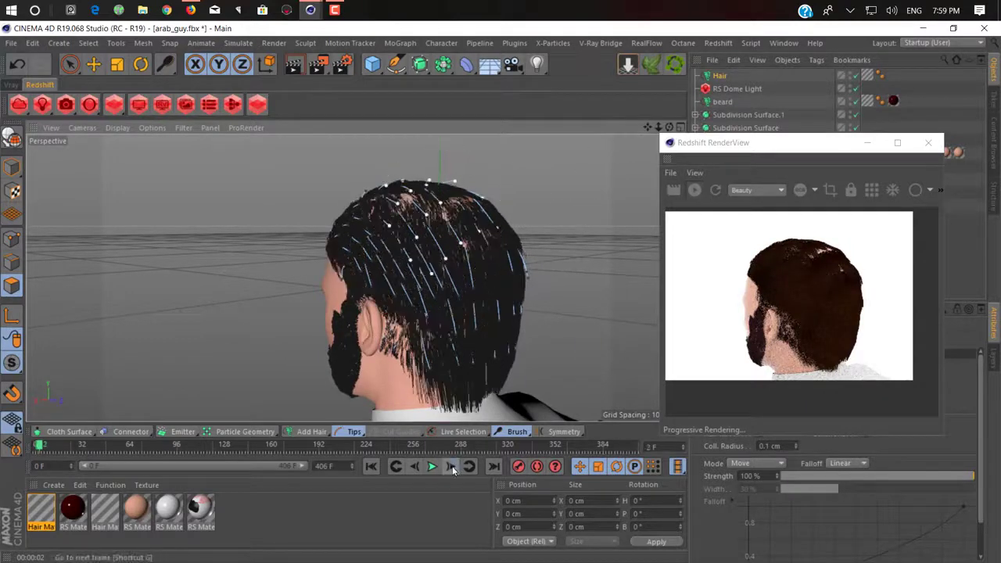
click(452, 467)
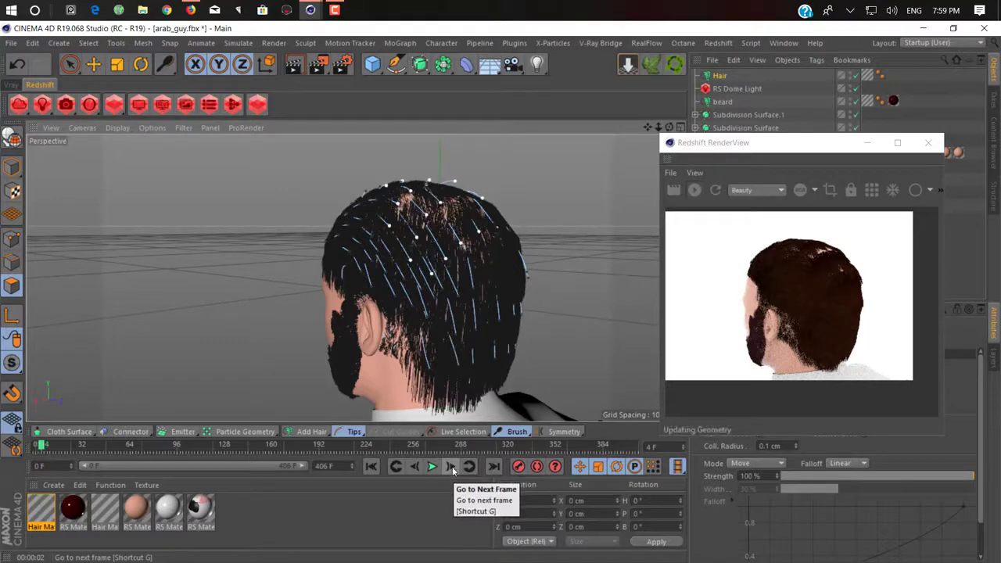
mouse_move(494, 298)
alt+mouse_down()
mouse_move(595, 273)
mouse_move(750, 275)
mouse_move(670, 293)
mouse_move(664, 303)
mouse_move(616, 297)
alt+mouse_up()
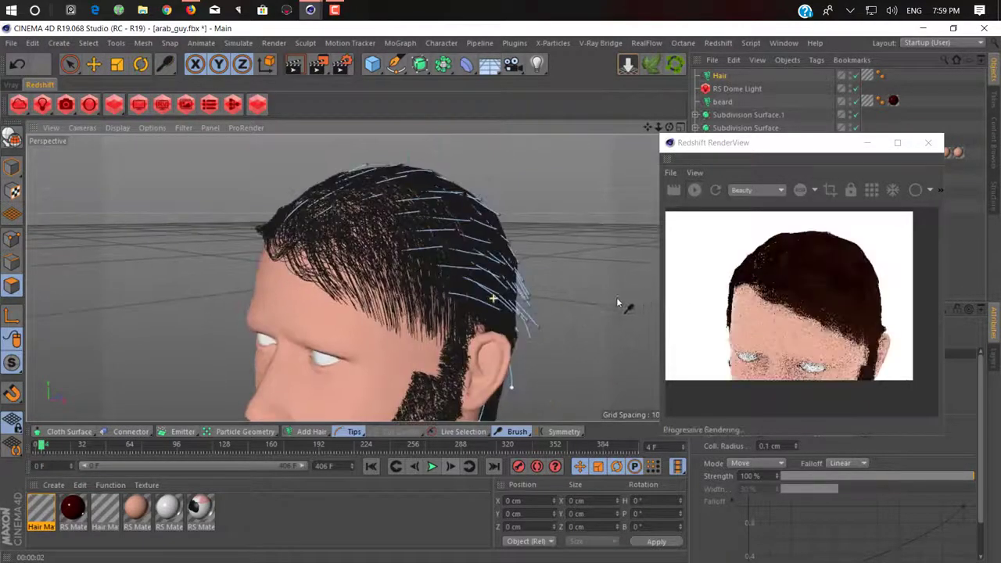
scroll(532, 304, down, 3)
scroll(530, 305, down, 4)
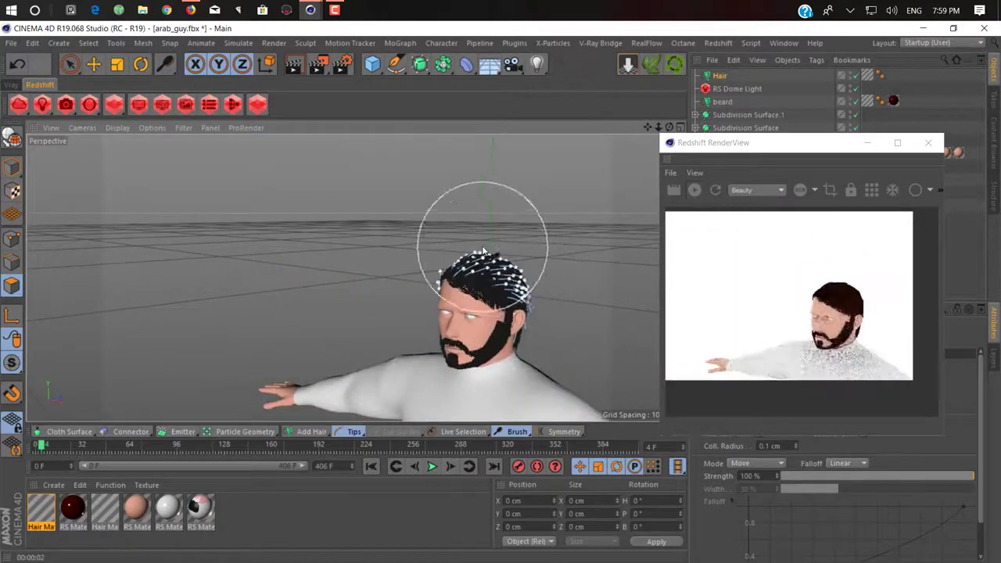
alt+drag(494, 304, 601, 308)
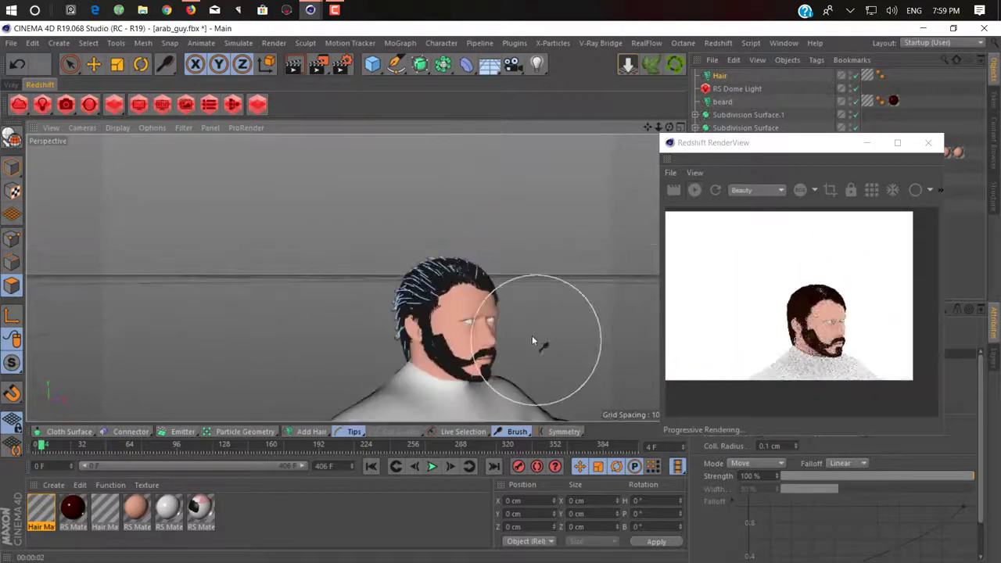
alt+drag(531, 336, 496, 296)
scroll(445, 292, up, 4)
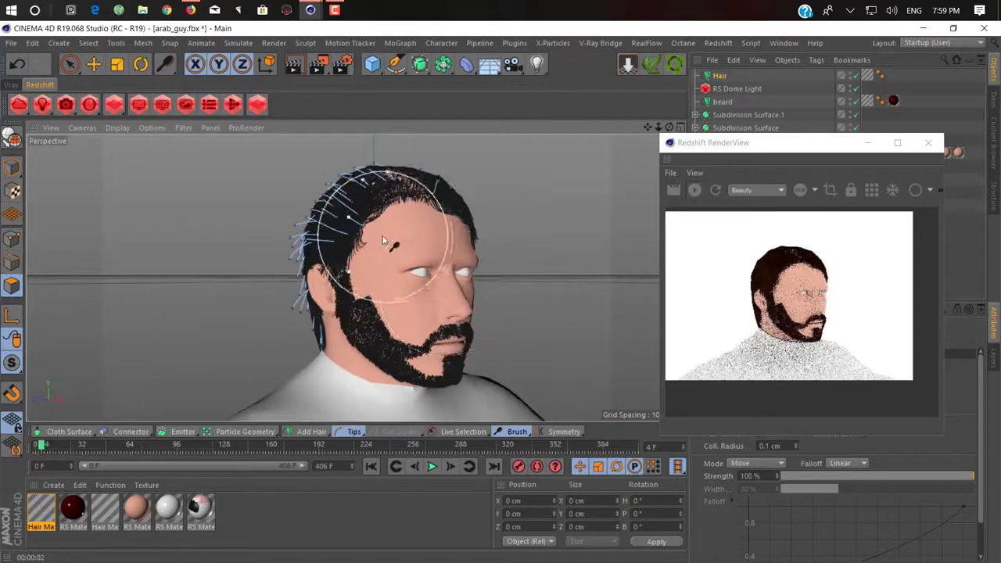
scroll(395, 239, up, 2)
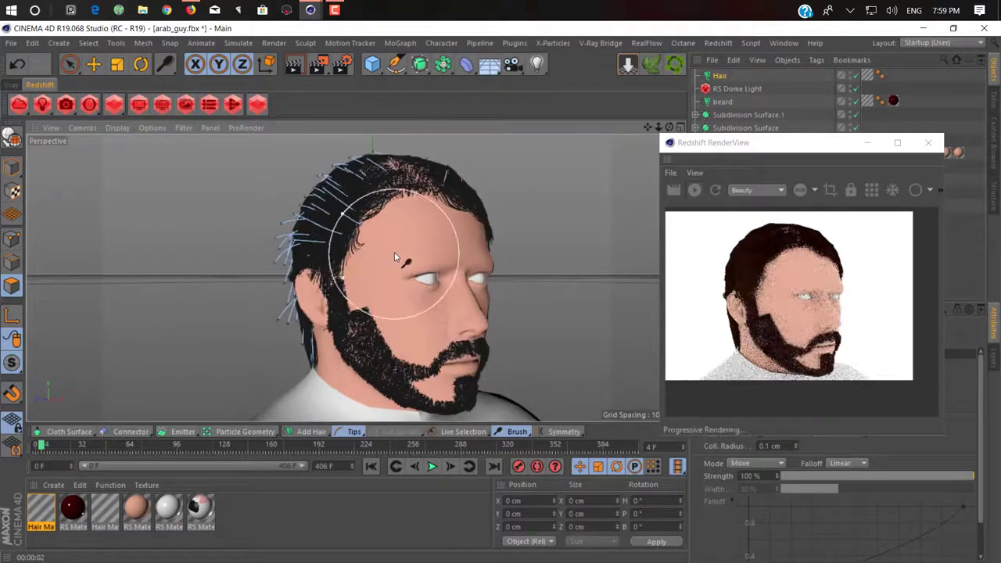
Set the scalp hair material's primary specular color to H 0°, S 72%, V 34% and refresh the Redshift render
double_click(50, 519)
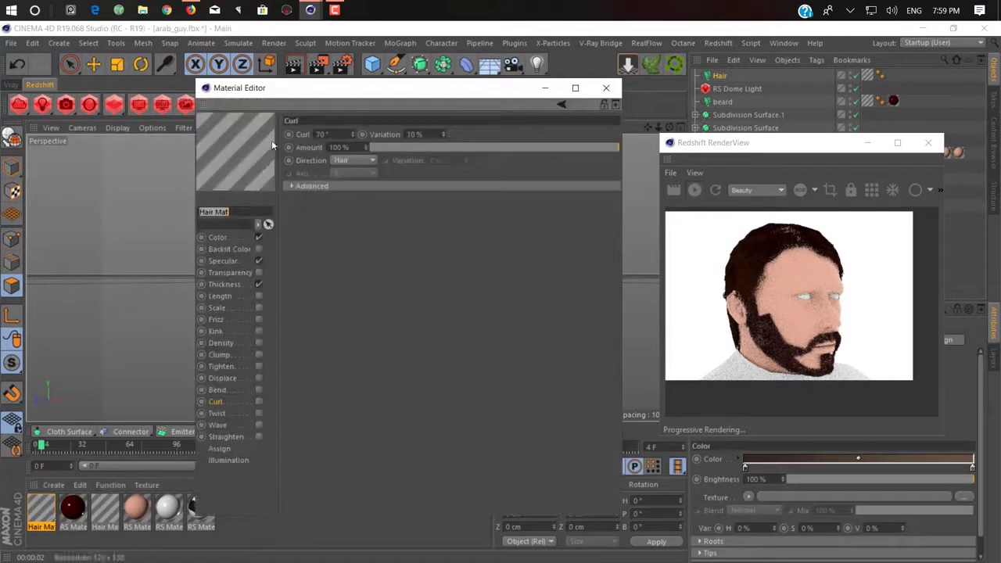
click(233, 235)
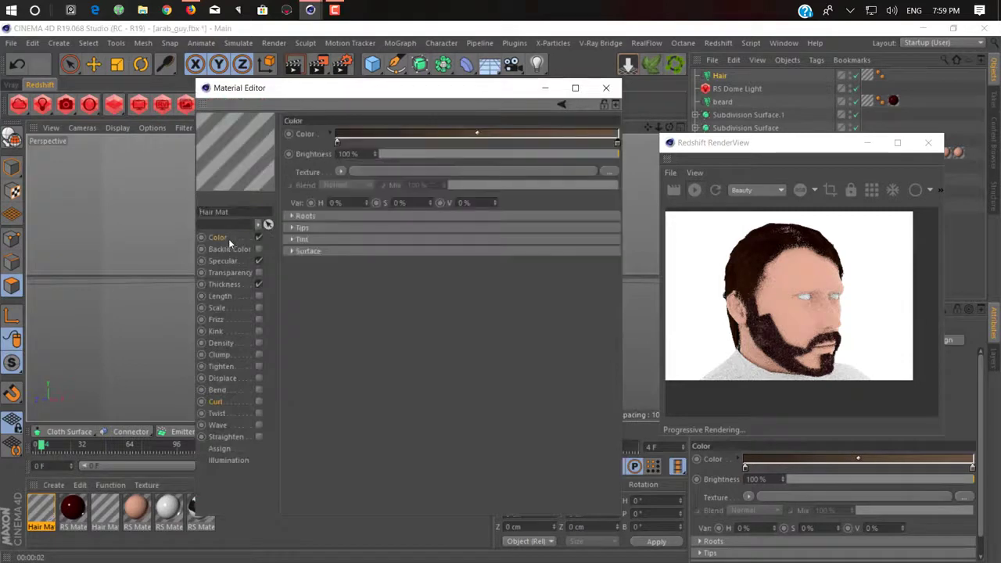
click(226, 262)
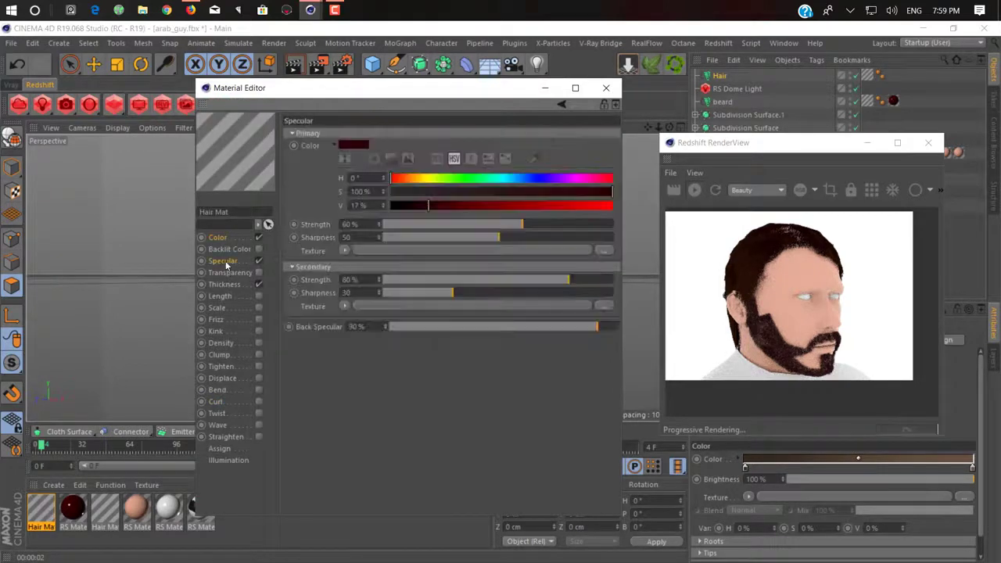
click(352, 142)
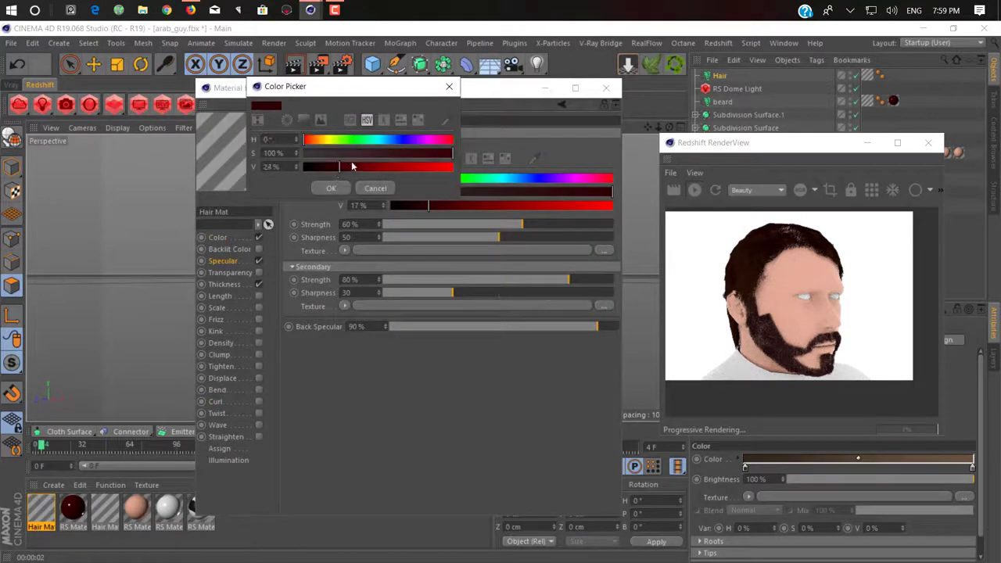
drag(425, 156, 410, 152)
click(317, 190)
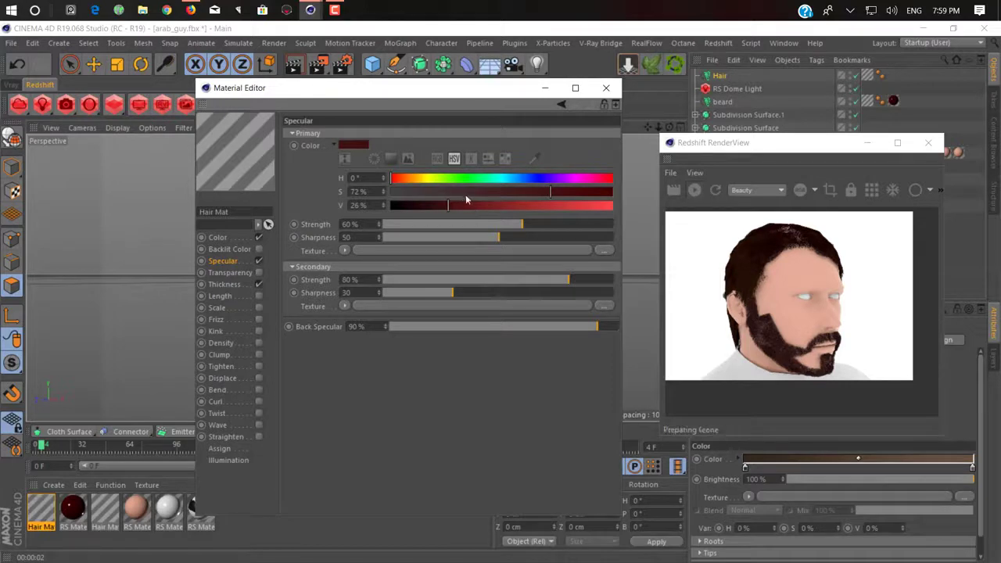
click(605, 87)
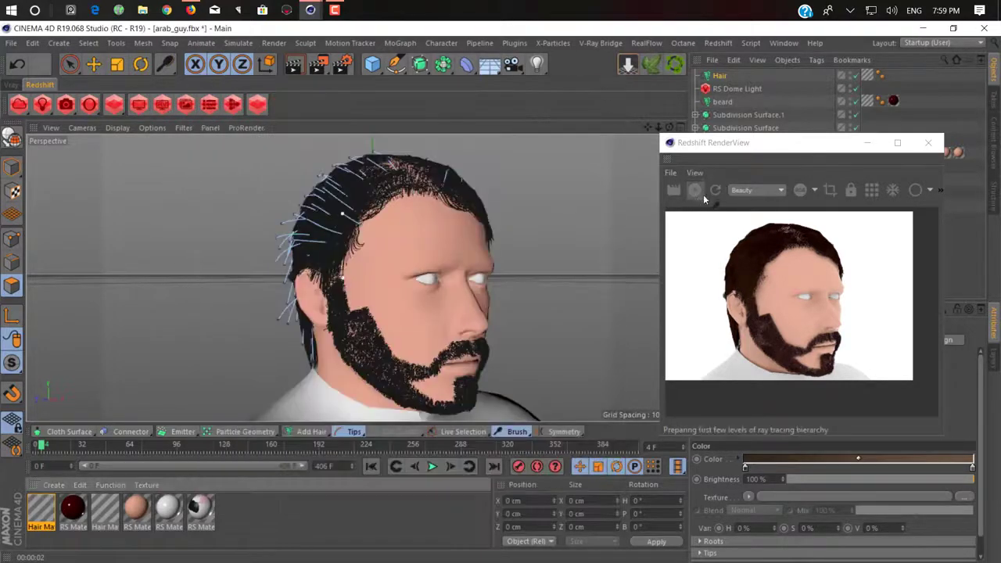
click(691, 192)
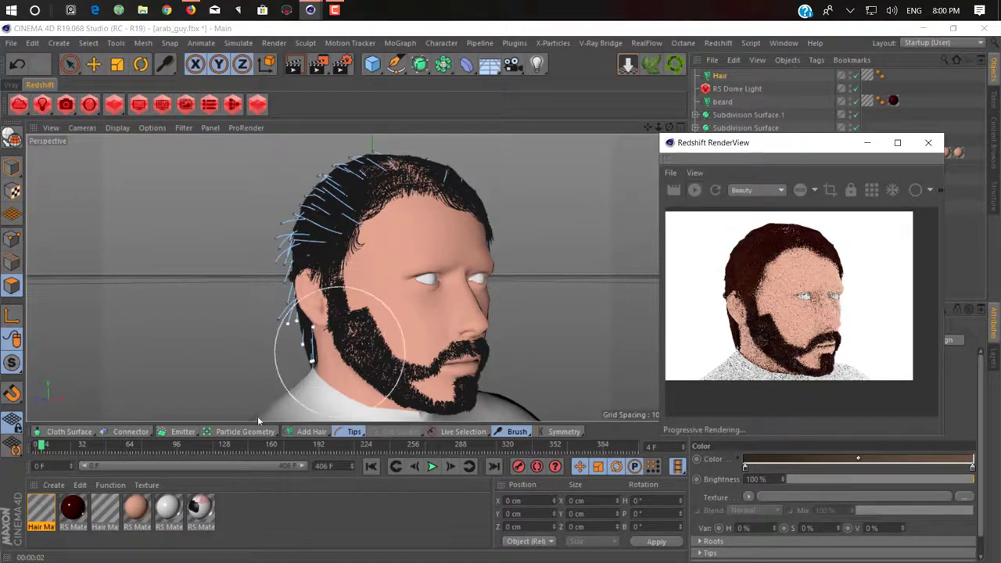
Try the Kink, Curl and Wave effects on the scalp hair material and keep only Kink enabled
click(40, 511)
double_click(40, 511)
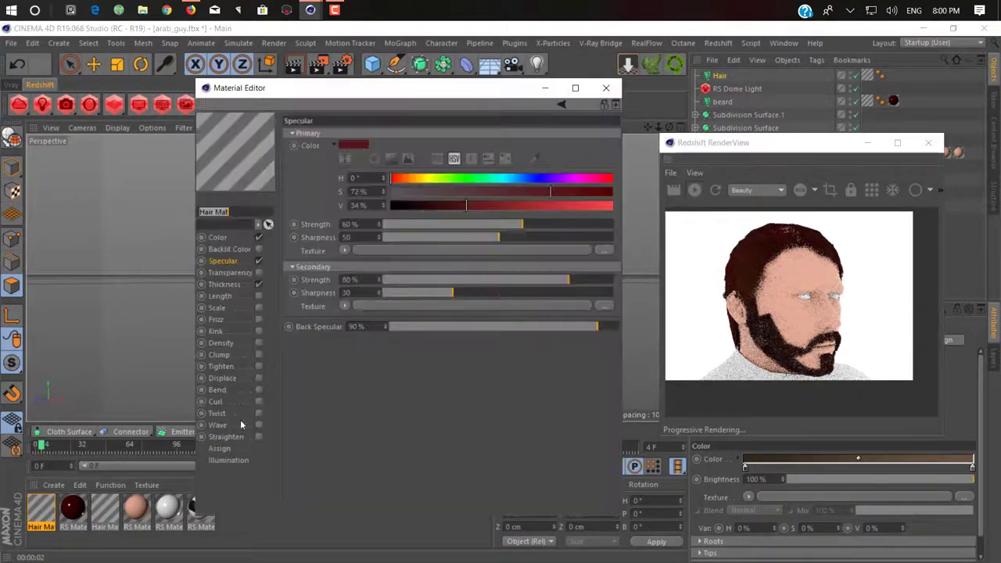
click(259, 331)
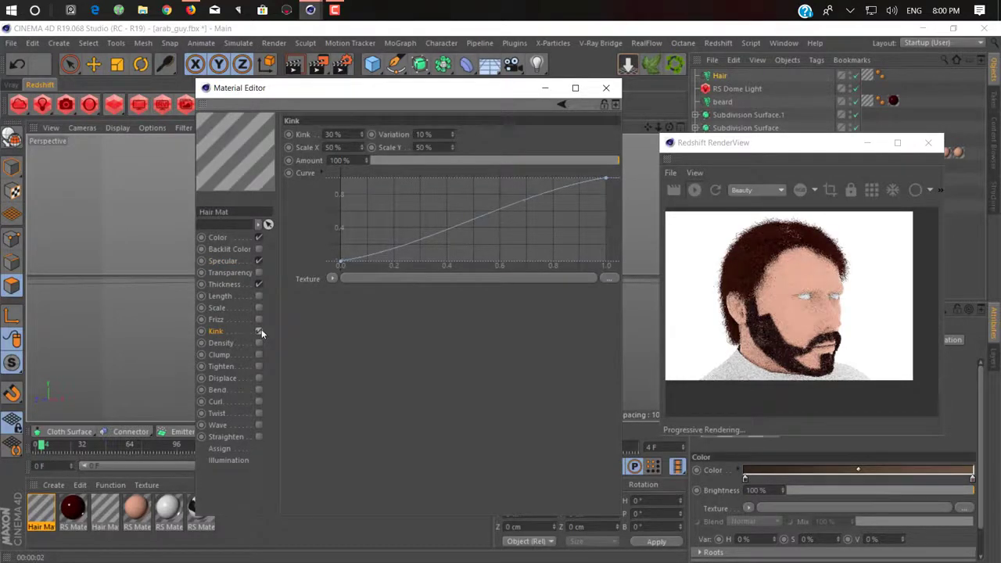
click(259, 331)
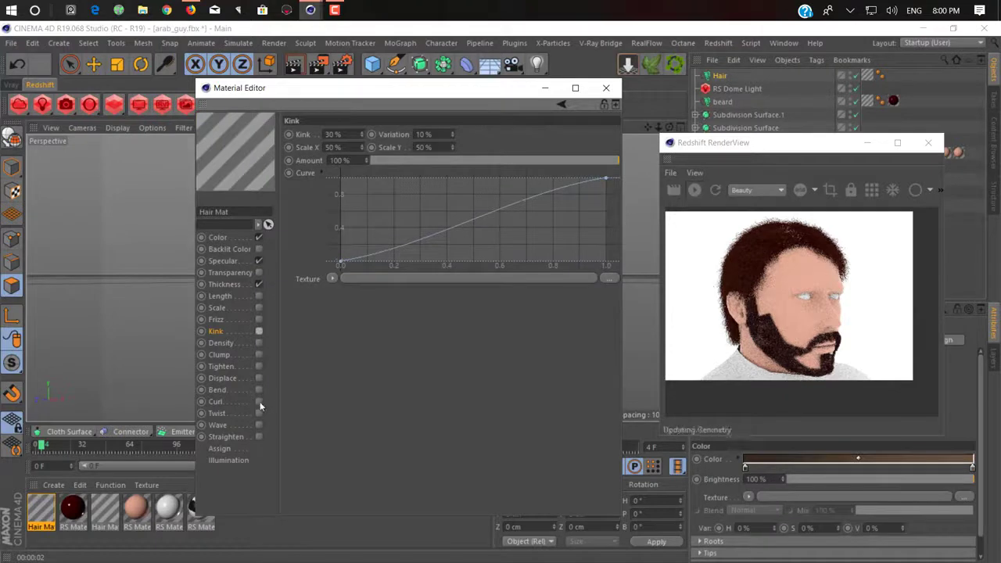
click(259, 402)
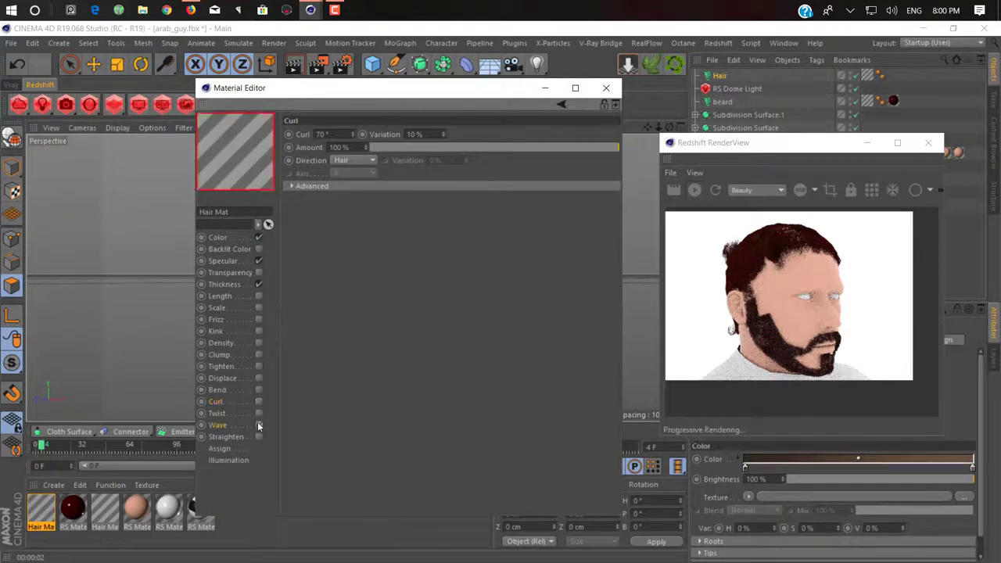
click(259, 425)
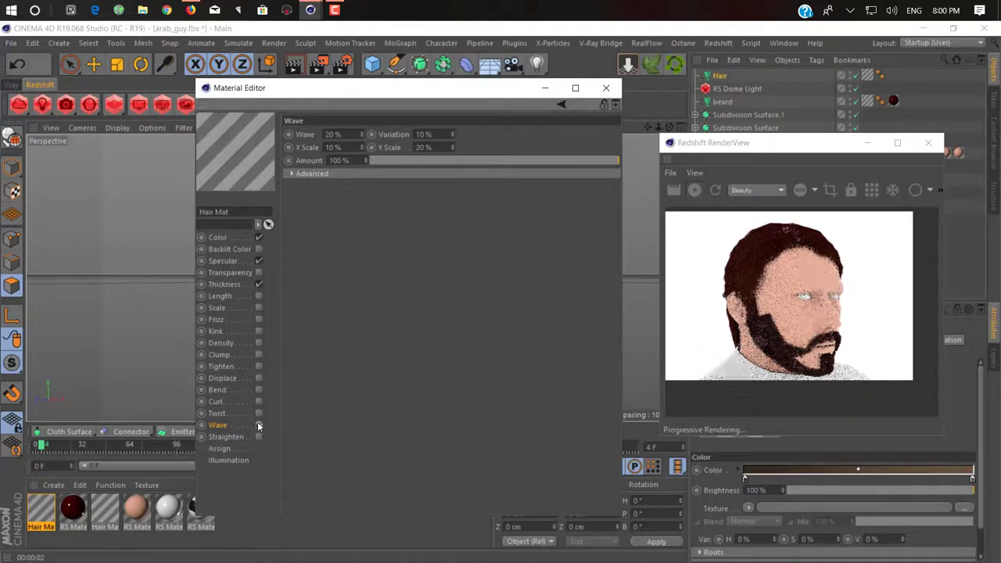
click(258, 331)
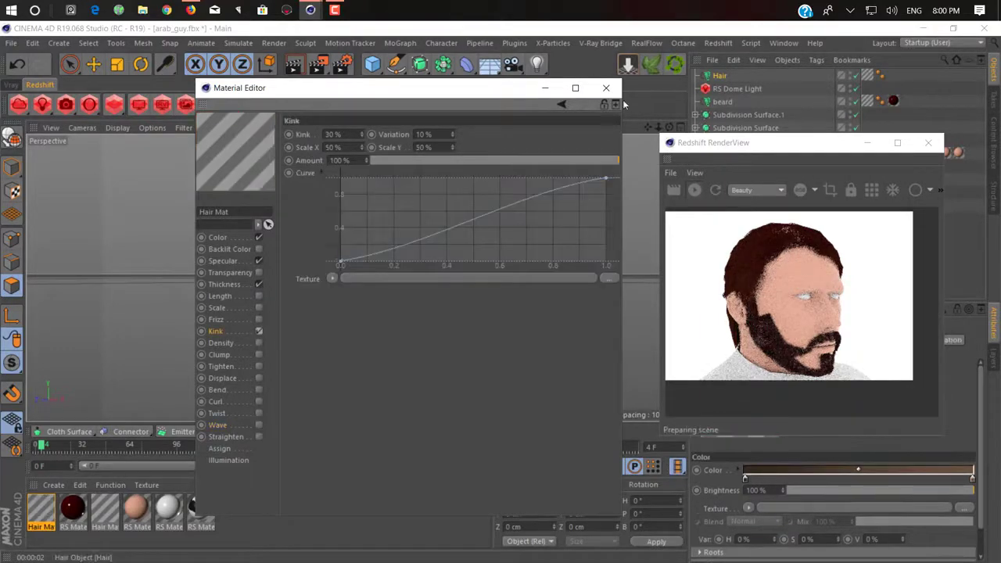
click(606, 89)
Brush the hair behind the ear inward and comb the hair at the nape downward
mouse_move(442, 238)
alt+mouse_down()
mouse_move(196, 250)
mouse_move(391, 273)
mouse_move(657, 274)
alt+mouse_up()
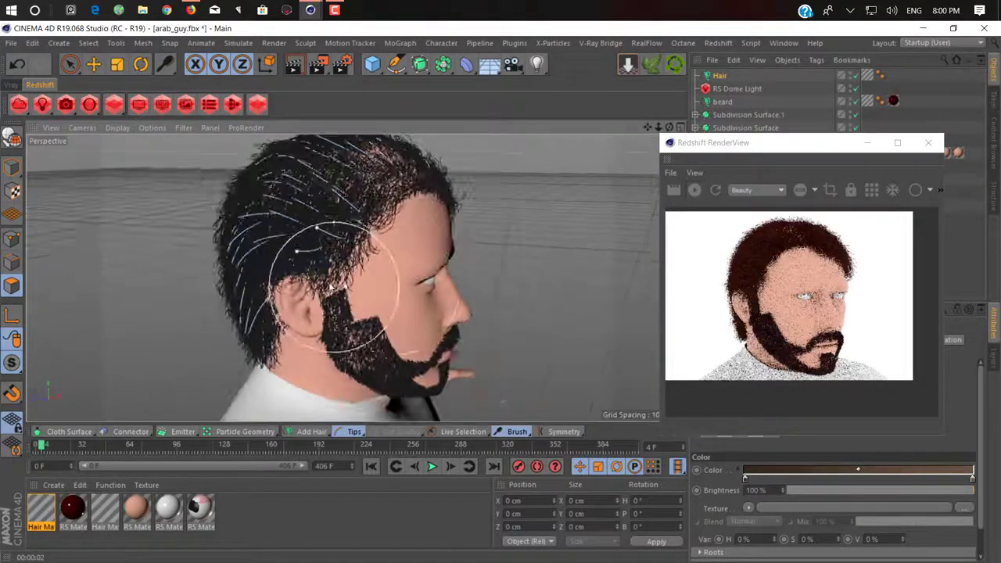
mouse_move(406, 284)
alt+mouse_down()
mouse_move(555, 185)
mouse_move(547, 187)
alt+mouse_up()
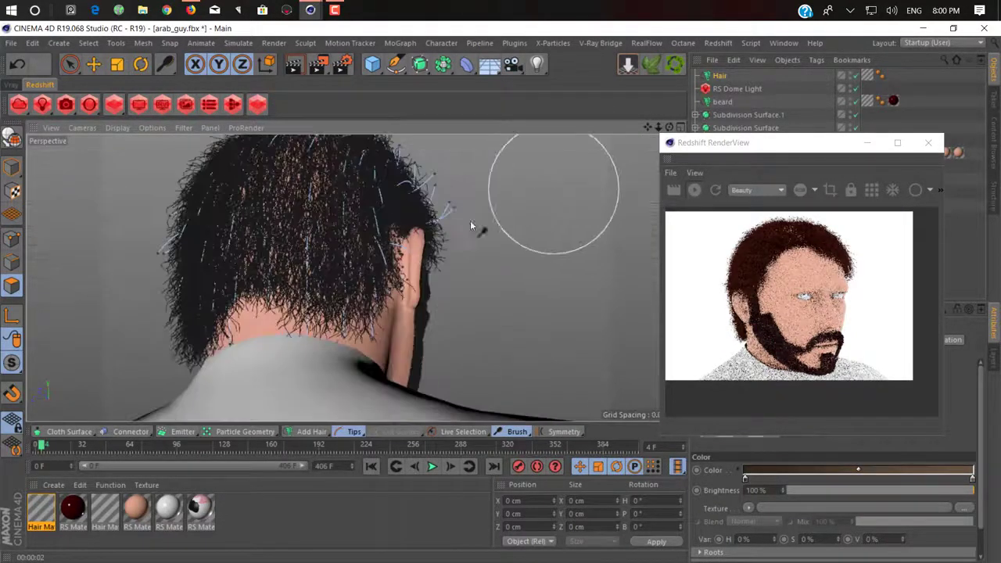
mouse_move(448, 225)
mouse_down()
mouse_move(437, 213)
mouse_move(356, 233)
mouse_up()
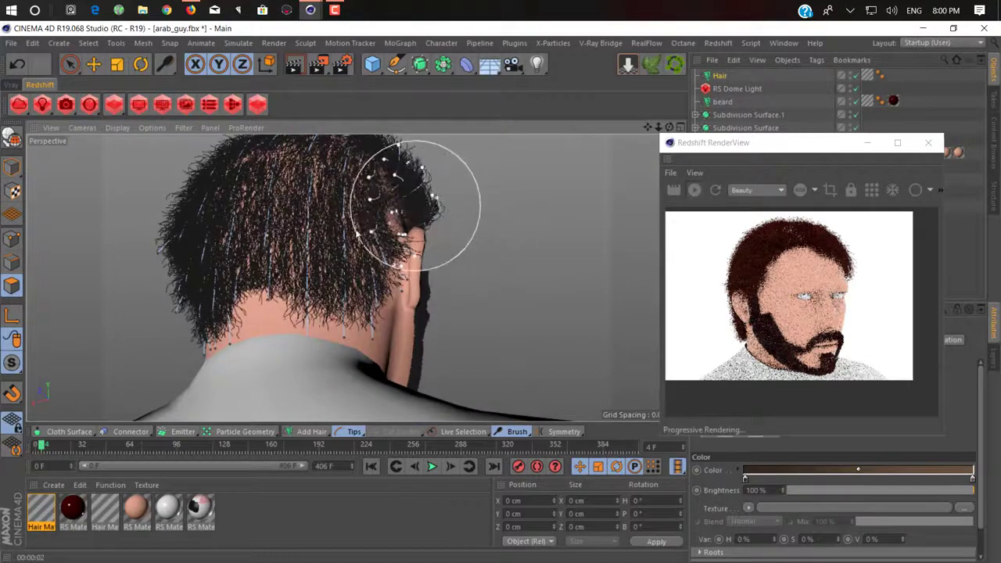
mouse_move(393, 262)
mouse_down()
mouse_move(358, 331)
mouse_move(344, 332)
mouse_up()
mouse_move(261, 256)
mouse_down()
mouse_move(253, 313)
mouse_move(215, 254)
mouse_move(270, 342)
mouse_up()
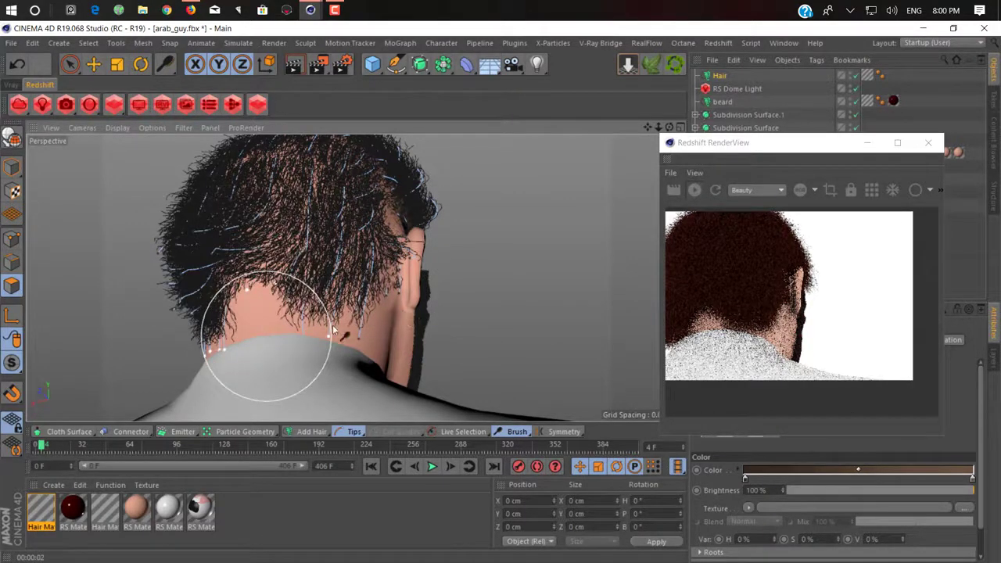
Stop the live Redshift render, frame the head from the side and start rendering again
click(693, 192)
alt+drag(426, 249, 258, 234)
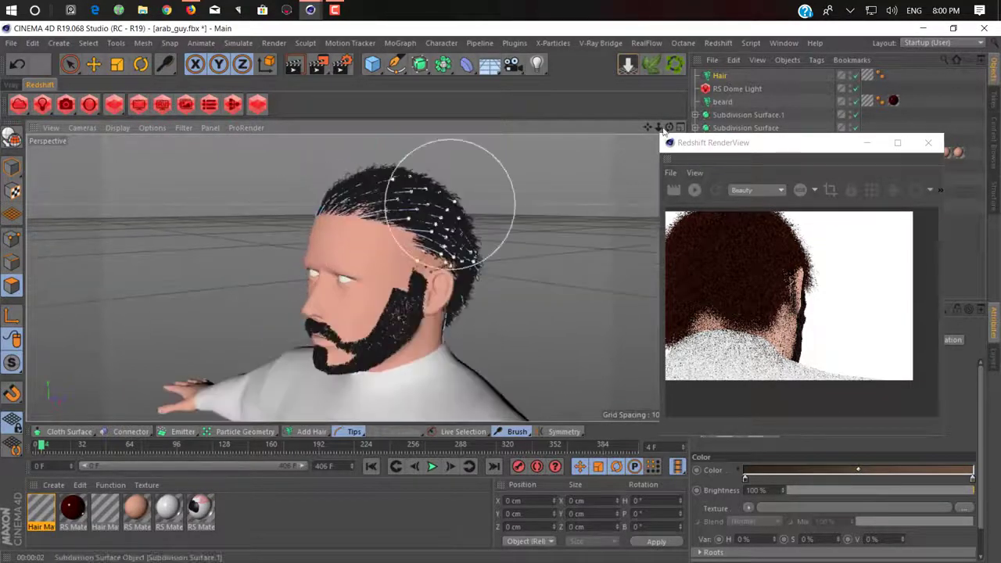
alt+drag(203, 168, 259, 152)
alt+right_drag(317, 229, 357, 230)
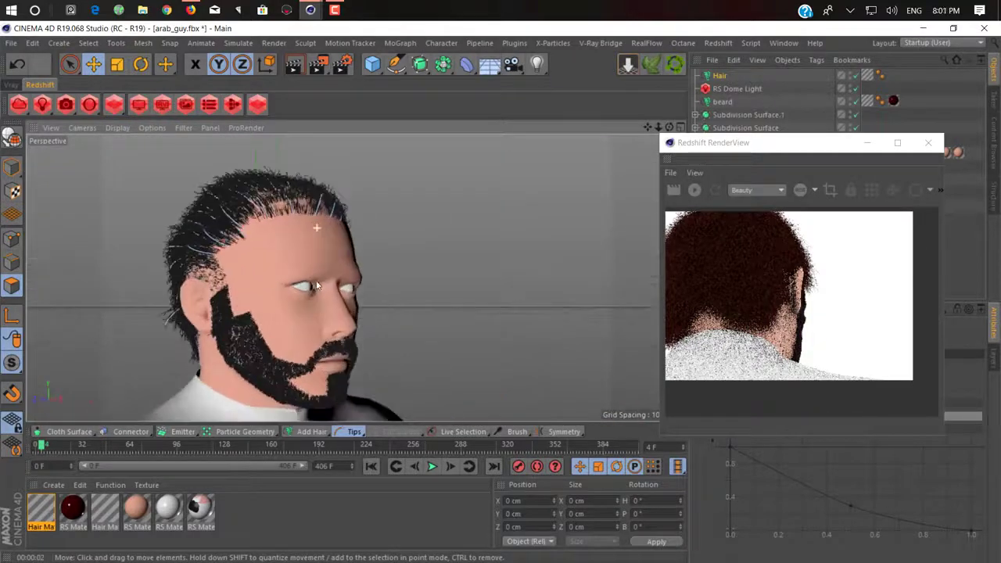
alt+middle_drag(281, 294, 364, 279)
click(694, 190)
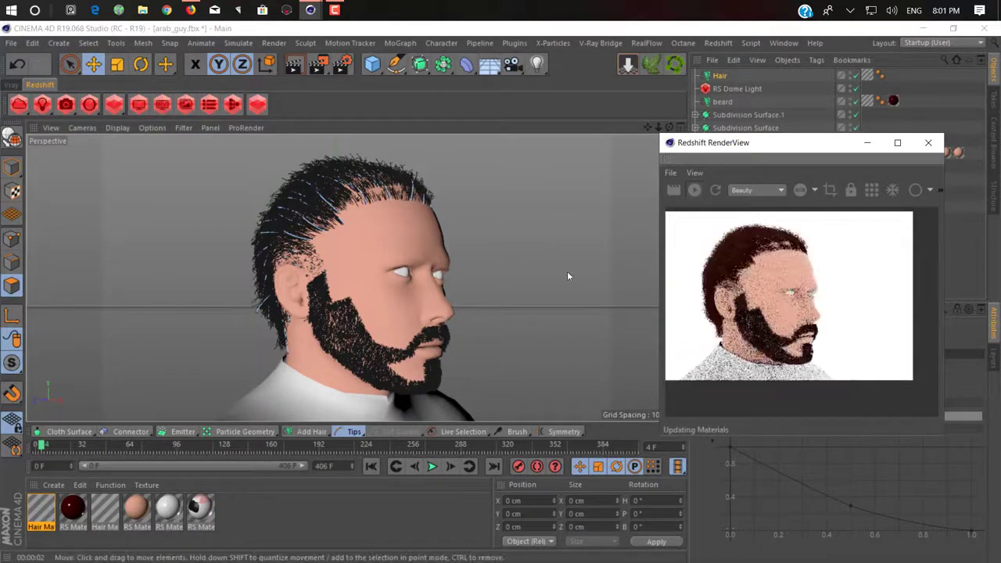
Advance the timeline to frame 5 and check the kinked hair from the side and back
click(450, 467)
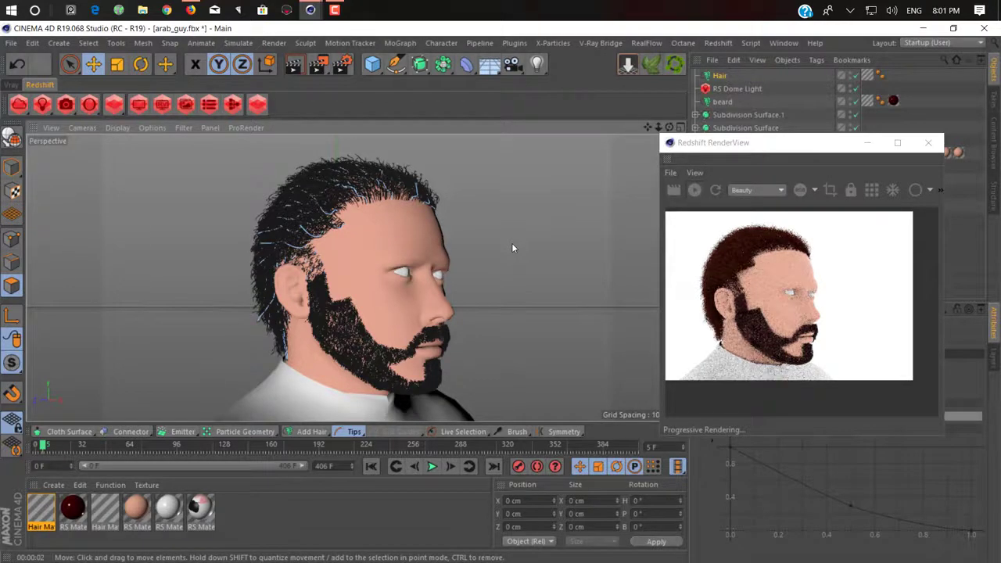
alt+drag(472, 268, 589, 268)
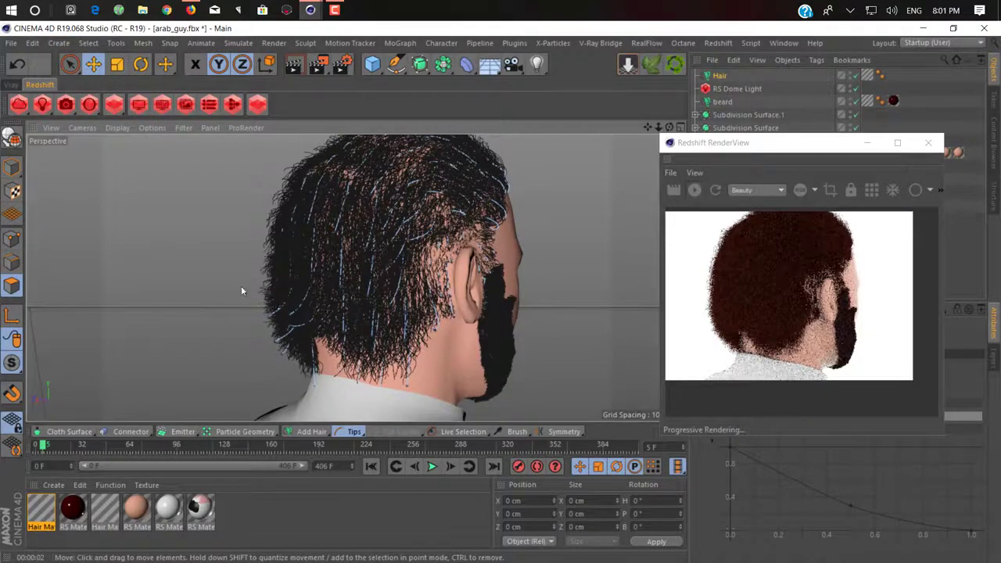
alt+drag(226, 266, 416, 273)
alt+drag(578, 194, 430, 163)
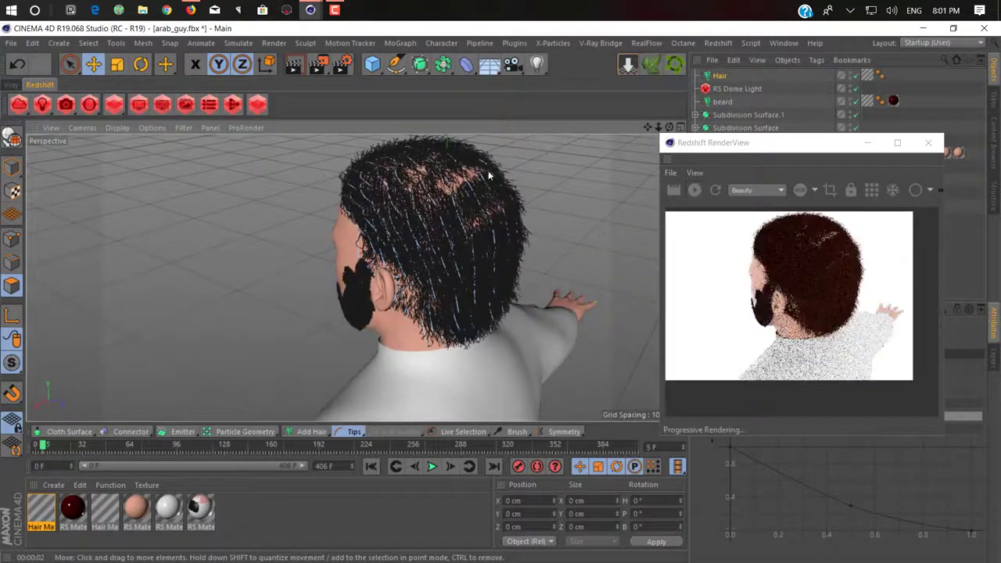
Advance the timeline to frame 6 and check the settled hair from the front and side
click(451, 467)
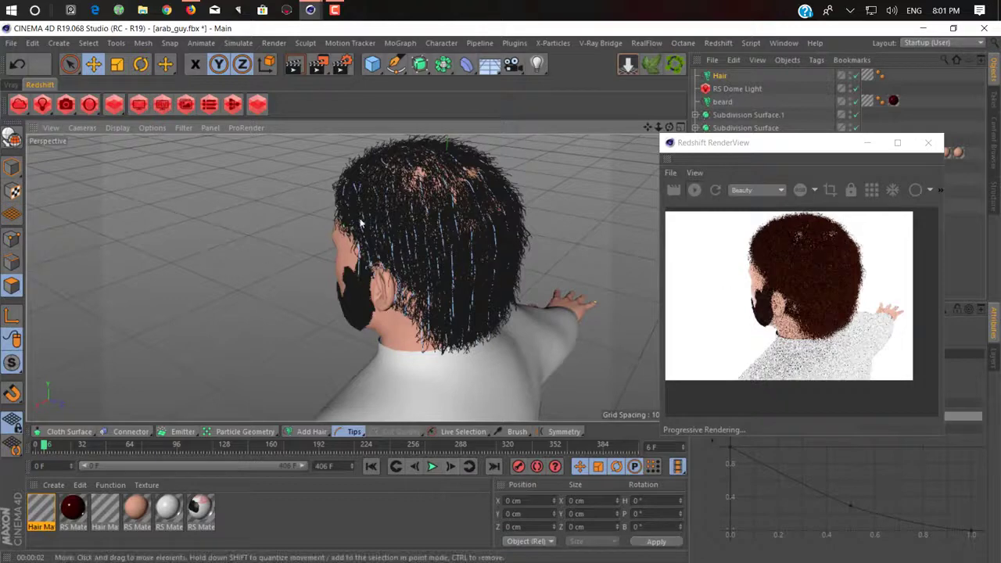
alt+drag(359, 223, 377, 344)
alt+drag(457, 328, 383, 332)
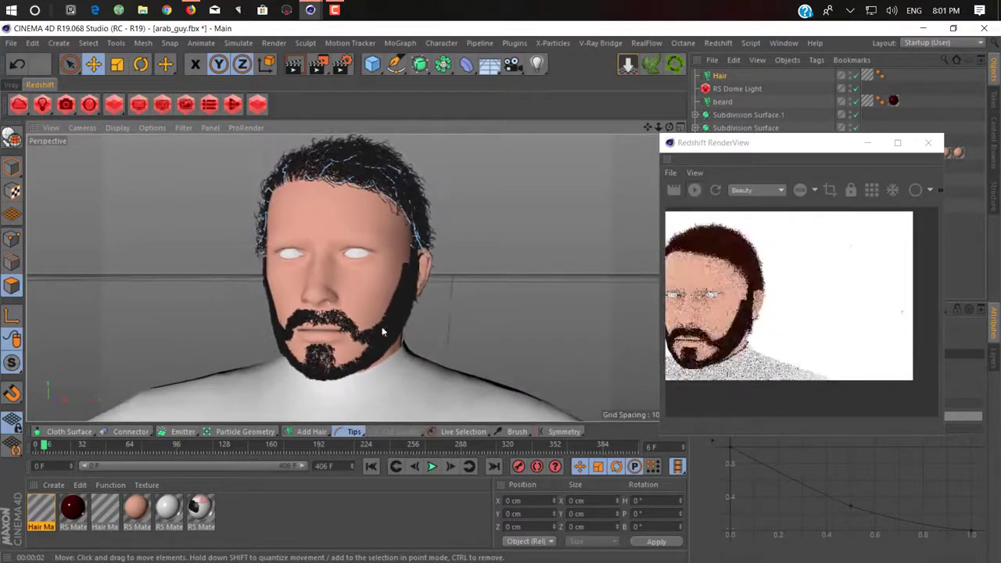
alt+drag(281, 297, 423, 331)
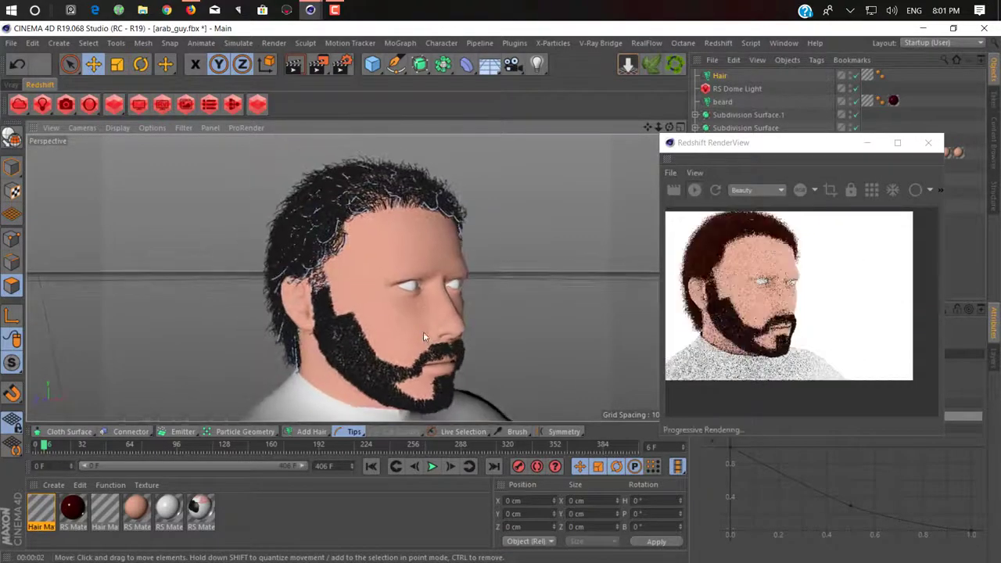
Activate live selection for the hair guides and stop the live Redshift render
click(517, 433)
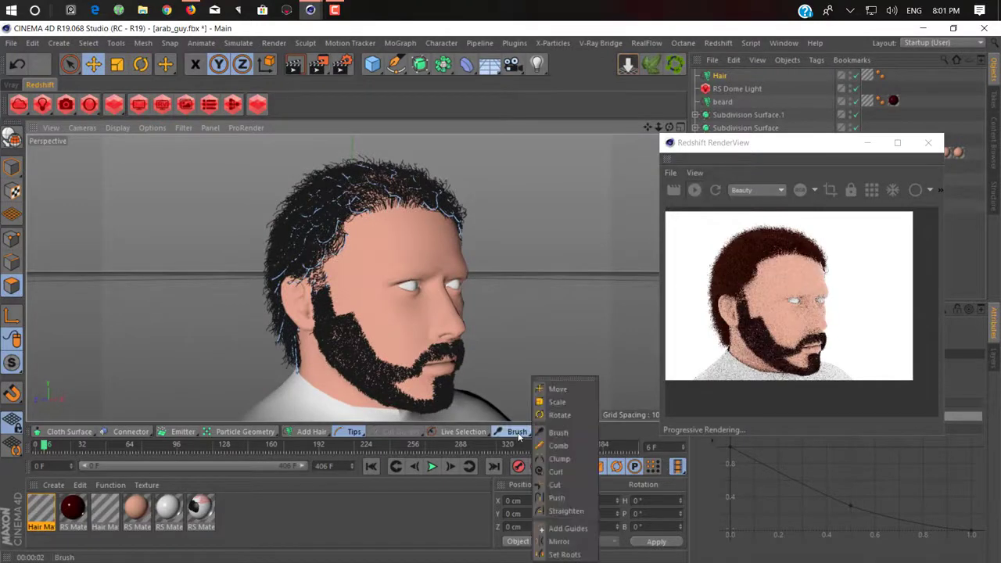
click(571, 401)
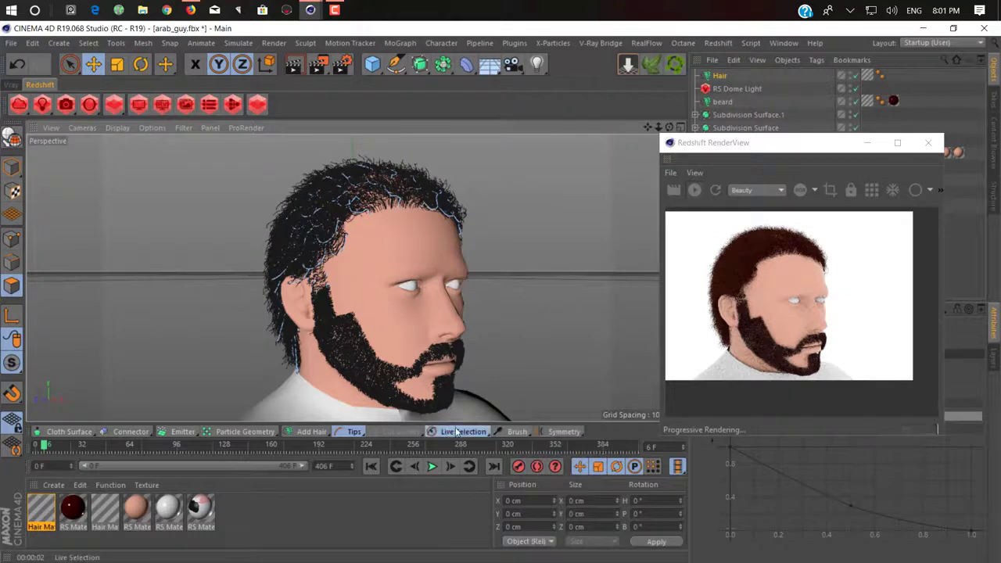
click(673, 192)
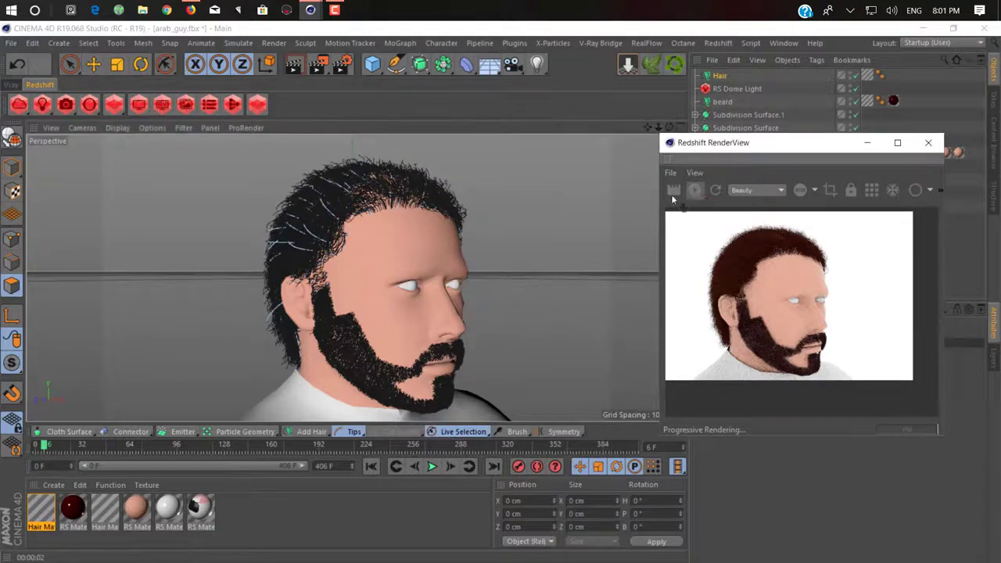
Try to scale the selected hair guide tip behind the ear, and undo the last scaling
click(259, 323)
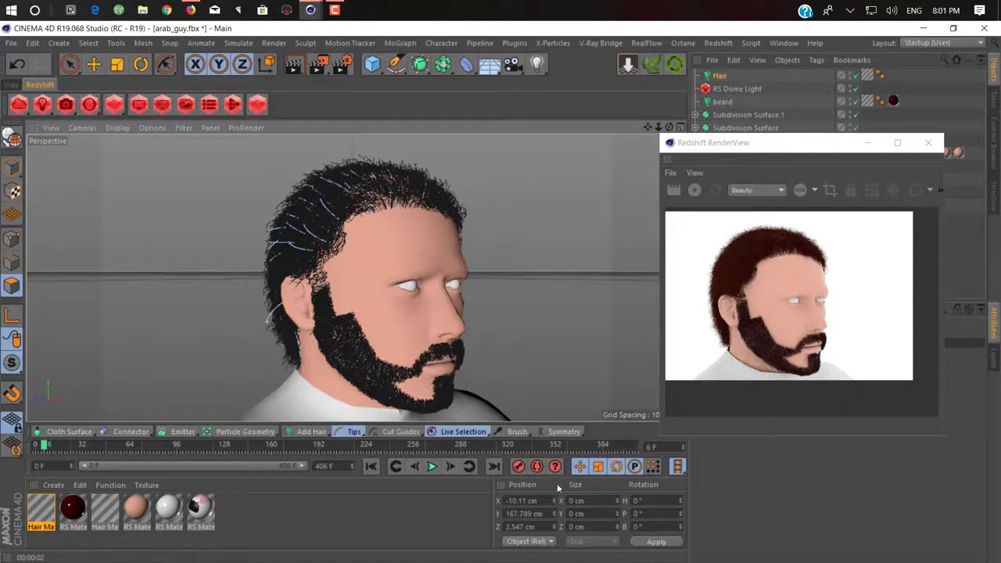
click(512, 432)
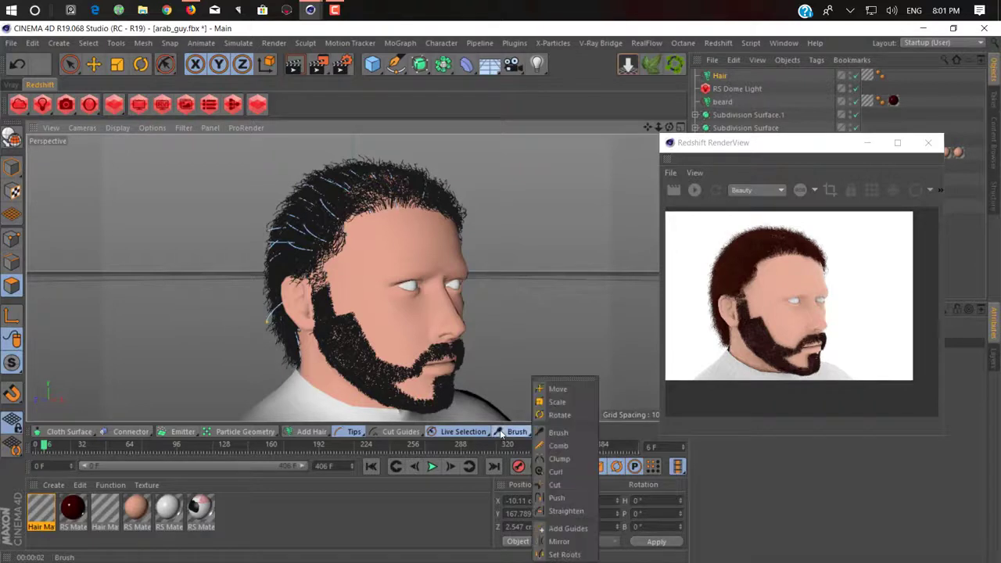
click(567, 404)
drag(171, 370, 140, 370)
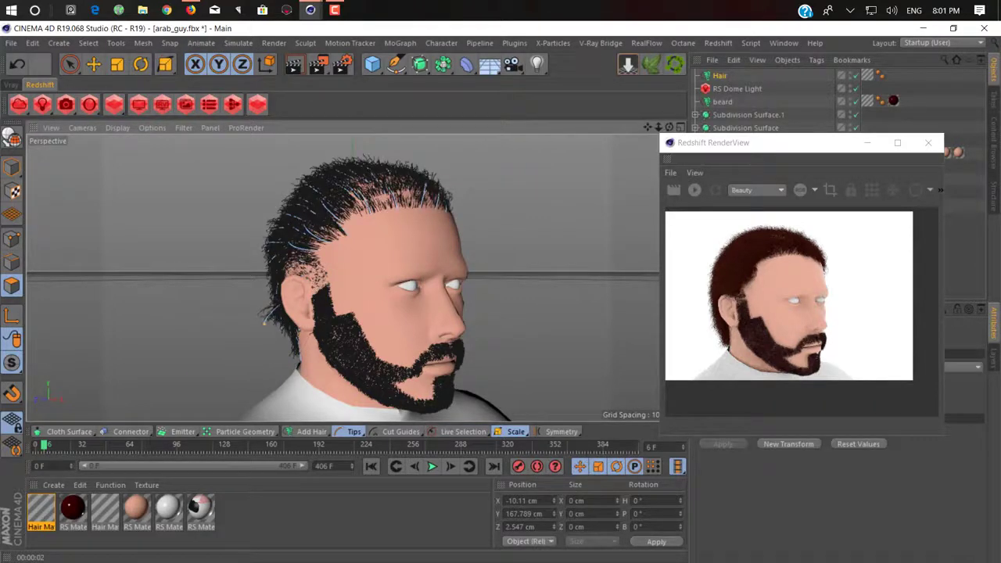
drag(256, 332, 248, 339)
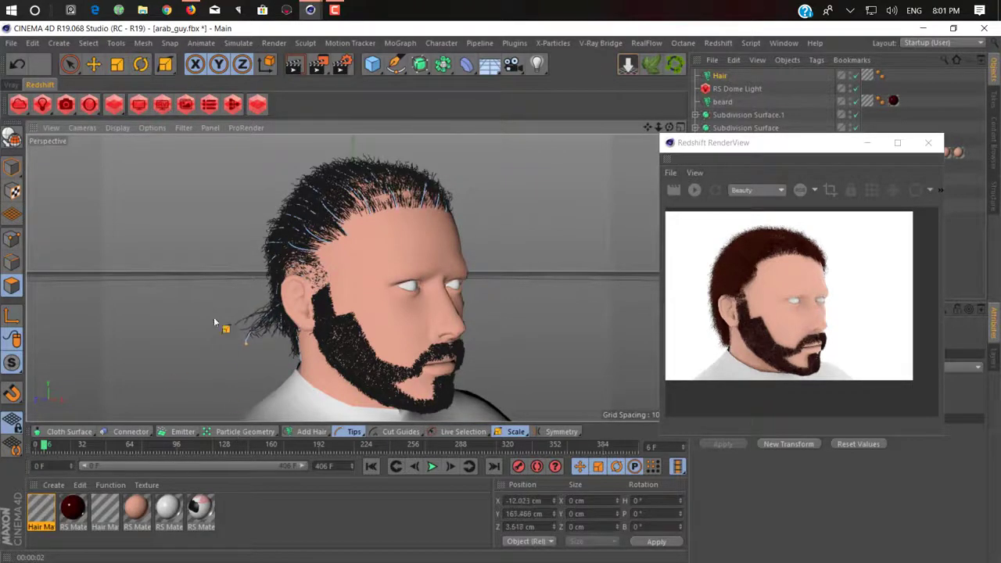
key(ctrl+z)
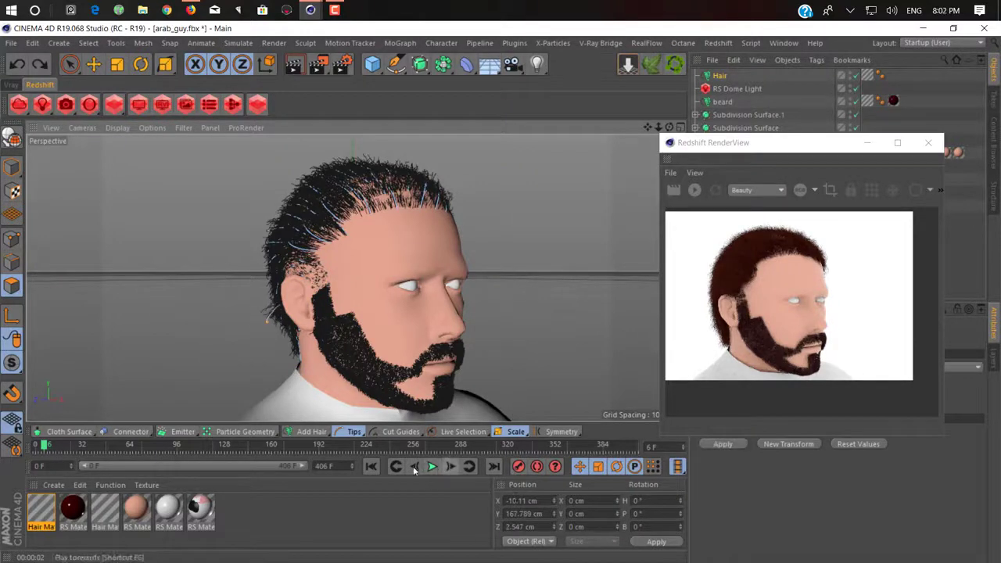
Rewind the timeline to frame 0 and advance it frame by frame to frame 4
click(368, 468)
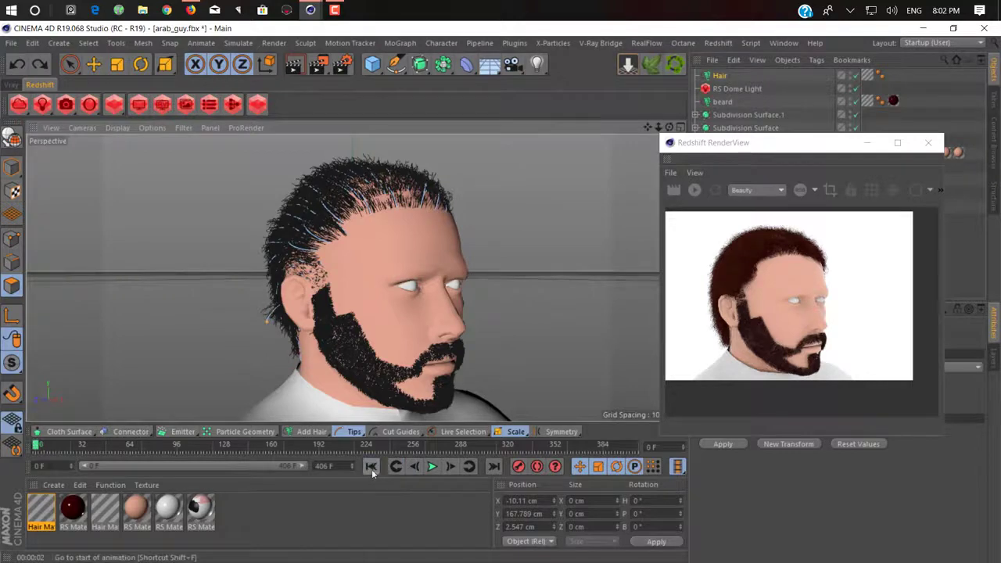
click(454, 467)
click(453, 466)
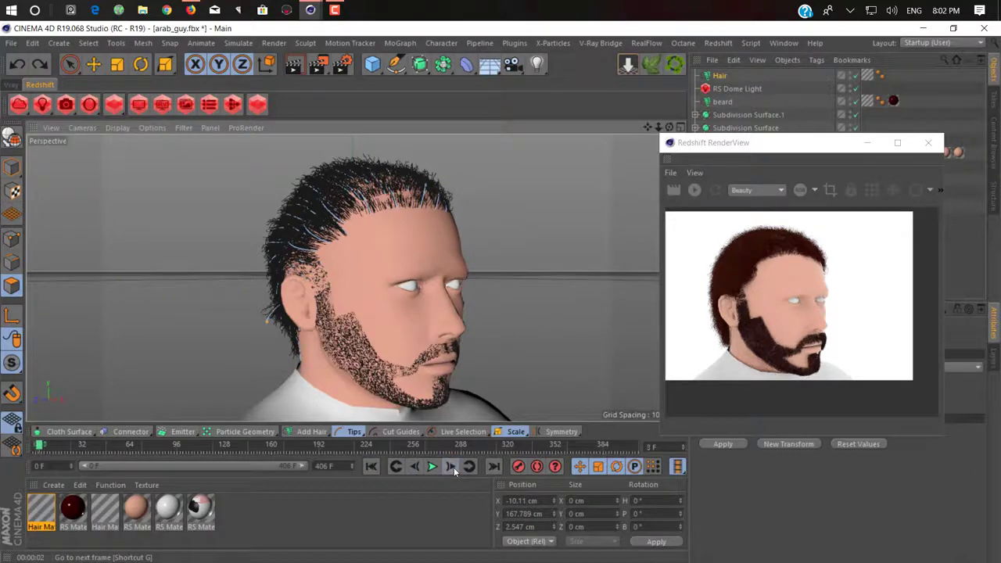
click(453, 466)
click(453, 467)
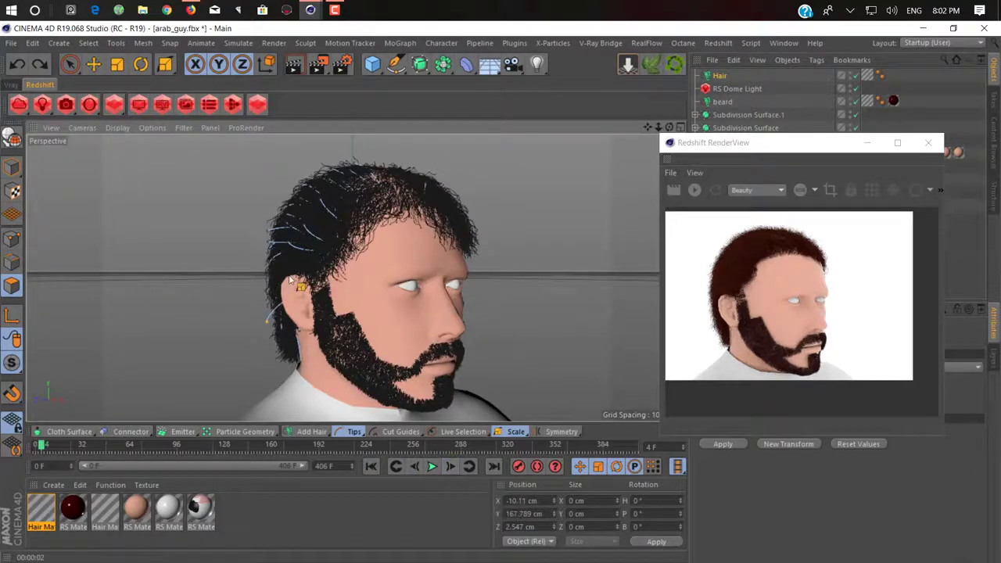
Check how the hair falls over the forehead and crown from the front and from above
alt+drag(298, 284, 359, 309)
scroll(361, 310, down, 3)
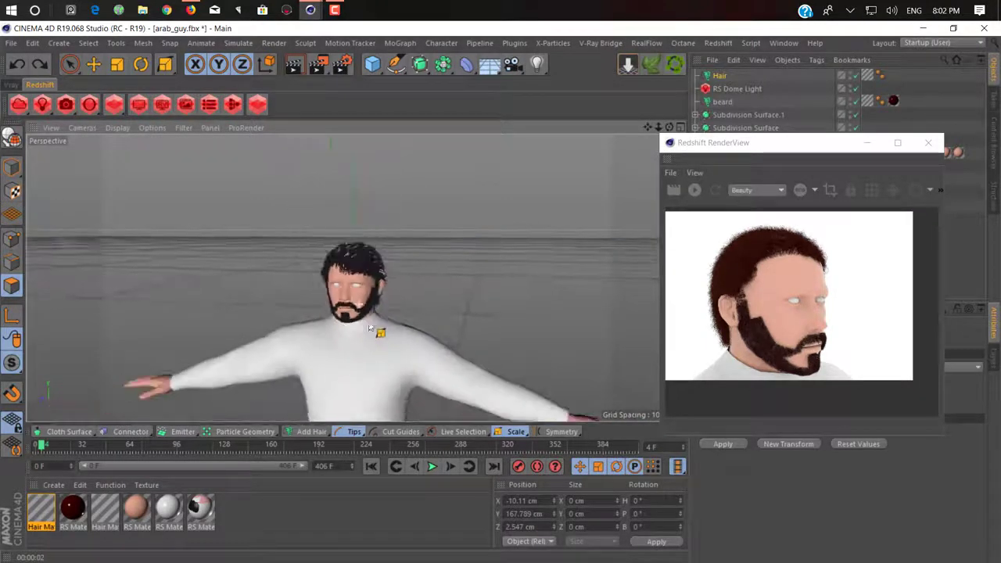
alt+right_drag(300, 286, 398, 315)
scroll(399, 316, down, 3)
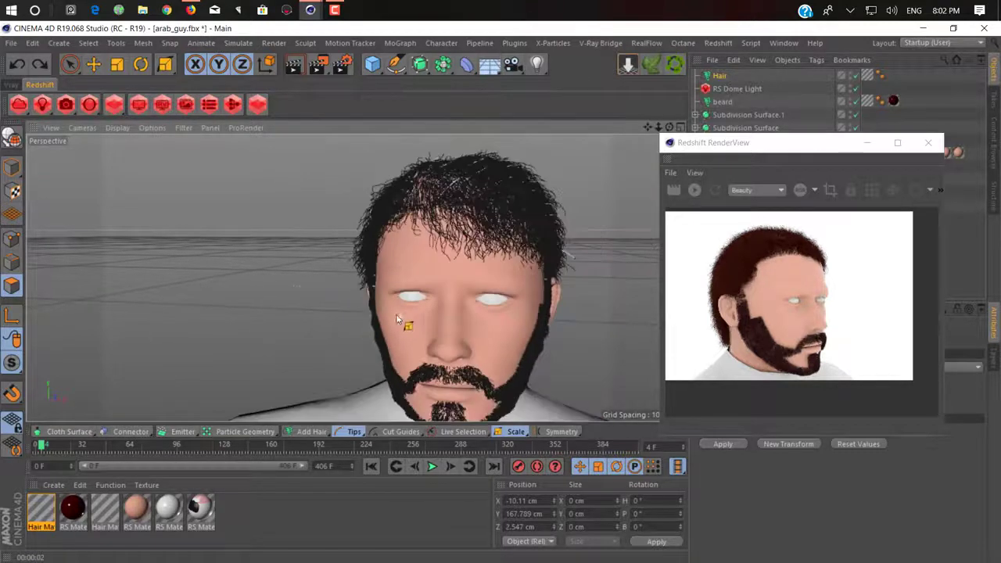
alt+drag(399, 313, 472, 326)
alt+middle_drag(472, 325, 378, 325)
alt+drag(378, 325, 289, 321)
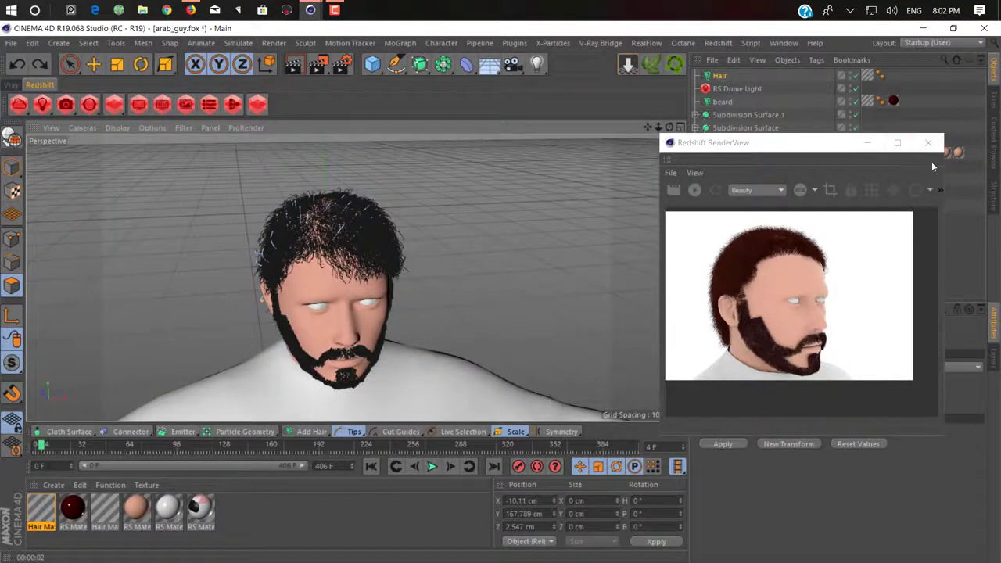
click(335, 9)
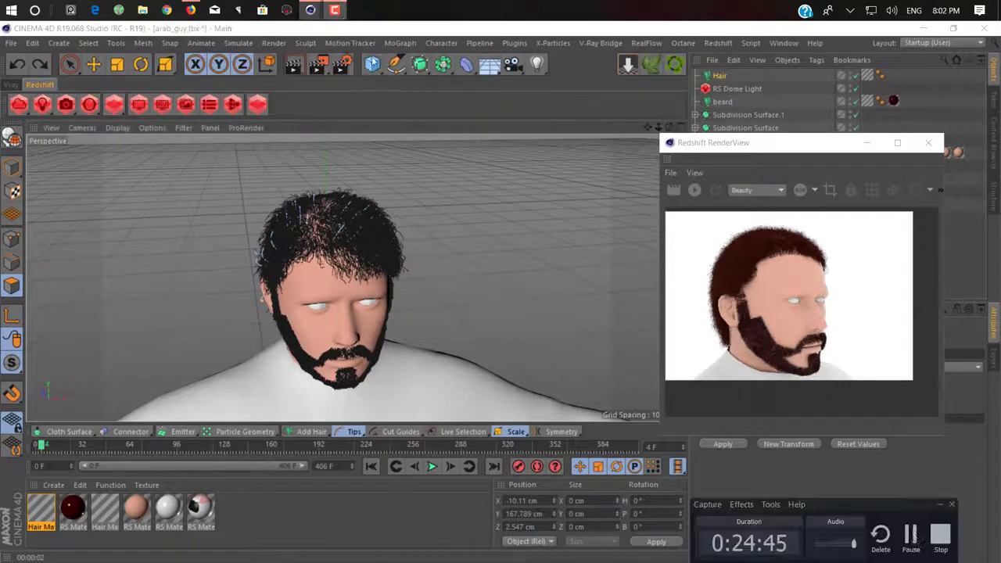